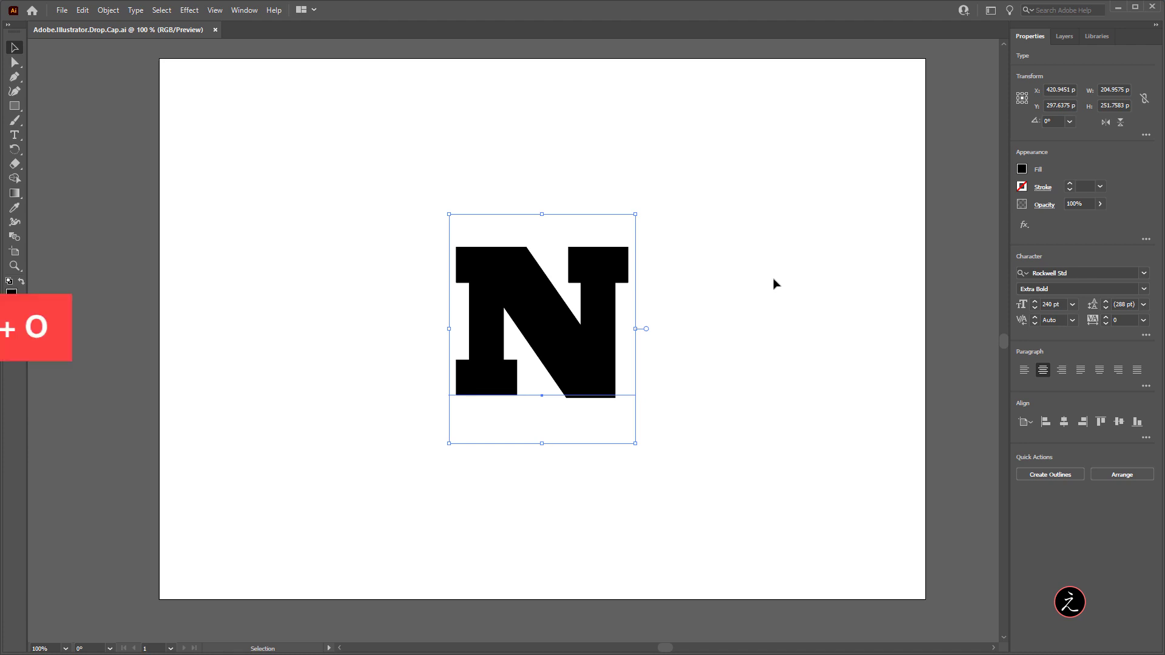
- Convert the live letter N to outlines and ungroup it down to its compound path in the Drop Cap layer
{"action": "left_click", "coordinate": [136, 10]}
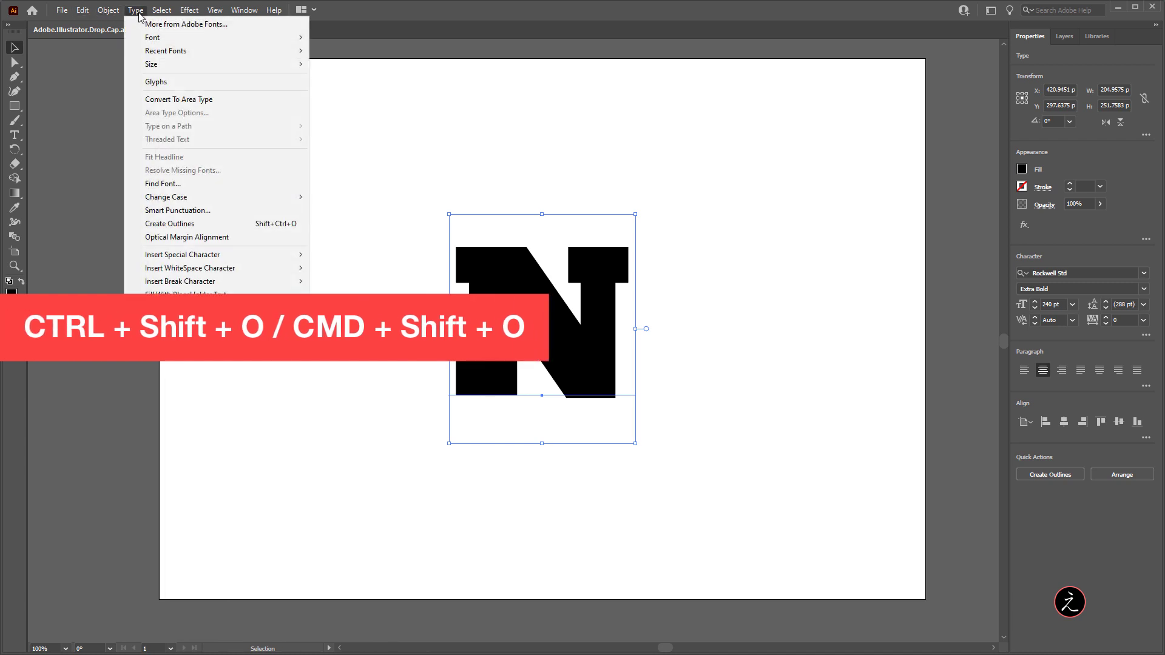
{"action": "left_click", "coordinate": [248, 224]}
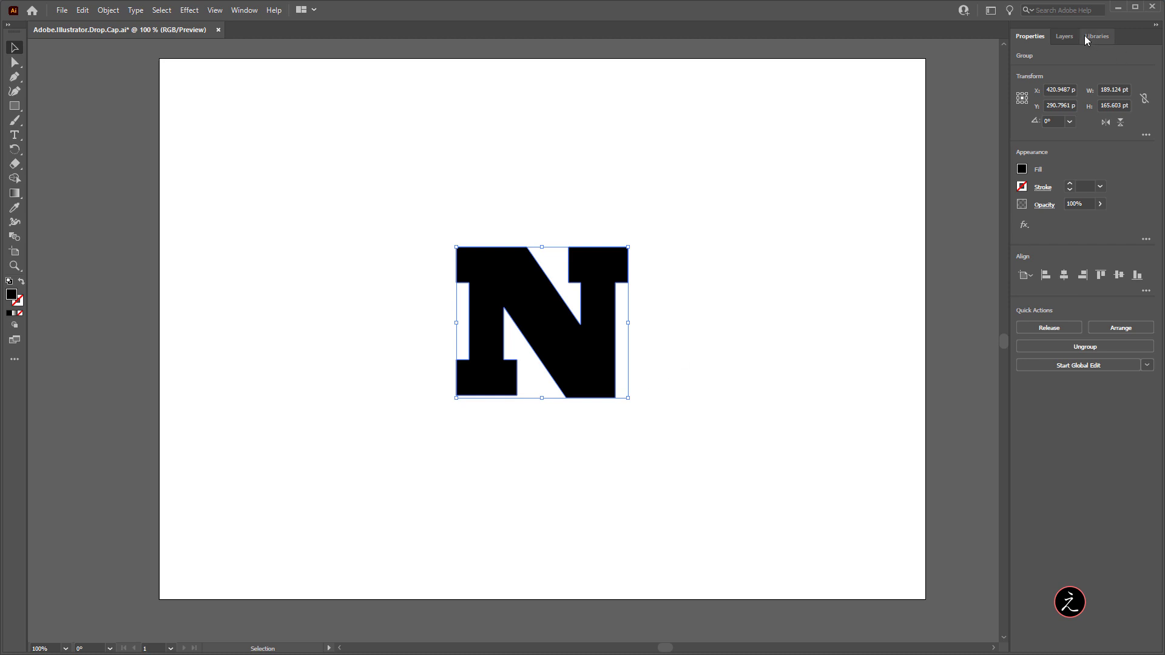
{"action": "left_click", "coordinate": [1066, 38]}
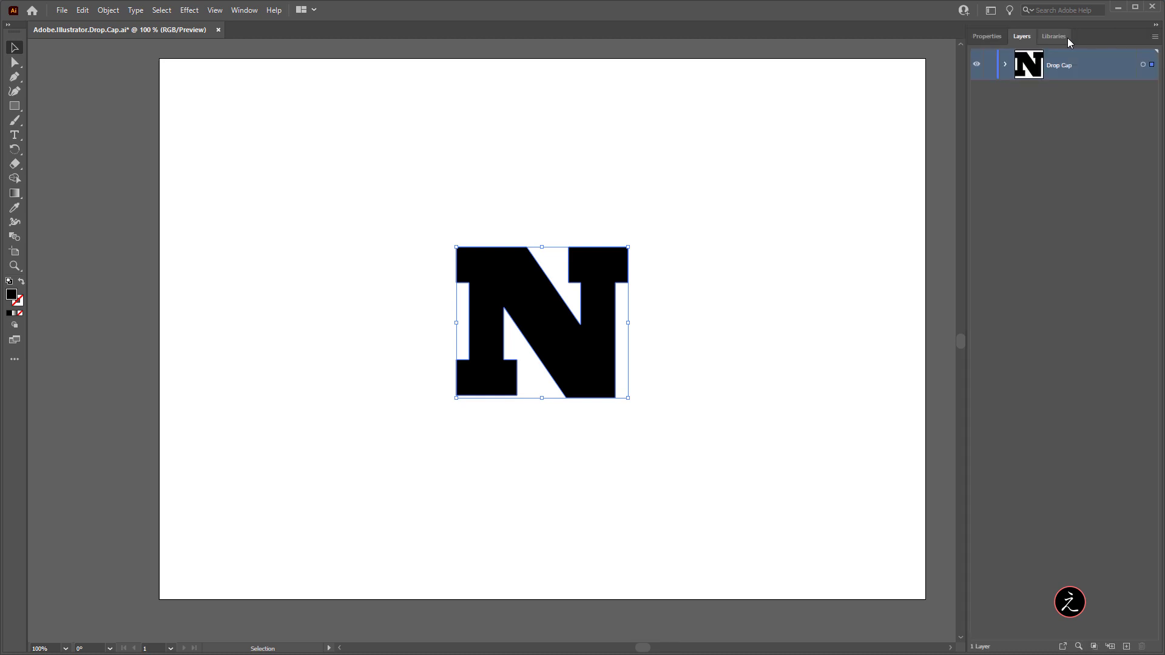
{"action": "left_click", "coordinate": [1005, 64]}
{"action": "left_click", "coordinate": [1020, 96]}
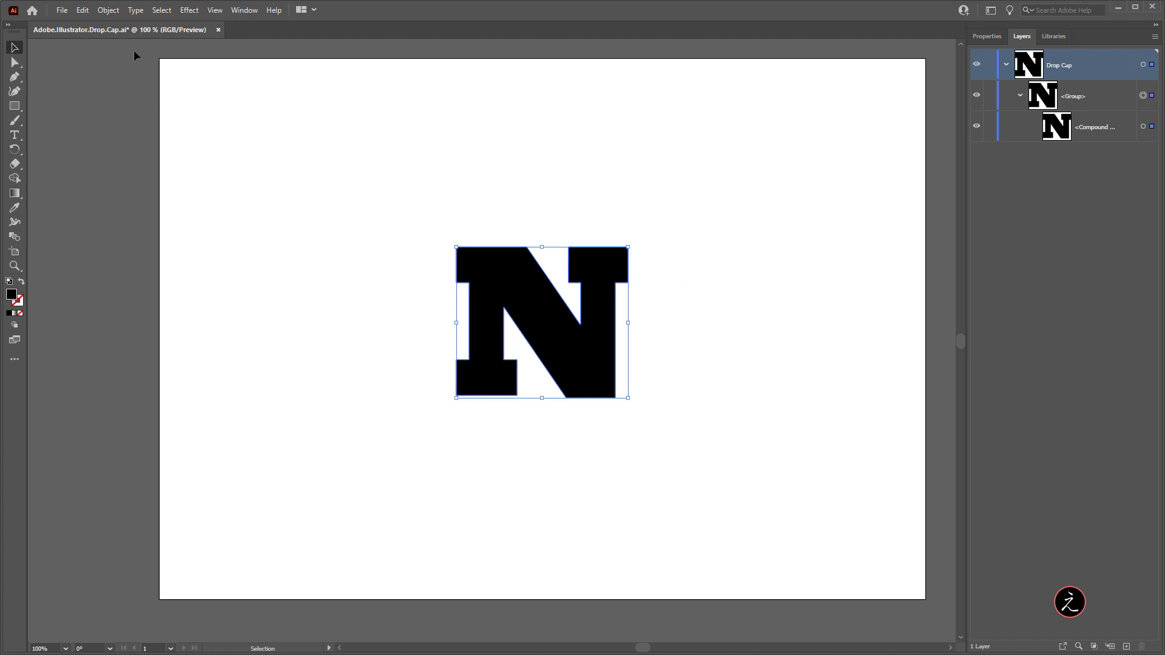
{"action": "left_click", "coordinate": [113, 14]}
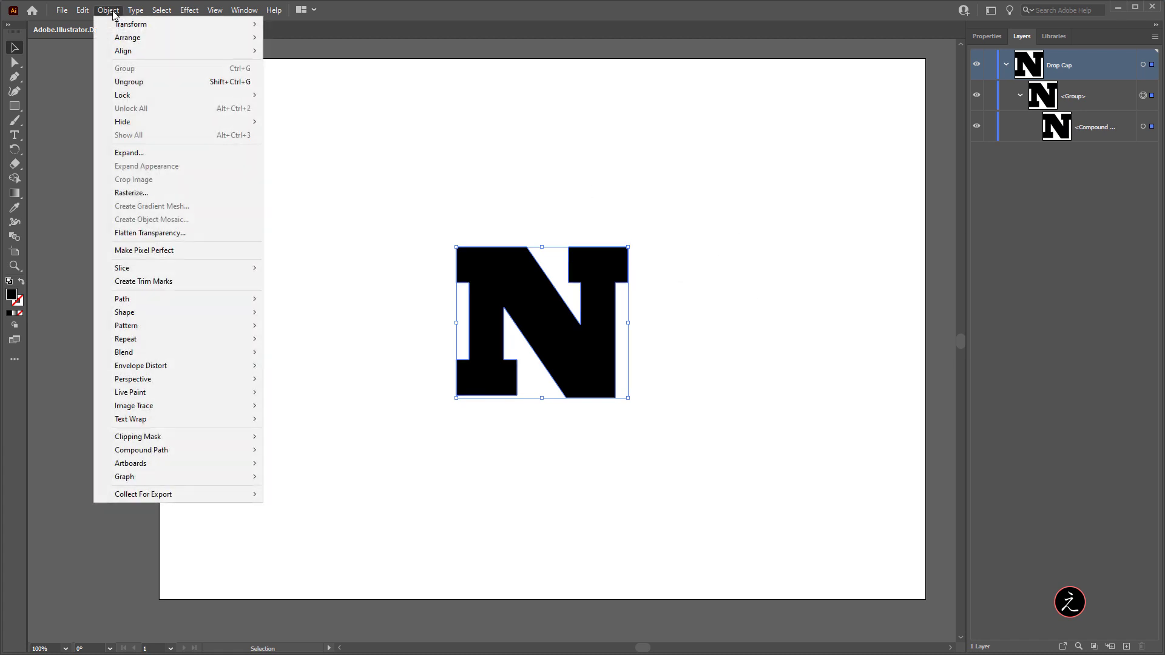
{"action": "left_click", "coordinate": [177, 86]}
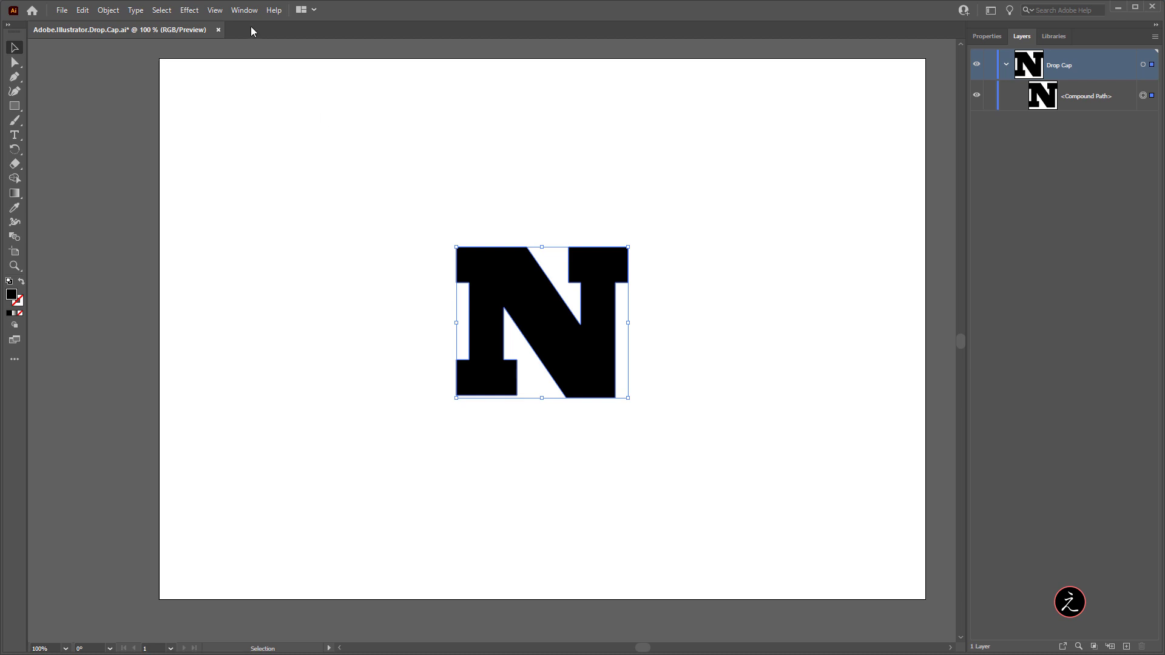
- Show the document grid and turn on Snap to Grid
{"action": "left_click", "coordinate": [218, 10]}
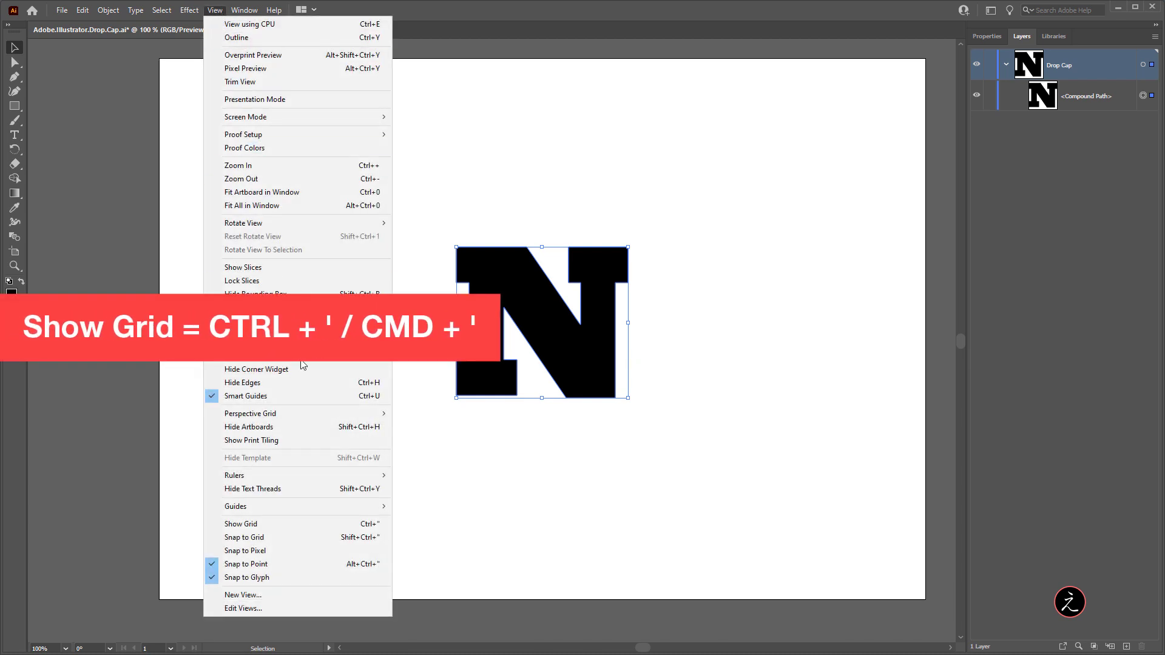
{"action": "left_click", "coordinate": [328, 523]}
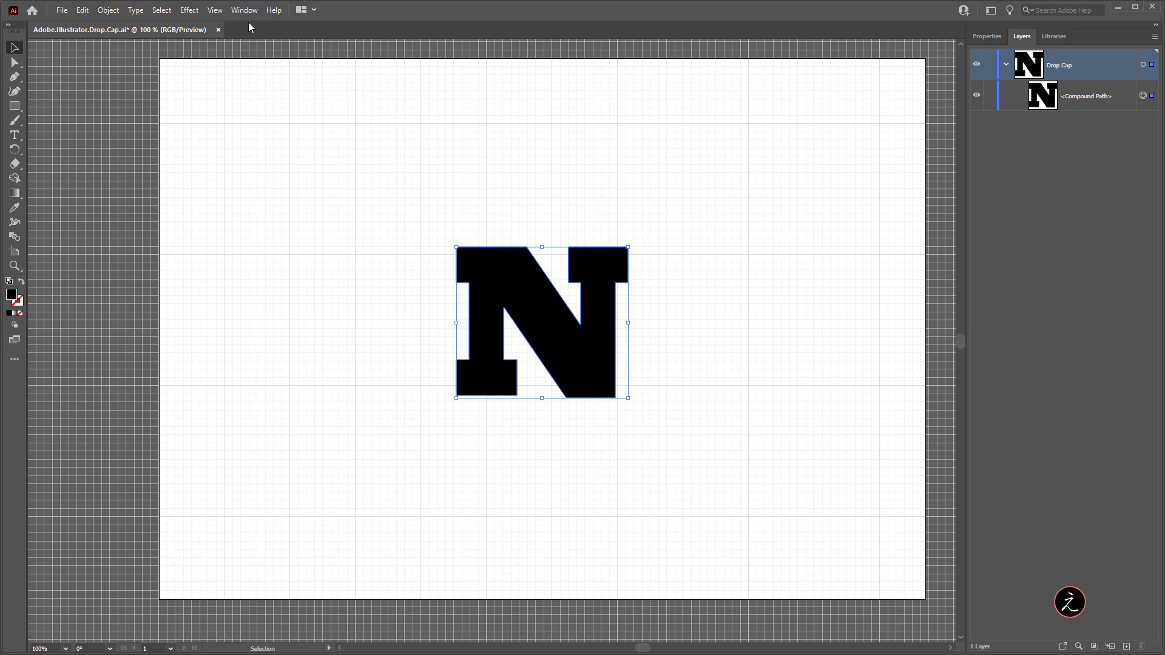
{"action": "left_click", "coordinate": [216, 11]}
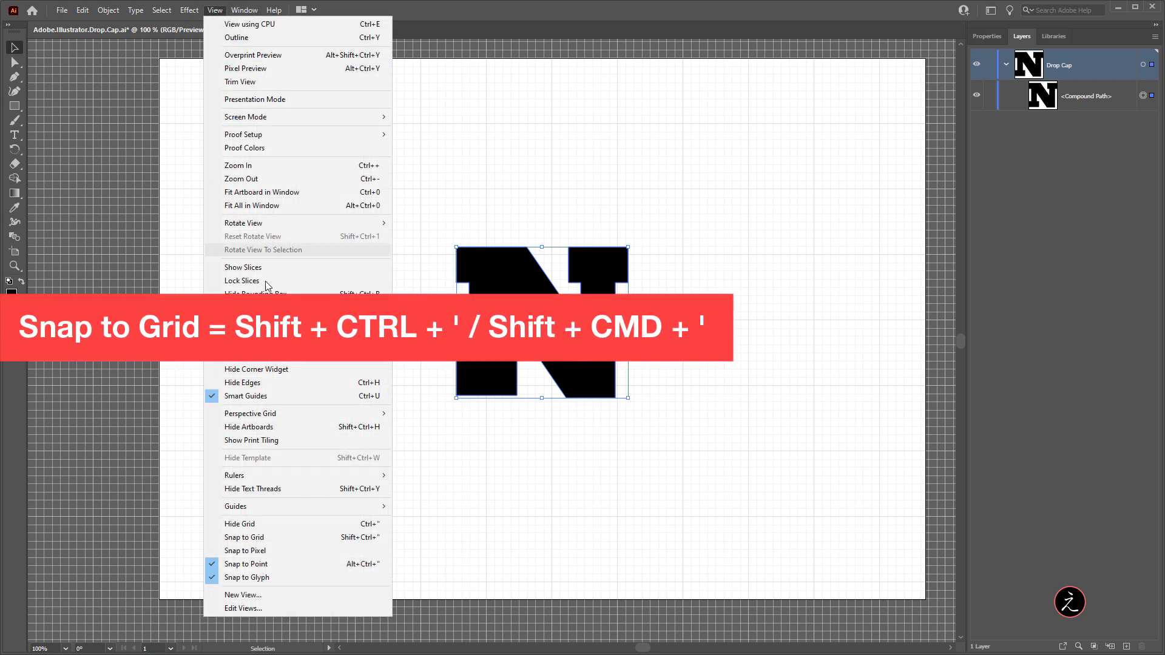
{"action": "left_click", "coordinate": [317, 538]}
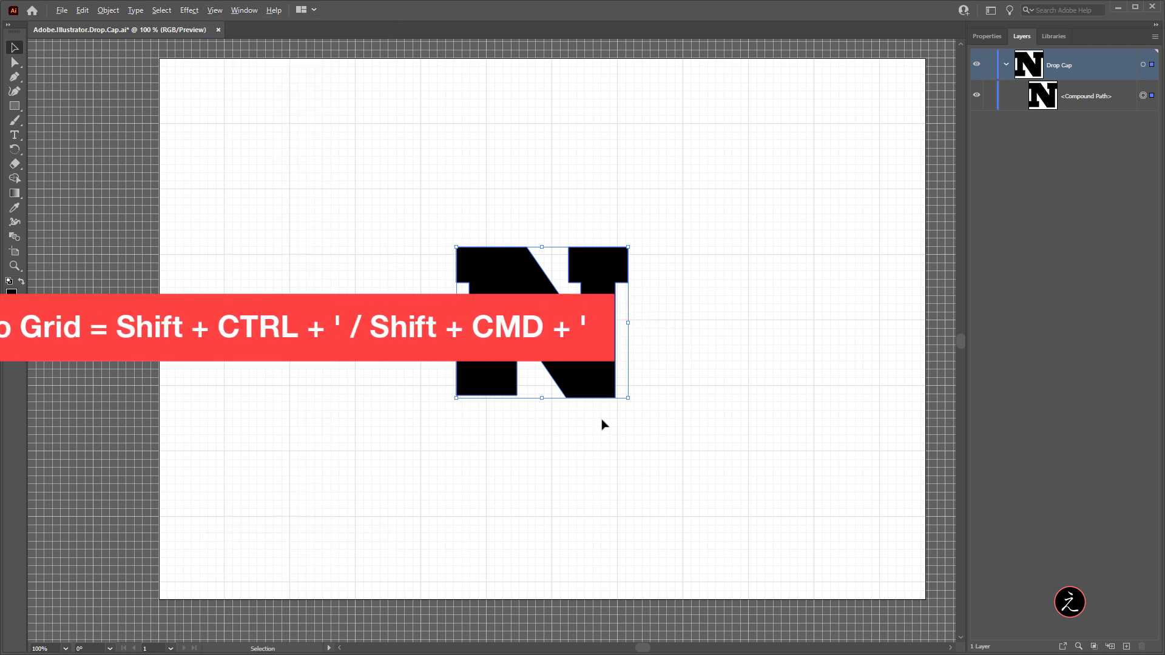
- Use Direct Selection to move the lower-left serif's two bottom anchor points down to the grid line at the N's base
{"action": "scroll", "coordinate": [602, 425], "scroll_direction": "up", "scroll_amount": 2}
{"action": "left_click_drag", "start_coordinate": [580, 322], "coordinate": [580, 325]}
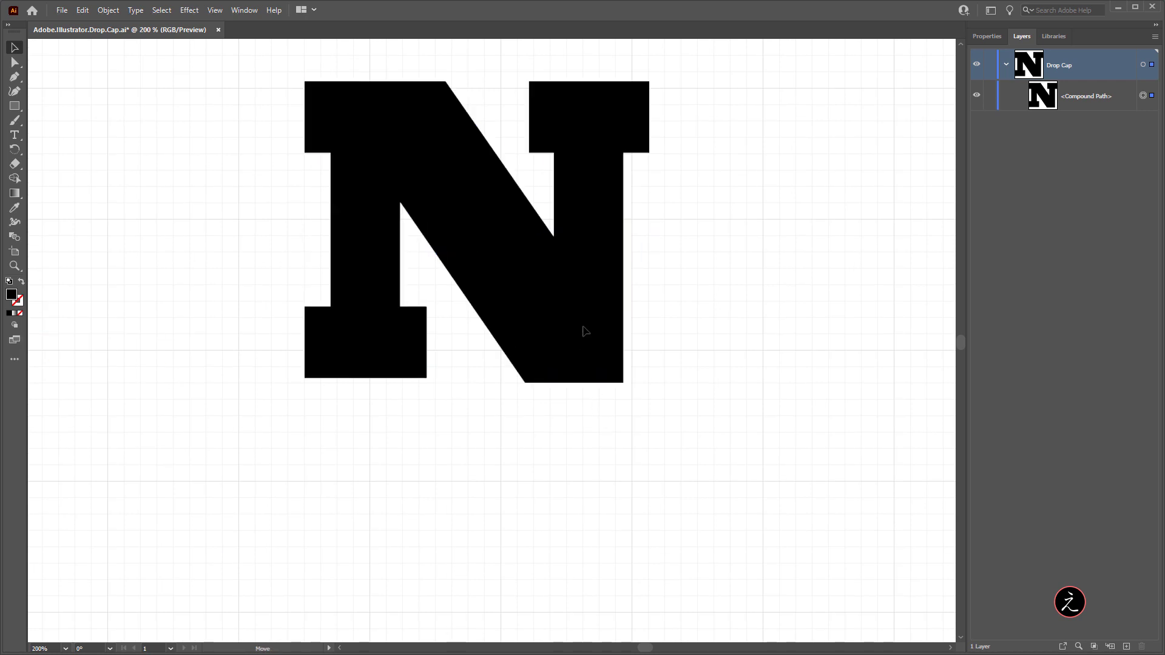
{"action": "left_click_drag", "start_coordinate": [722, 302], "coordinate": [745, 345]}
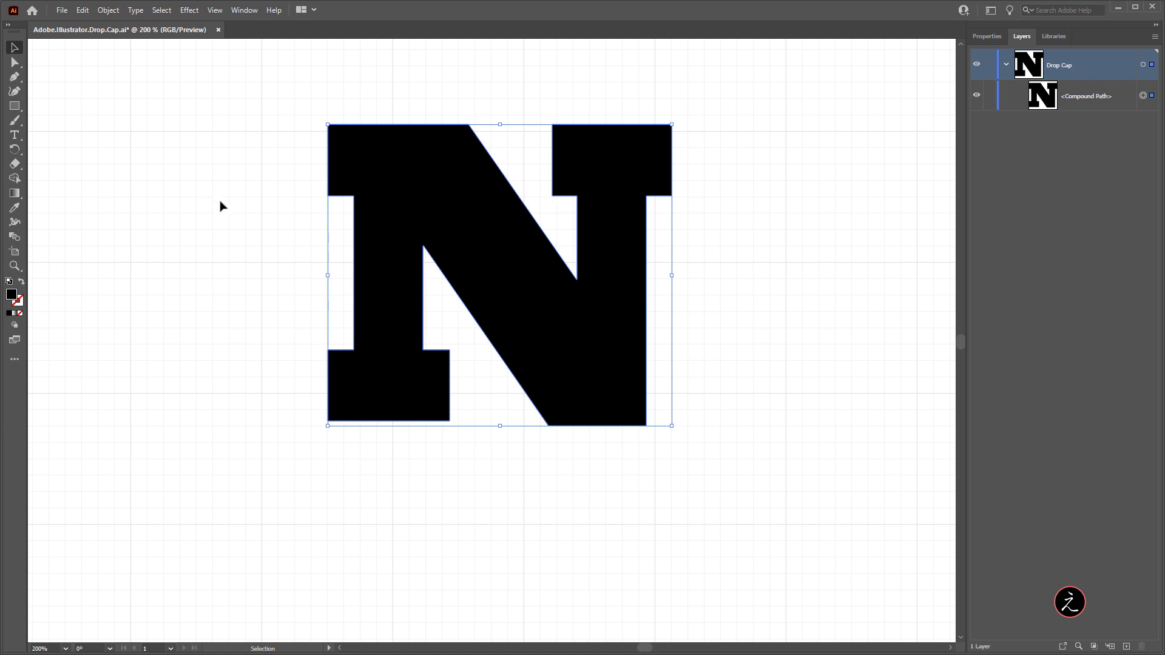
{"action": "left_click", "coordinate": [19, 65]}
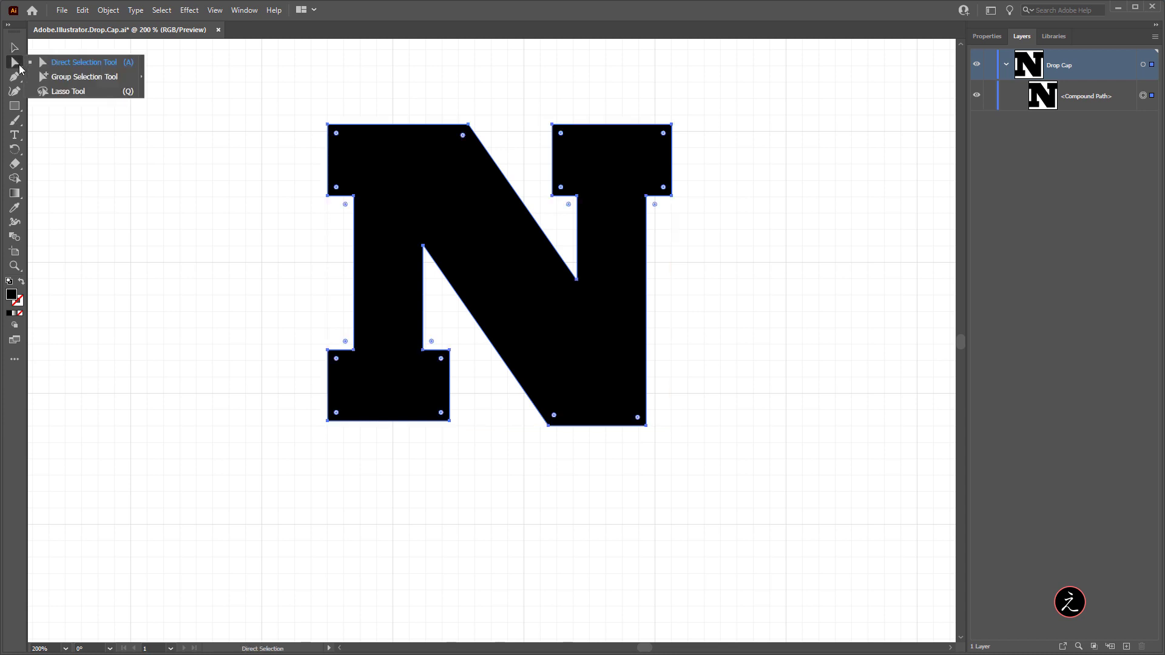
{"action": "left_click", "coordinate": [69, 65]}
{"action": "scroll", "coordinate": [437, 483], "scroll_direction": "up", "scroll_amount": 2}
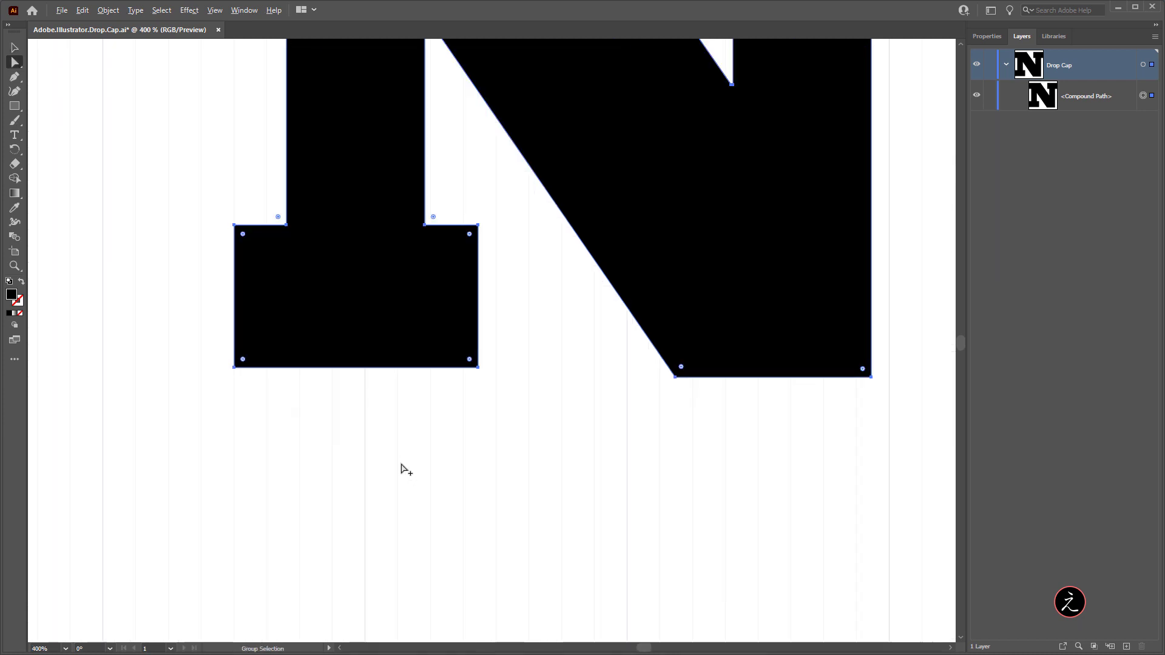
{"action": "left_click_drag", "start_coordinate": [191, 354], "coordinate": [520, 418]}
{"action": "scroll", "coordinate": [484, 413], "scroll_direction": "down", "scroll_amount": 1}
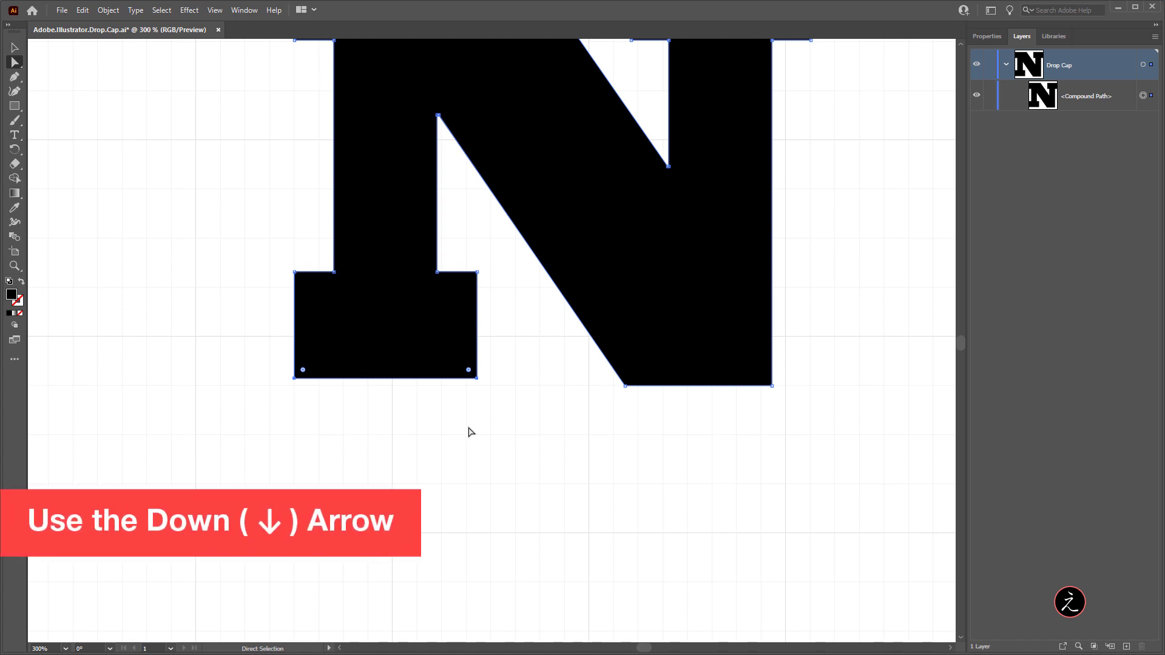
{"action": "key", "text": "Down"}
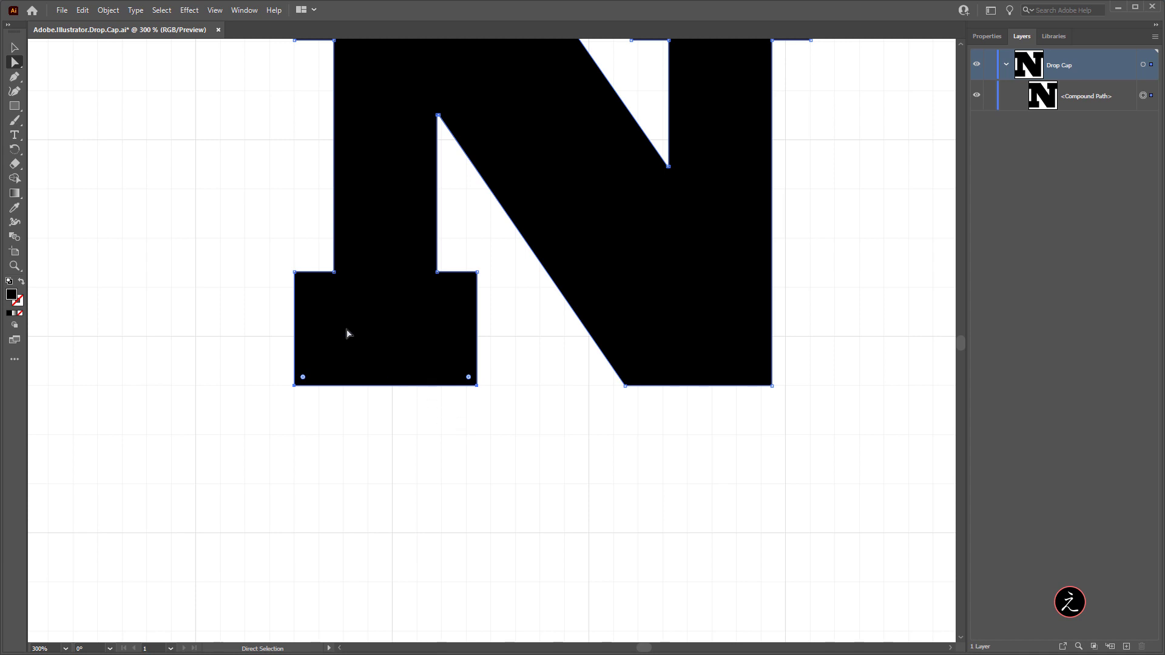
- Nudge the anchor points along the lower-left serif's upper edge down to the nearest grid line
{"action": "left_click_drag", "start_coordinate": [256, 243], "coordinate": [496, 290]}
{"action": "key", "text": "Down"}
{"action": "key", "text": "Down"}
{"action": "key", "text": "Down"}
{"action": "key", "text": "Down"}
{"action": "key", "text": "Down"}
{"action": "key", "text": "Down"}
{"action": "key", "text": "Down"}
{"action": "key", "text": "Down"}
{"action": "key", "text": "Down"}
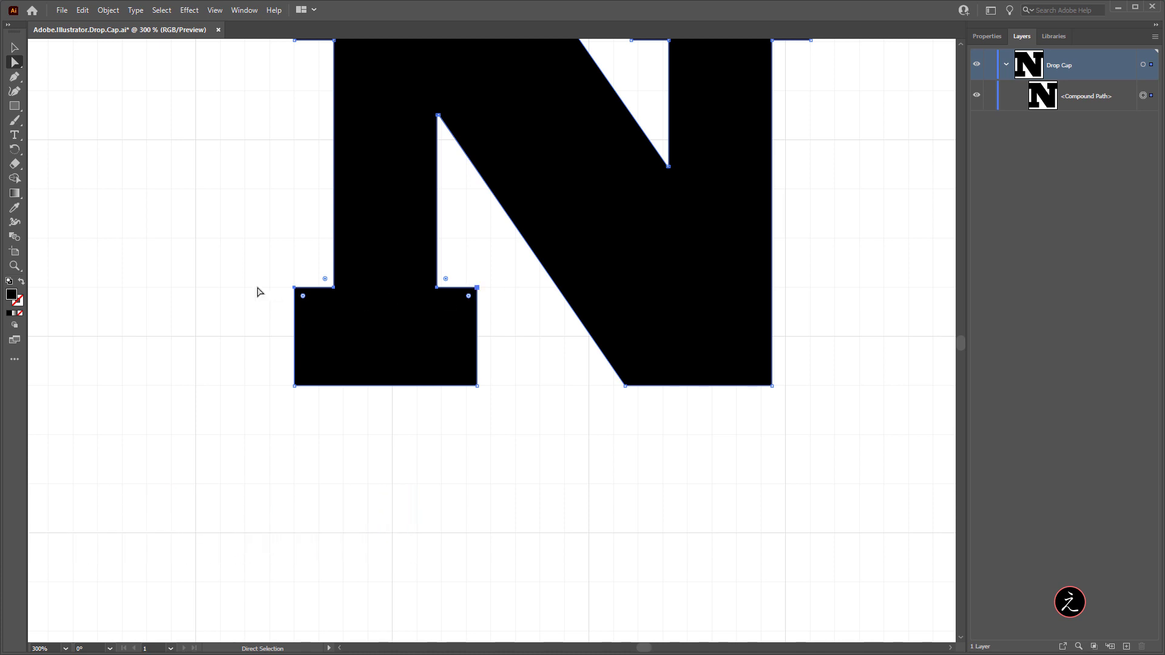
- Nudge the anchor points along the upper-left serif's lower edge until they sit on the grid line
{"action": "scroll", "coordinate": [232, 294], "scroll_direction": "down", "scroll_amount": 1}
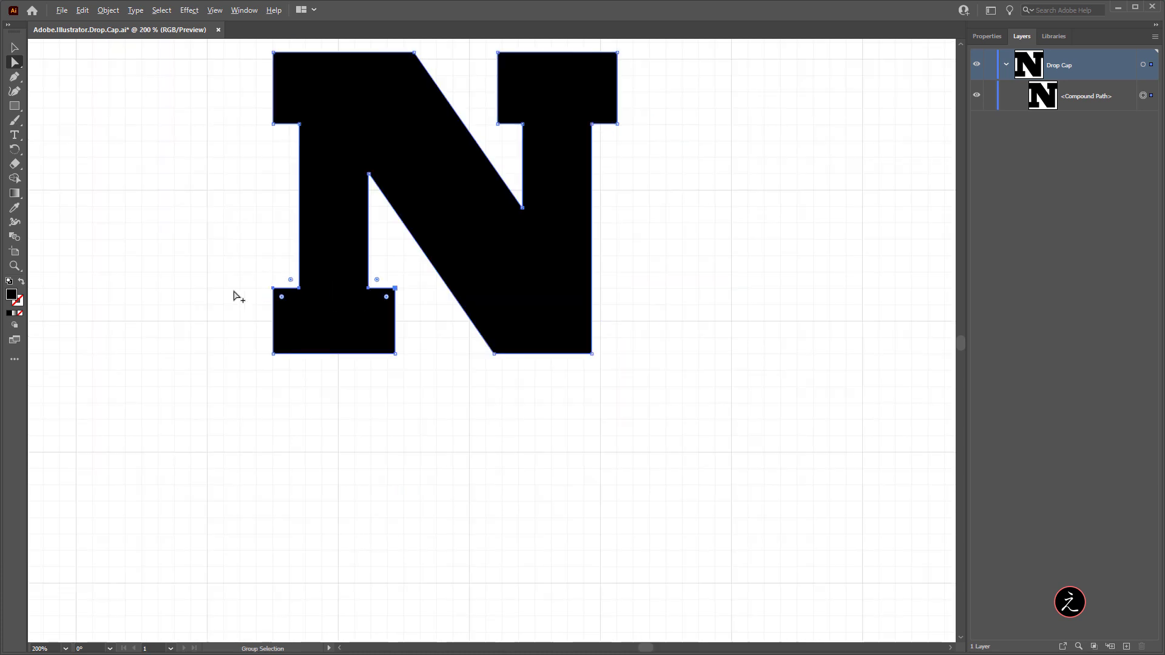
{"action": "left_click_drag", "start_coordinate": [223, 177], "coordinate": [219, 242]}
{"action": "scroll", "coordinate": [279, 236], "scroll_direction": "up", "scroll_amount": 3}
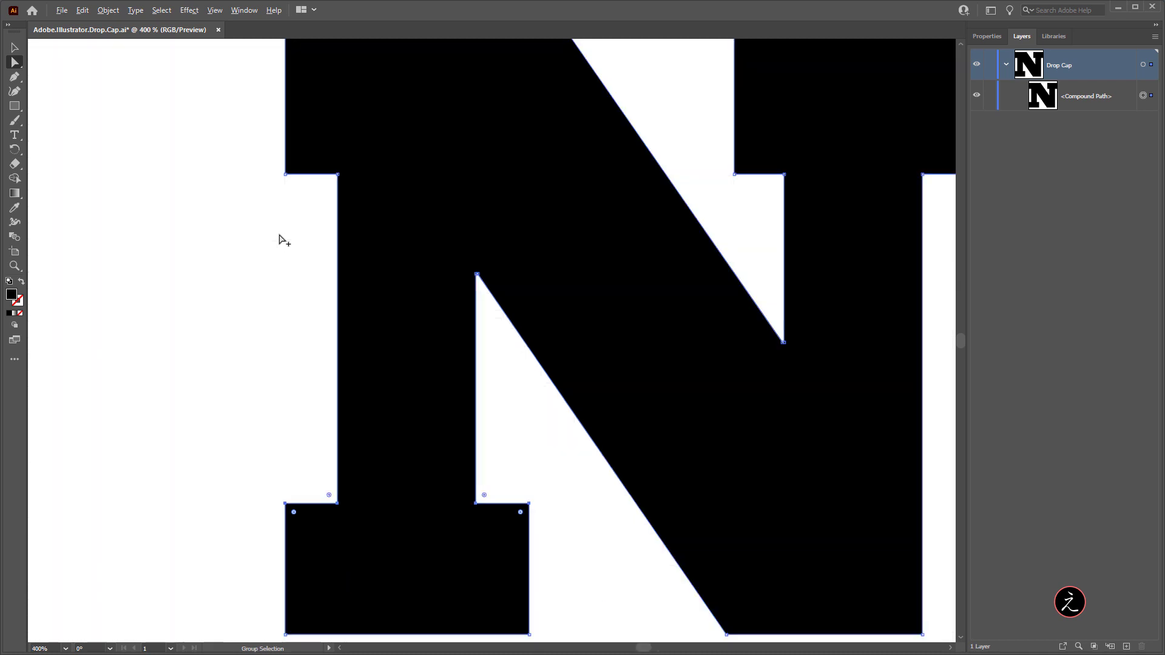
{"action": "left_click_drag", "start_coordinate": [244, 116], "coordinate": [388, 172]}
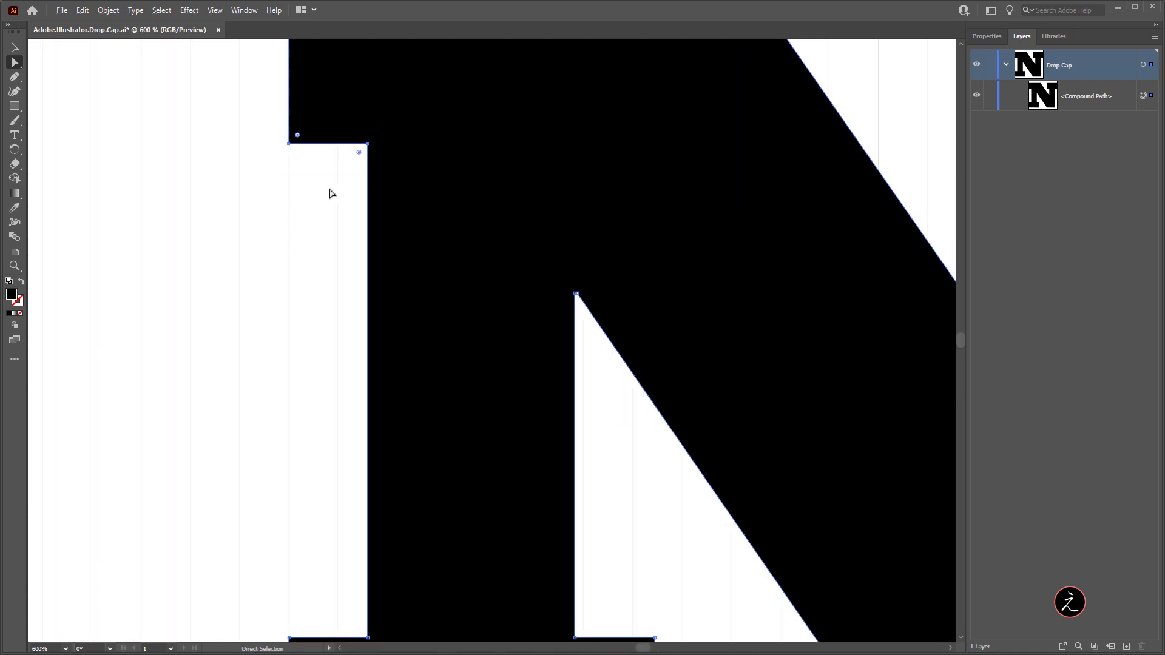
{"action": "key", "text": "Up"}
{"action": "key", "text": "Up"}
{"action": "key", "text": "Up"}
{"action": "key", "text": "Up"}
{"action": "key", "text": "Up"}
{"action": "key", "text": "Up"}
{"action": "key", "text": "Up"}
{"action": "key", "text": "Up"}
{"action": "key", "text": "Up"}
{"action": "key", "text": "Up"}
{"action": "key", "text": "Up"}
{"action": "key", "text": "Up"}
{"action": "key", "text": "Up"}
{"action": "key", "text": "Down"}
{"action": "key", "text": "Down"}
{"action": "key", "text": "Down"}
{"action": "key", "text": "Down"}
{"action": "key", "text": "Down"}
{"action": "key", "text": "Down"}
{"action": "key", "text": "Down"}
{"action": "key", "text": "Down"}
{"action": "key", "text": "Down"}
{"action": "key", "text": "Down"}
{"action": "key", "text": "Down"}
{"action": "key", "text": "Down"}
{"action": "key", "text": "Down"}
{"action": "scroll", "coordinate": [334, 194], "scroll_direction": "down", "scroll_amount": 2}
{"action": "scroll", "coordinate": [698, 255], "scroll_direction": "right", "scroll_amount": 3}
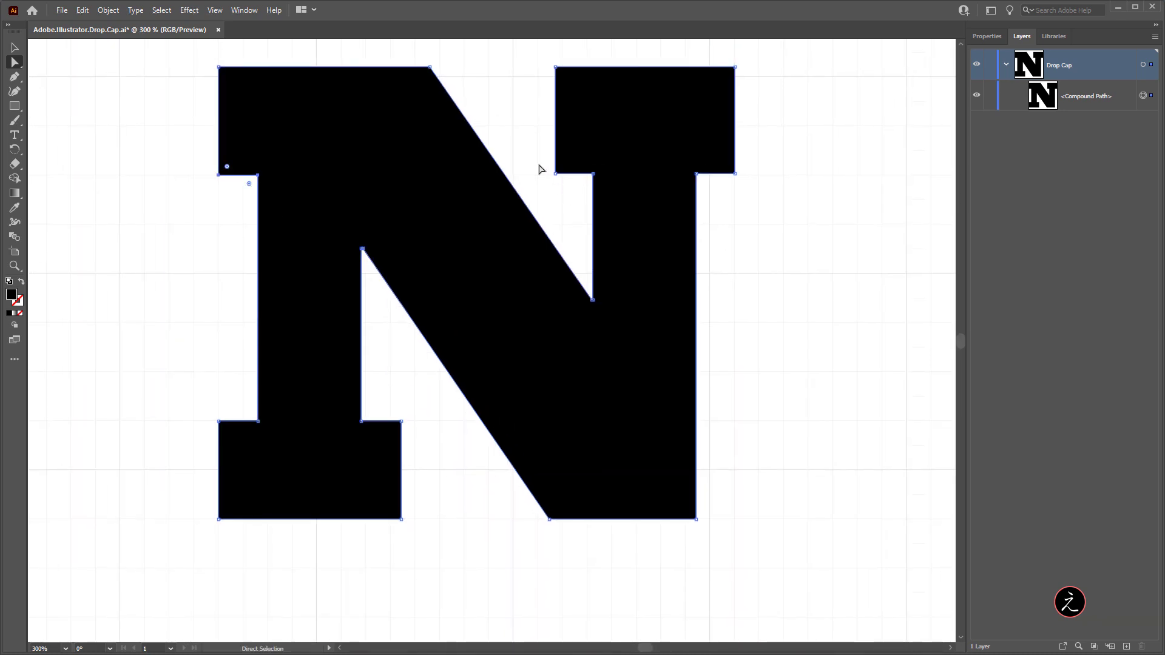
- Nudge the anchor points along the upper-right serif's lower edge onto the same grid line as the upper-left serif
{"action": "left_click_drag", "start_coordinate": [539, 163], "coordinate": [758, 201]}
{"action": "key", "text": "Up"}
{"action": "key", "text": "Up"}
{"action": "key", "text": "Up"}
{"action": "key", "text": "Up"}
{"action": "key", "text": "Up"}
{"action": "key", "text": "Up"}
{"action": "key", "text": "Up"}
{"action": "key", "text": "Up"}
{"action": "key", "text": "Up"}
{"action": "key", "text": "Up"}
{"action": "key", "text": "Up"}
{"action": "key", "text": "Up"}
{"action": "key", "text": "Up"}
{"action": "key", "text": "Up"}
{"action": "key", "text": "Down"}
{"action": "key", "text": "Down"}
{"action": "key", "text": "Down"}
{"action": "key", "text": "Down"}
{"action": "key", "text": "Down"}
{"action": "key", "text": "Down"}
{"action": "key", "text": "Down"}
{"action": "key", "text": "Down"}
{"action": "key", "text": "Down"}
{"action": "key", "text": "Down"}
{"action": "key", "text": "Down"}
{"action": "key", "text": "Down"}
{"action": "key", "text": "Down"}
{"action": "key", "text": "Down"}
{"action": "key", "text": "Down"}
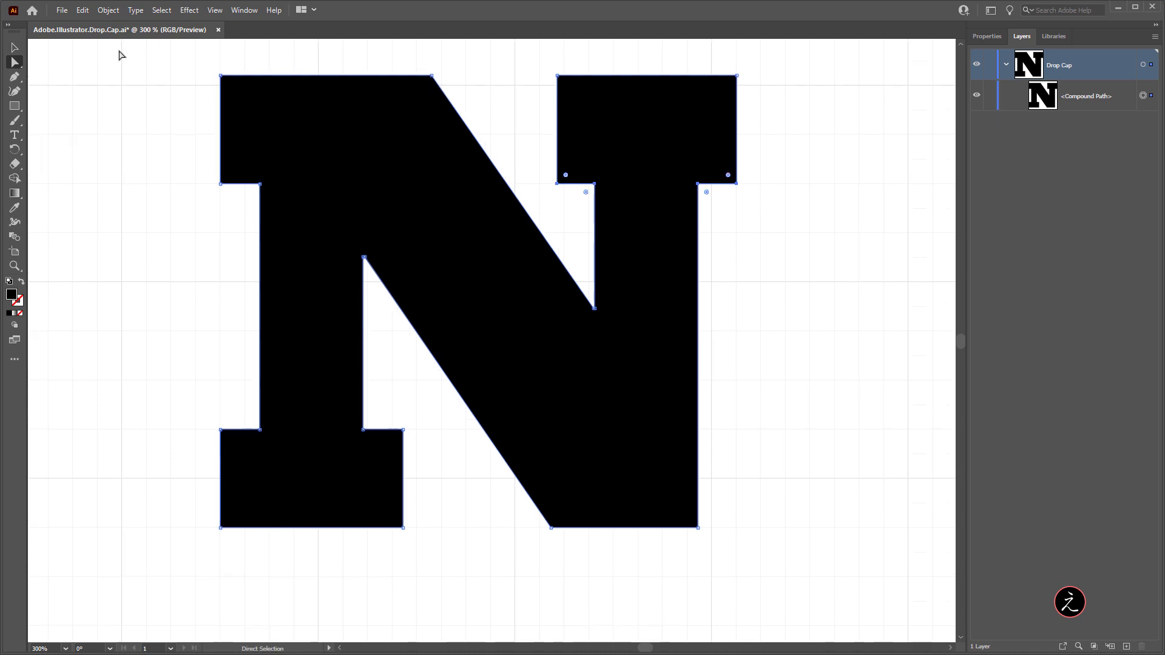
- Lower all anchor points along the N's top edge to the next grid line and deselect the letter
{"action": "left_click_drag", "start_coordinate": [169, 57], "coordinate": [813, 91]}
{"action": "key", "text": "Down"}
{"action": "key", "text": "Down"}
{"action": "key", "text": "Down"}
{"action": "key", "text": "Down"}
{"action": "key", "text": "Down"}
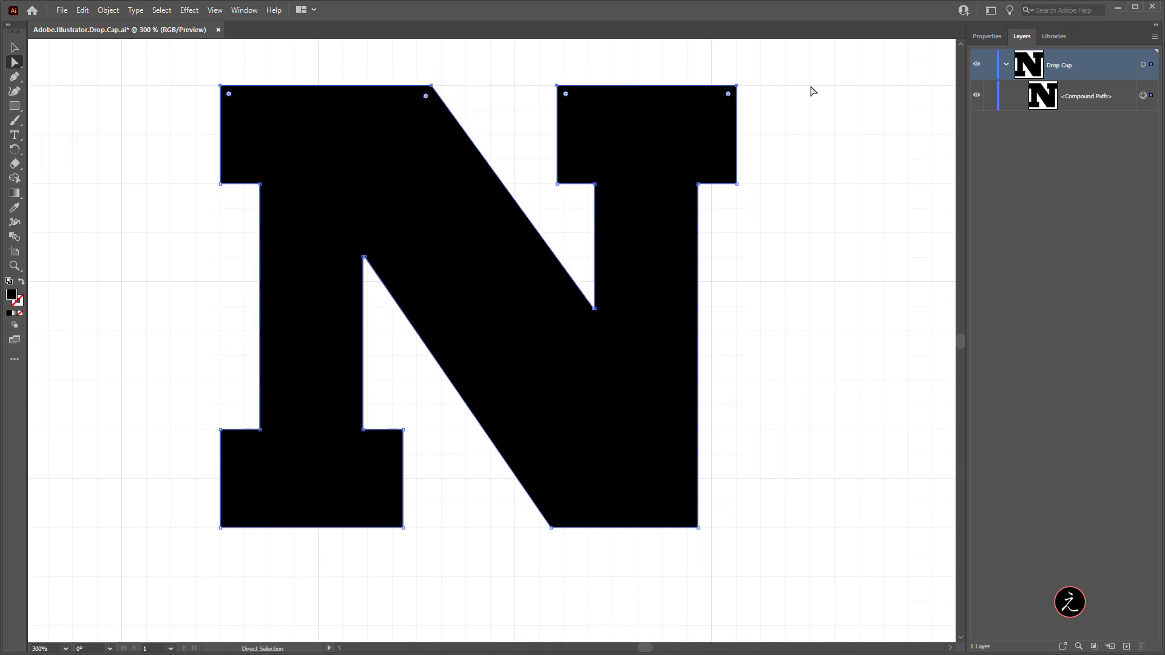
{"action": "left_click", "coordinate": [820, 248]}
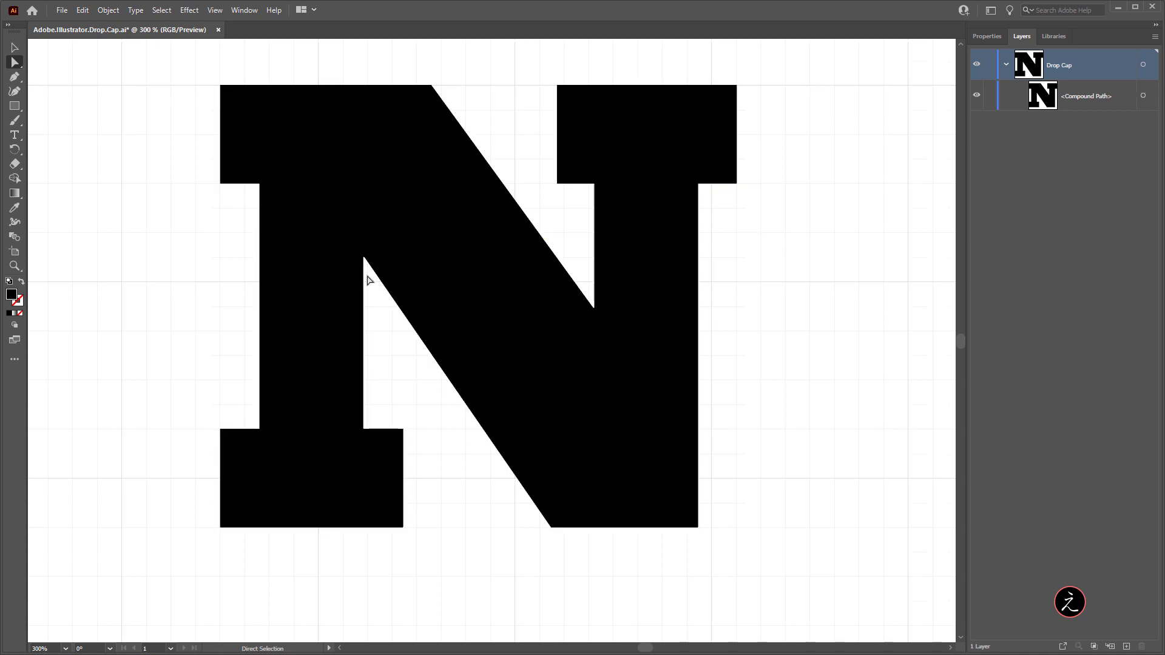
- Delete the extra anchor point at the apex of the N's lower inner notch so it ends in a sharp point
{"action": "scroll", "coordinate": [369, 280], "scroll_direction": "up", "scroll_amount": 5}
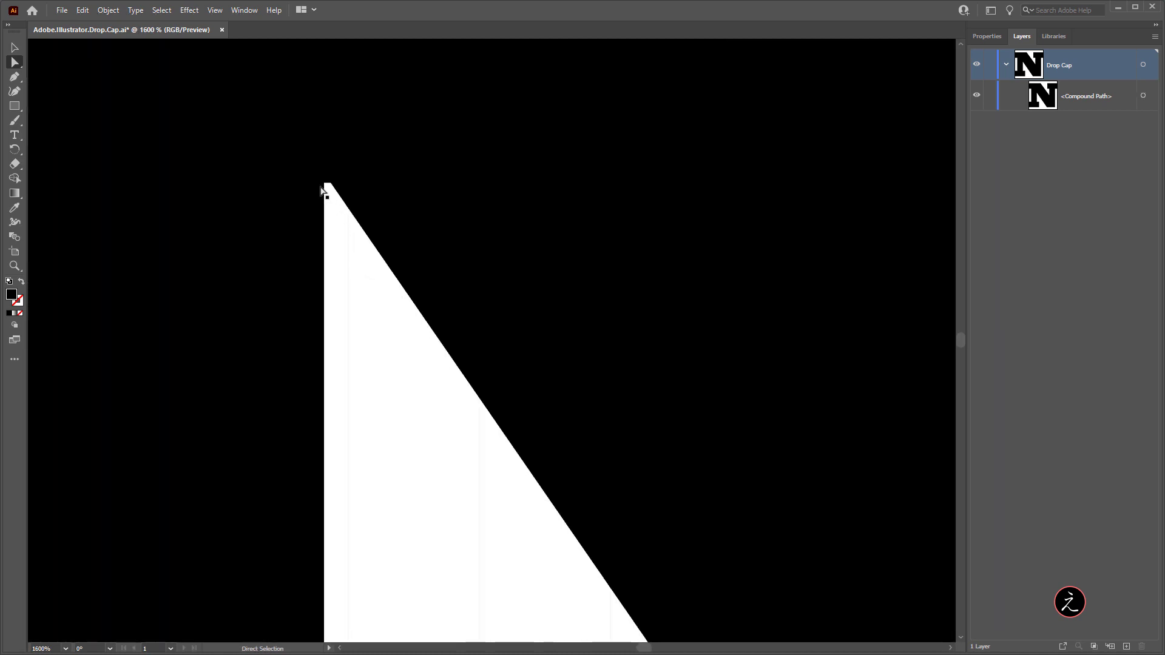
{"action": "left_click", "coordinate": [326, 186]}
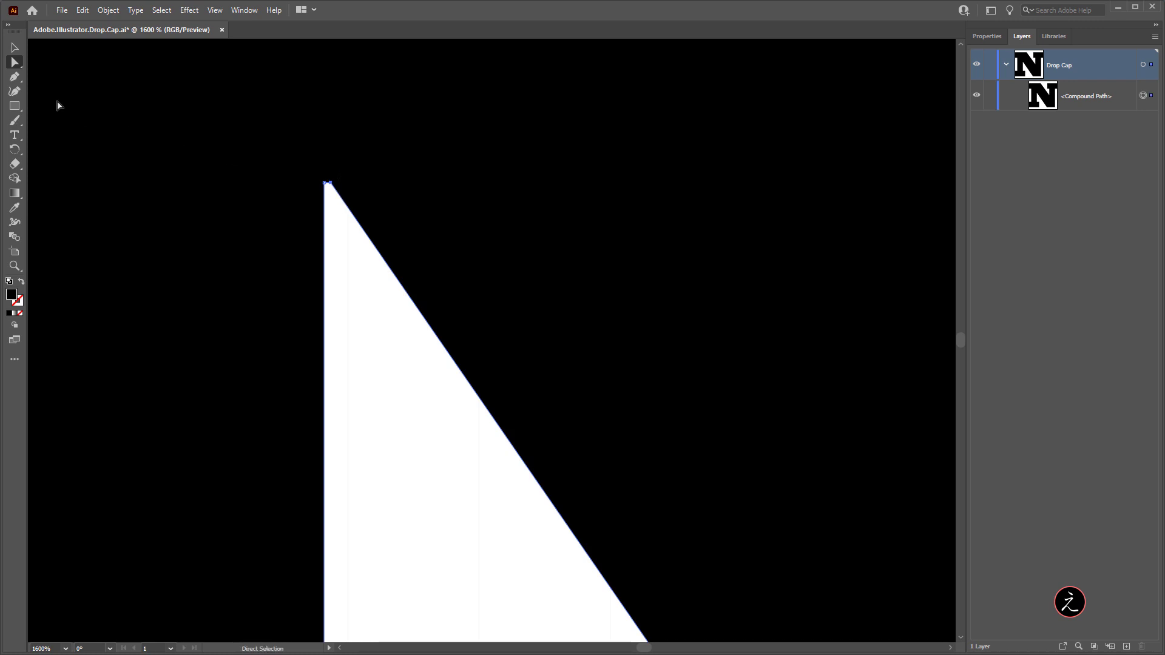
{"action": "left_click", "coordinate": [15, 77]}
{"action": "left_click", "coordinate": [111, 107]}
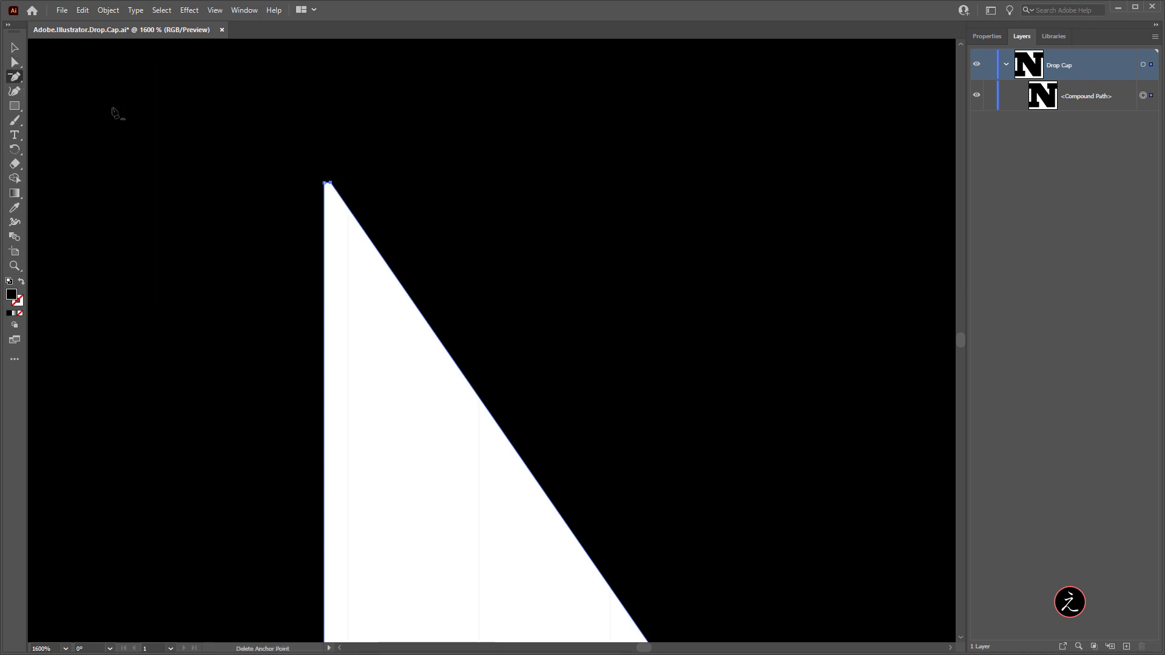
{"action": "left_click", "coordinate": [330, 183]}
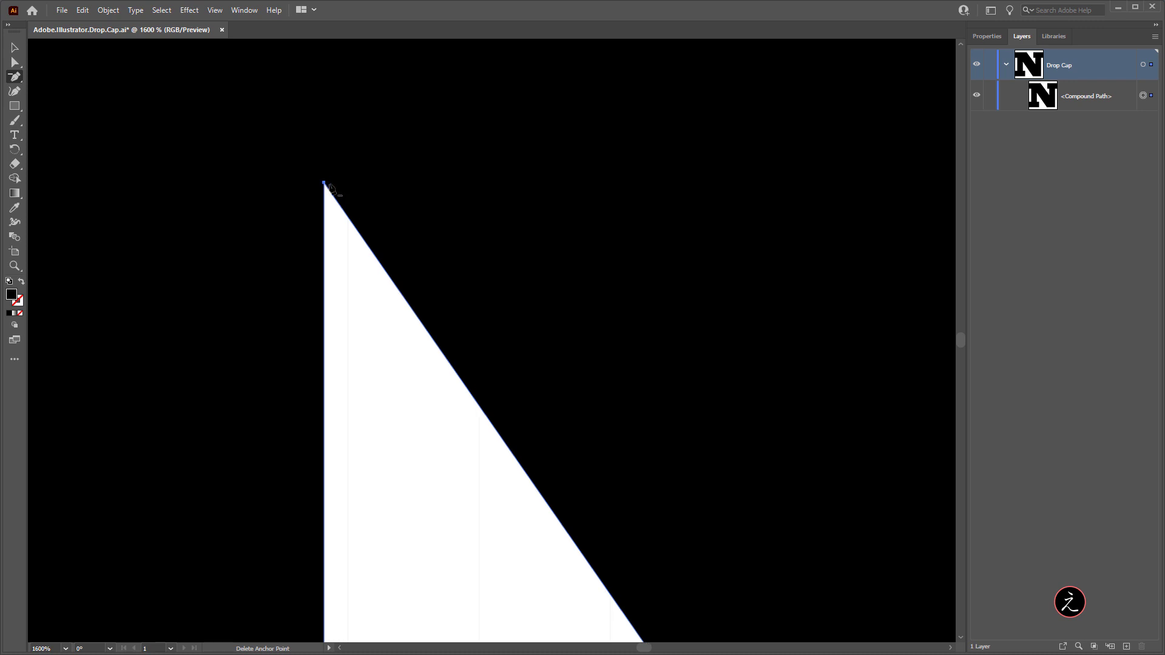
- Delete the extra anchor point at the tip of the N's upper inner notch to make it sharp
{"action": "scroll", "coordinate": [590, 366], "scroll_direction": "down", "scroll_amount": 2}
{"action": "left_click_drag", "start_coordinate": [750, 336], "coordinate": [473, 263]}
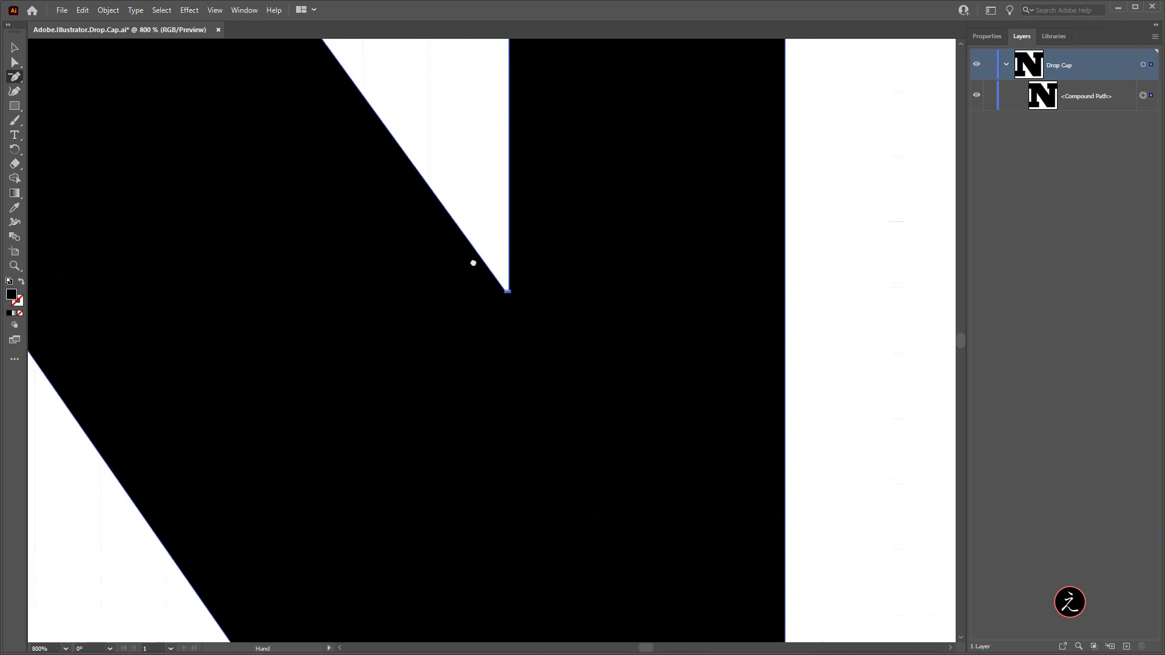
{"action": "scroll", "coordinate": [499, 320], "scroll_direction": "up", "scroll_amount": 3}
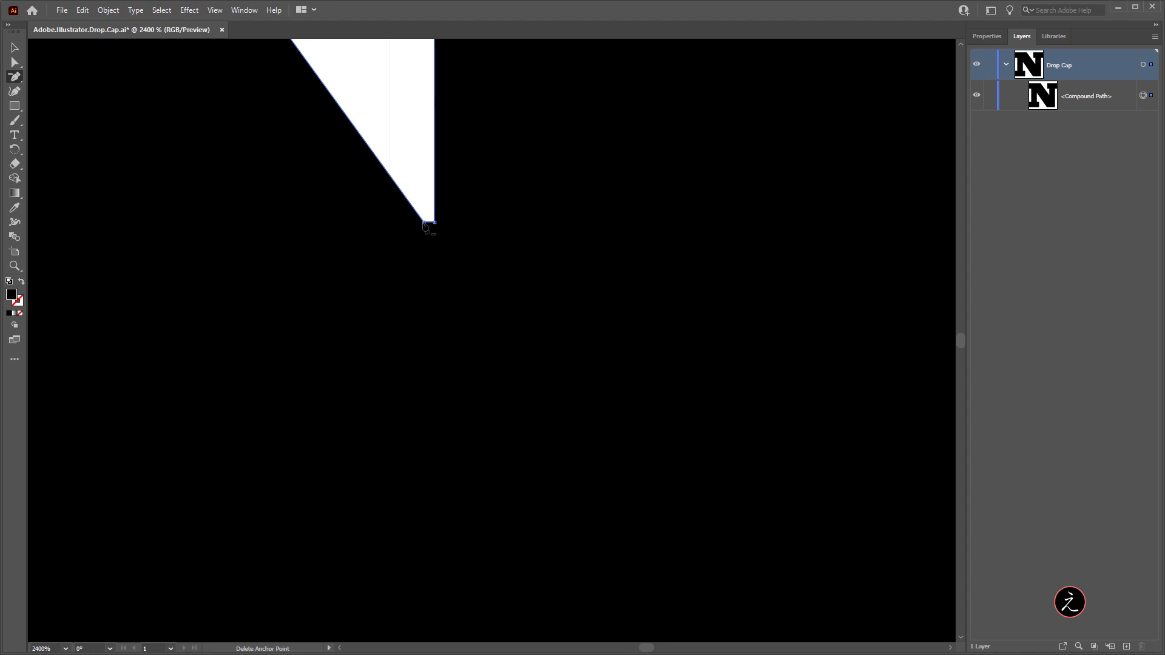
{"action": "left_click", "coordinate": [428, 222]}
{"action": "key", "text": "plus"}
{"action": "scroll", "coordinate": [484, 292], "scroll_direction": "down", "scroll_amount": 6}
{"action": "scroll", "coordinate": [484, 291], "scroll_direction": "up", "scroll_amount": 1}
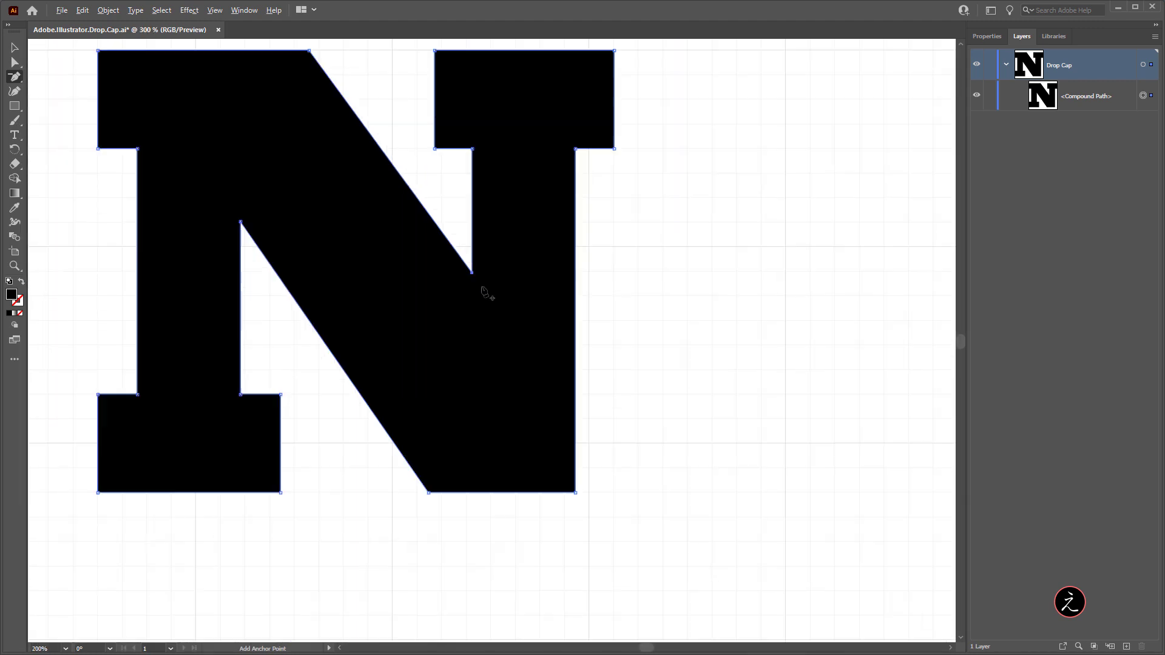
{"action": "key", "text": "minus"}
{"action": "left_click_drag", "start_coordinate": [614, 249], "coordinate": [738, 322]}
- Switch to the Selection tool and show the document rulers
{"action": "left_click", "coordinate": [14, 47]}
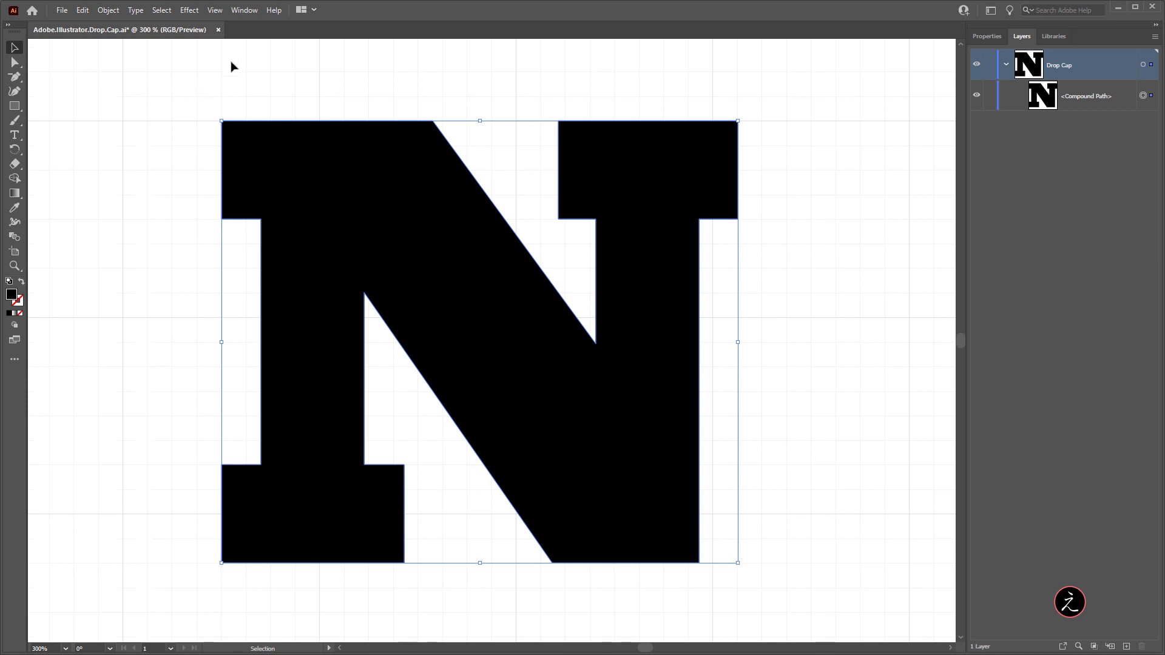
{"action": "left_click", "coordinate": [218, 11]}
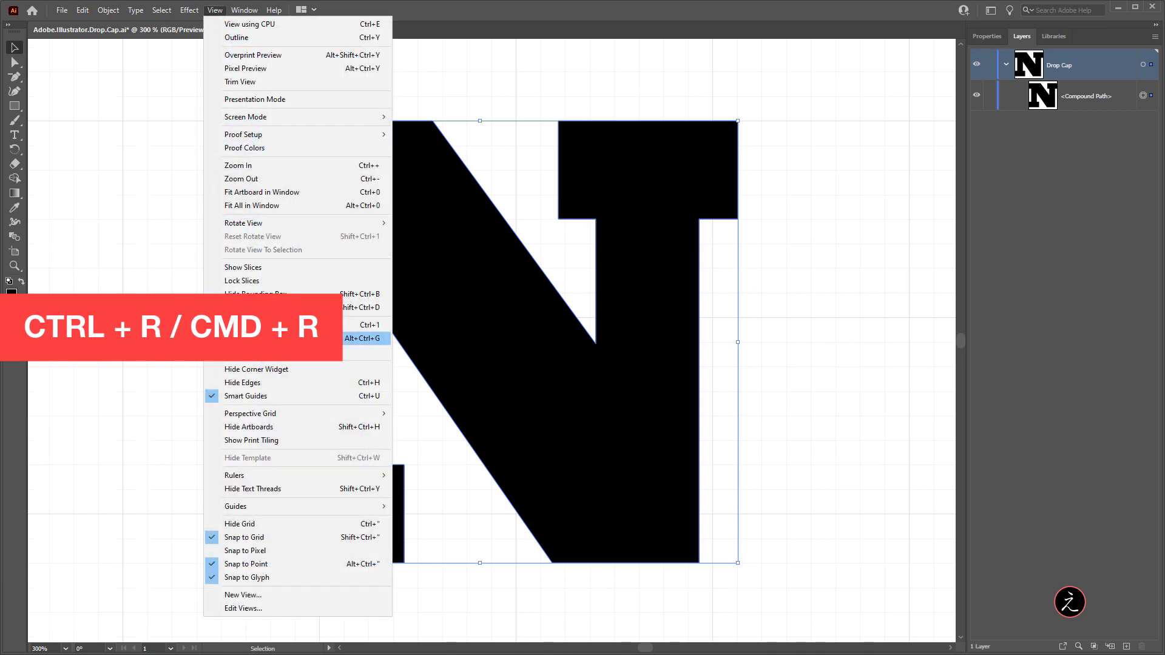
{"action": "mouse_move", "coordinate": [328, 476]}
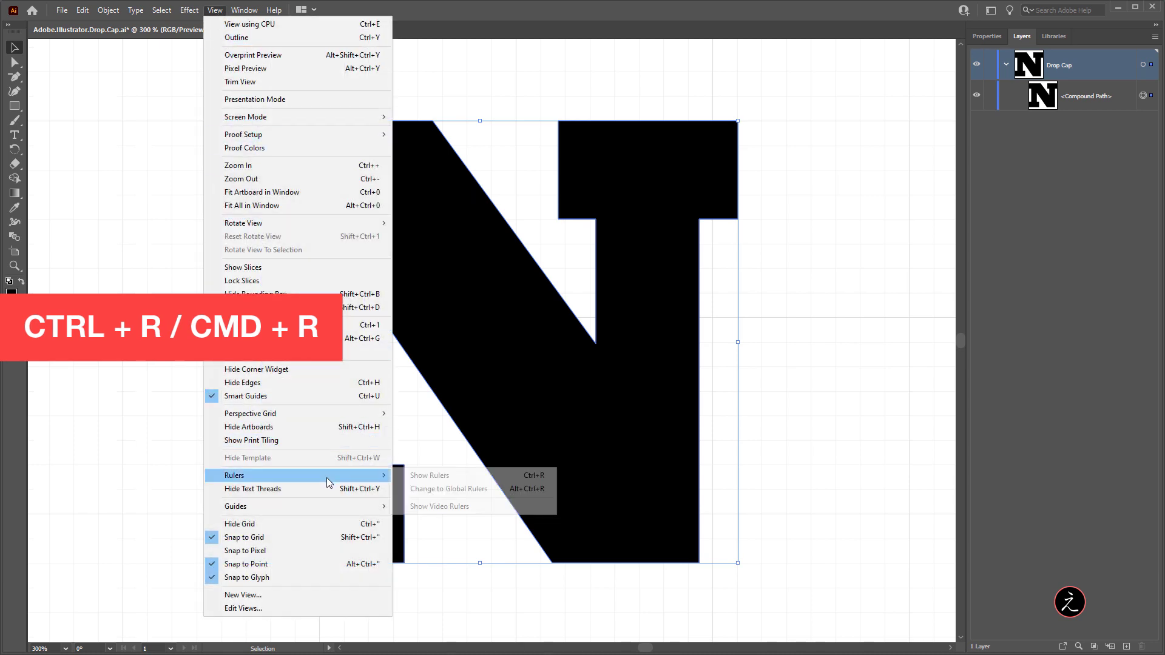
{"action": "left_click", "coordinate": [484, 476]}
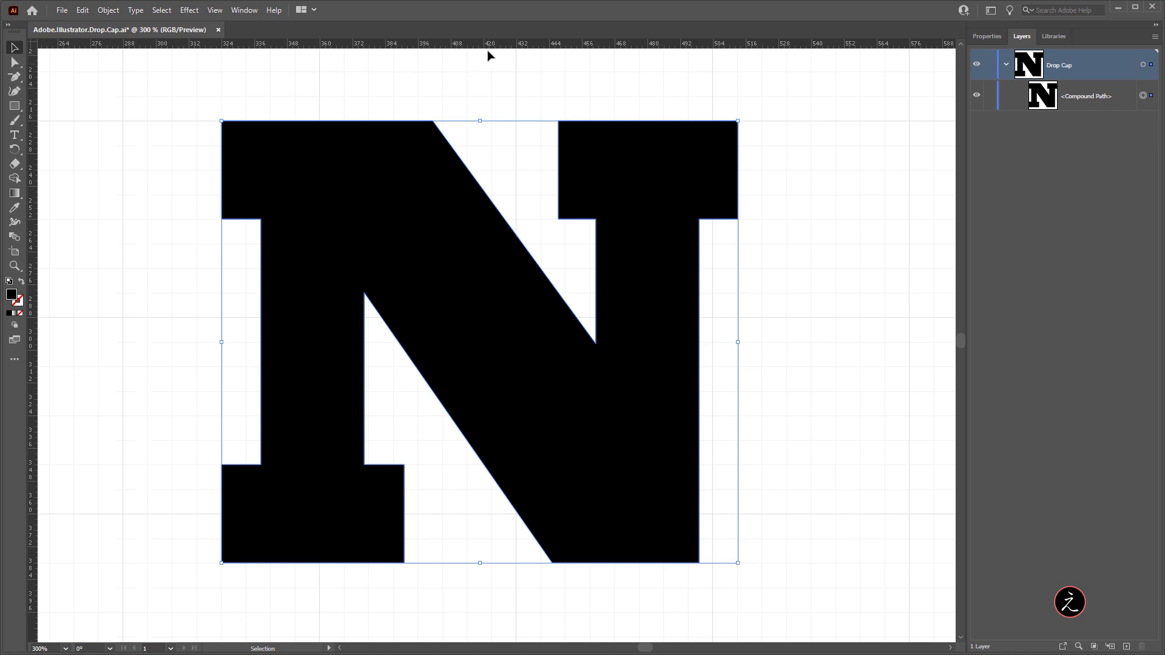
- Place horizontal guides along the N's top edge, the upper serifs' underside, the lower serif's top and the baseline, and deselect the letter
{"action": "left_click_drag", "start_coordinate": [493, 56], "coordinate": [493, 72]}
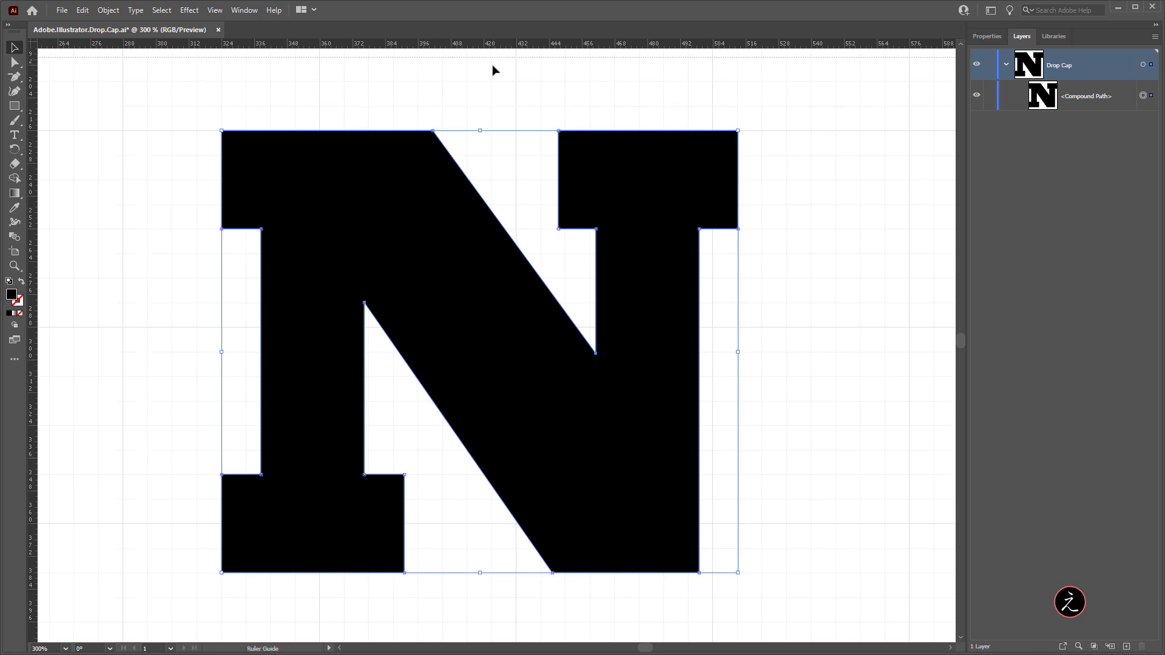
{"action": "left_click_drag", "start_coordinate": [493, 70], "coordinate": [502, 125]}
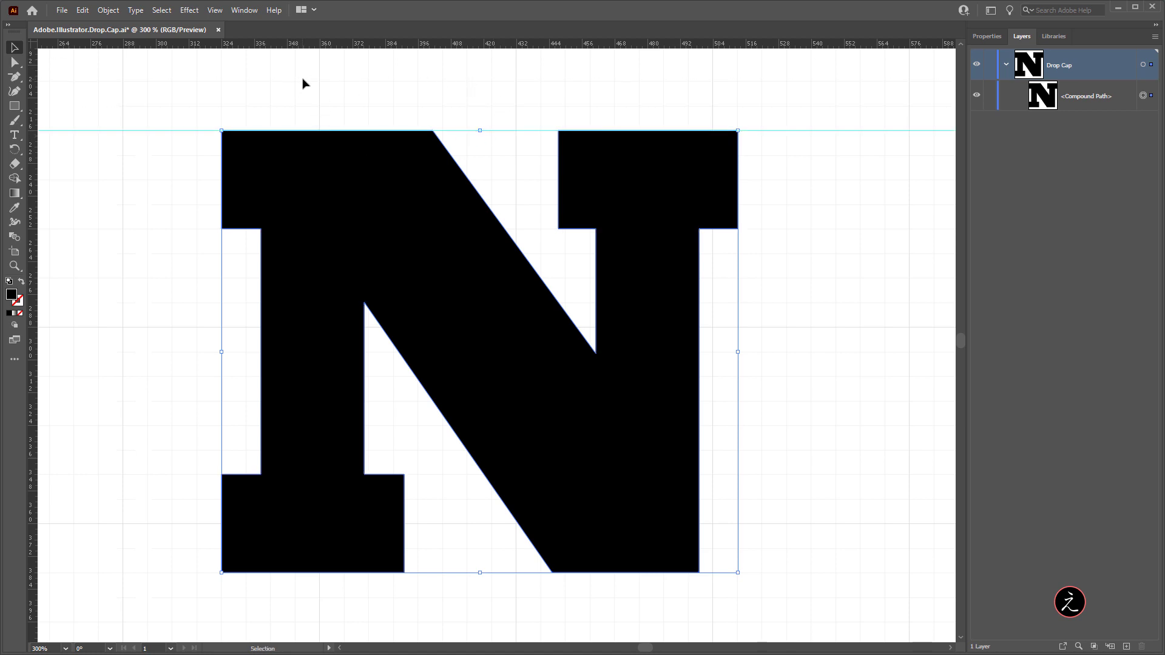
{"action": "left_click_drag", "start_coordinate": [405, 46], "coordinate": [442, 227]}
{"action": "left_click_drag", "start_coordinate": [409, 49], "coordinate": [447, 474]}
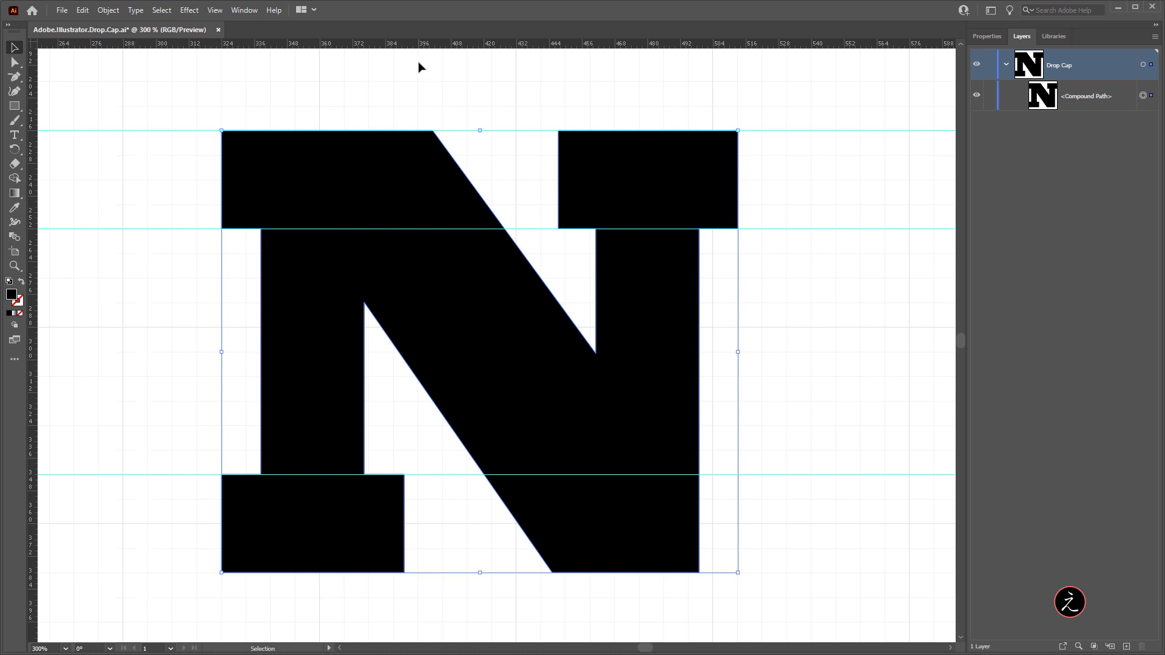
{"action": "left_click_drag", "start_coordinate": [408, 47], "coordinate": [463, 572]}
{"action": "left_click", "coordinate": [94, 262]}
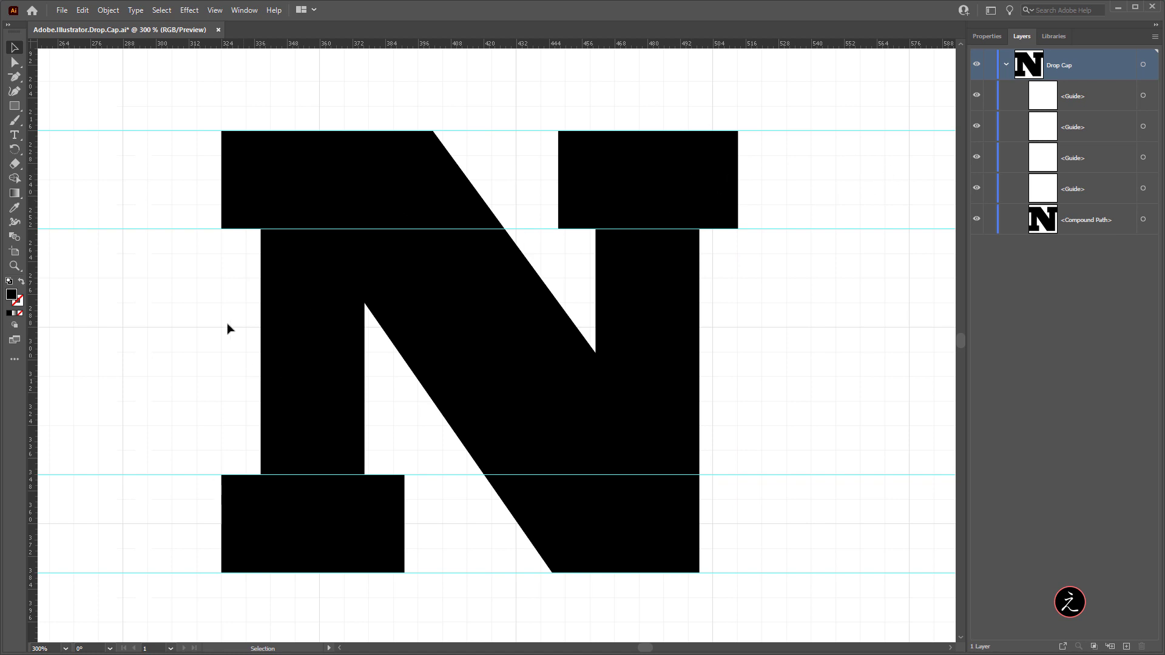
- Turn off Snap to Grid and place vertical guides along the outer and inner edges of the N's left stem
{"action": "left_click", "coordinate": [215, 10]}
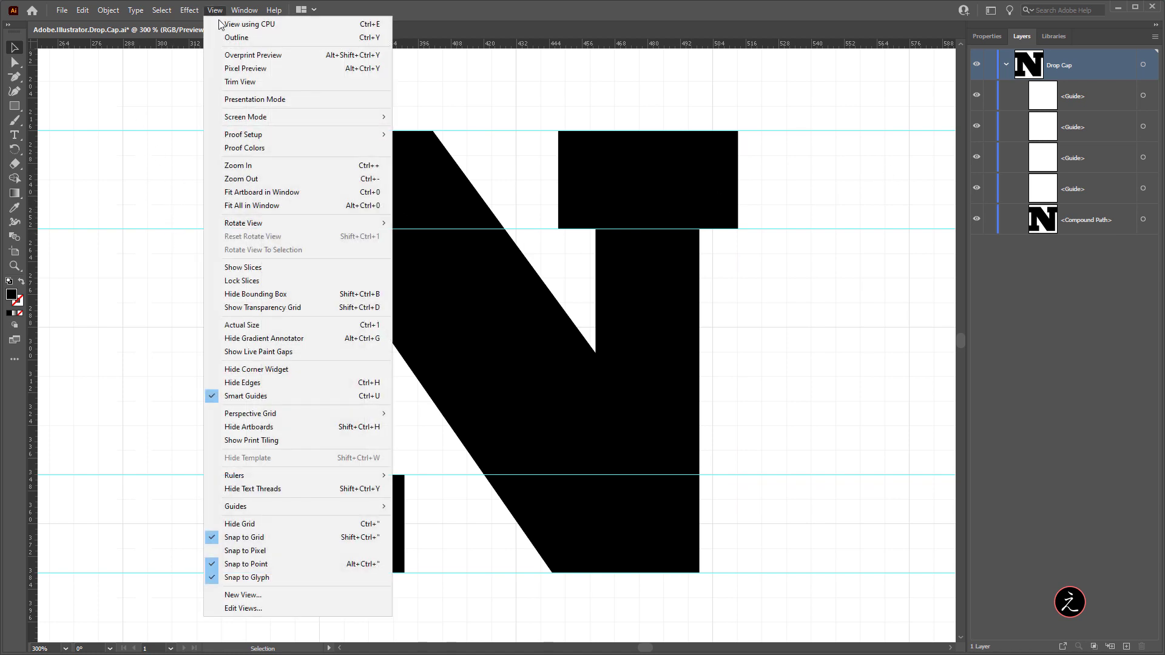
{"action": "left_click", "coordinate": [331, 537]}
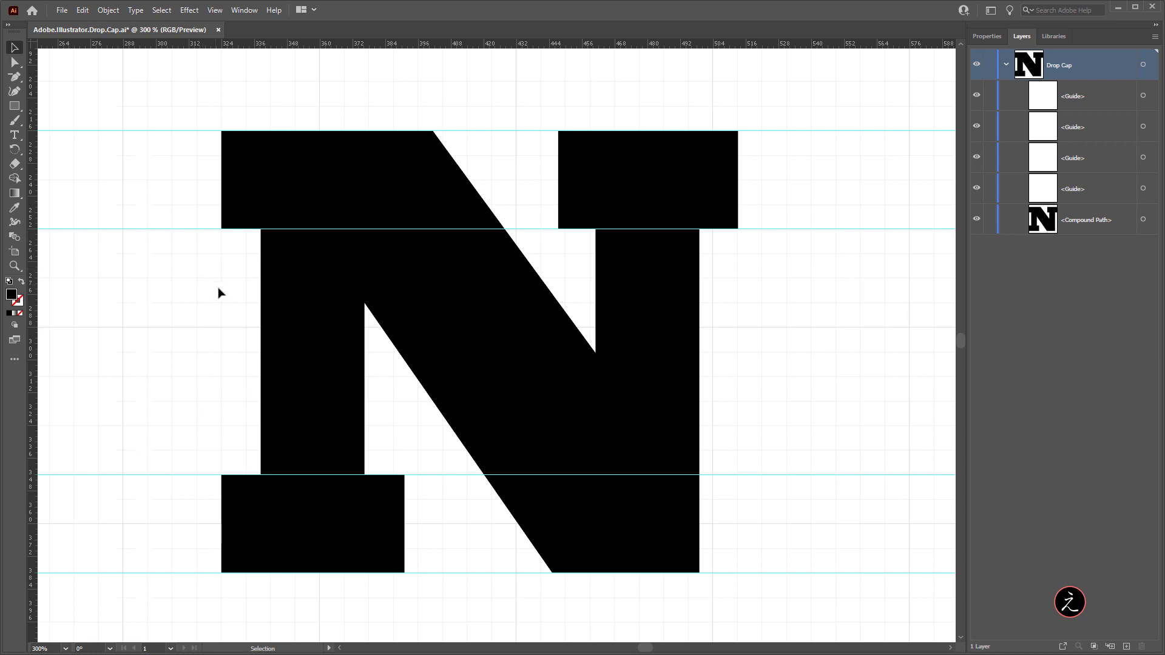
{"action": "scroll", "coordinate": [226, 311], "scroll_direction": "up", "scroll_amount": 4}
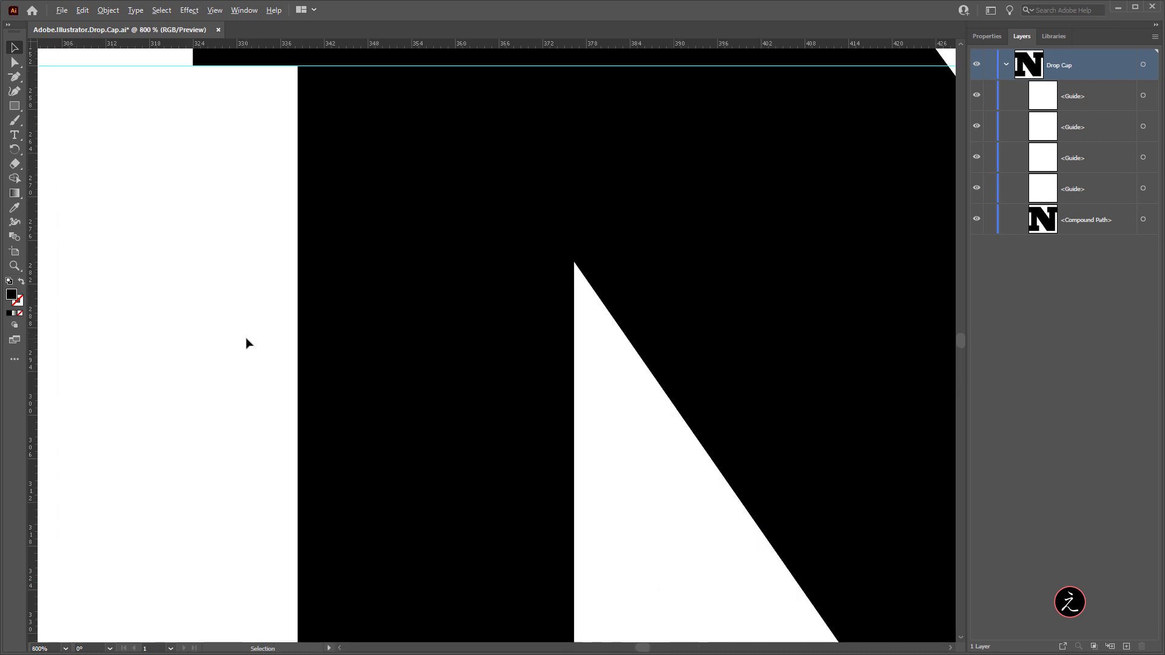
{"action": "left_click_drag", "start_coordinate": [384, 267], "coordinate": [317, 411]}
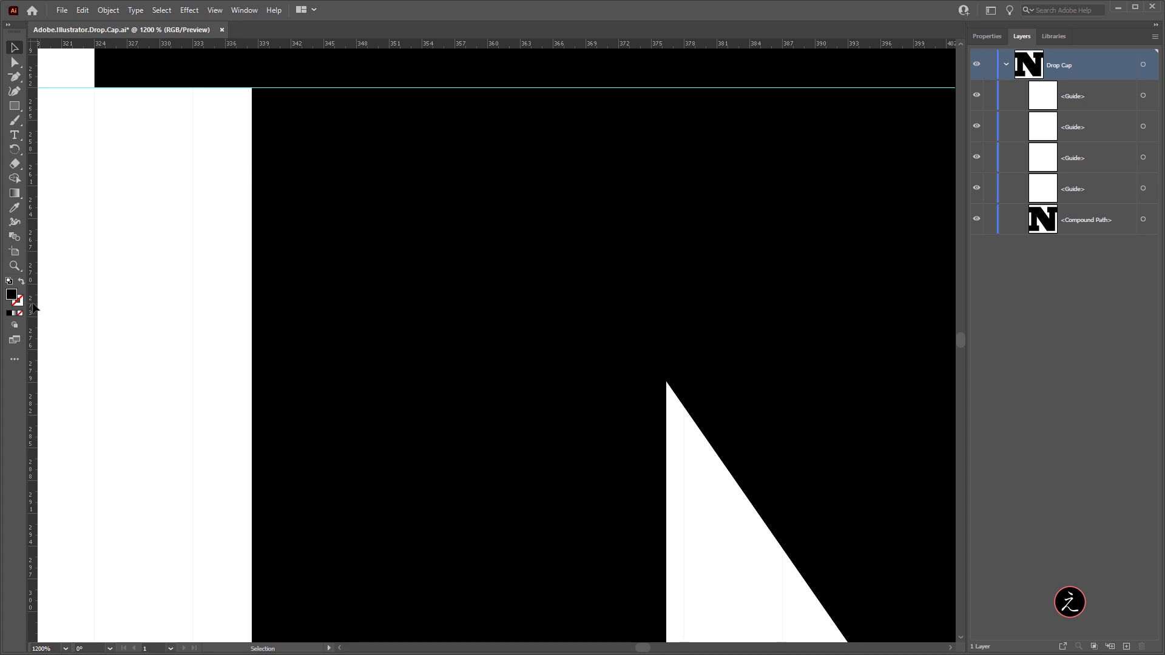
{"action": "left_click_drag", "start_coordinate": [33, 307], "coordinate": [252, 314]}
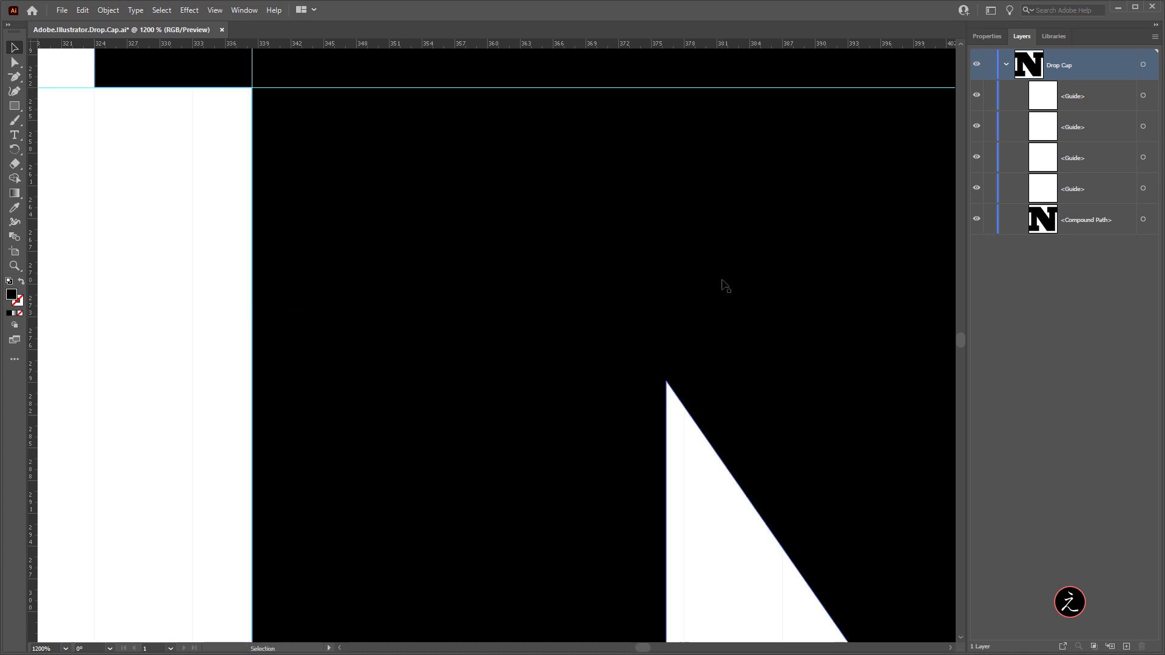
{"action": "left_click_drag", "start_coordinate": [777, 255], "coordinate": [563, 200]}
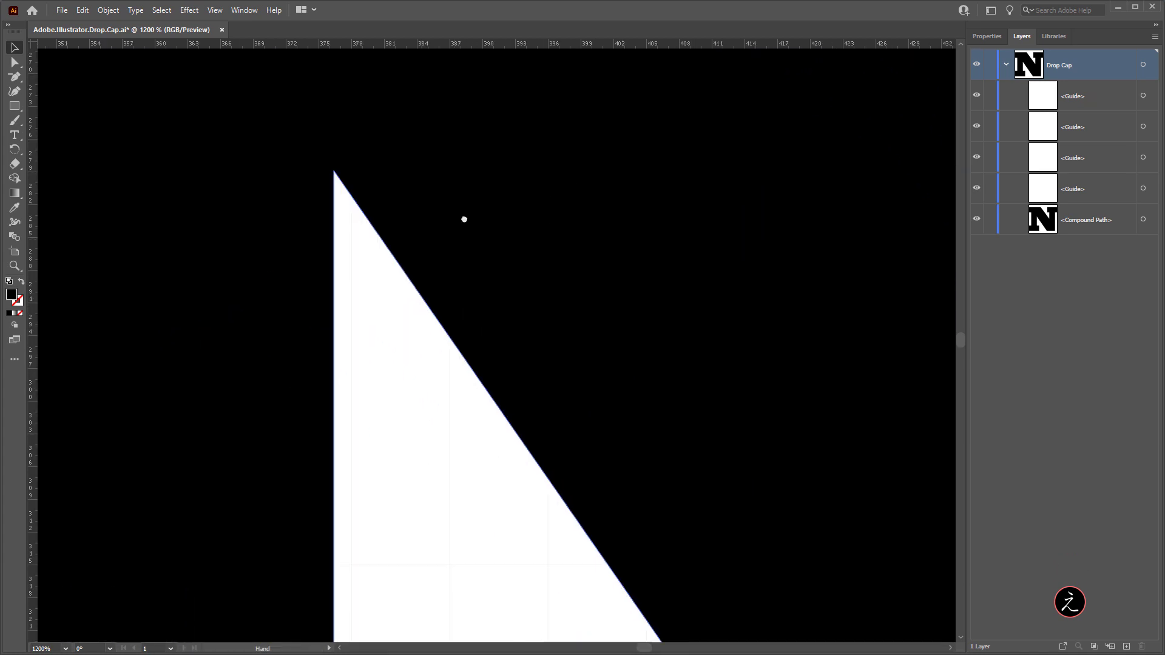
{"action": "scroll", "coordinate": [454, 304], "scroll_direction": "down", "scroll_amount": 1}
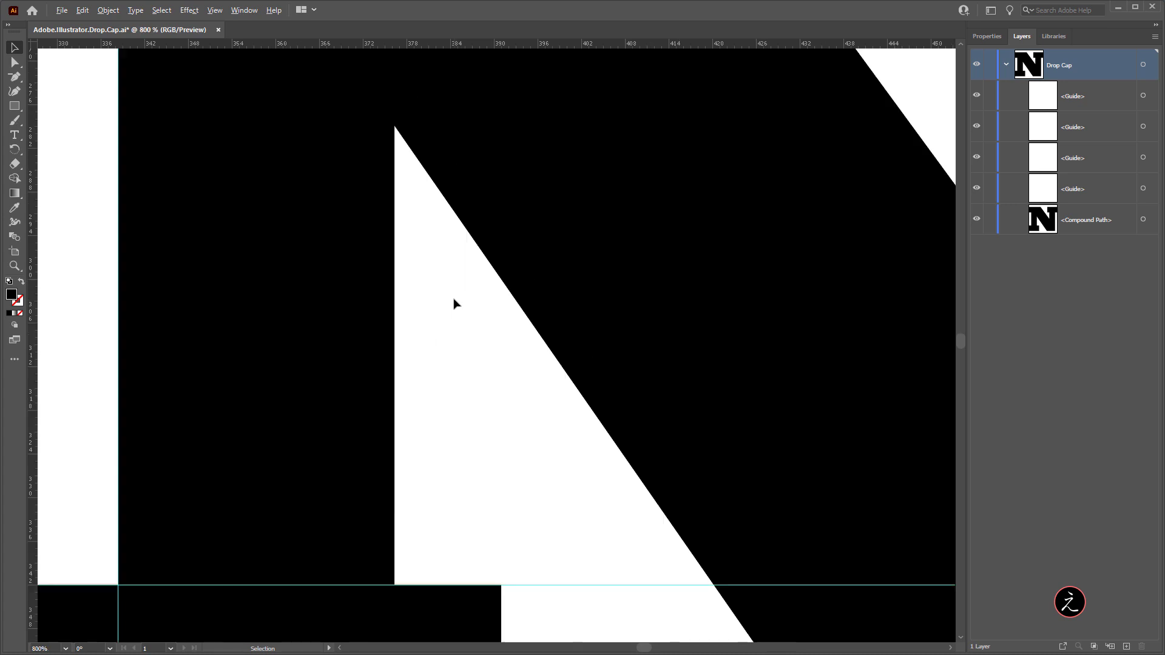
{"action": "left_click_drag", "start_coordinate": [34, 161], "coordinate": [394, 165]}
- Place vertical guides at the inner and outer edges of the N's right stem
{"action": "key", "text": "space"}
{"action": "left_click_drag", "start_coordinate": [598, 251], "coordinate": [94, 339]}
{"action": "left_click_drag", "start_coordinate": [282, 261], "coordinate": [302, 373]}
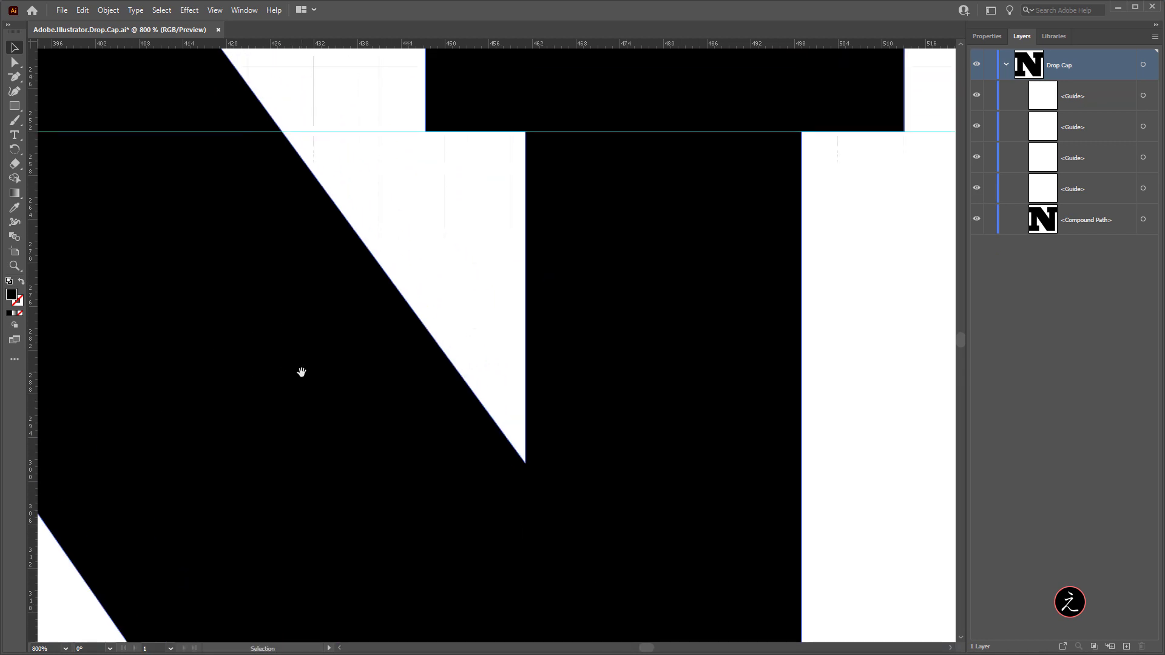
{"action": "scroll", "coordinate": [523, 351], "scroll_direction": "down", "scroll_amount": 1}
{"action": "left_click_drag", "start_coordinate": [34, 193], "coordinate": [522, 242]}
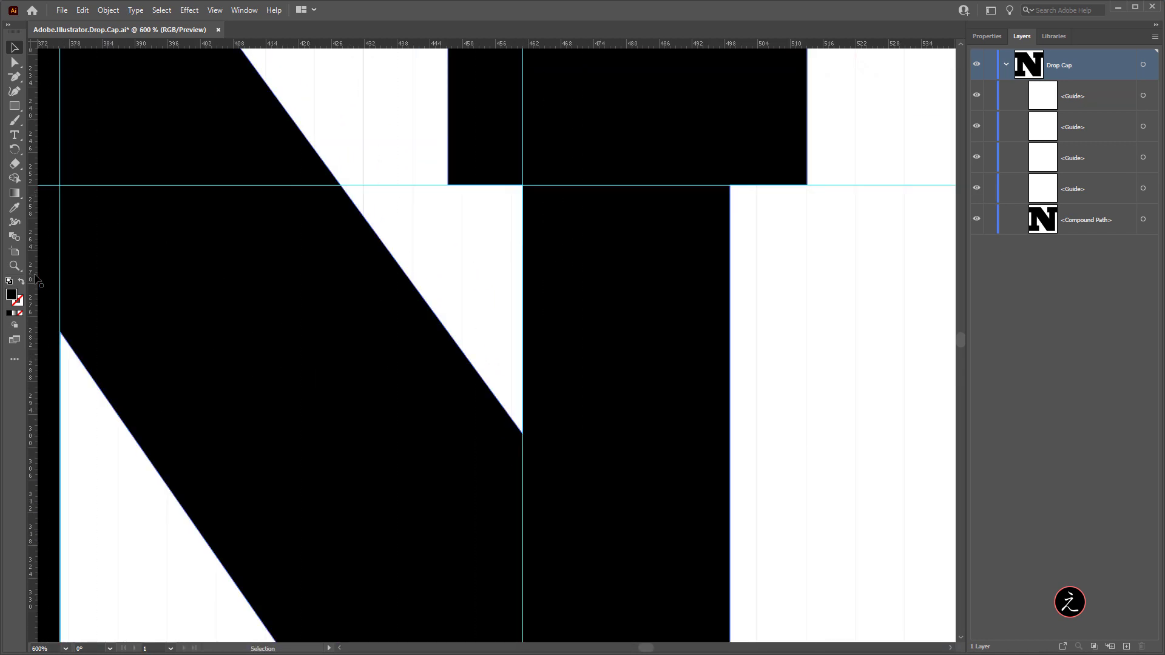
{"action": "left_click_drag", "start_coordinate": [36, 279], "coordinate": [732, 287]}
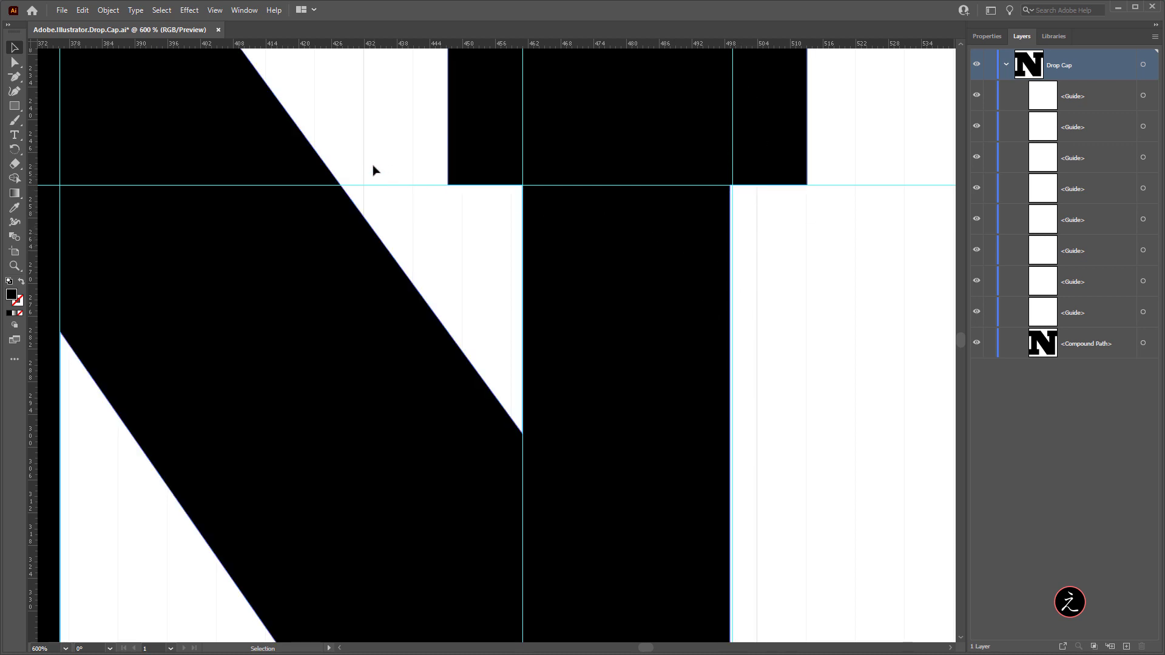
- Unlock the guides and move the rightmost vertical guide exactly onto the right stem's outer edge
{"action": "left_click", "coordinate": [216, 11]}
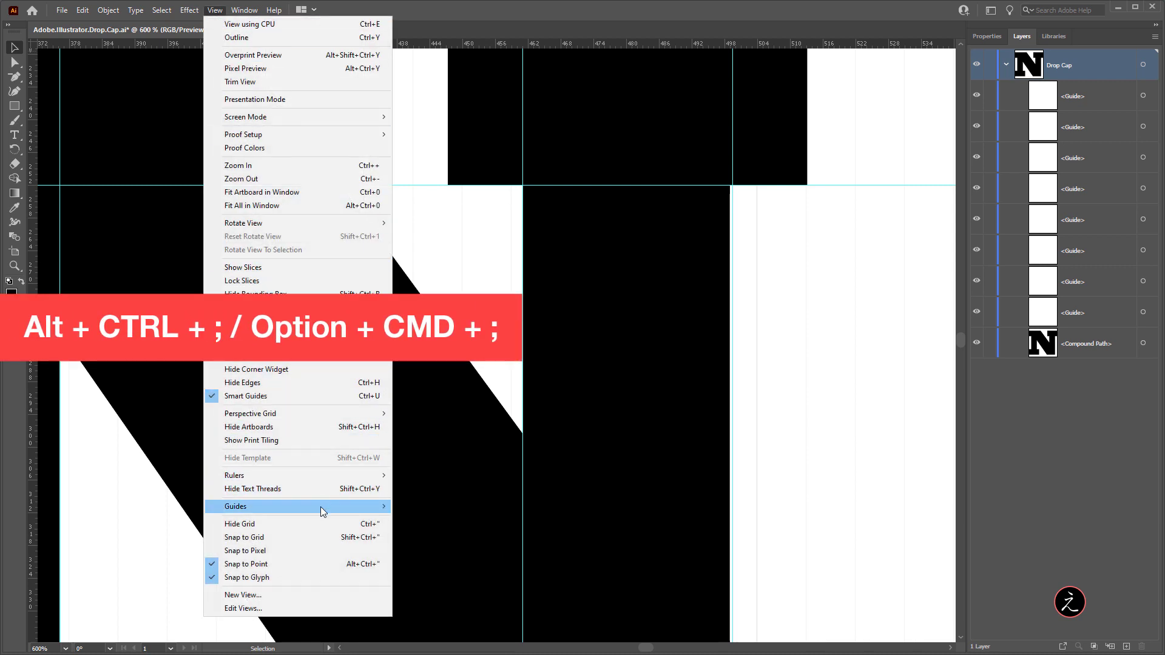
{"action": "mouse_move", "coordinate": [323, 508]}
{"action": "left_click", "coordinate": [483, 520]}
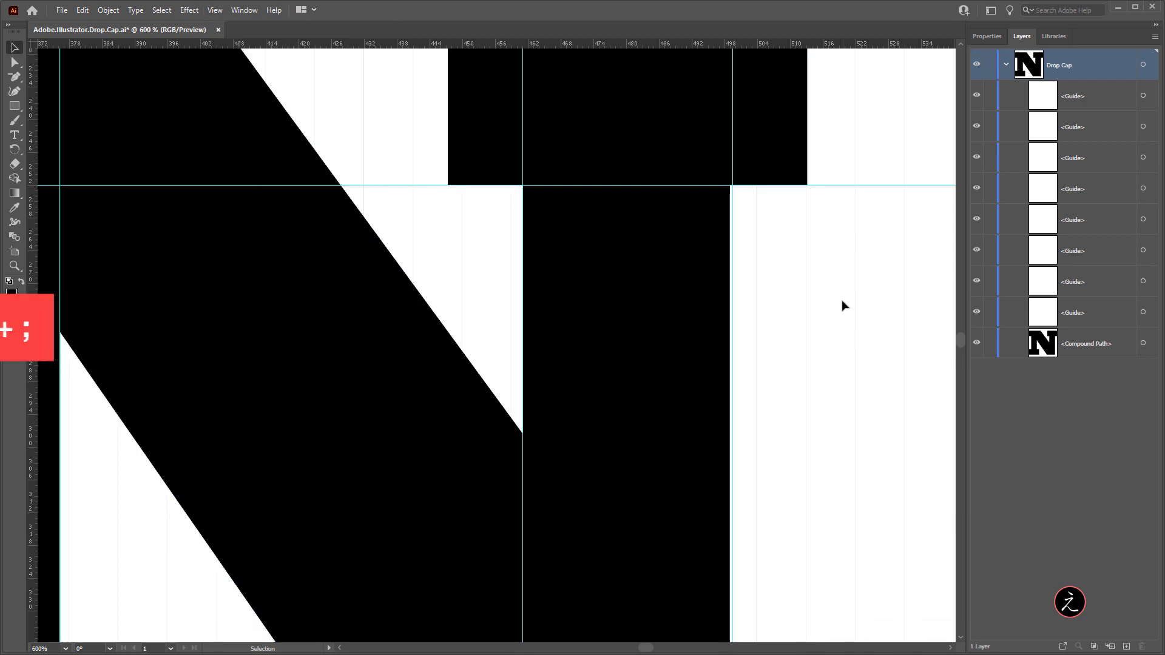
{"action": "left_click_drag", "start_coordinate": [734, 249], "coordinate": [731, 250]}
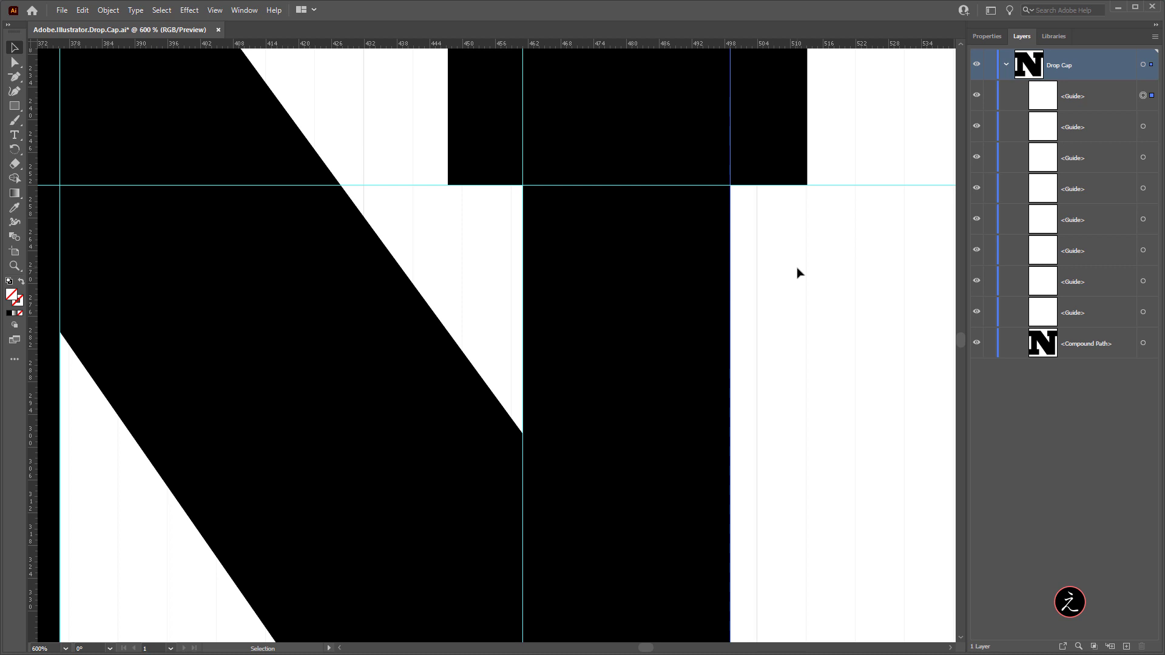
- Select the letter together with all the guides and clear the selection again
{"action": "scroll", "coordinate": [799, 267], "scroll_direction": "down", "scroll_amount": 2}
{"action": "left_click_drag", "start_coordinate": [809, 302], "coordinate": [764, 299]}
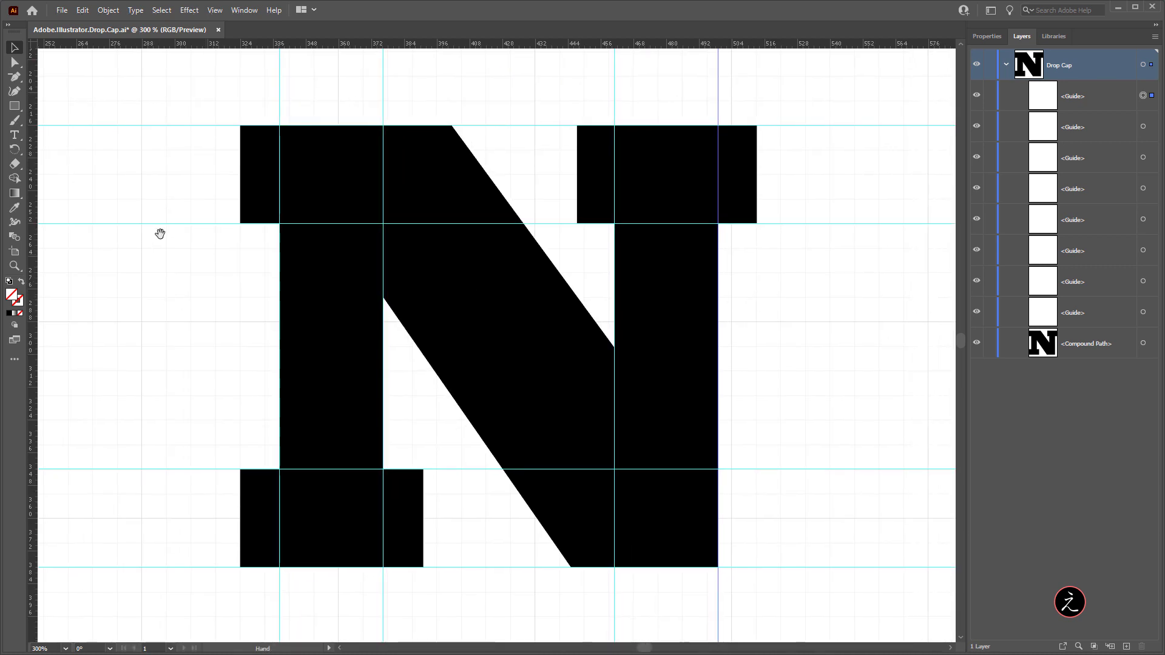
{"action": "scroll", "coordinate": [701, 268], "scroll_direction": "down", "scroll_amount": 1}
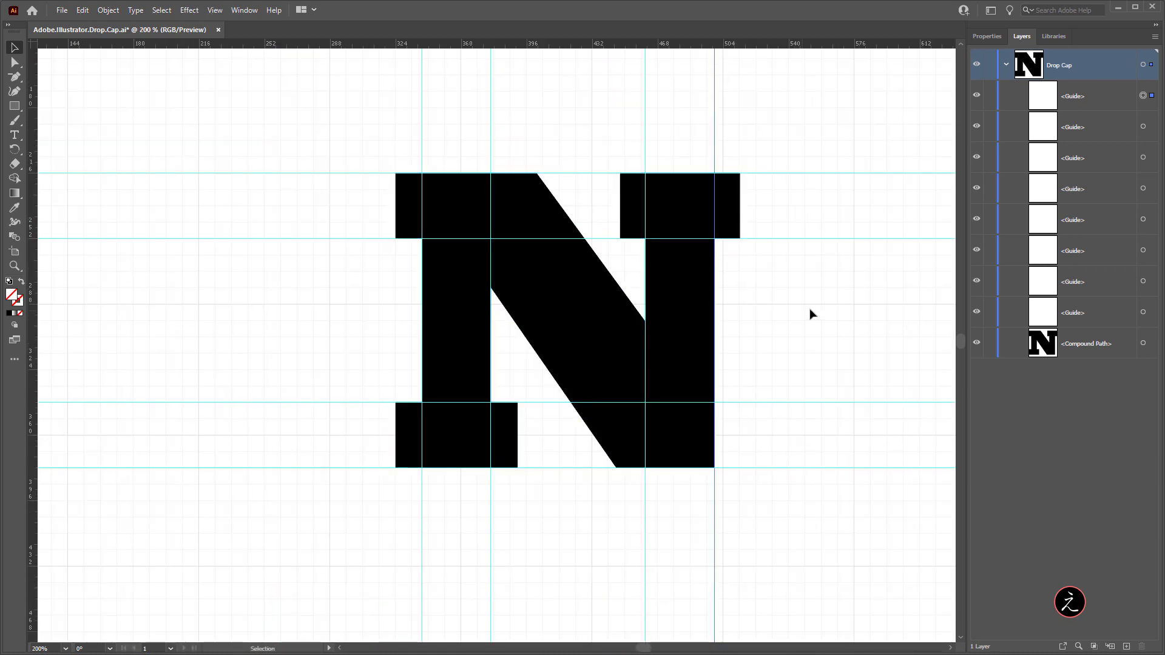
{"action": "left_click_drag", "start_coordinate": [811, 315], "coordinate": [682, 300]}
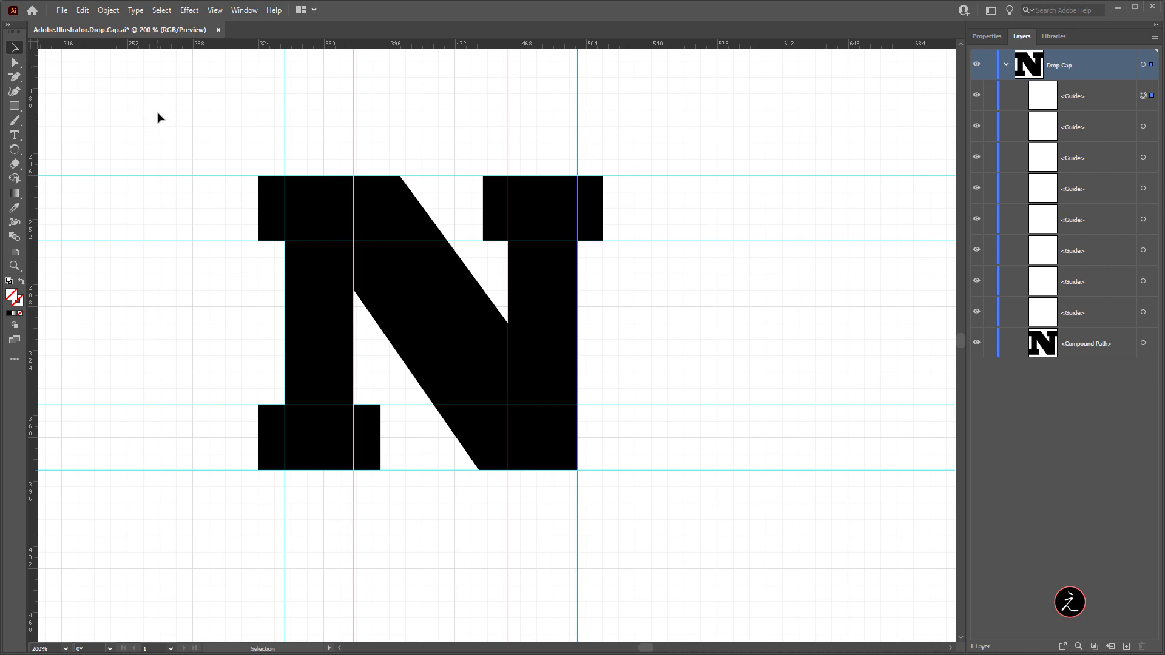
{"action": "left_click_drag", "start_coordinate": [157, 117], "coordinate": [742, 537]}
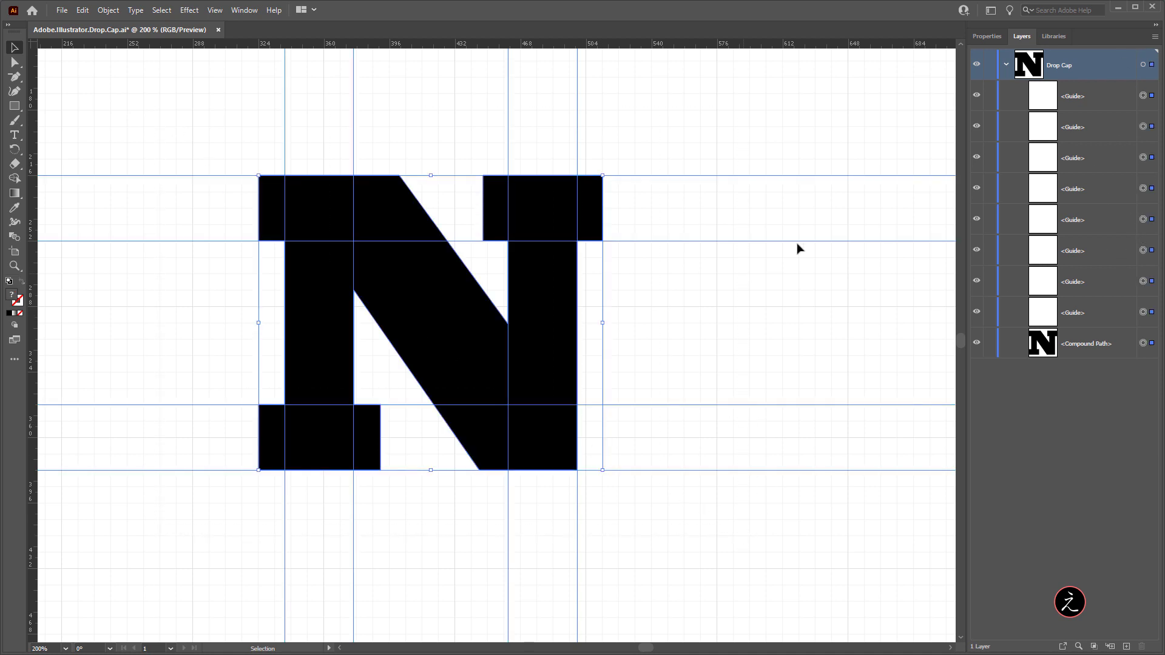
{"action": "left_click", "coordinate": [711, 327]}
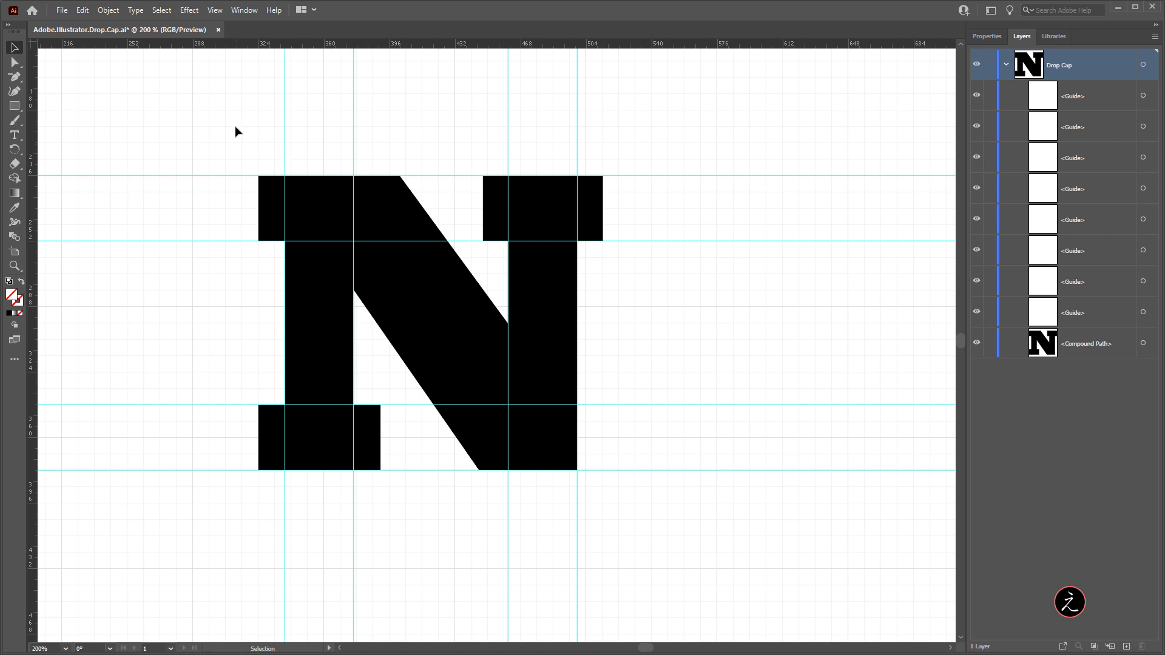
- Lock the guides and marquee-select the area around the N so that only the letter is picked
{"action": "left_click", "coordinate": [215, 10]}
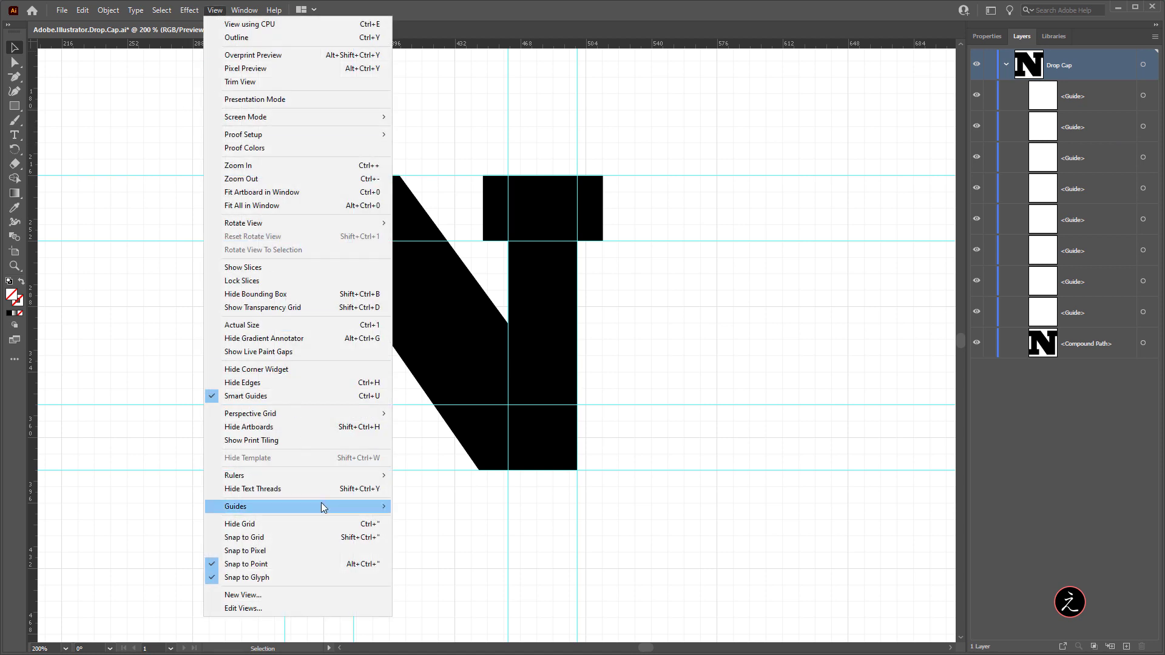
{"action": "mouse_move", "coordinate": [322, 507]}
{"action": "left_click", "coordinate": [461, 520]}
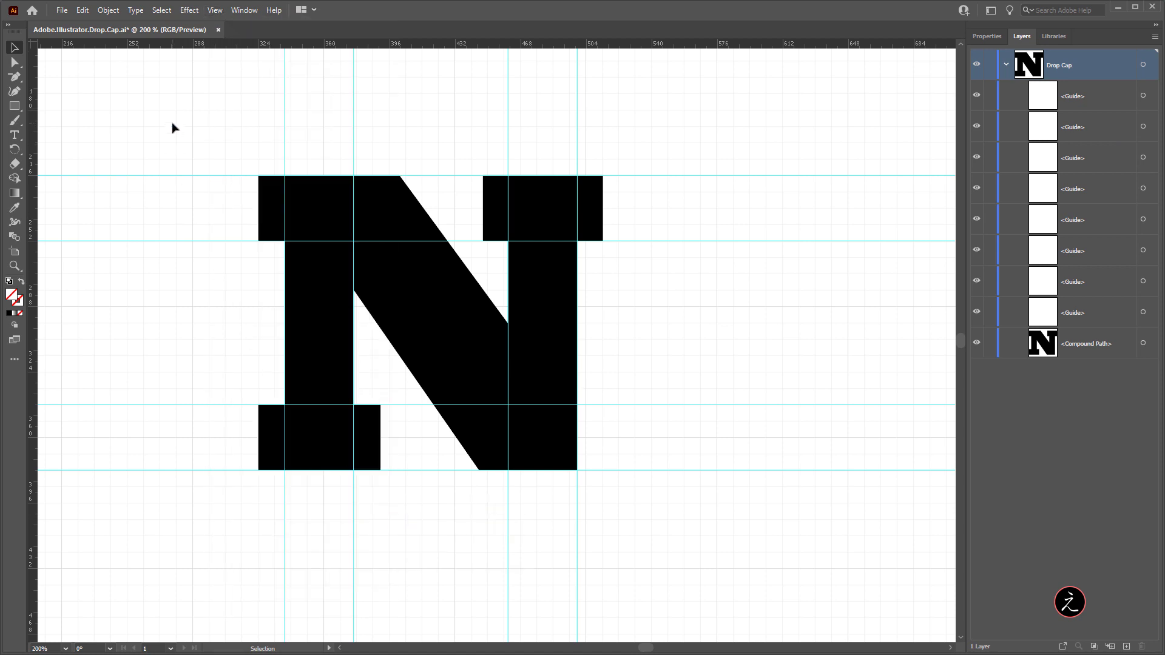
{"action": "left_click_drag", "start_coordinate": [174, 125], "coordinate": [697, 538]}
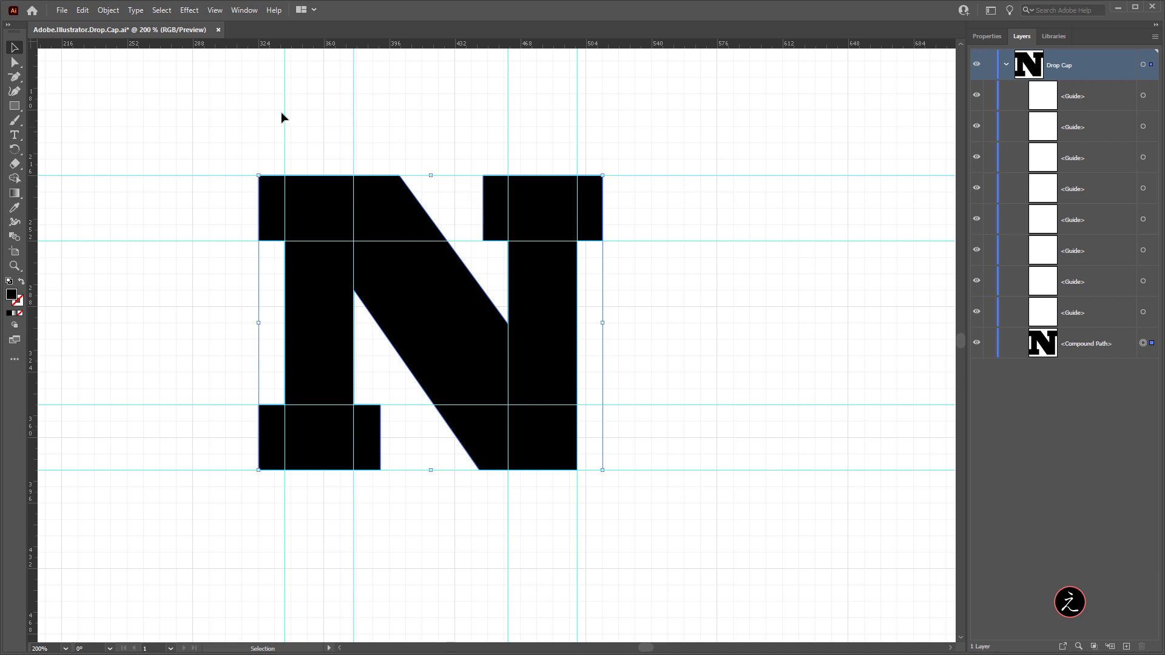
- Unlock the guides and select the letter N together with all eight guides
{"action": "left_click", "coordinate": [216, 11]}
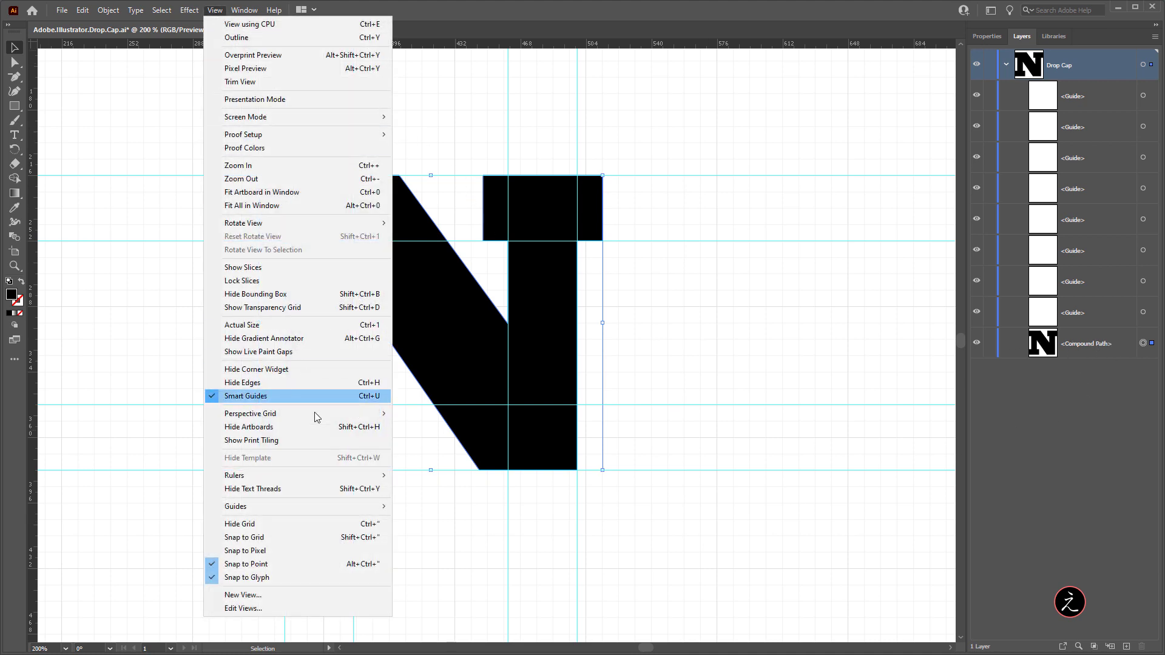
{"action": "mouse_move", "coordinate": [339, 513]}
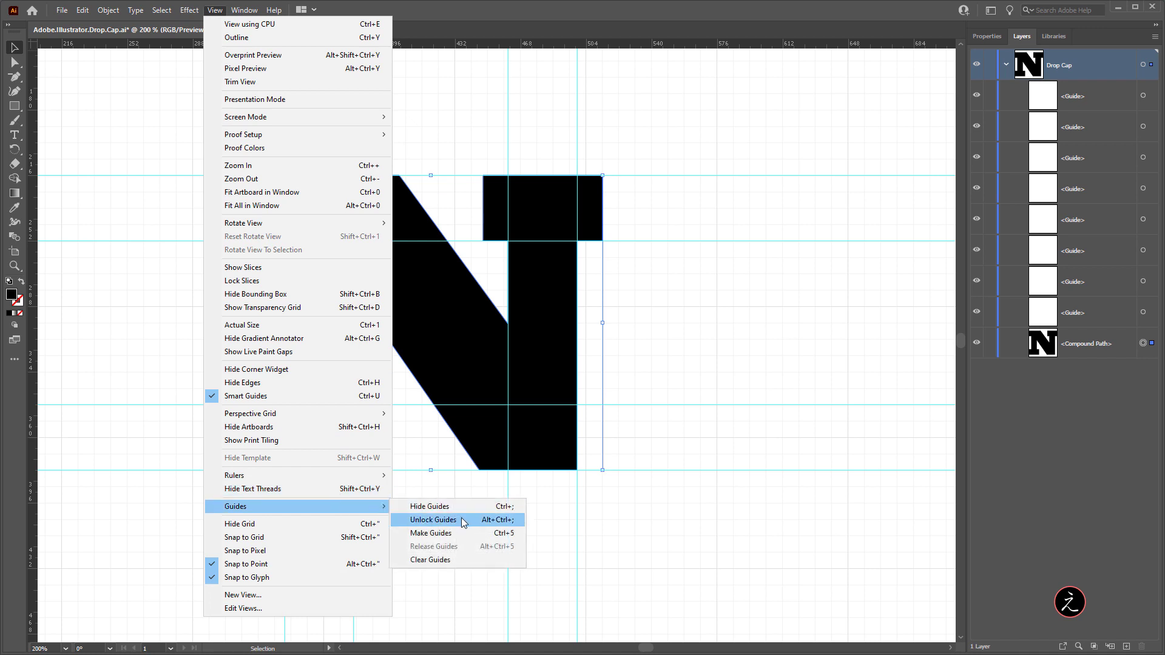
{"action": "left_click", "coordinate": [463, 520]}
{"action": "left_click_drag", "start_coordinate": [145, 105], "coordinate": [694, 497]}
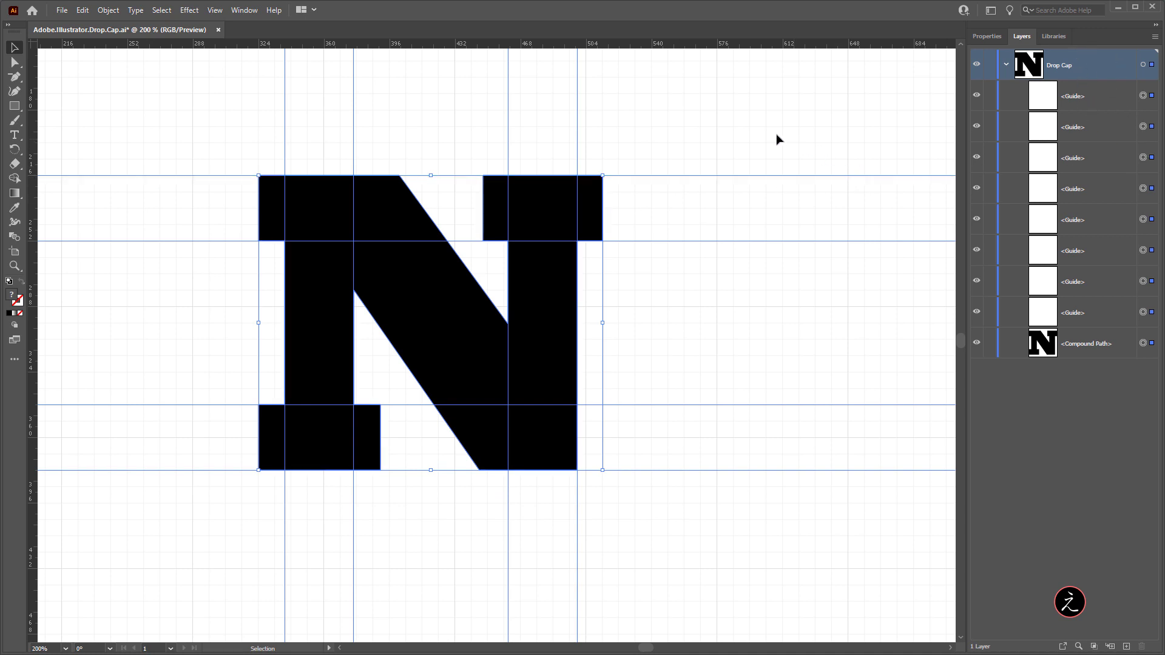
- Split the N into separate pieces along the guides with the Pathfinder Divide operation
{"action": "left_click", "coordinate": [251, 12]}
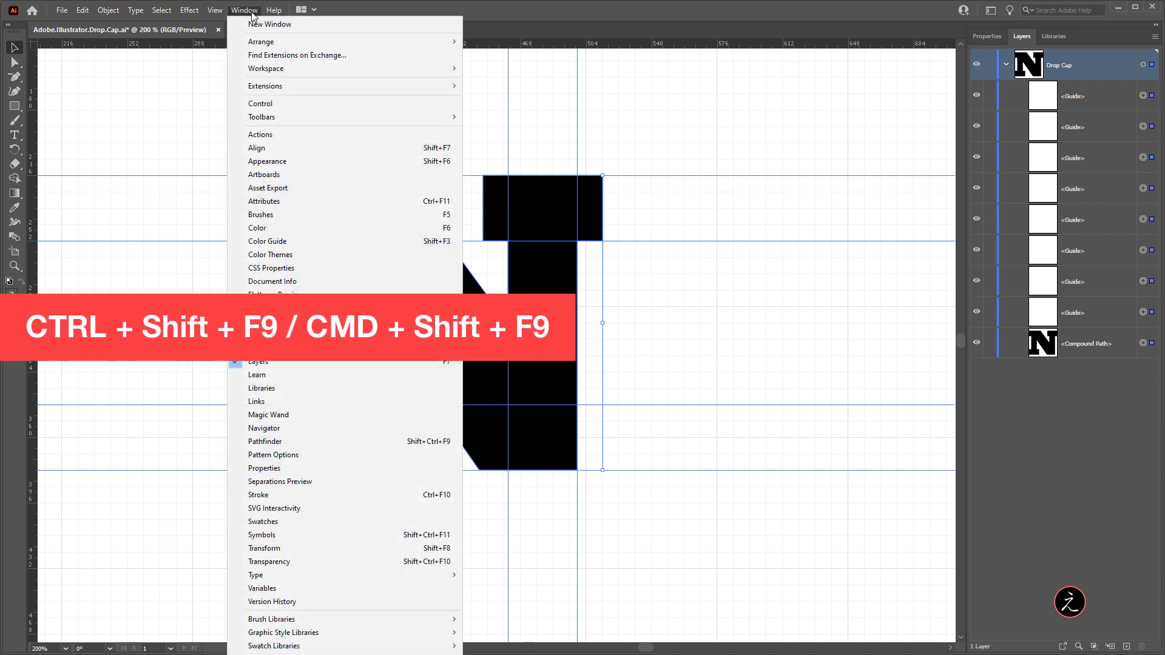
{"action": "left_click", "coordinate": [366, 439]}
{"action": "left_click_drag", "start_coordinate": [821, 286], "coordinate": [799, 267]}
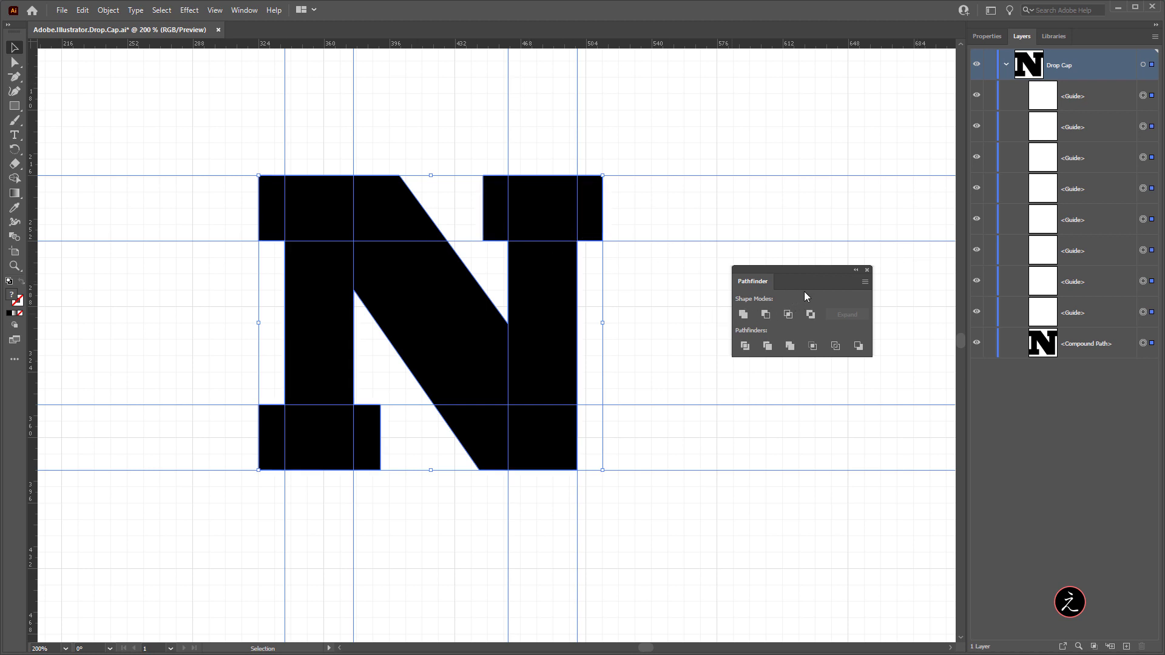
{"action": "left_click", "coordinate": [745, 346]}
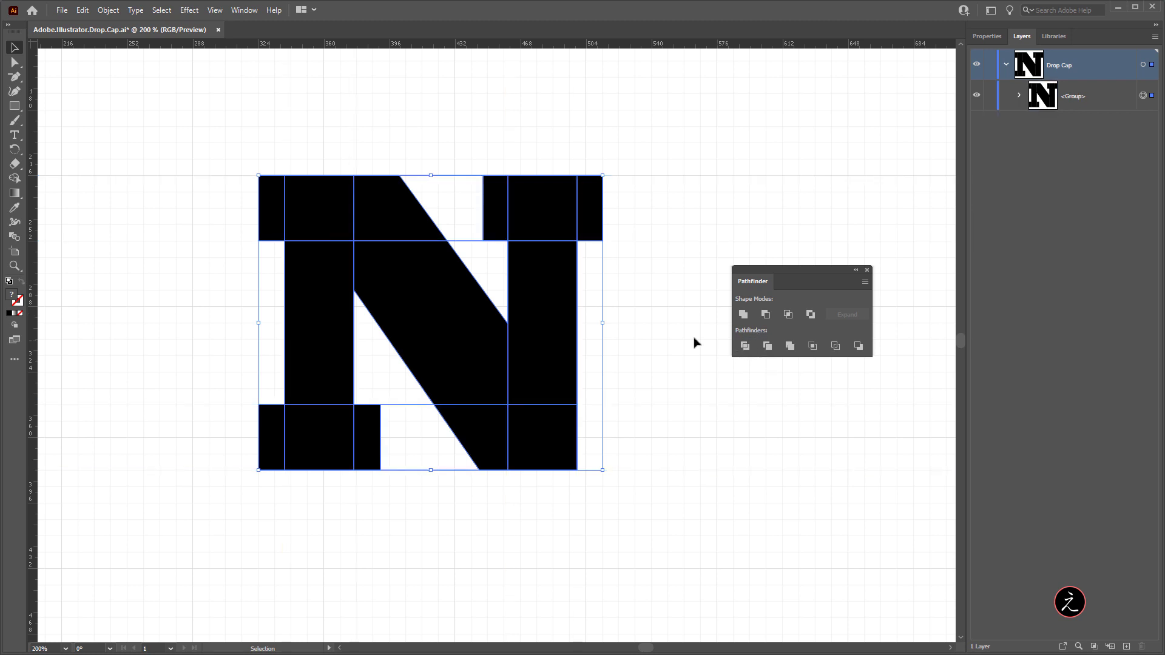
- Delete the six empty unfilled paths at the end of the divided N's group
{"action": "left_click", "coordinate": [1019, 96]}
{"action": "scroll", "coordinate": [1068, 364], "scroll_direction": "down", "scroll_amount": 3}
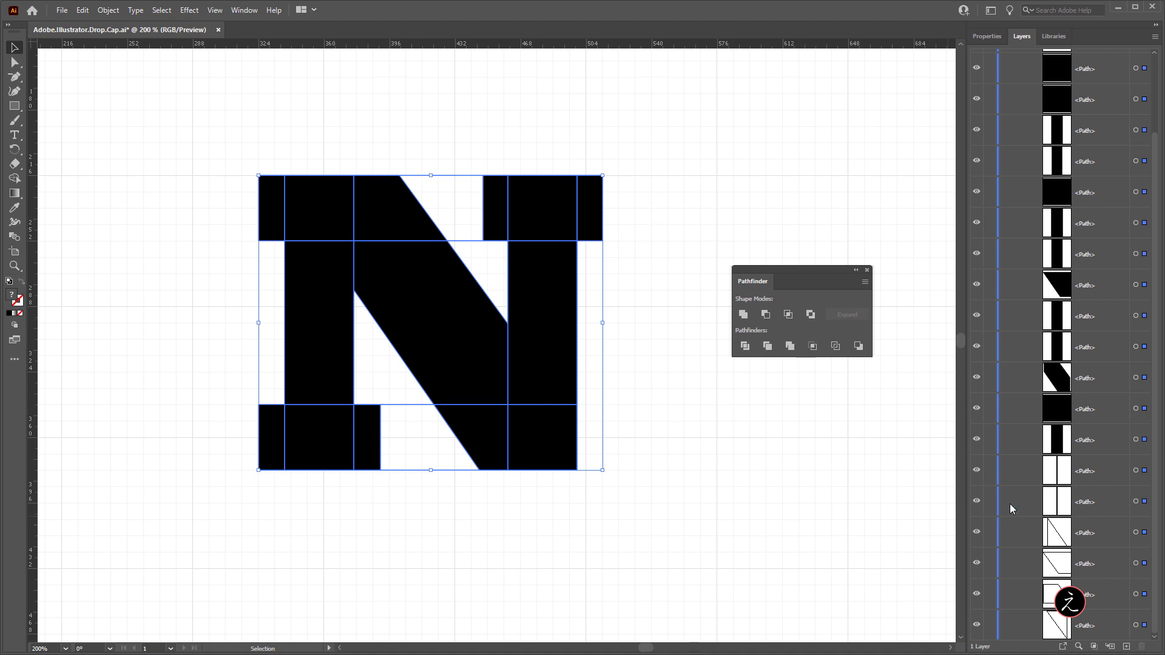
{"action": "left_click", "coordinate": [1067, 473]}
{"action": "left_click", "coordinate": [837, 491]}
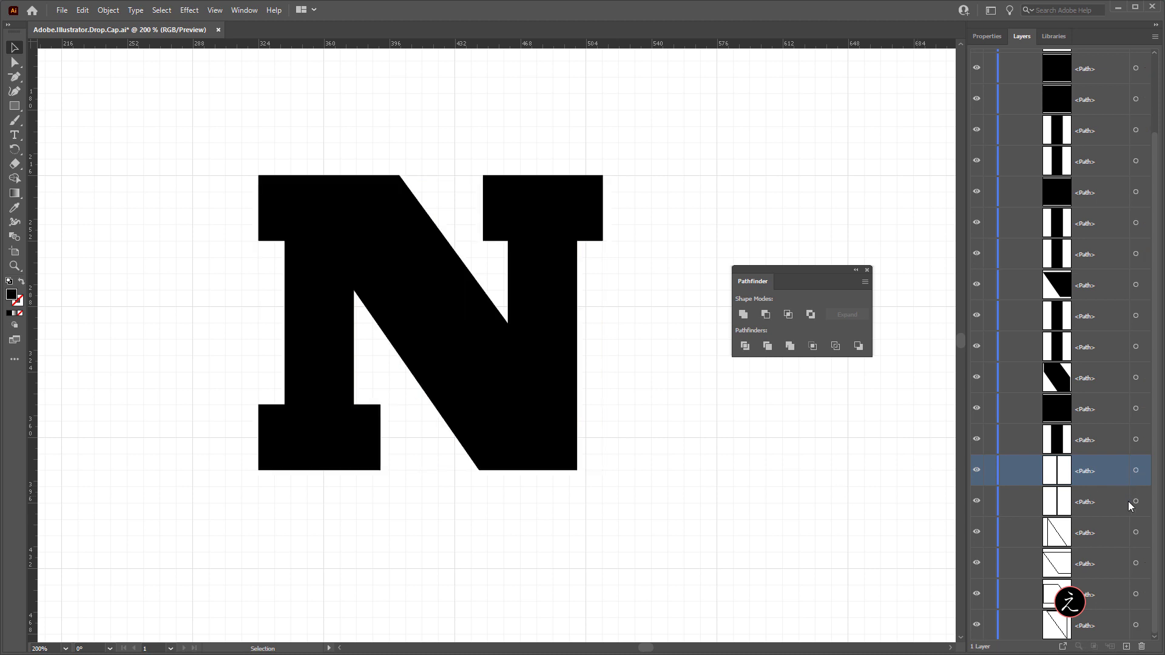
{"action": "left_click", "coordinate": [1136, 472]}
{"action": "left_click", "coordinate": [1136, 501], "text": "shift"}
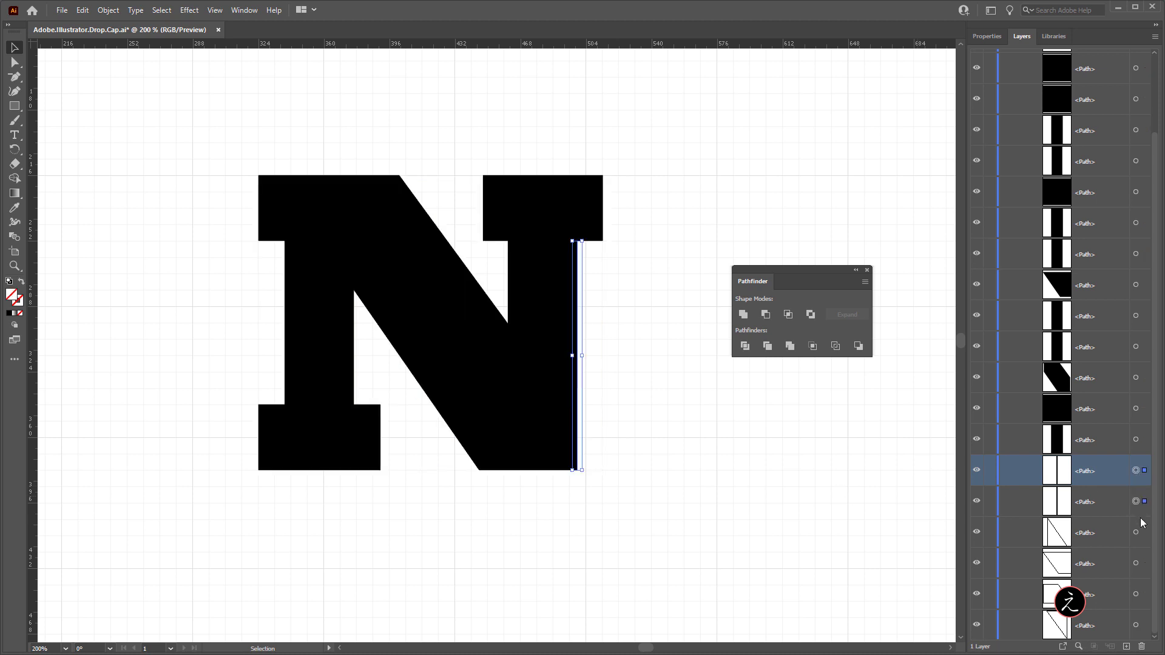
{"action": "left_click", "coordinate": [1136, 533], "text": "shift"}
{"action": "left_click", "coordinate": [1136, 564], "text": "shift"}
{"action": "left_click", "coordinate": [1137, 595], "text": "shift"}
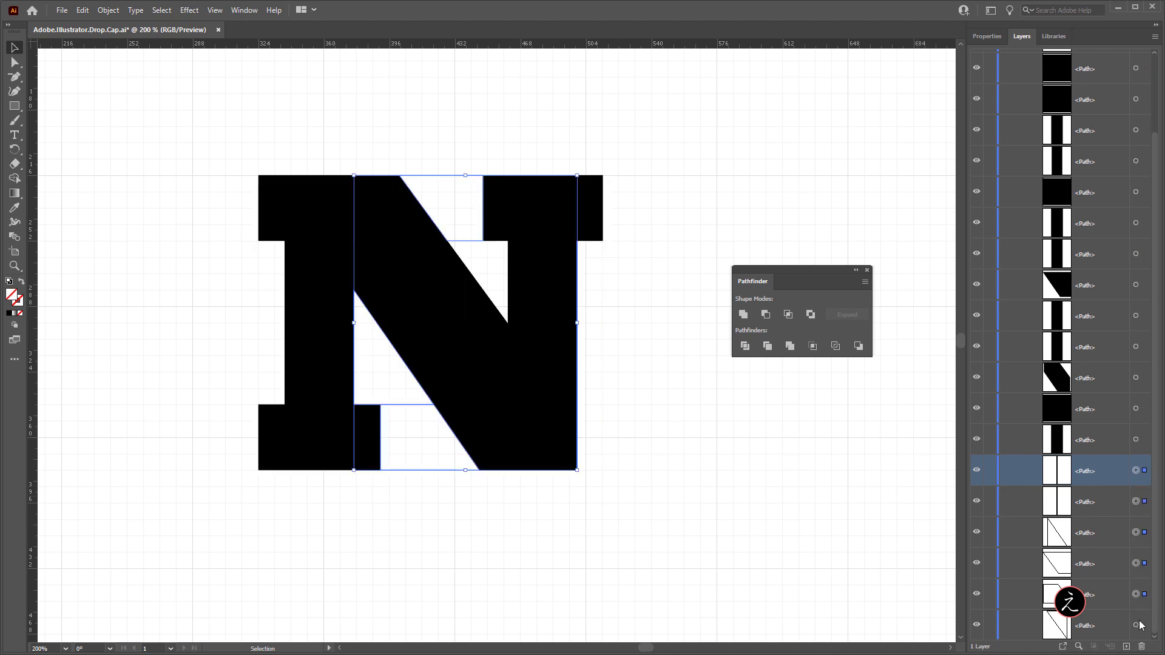
{"action": "left_click", "coordinate": [1136, 625], "text": "shift"}
{"action": "left_click", "coordinate": [1105, 628], "text": "shift"}
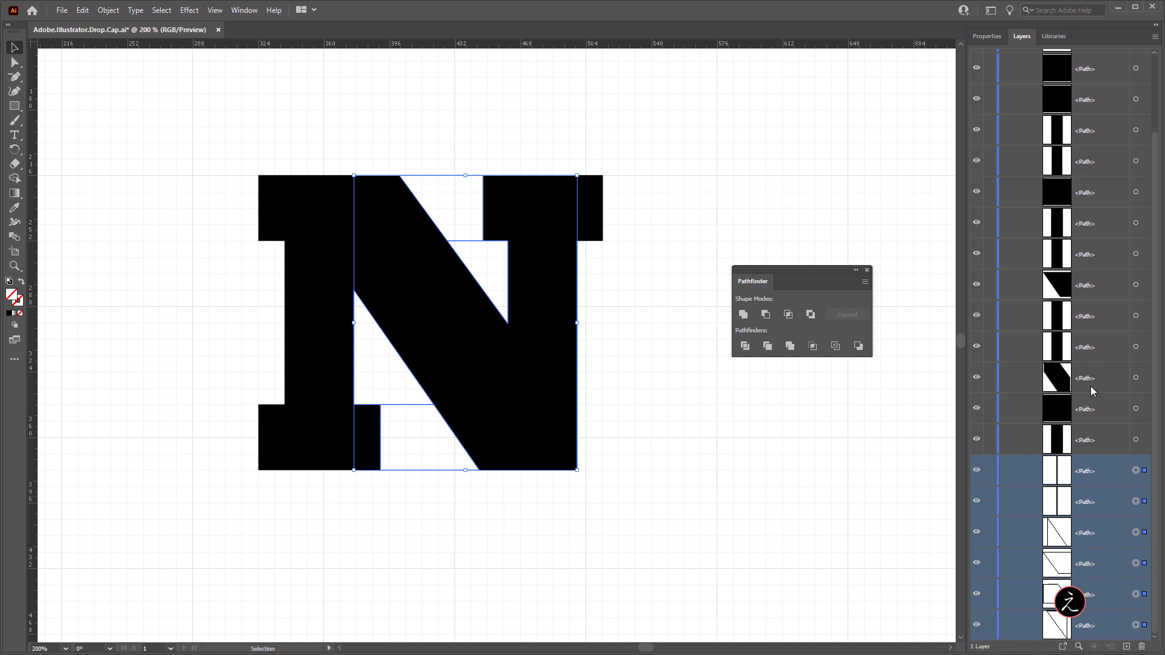
{"action": "left_click", "coordinate": [1141, 646]}
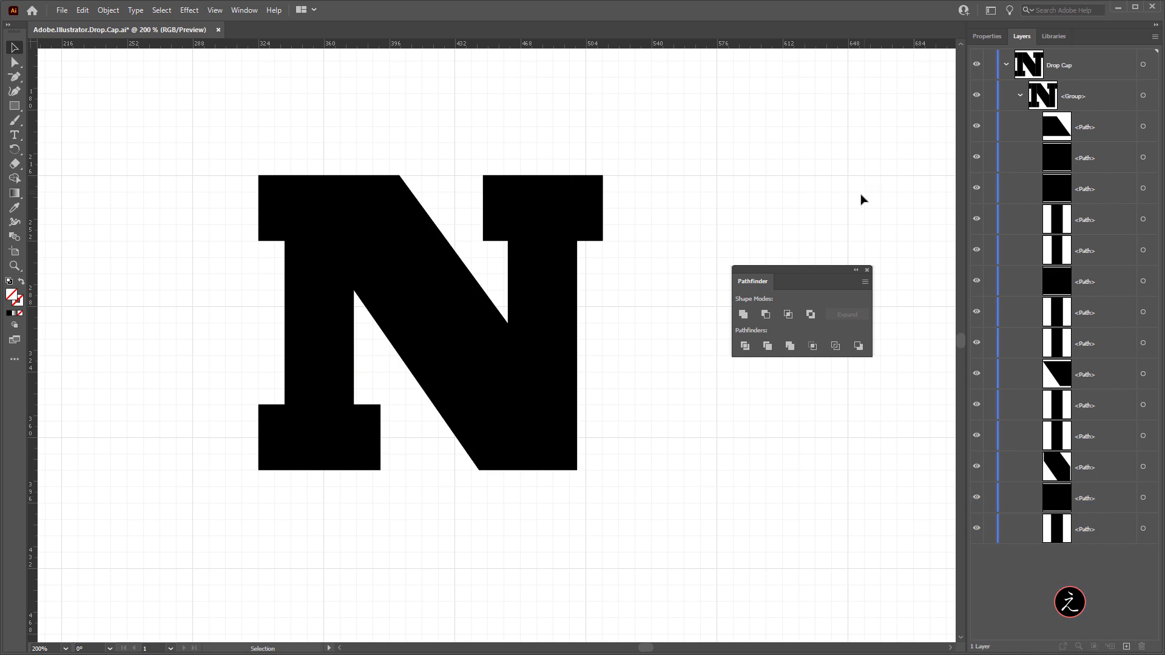
- Ungroup the divided N so its pieces become separate paths, and clear the selection
{"action": "left_click", "coordinate": [502, 206]}
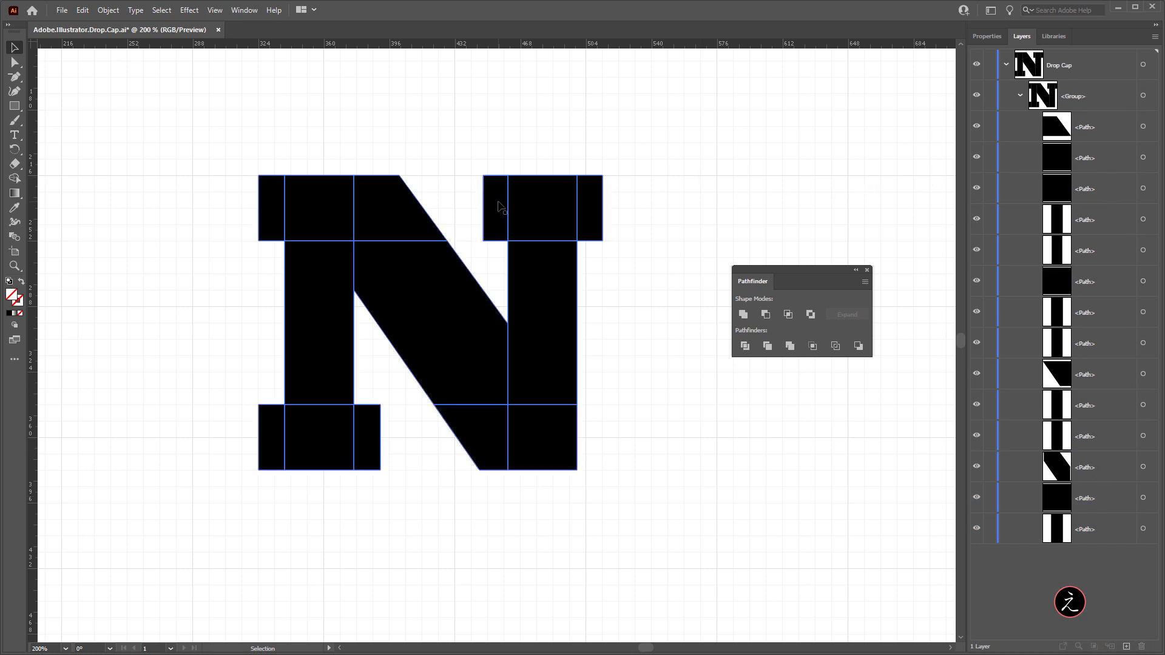
{"action": "left_click", "coordinate": [110, 11]}
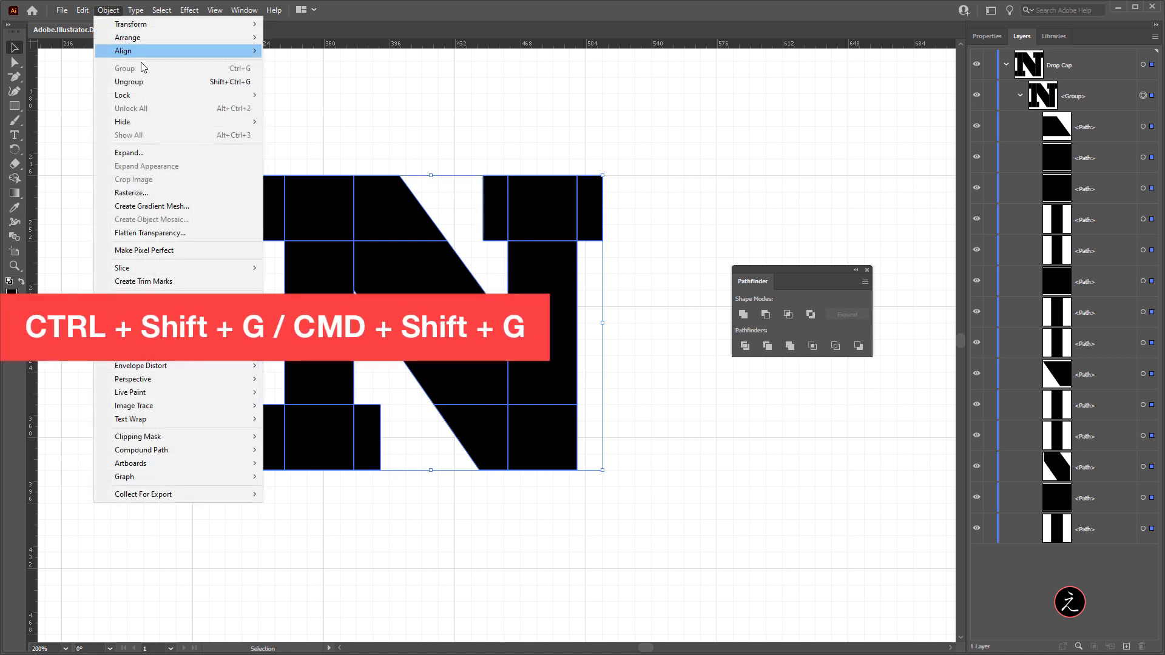
{"action": "left_click", "coordinate": [152, 82]}
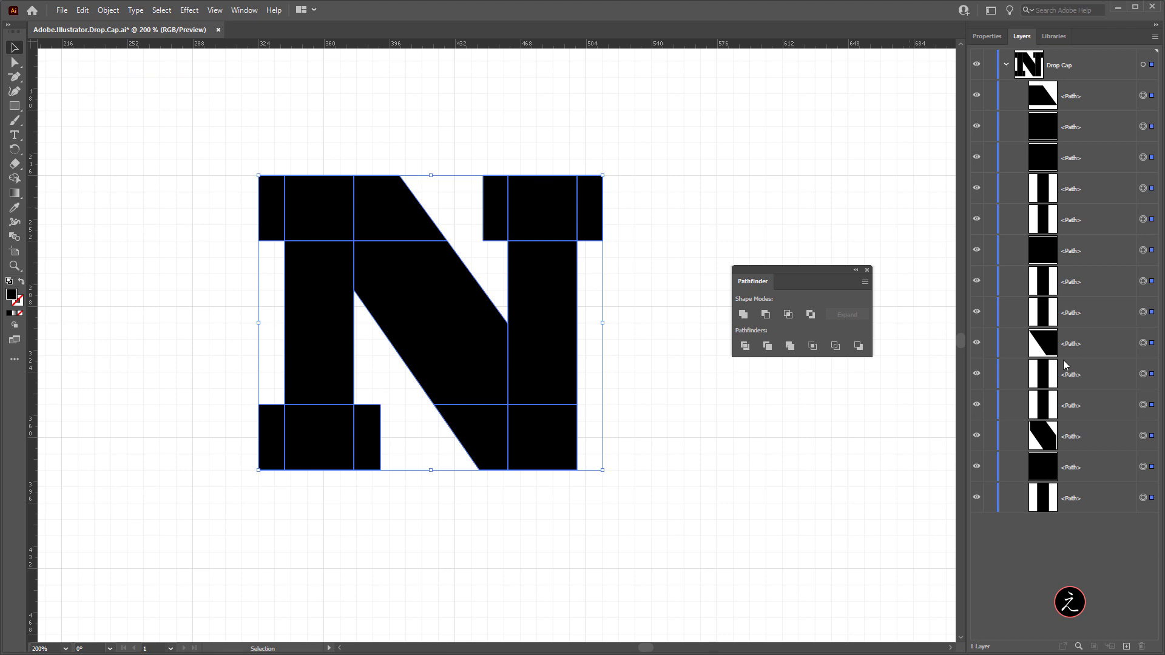
{"action": "left_click", "coordinate": [782, 159]}
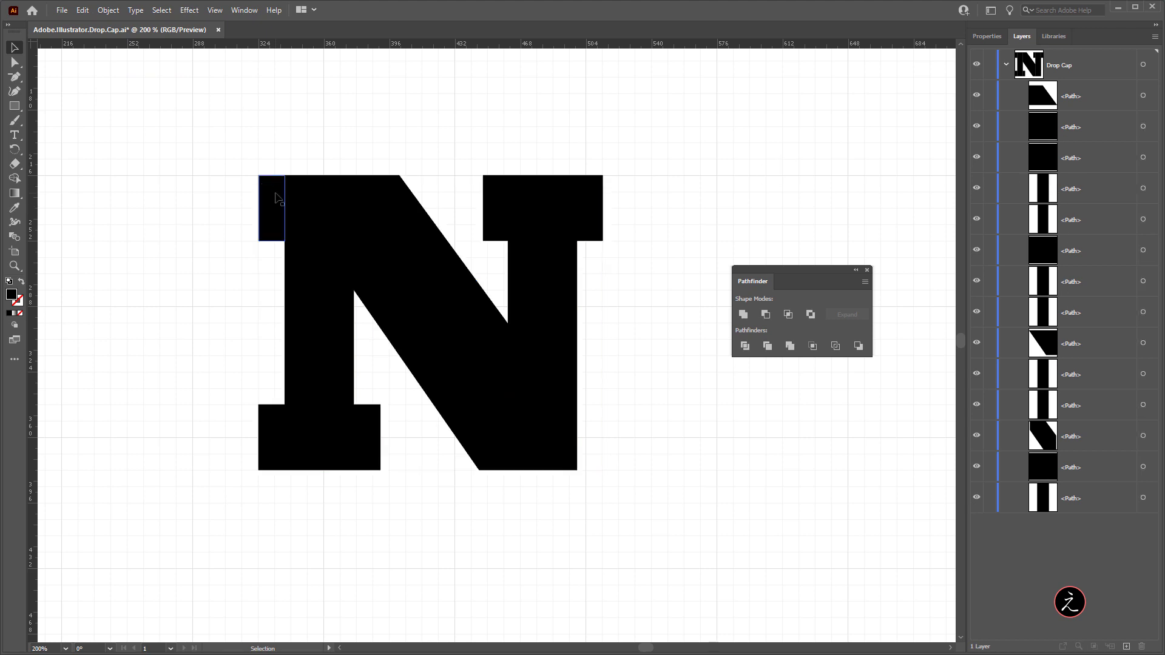
- Unite the three stacked pieces of the N's left stem into one shape with Pathfinder Unite
{"action": "left_click", "coordinate": [337, 209]}
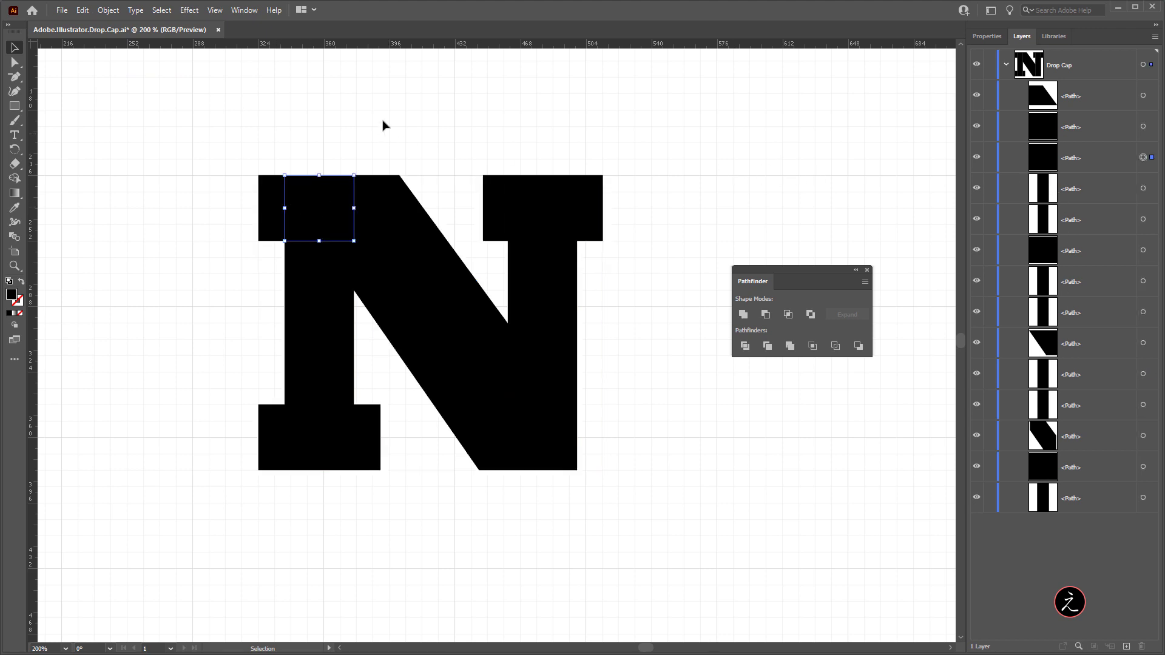
{"action": "left_click", "coordinate": [348, 121]}
{"action": "left_click", "coordinate": [333, 207]}
{"action": "left_click", "coordinate": [315, 289], "text": "shift"}
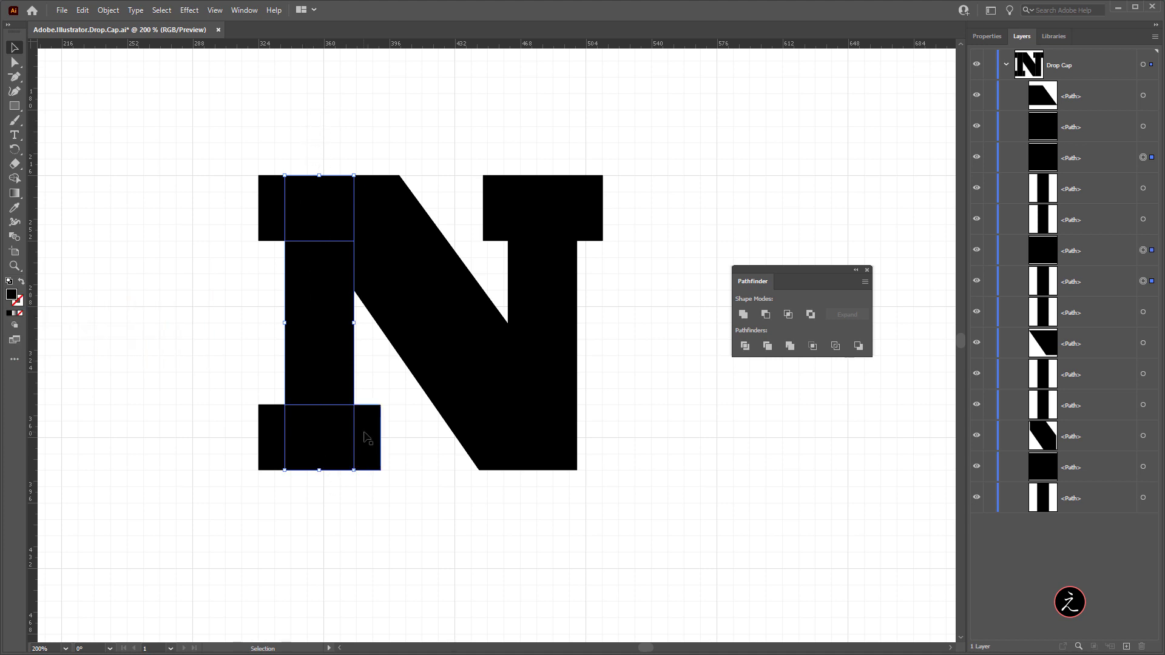
{"action": "left_click", "coordinate": [743, 315]}
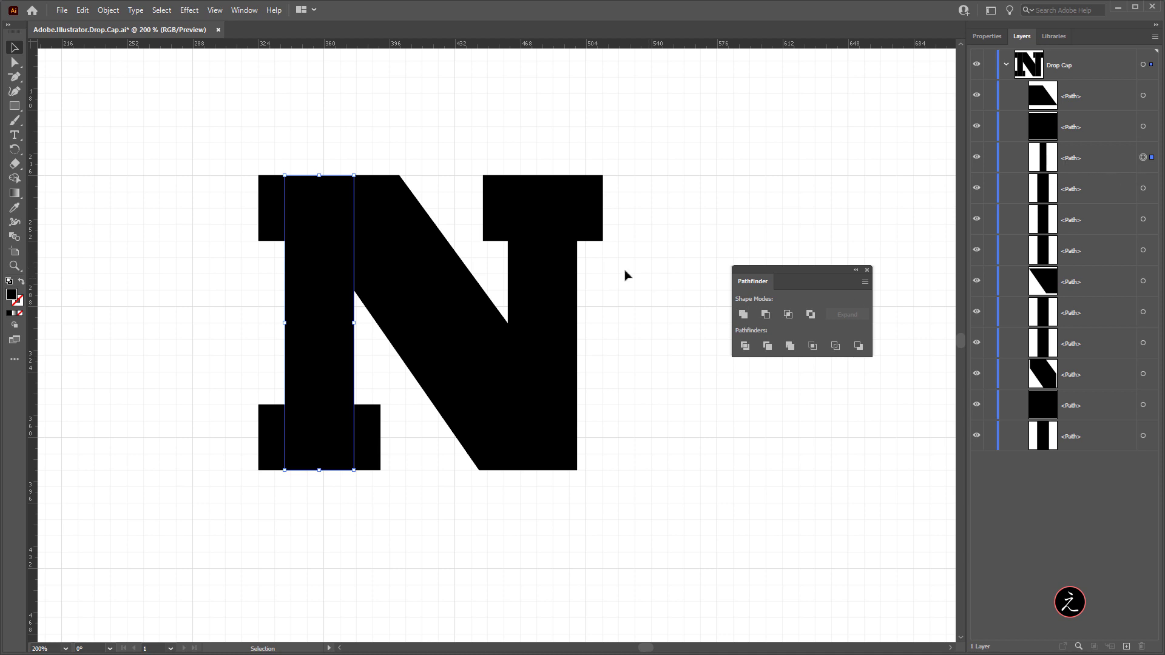
- Unite the three stacked pieces of the N's right stem into one shape
{"action": "left_click", "coordinate": [554, 209]}
{"action": "left_click", "coordinate": [553, 280], "text": "shift"}
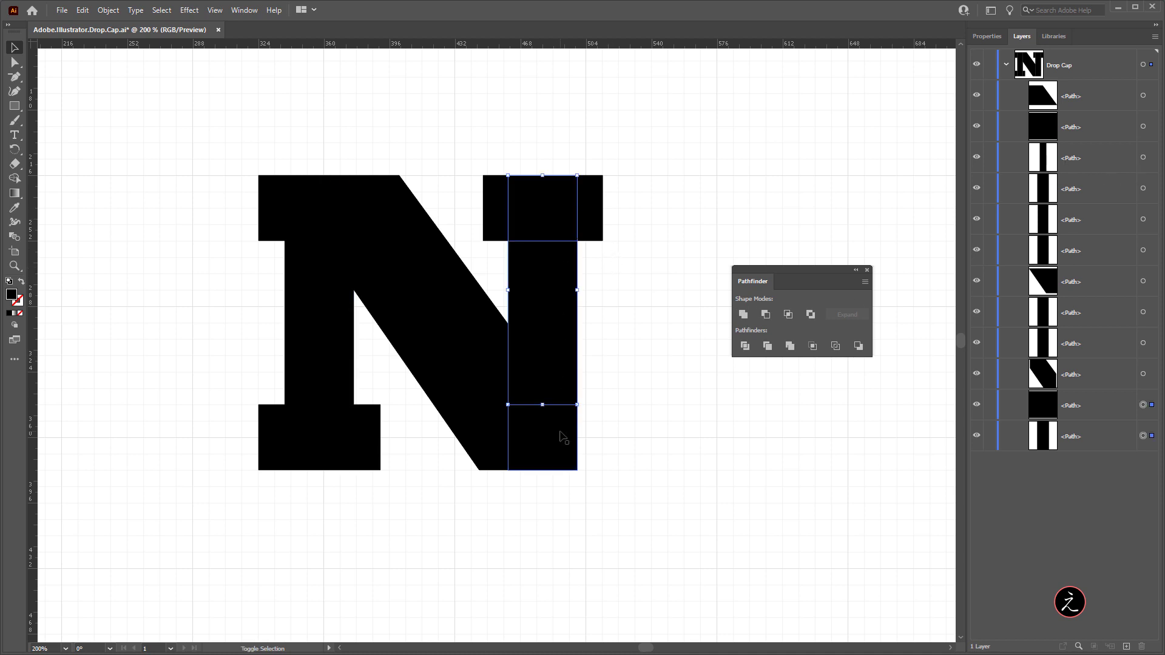
{"action": "left_click", "coordinate": [743, 315]}
- Unite the three pieces of the N's diagonal stroke into one shape
{"action": "left_click", "coordinate": [378, 219]}
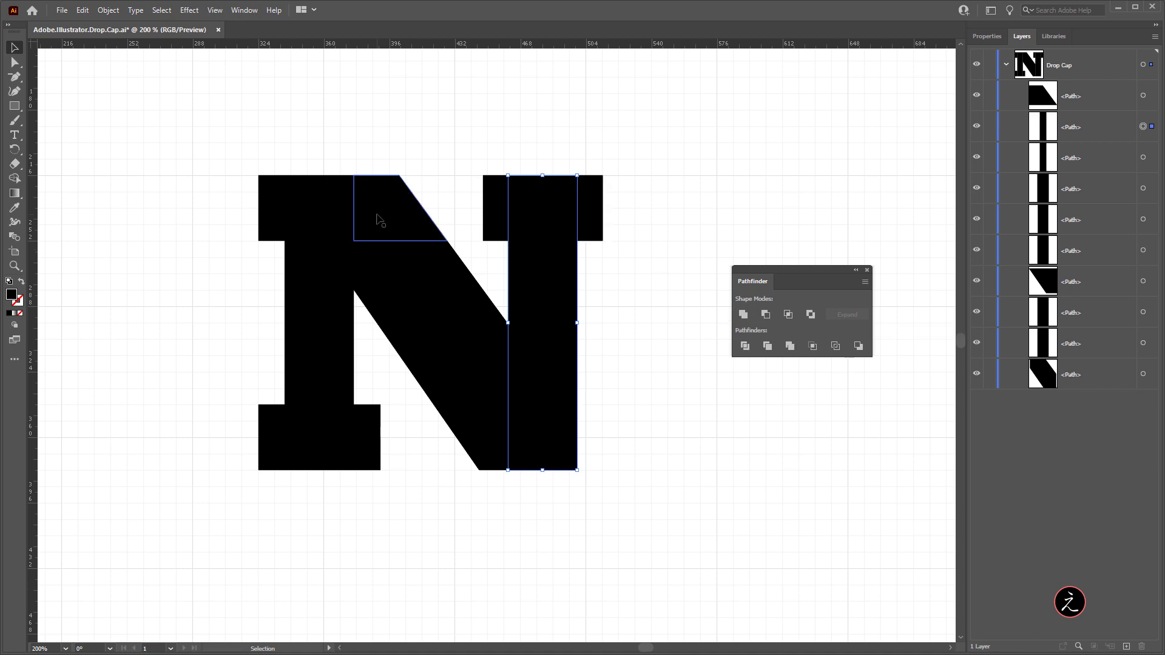
{"action": "left_click", "coordinate": [407, 260], "text": "shift"}
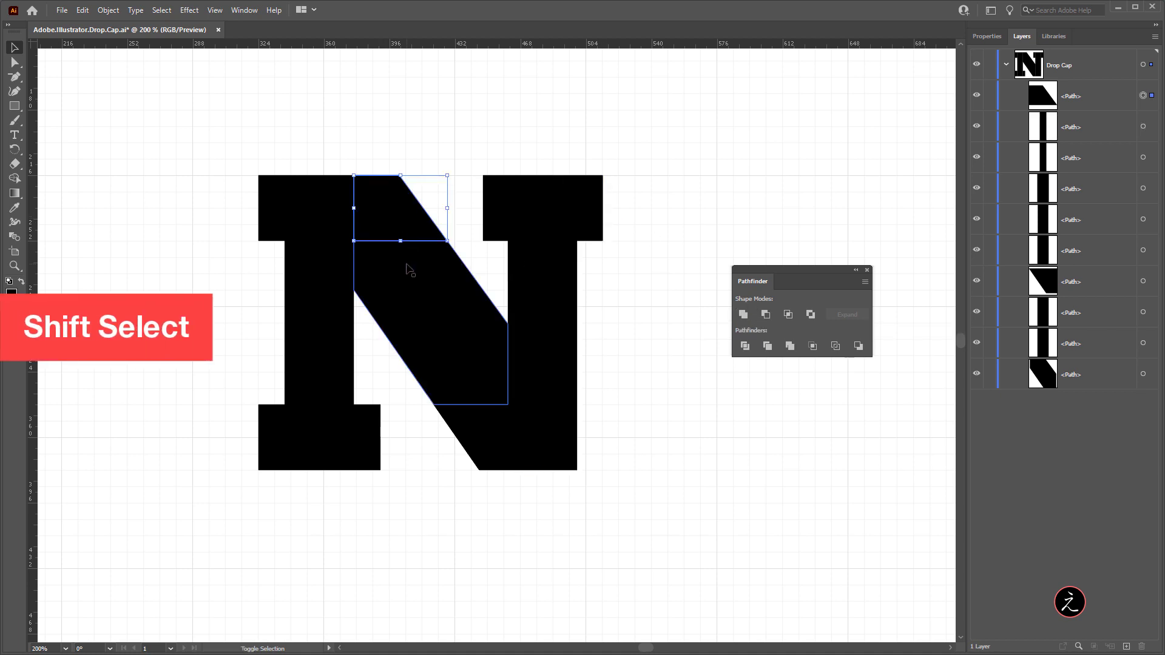
{"action": "left_click", "coordinate": [487, 426], "text": "shift"}
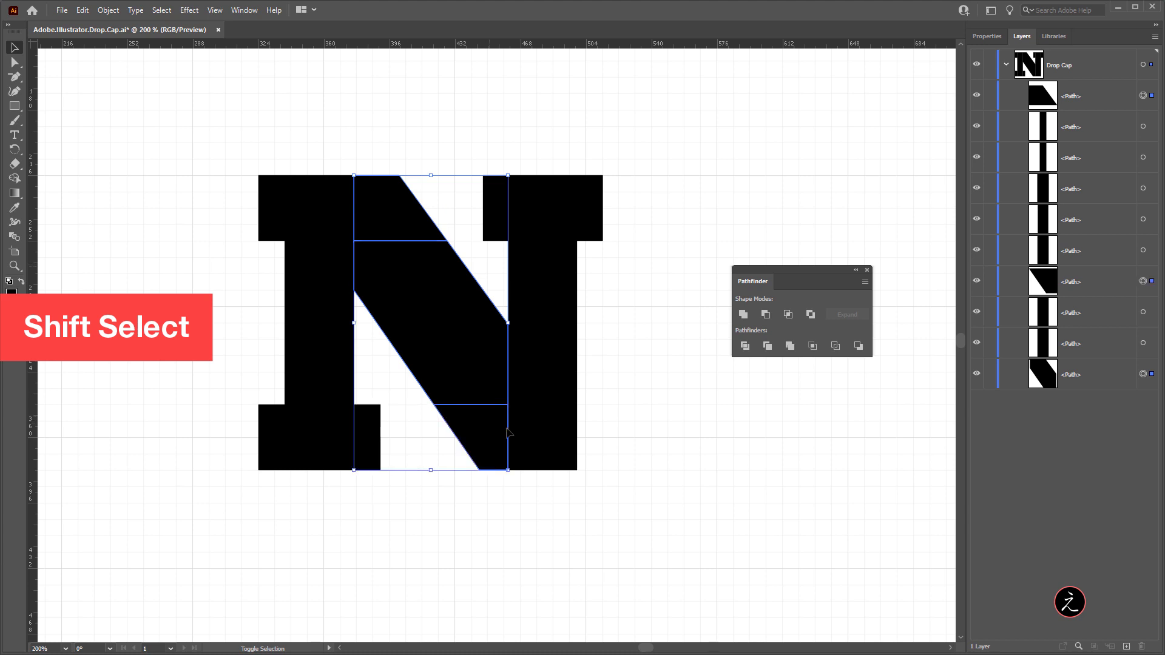
{"action": "left_click", "coordinate": [743, 315]}
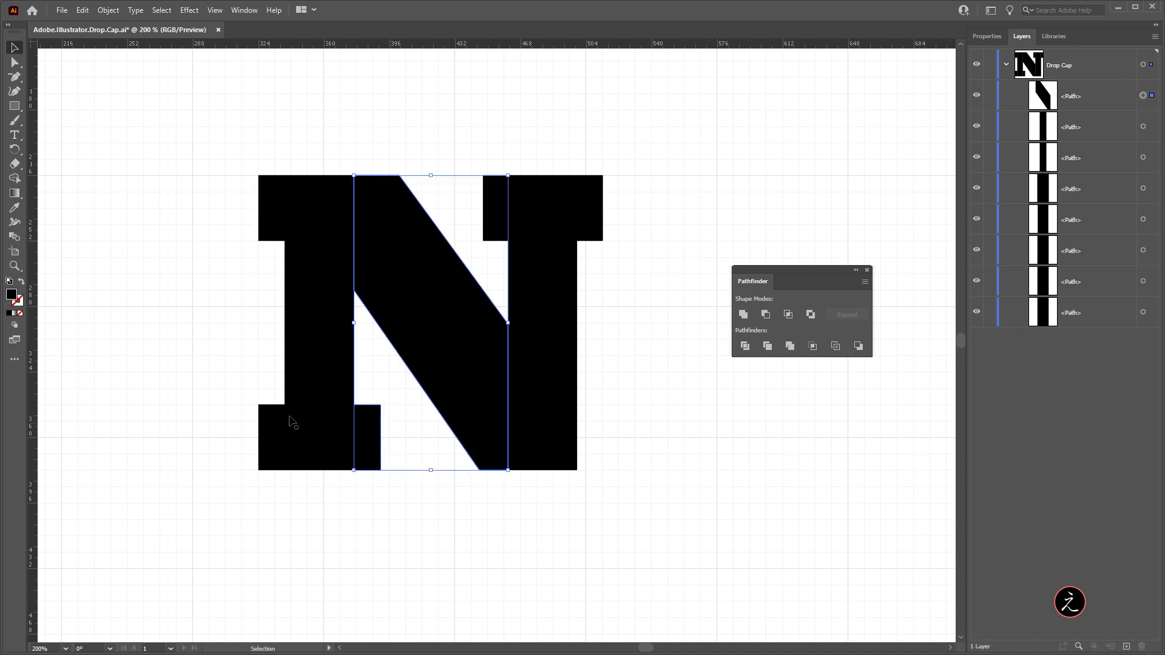
- With all the letter pieces selected, clear the workspace by hiding the grid, rulers and Pathfinder panel
{"action": "left_click_drag", "start_coordinate": [163, 117], "coordinate": [646, 517]}
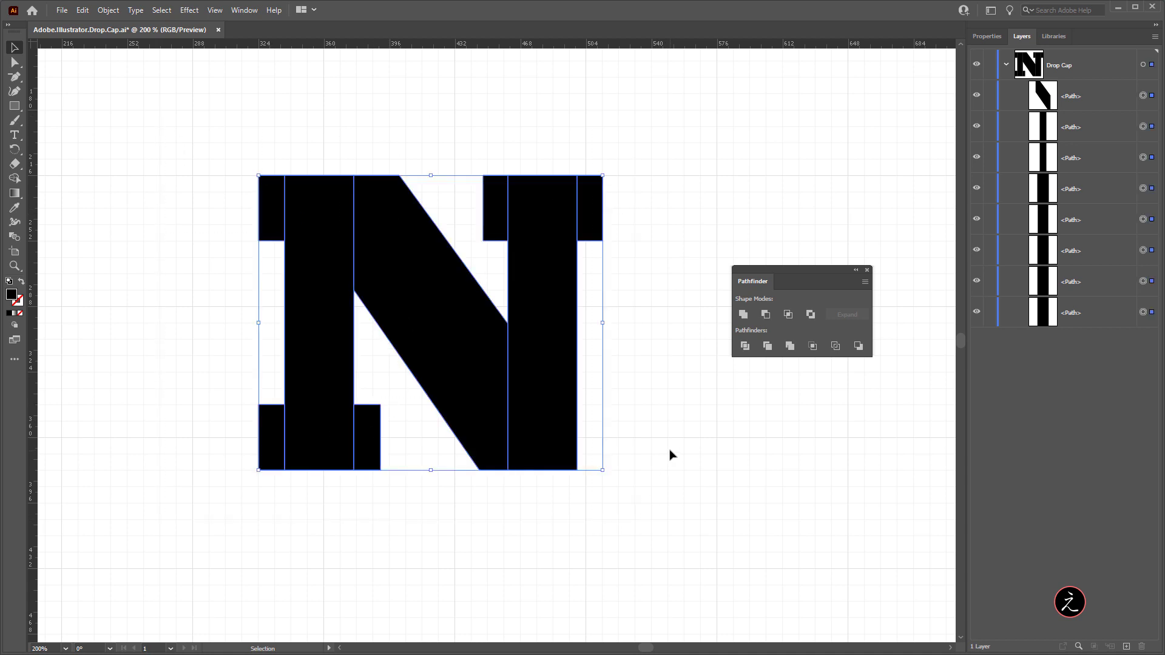
{"action": "left_click", "coordinate": [215, 10]}
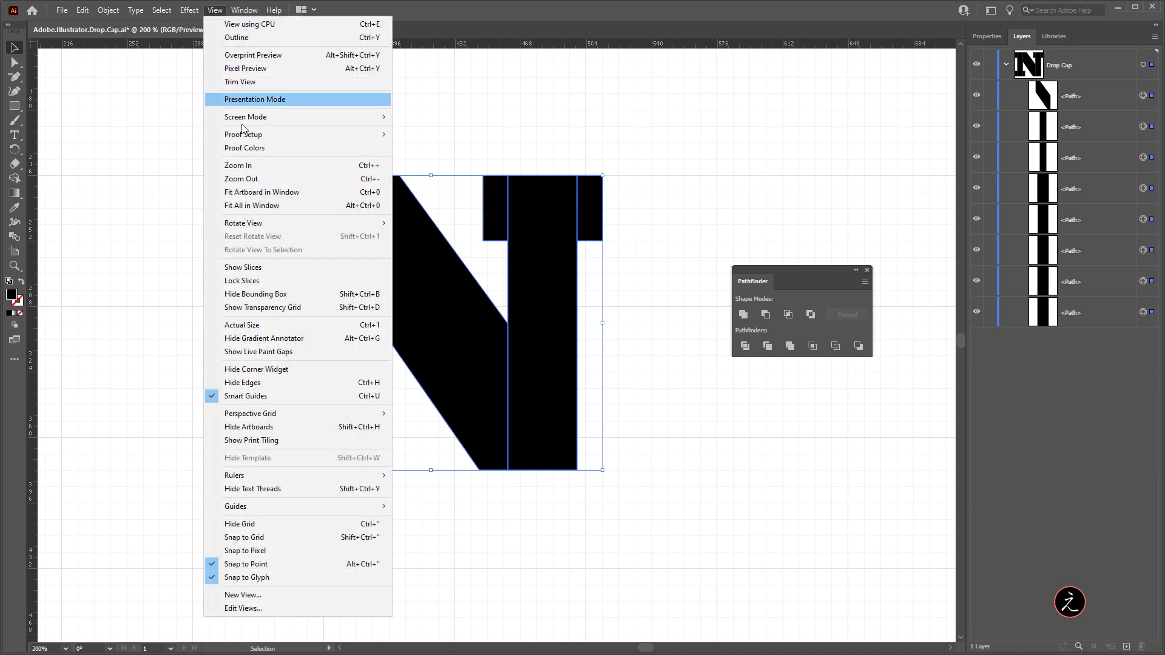
{"action": "left_click", "coordinate": [283, 523]}
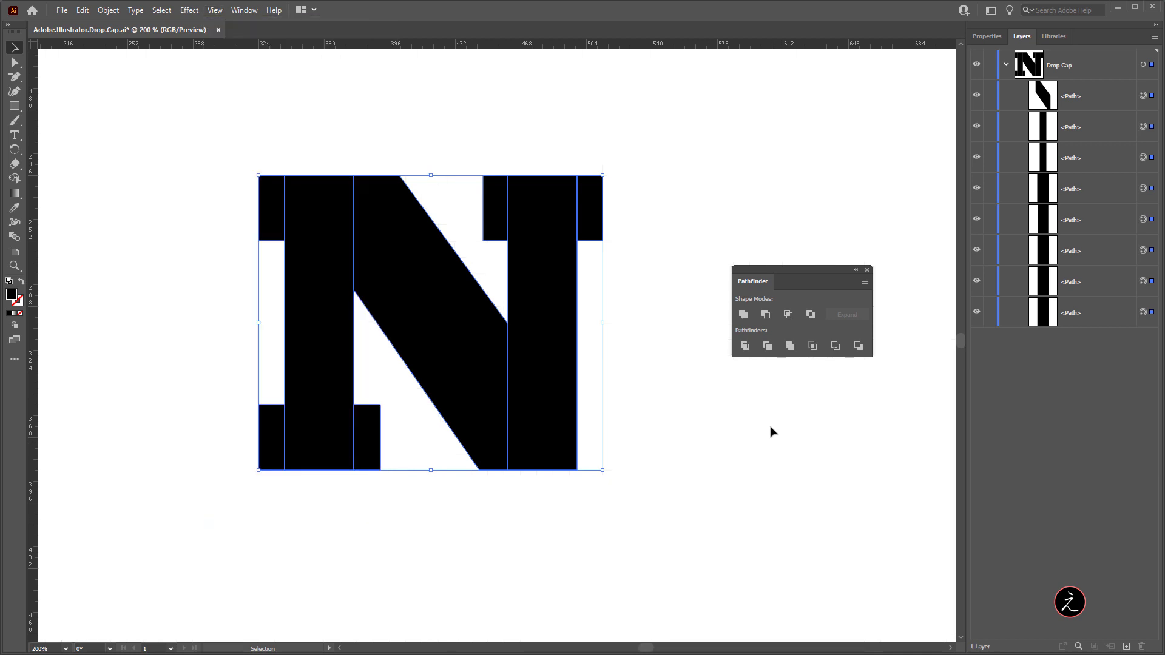
{"action": "left_click", "coordinate": [867, 271]}
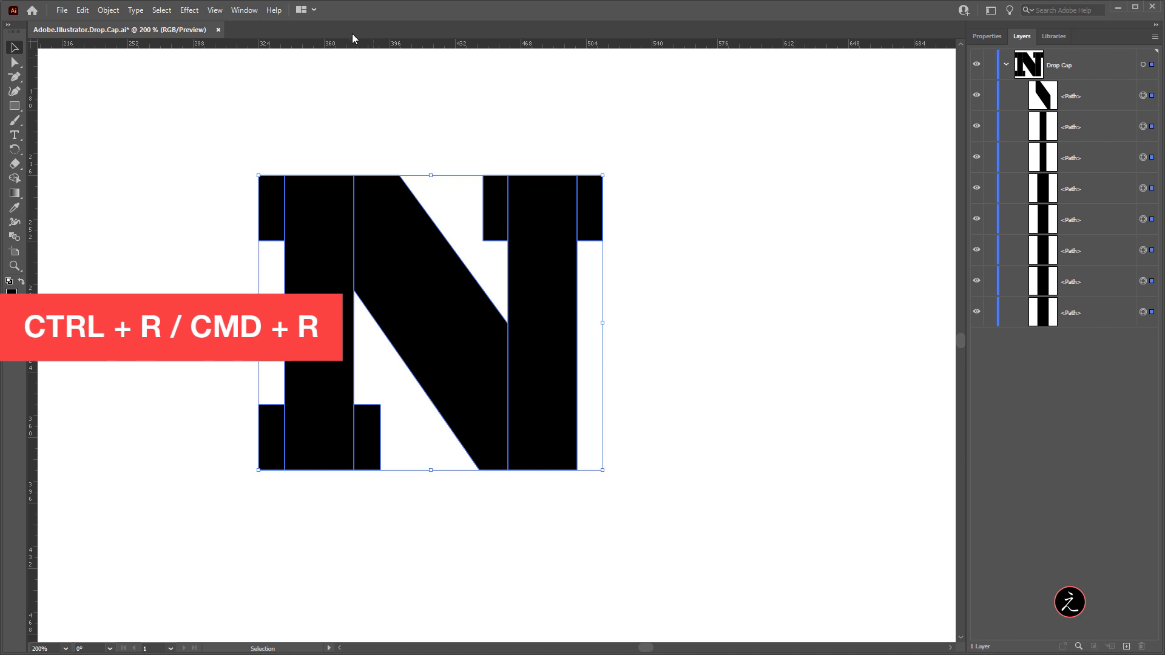
{"action": "key", "text": "ctrl"}
{"action": "key", "text": "ctrl+r"}
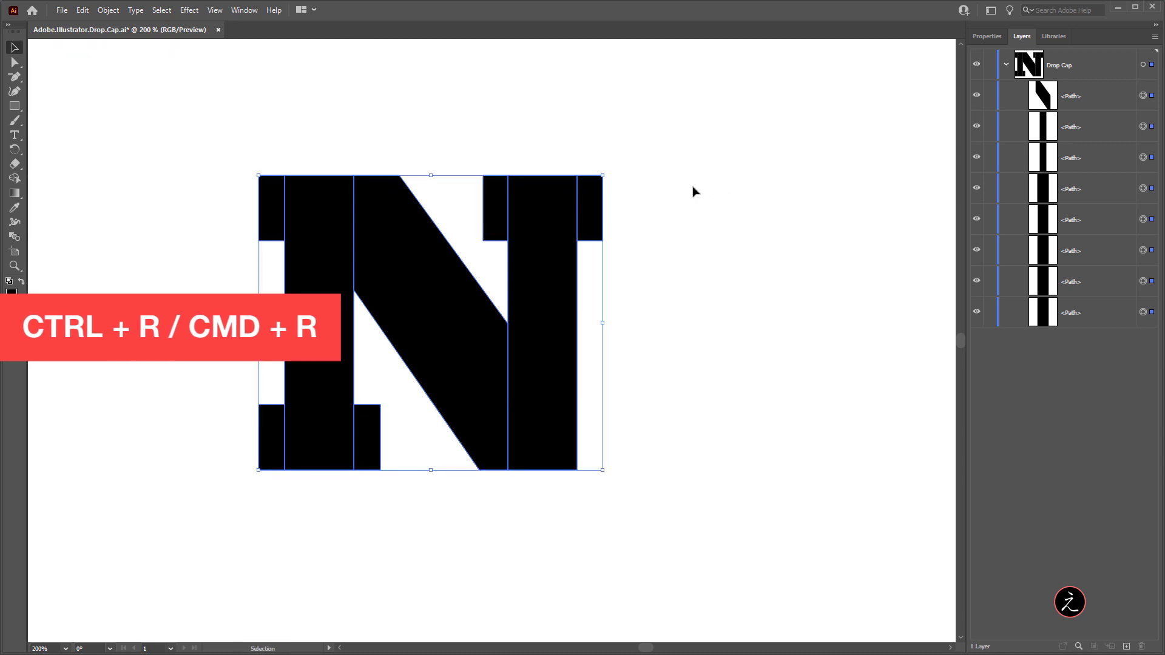
- Center the letter in view at 150% zoom and save the document
{"action": "left_click_drag", "start_coordinate": [692, 190], "coordinate": [768, 214]}
{"action": "scroll", "coordinate": [780, 245], "scroll_direction": "down", "scroll_amount": 1, "text": "alt"}
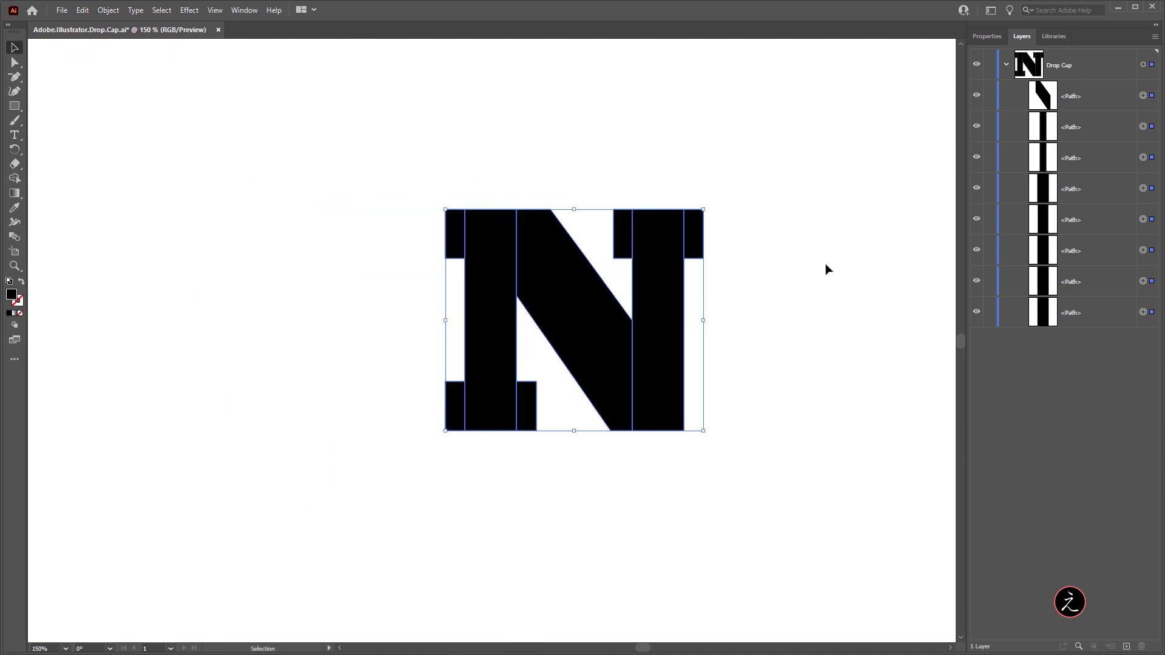
{"action": "left_click_drag", "start_coordinate": [827, 265], "coordinate": [770, 278]}
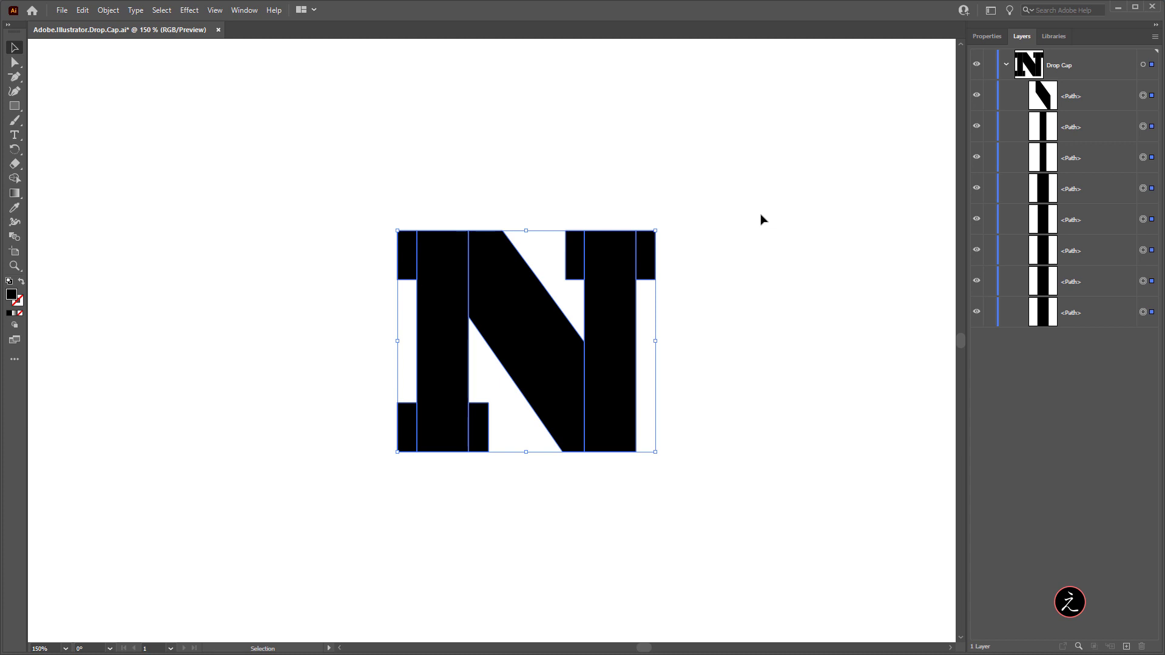
{"action": "key", "text": "ctrl+s"}
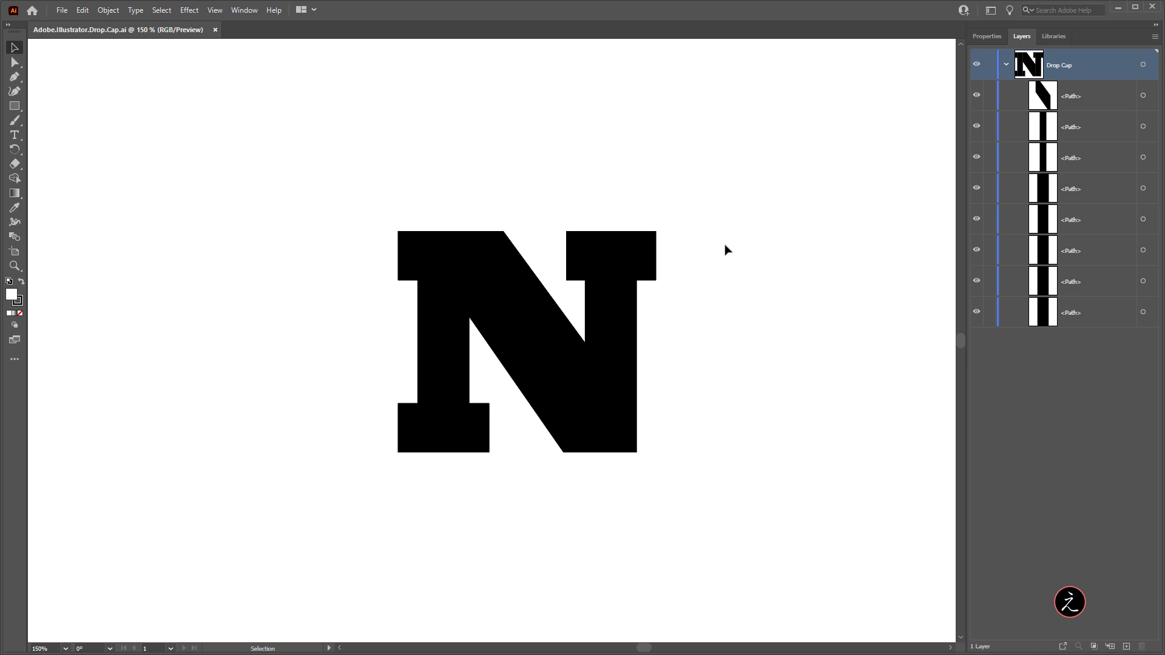
- Show the Swatches panel in Large Thumbnail View and enlarge it until all the swatches fit
{"action": "left_click", "coordinate": [246, 11]}
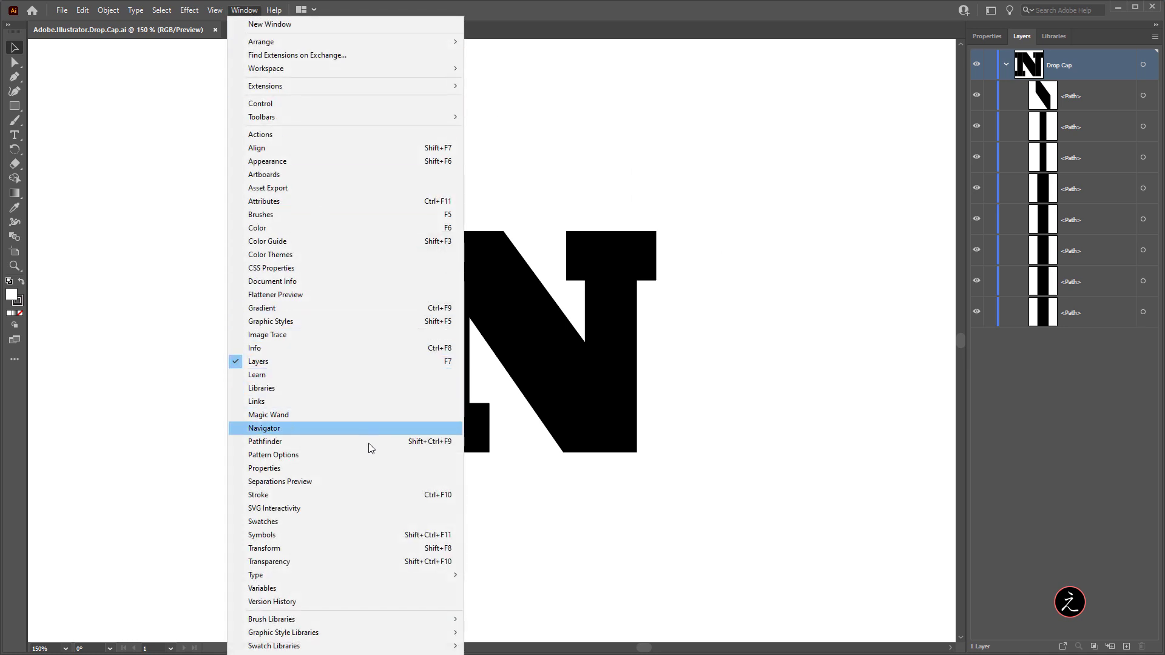
{"action": "left_click", "coordinate": [384, 523]}
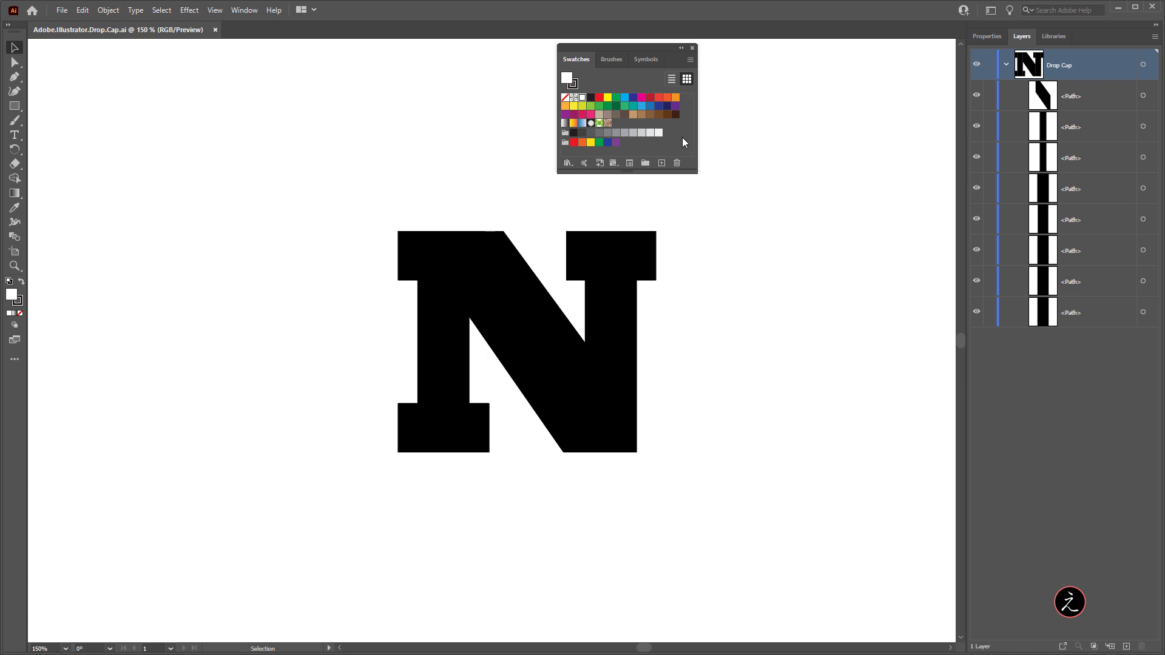
{"action": "left_click", "coordinate": [691, 59]}
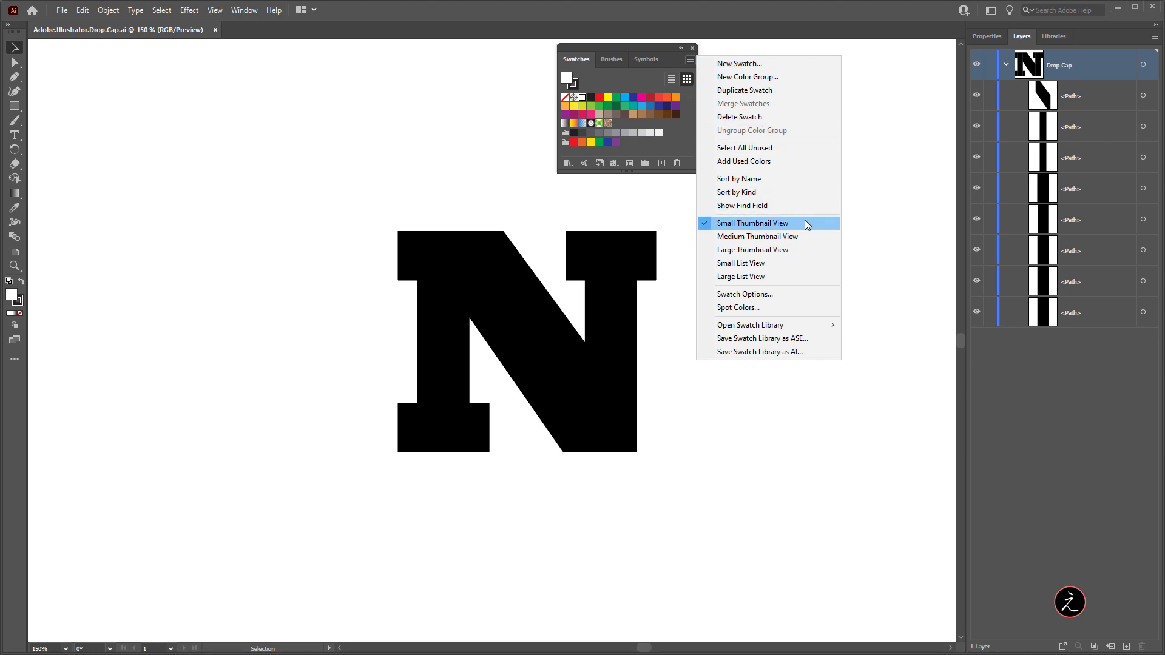
{"action": "left_click", "coordinate": [815, 253]}
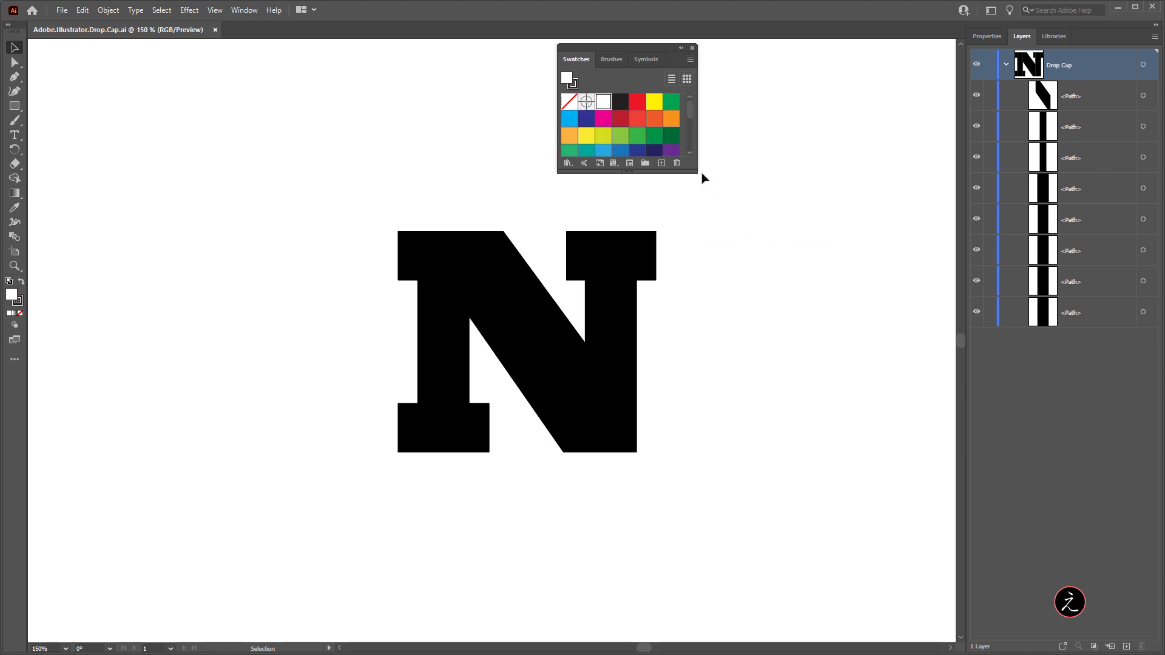
{"action": "left_click_drag", "start_coordinate": [698, 174], "coordinate": [917, 203]}
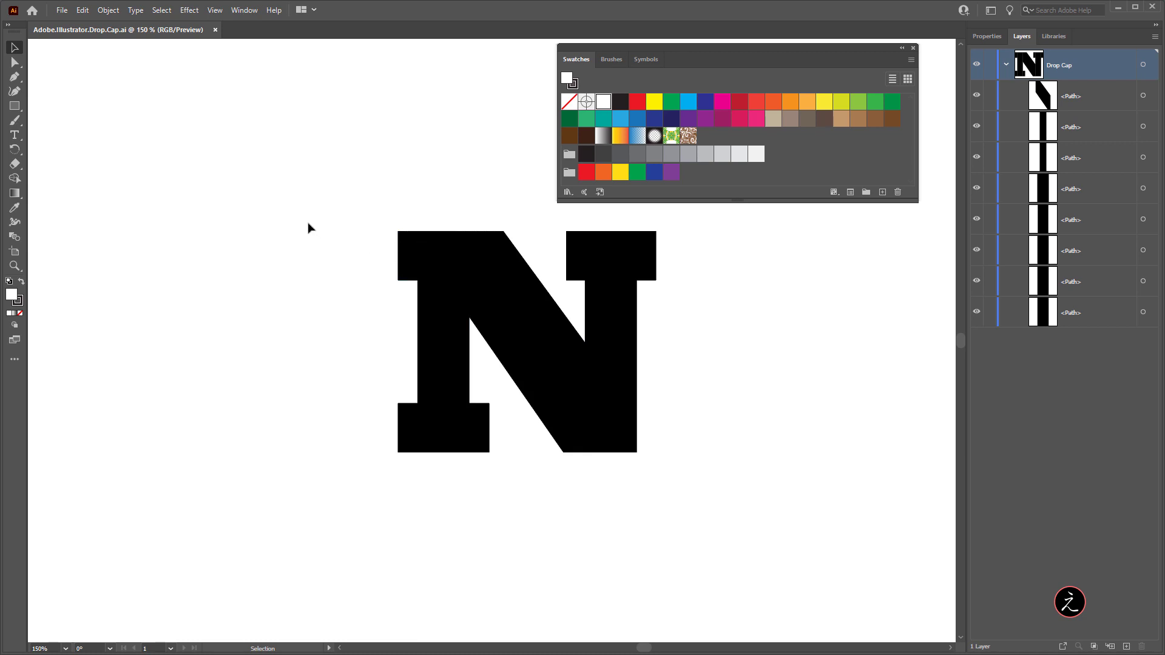
- Copy all the pieces of the N and paste the duplicates in front of the originals
{"action": "left_click_drag", "start_coordinate": [309, 195], "coordinate": [762, 493]}
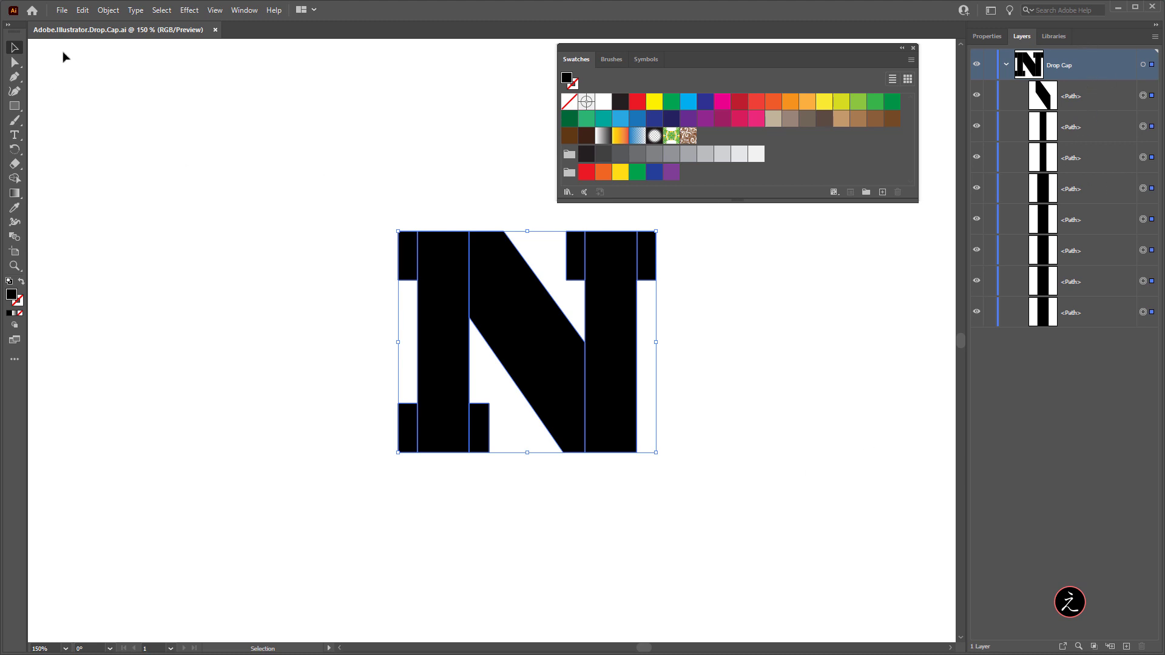
{"action": "key", "text": "ctrl+c"}
{"action": "left_click", "coordinate": [82, 11]}
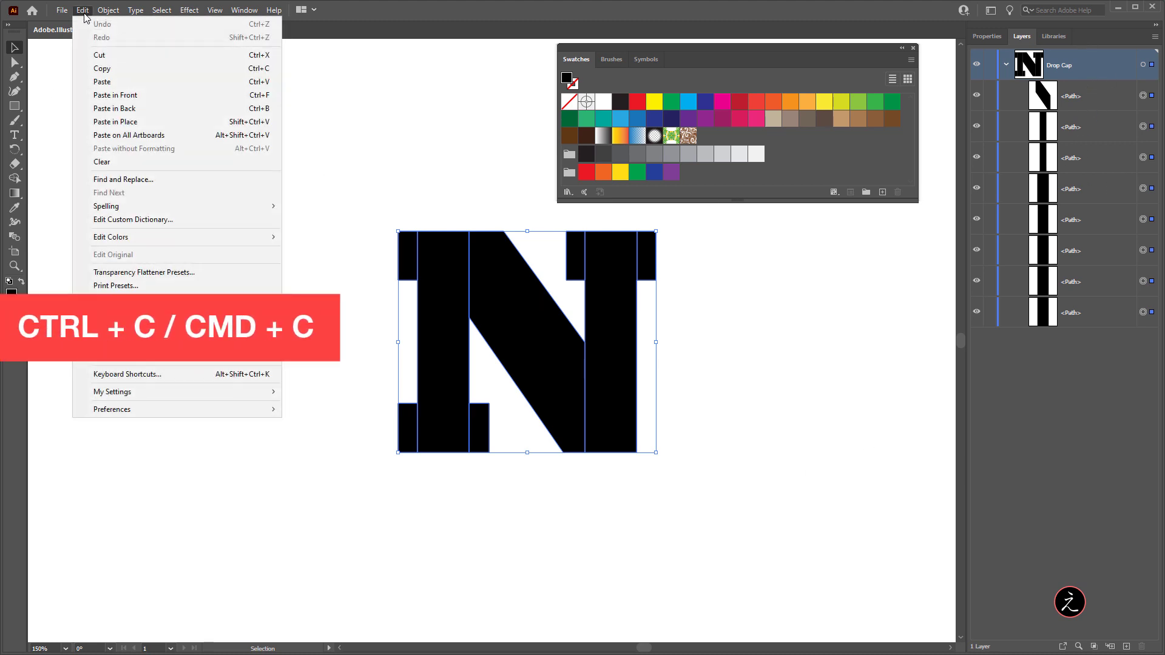
{"action": "left_click", "coordinate": [119, 70]}
{"action": "left_click", "coordinate": [83, 12]}
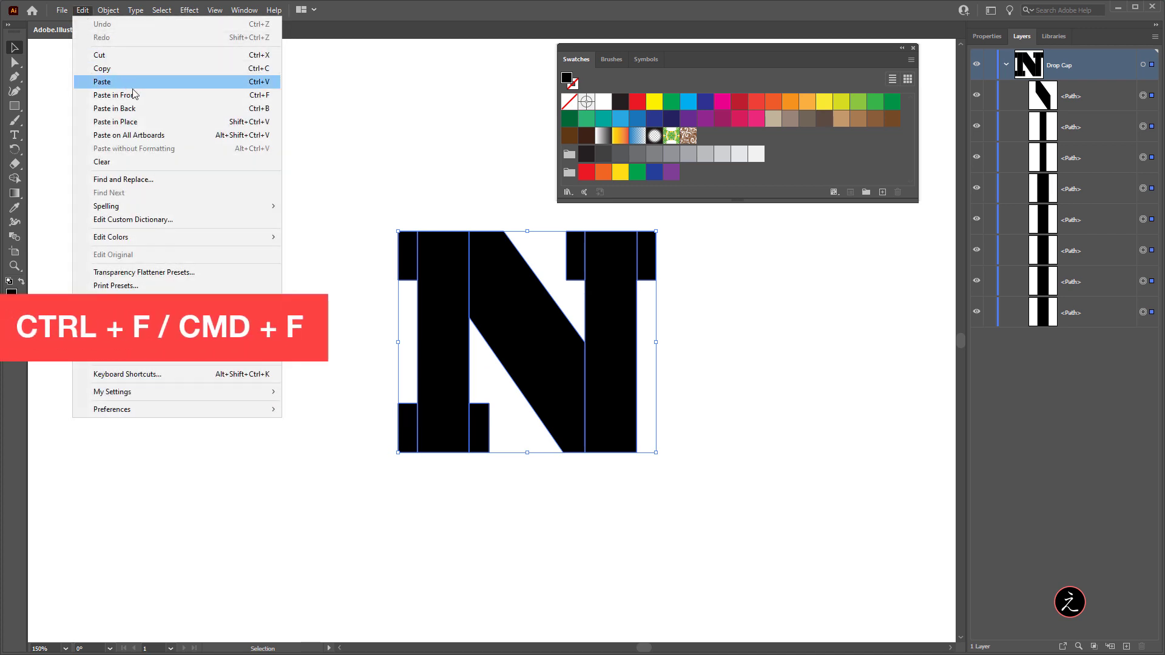
{"action": "left_click", "coordinate": [154, 96]}
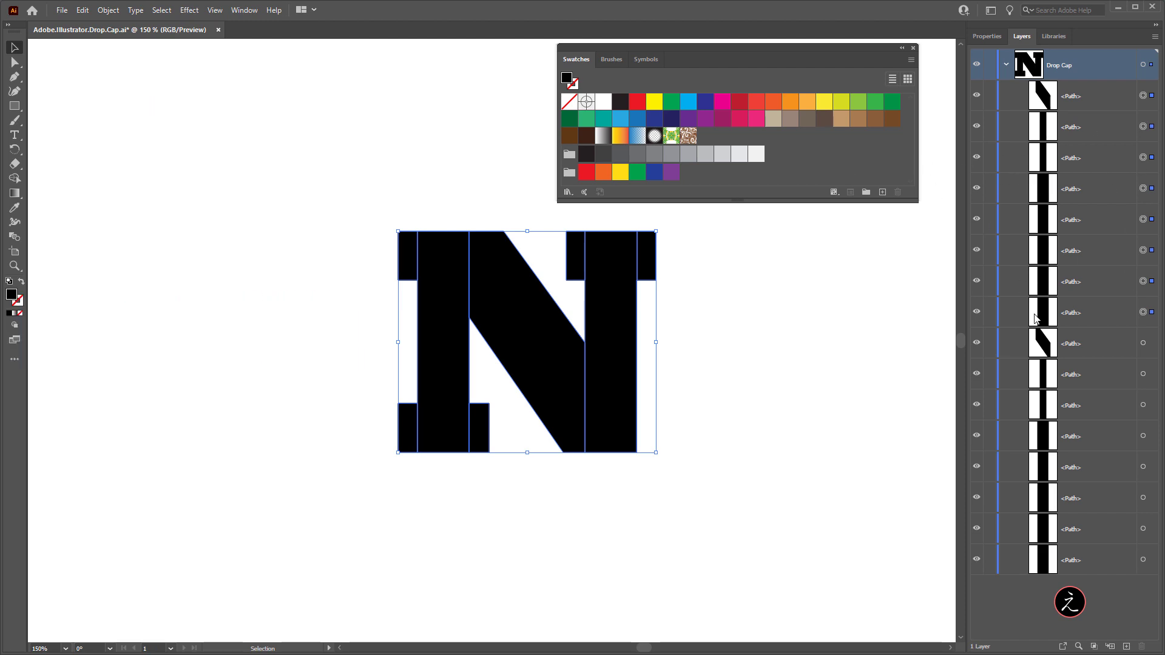
- Group the selected duplicate pieces and move the group beneath the loose paths in the Drop Cap layer
{"action": "left_click", "coordinate": [111, 11]}
{"action": "left_click", "coordinate": [162, 70]}
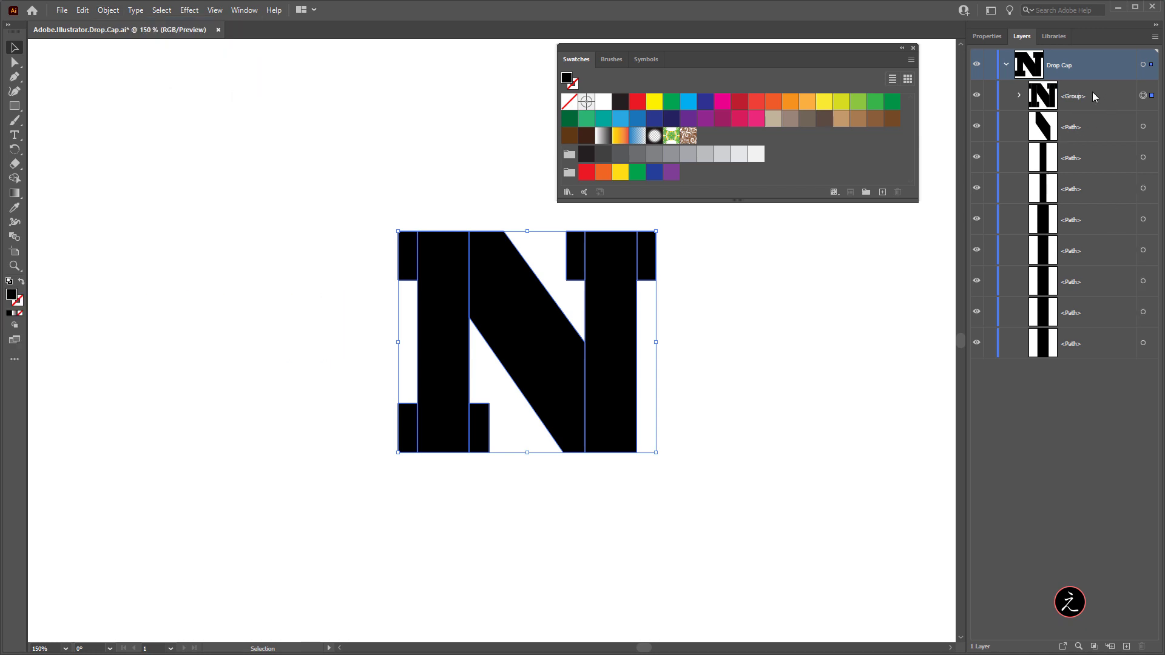
{"action": "left_click_drag", "start_coordinate": [1090, 92], "coordinate": [1094, 359]}
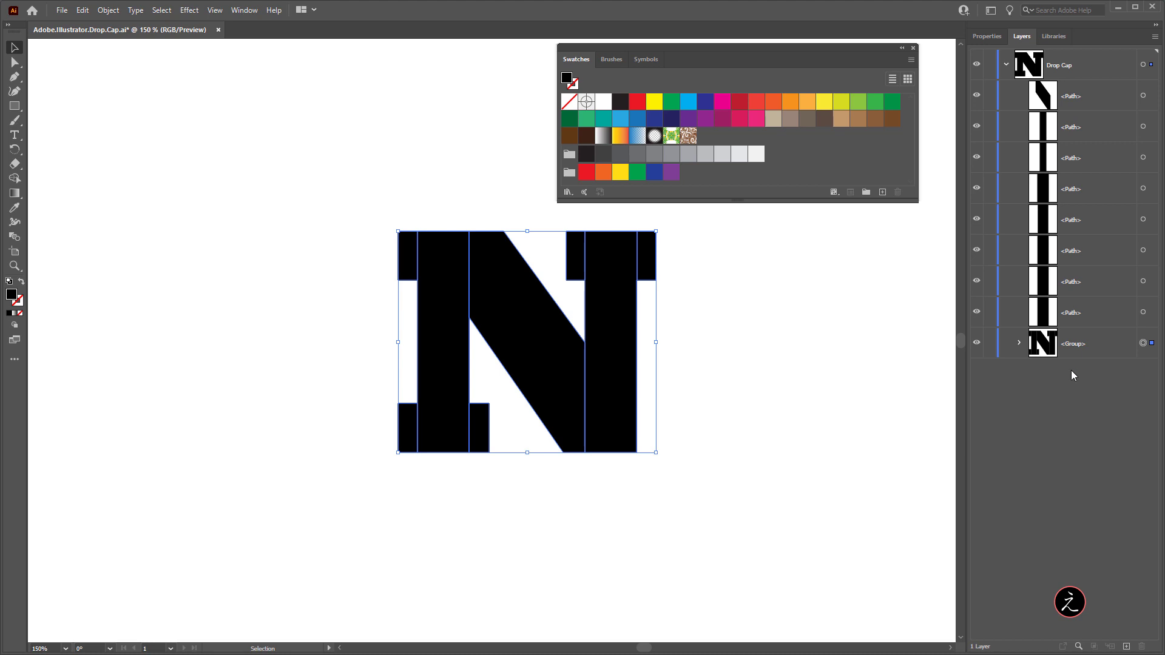
- Duplicate the grouped N beneath the loose paths, and lock and hide both groups
{"action": "left_click", "coordinate": [1090, 345]}
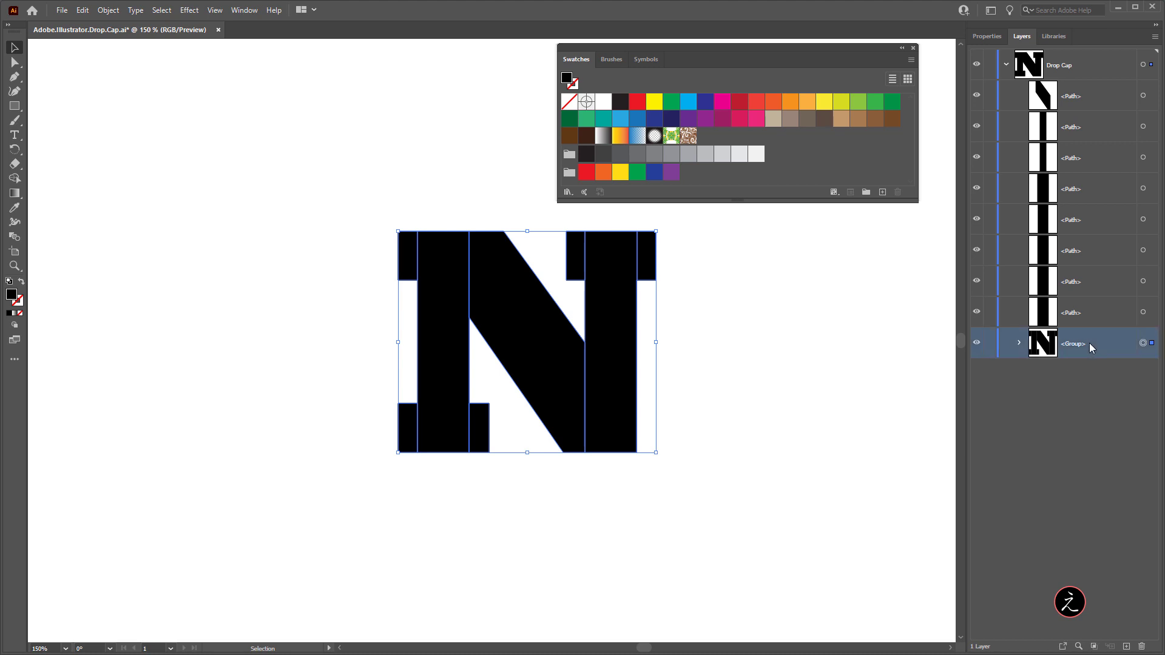
{"action": "left_click_drag", "start_coordinate": [1089, 343], "coordinate": [1127, 646]}
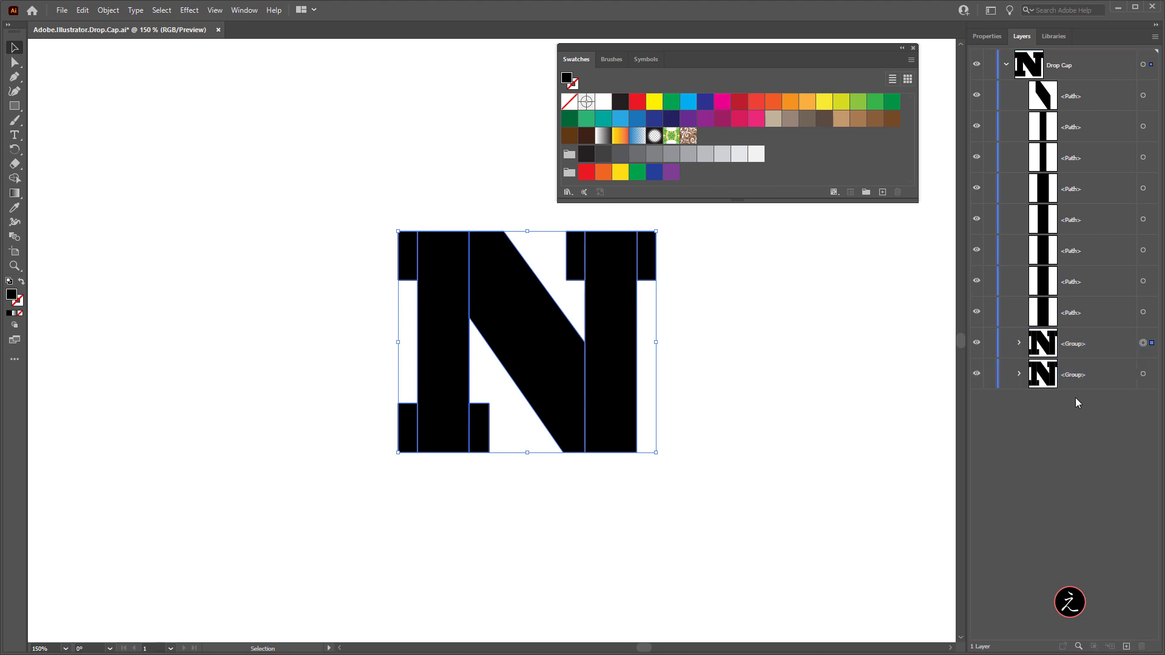
{"action": "left_click", "coordinate": [988, 341]}
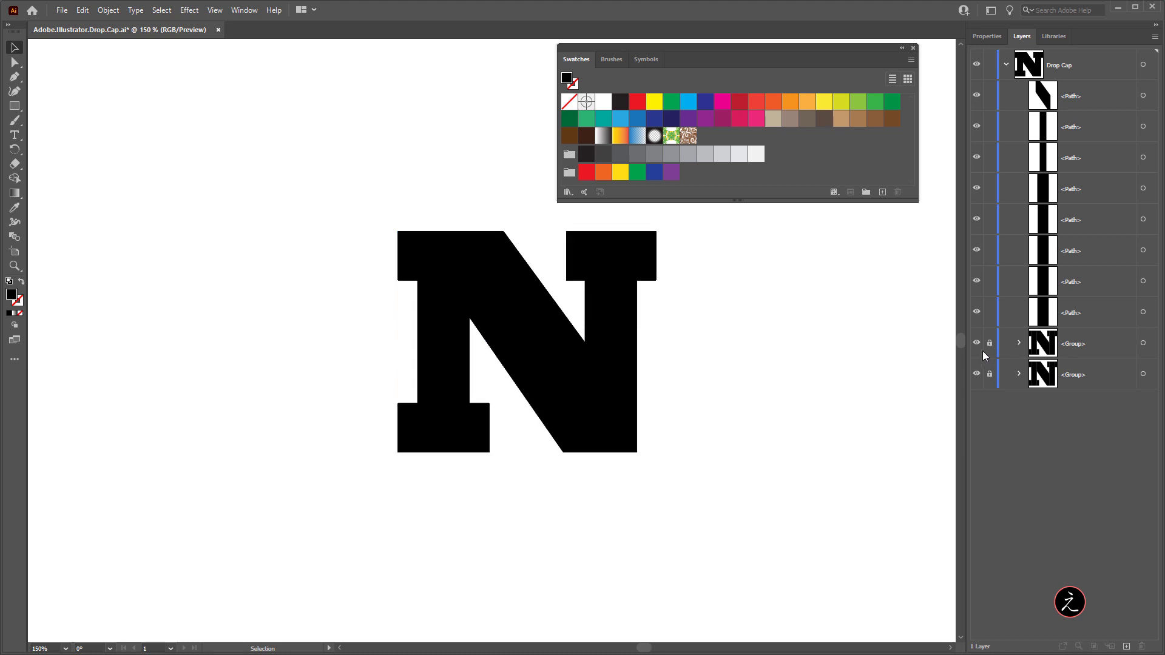
{"action": "left_click", "coordinate": [975, 344]}
{"action": "left_click", "coordinate": [975, 372]}
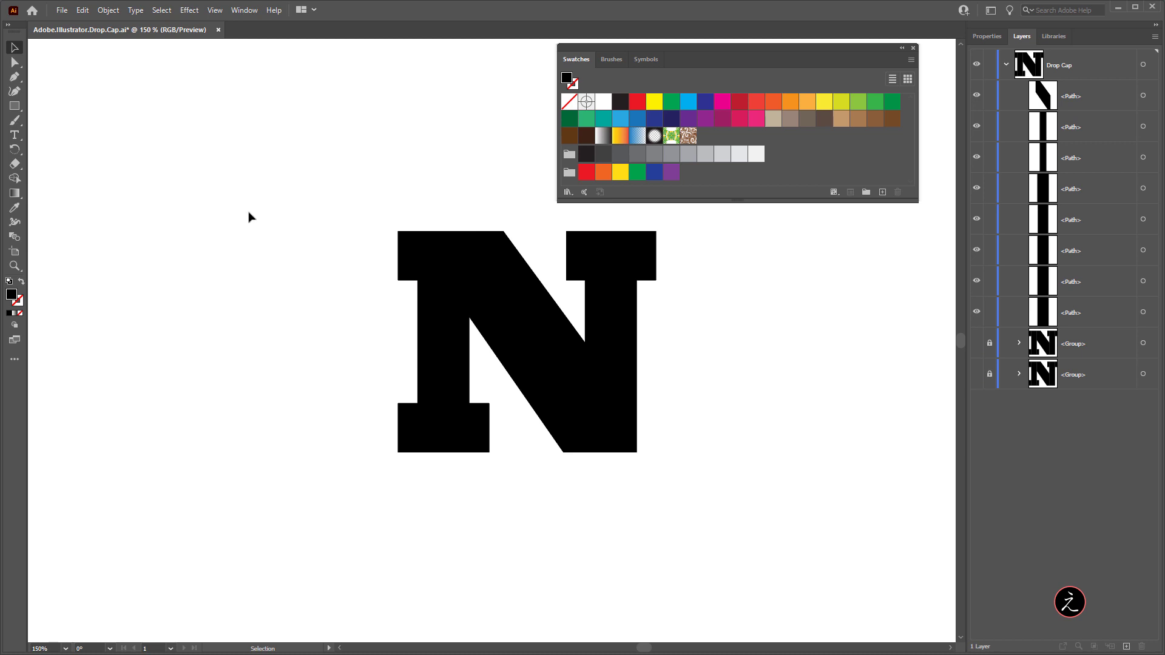
{"action": "left_click_drag", "start_coordinate": [250, 213], "coordinate": [734, 483]}
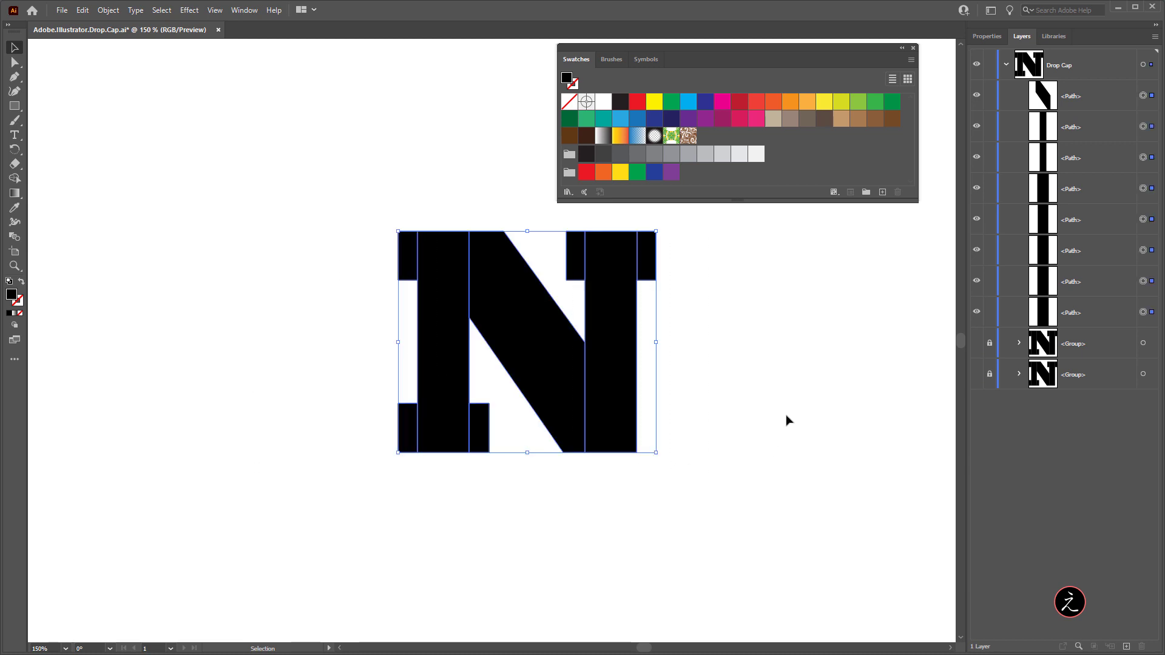
{"action": "left_click", "coordinate": [783, 369]}
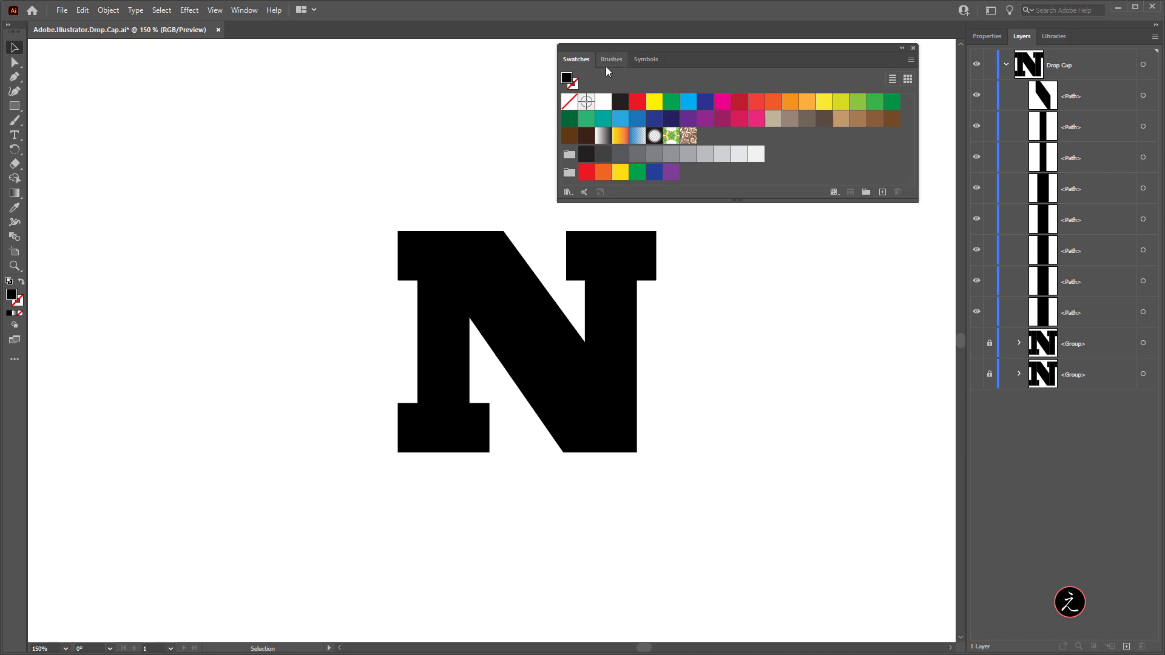
- Load the Basic Graphics_Lines pattern swatch library
{"action": "left_click", "coordinate": [568, 193]}
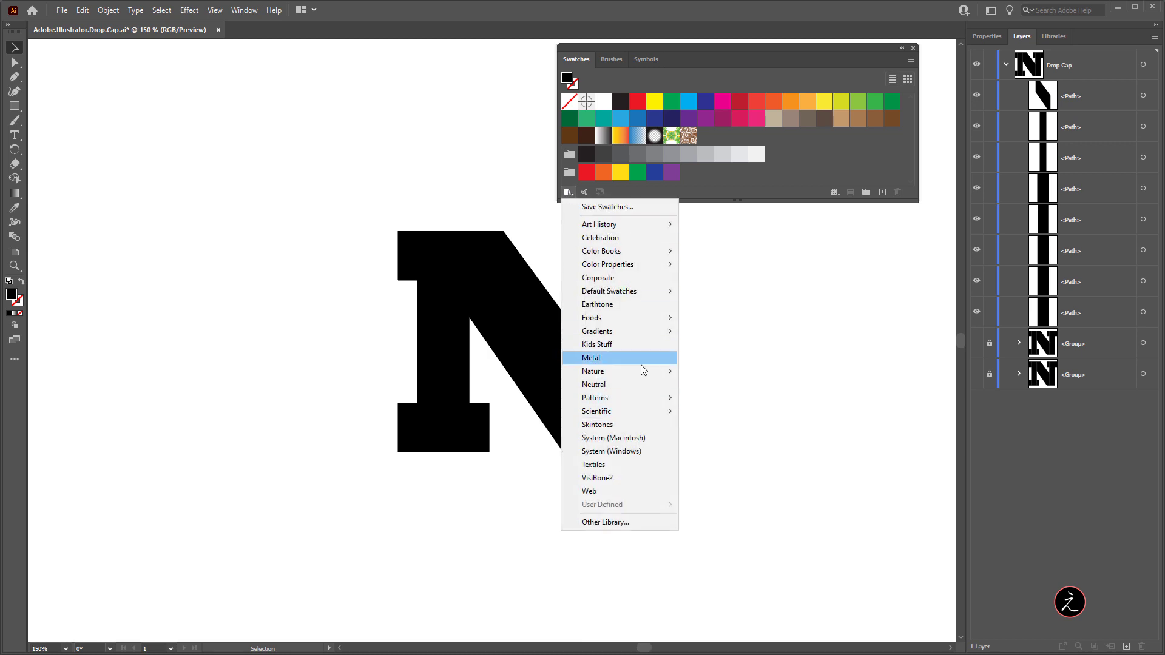
{"action": "mouse_move", "coordinate": [672, 301]}
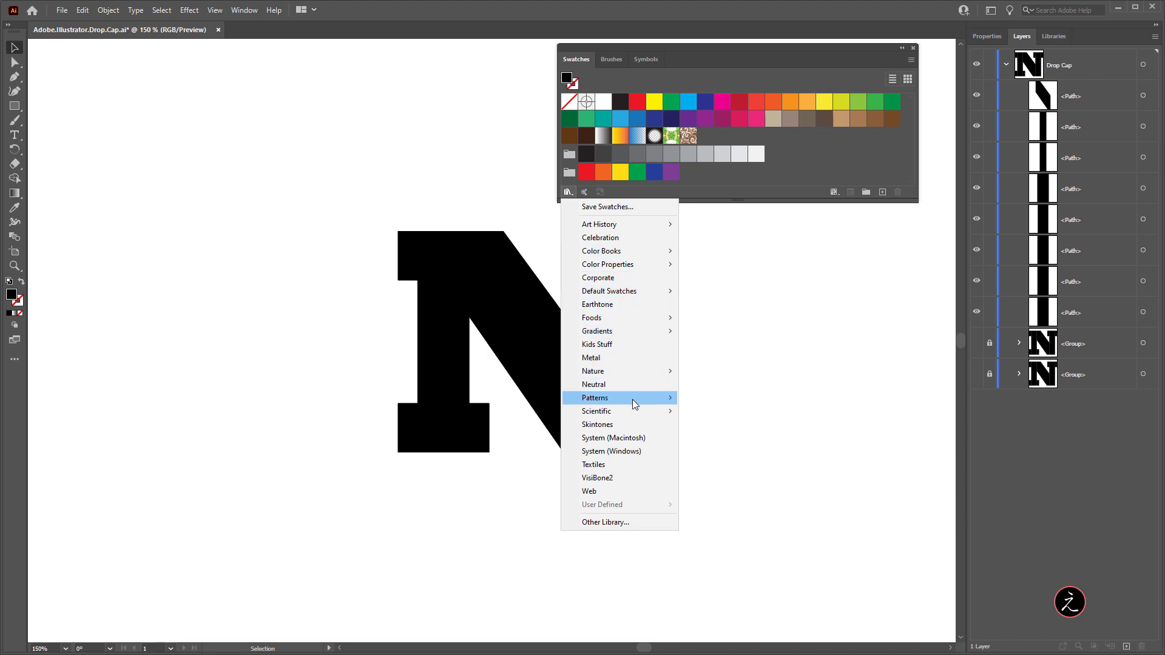
{"action": "mouse_move", "coordinate": [636, 401]}
{"action": "mouse_move", "coordinate": [742, 404]}
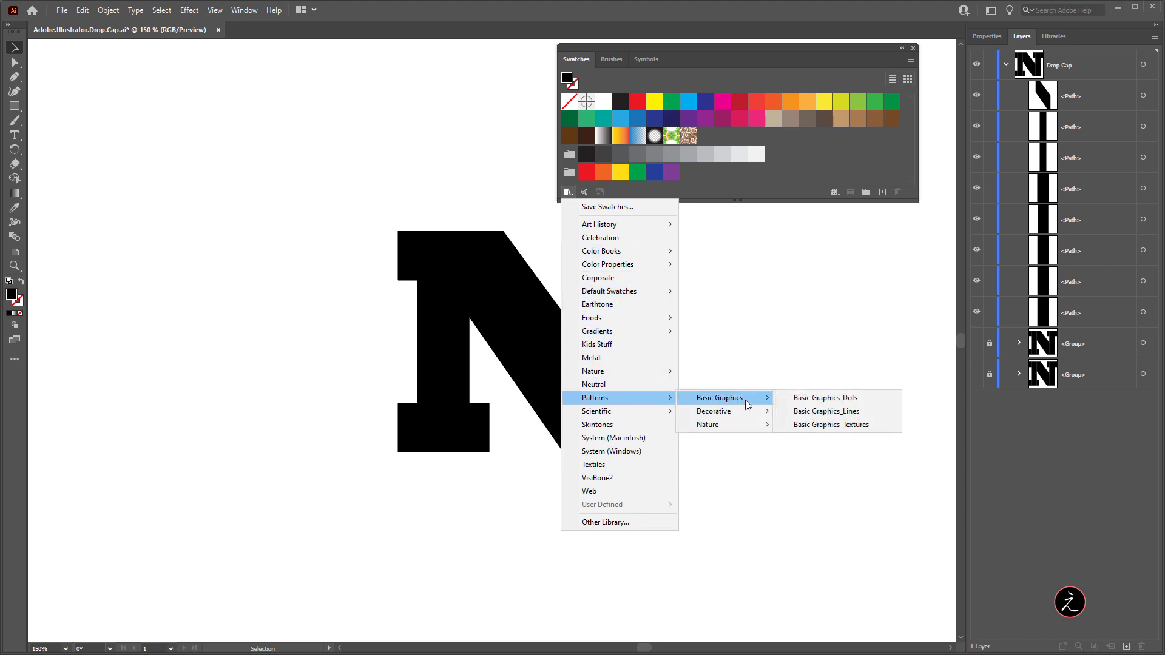
{"action": "left_click", "coordinate": [887, 414]}
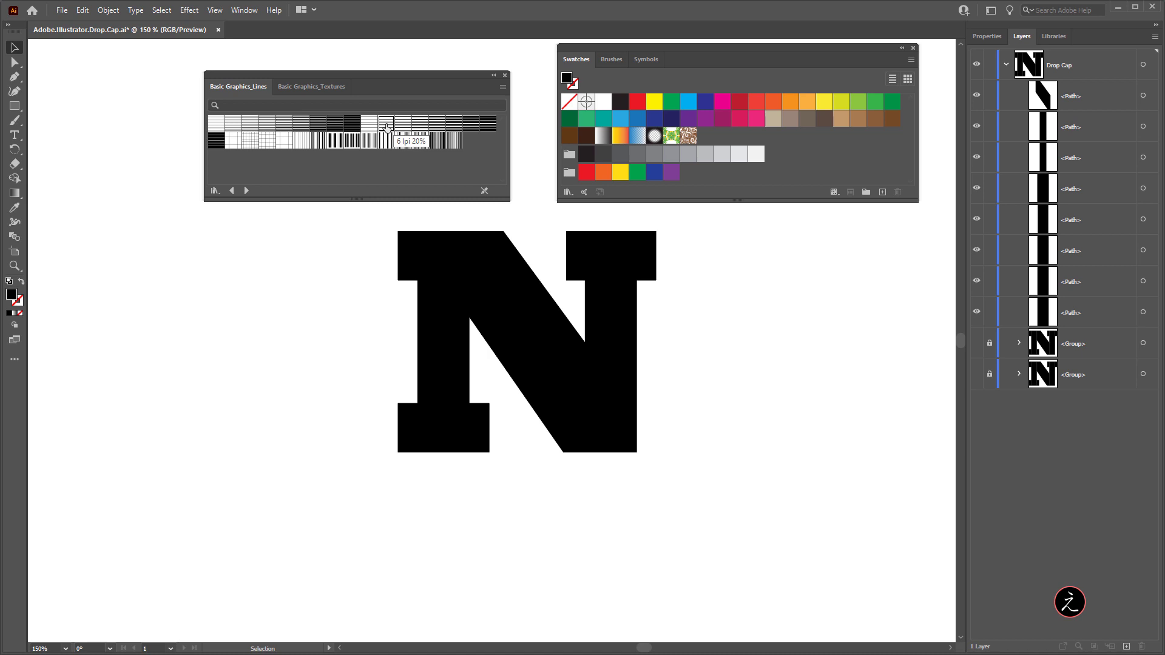
- Fill both vertical stems of the N with the 6 lpi 20% line pattern
{"action": "left_click", "coordinate": [425, 321]}
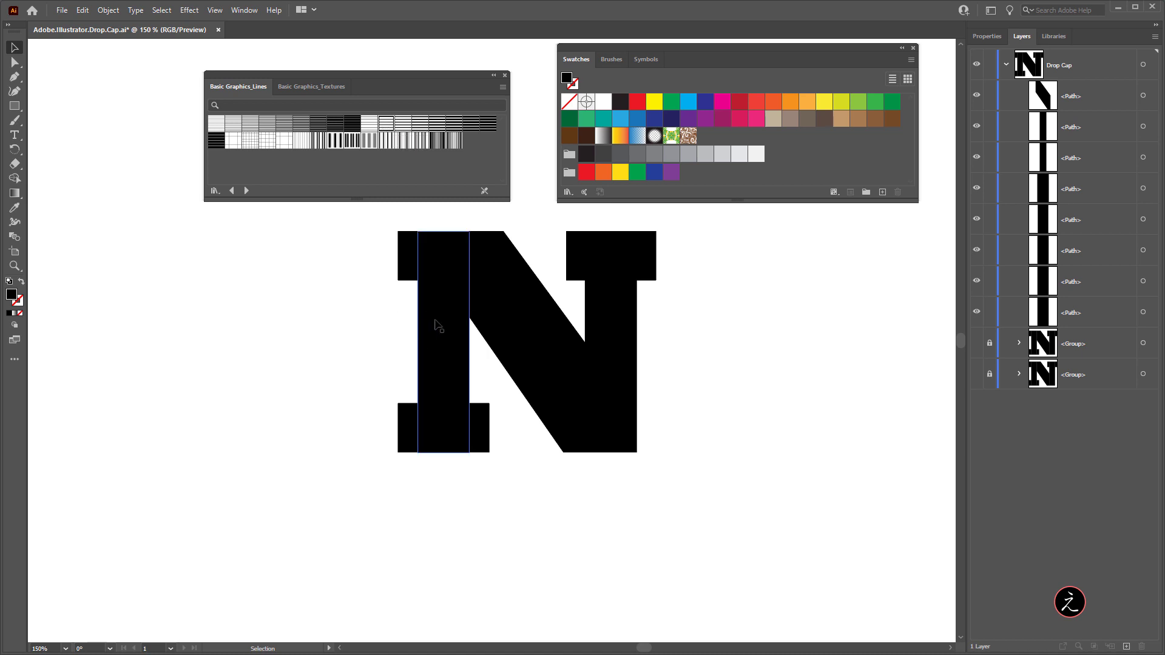
{"action": "left_click", "coordinate": [614, 316], "text": "shift"}
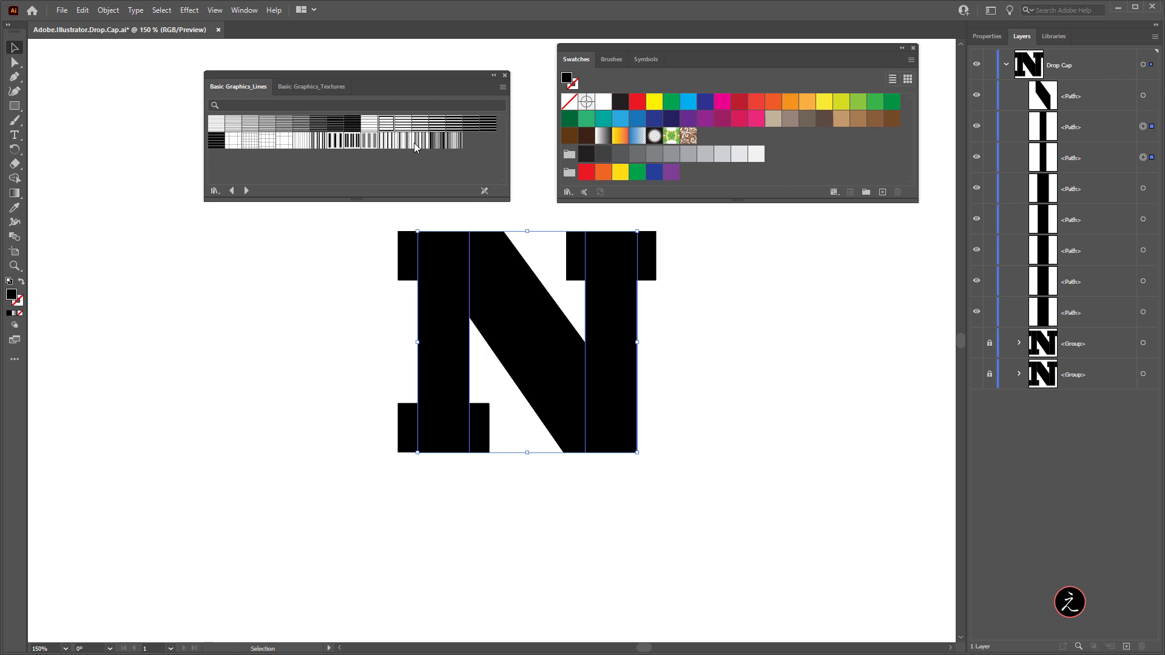
{"action": "left_click", "coordinate": [385, 126]}
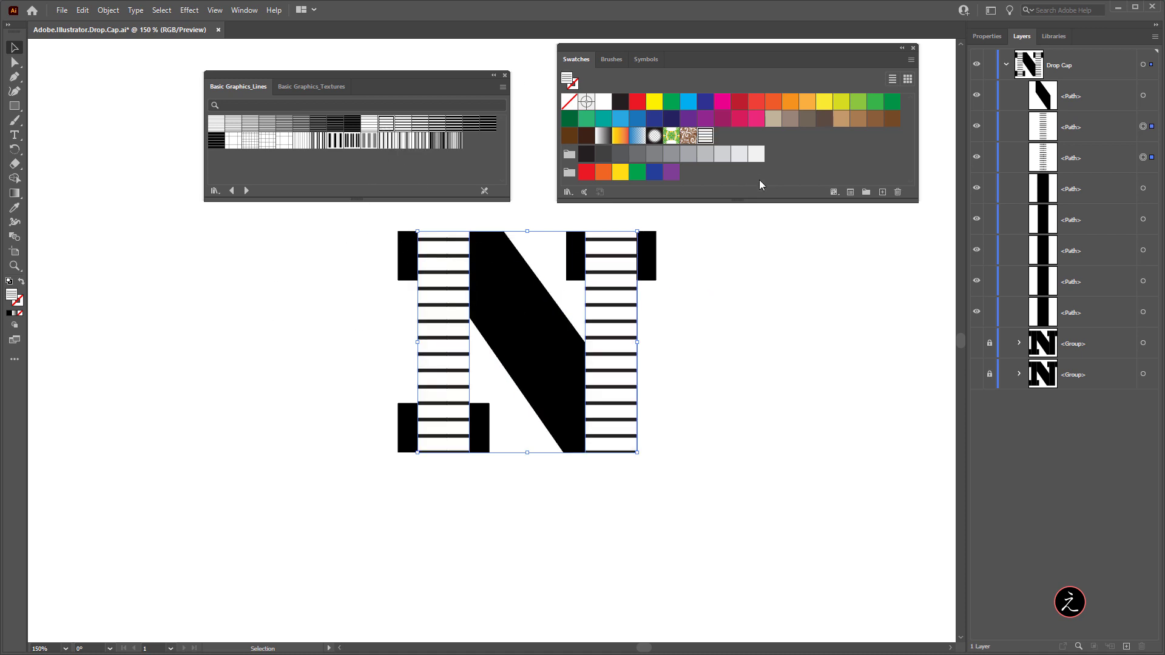
- Edit the 6 lpi 20% pattern and recolor the stroke of all its lines with the DROP CAP library's yellow
{"action": "double_click", "coordinate": [706, 139]}
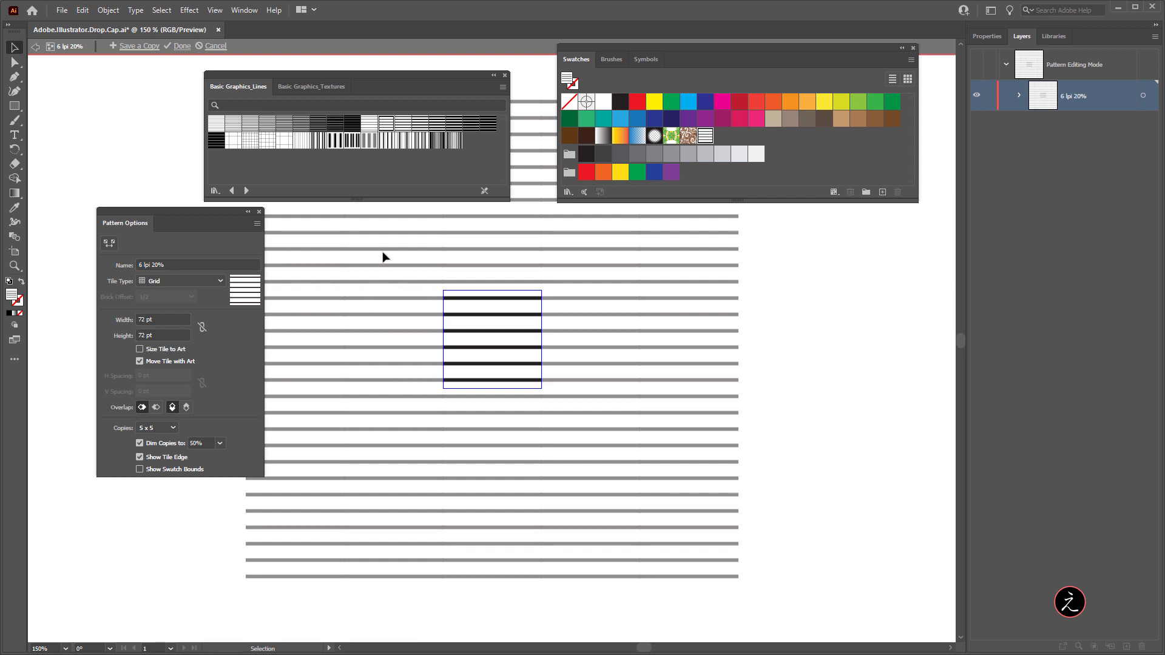
{"action": "key", "text": "ctrl+a"}
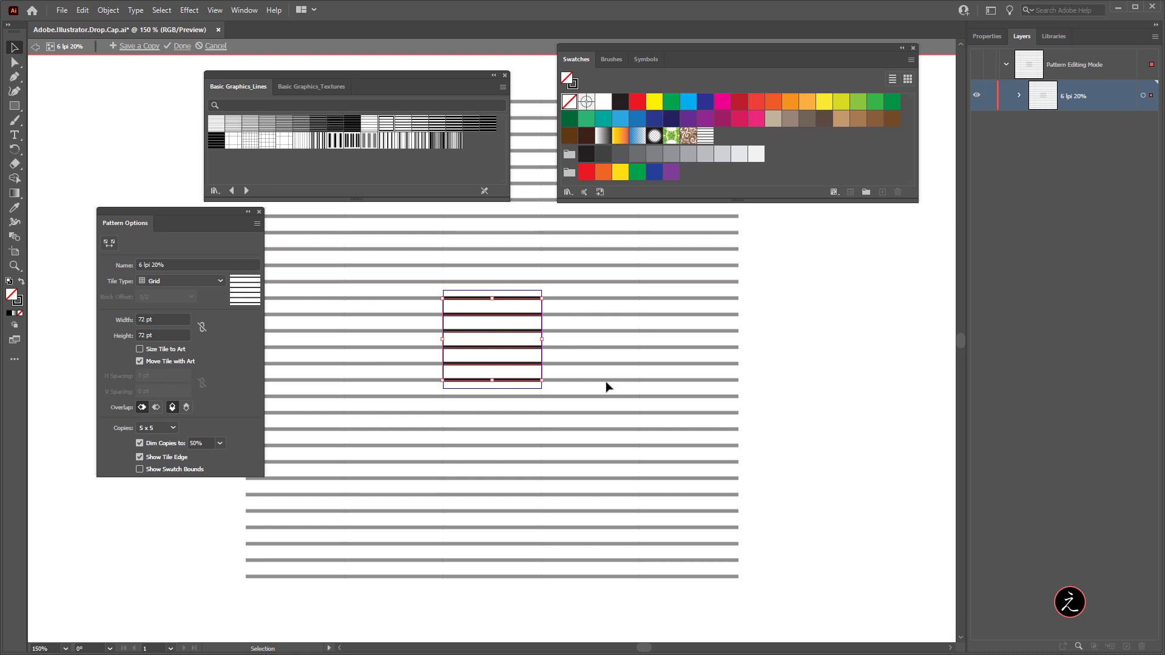
{"action": "scroll", "coordinate": [606, 386], "scroll_direction": "up", "scroll_amount": 2, "text": "alt"}
{"action": "left_click_drag", "start_coordinate": [533, 345], "coordinate": [649, 408]}
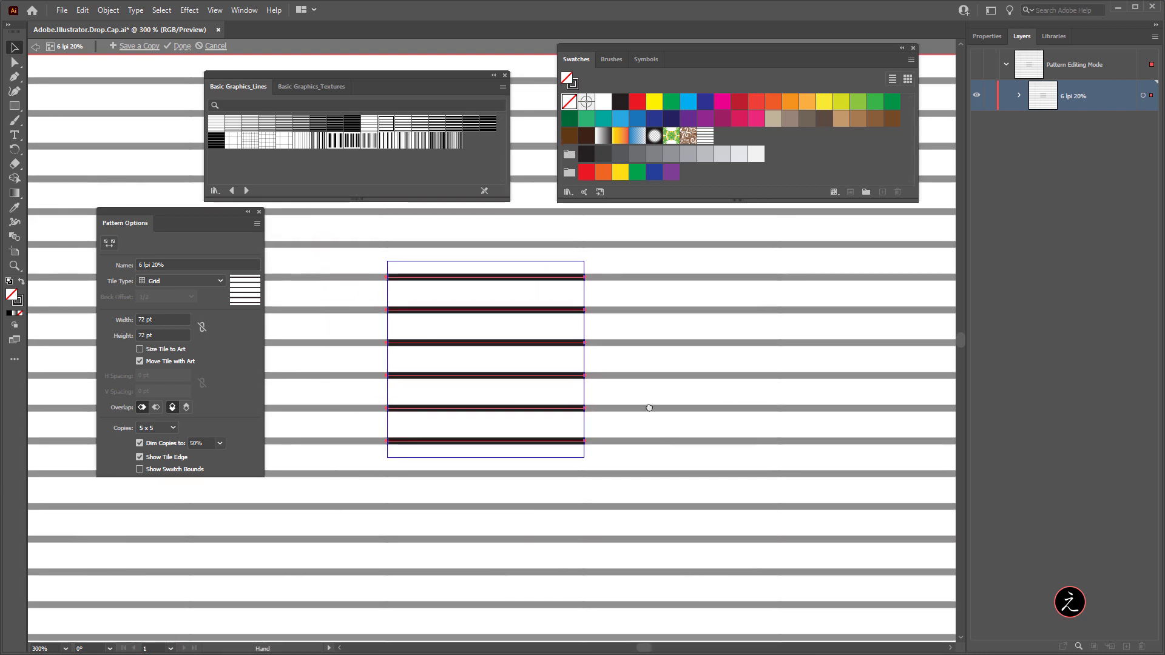
{"action": "left_click", "coordinate": [18, 300]}
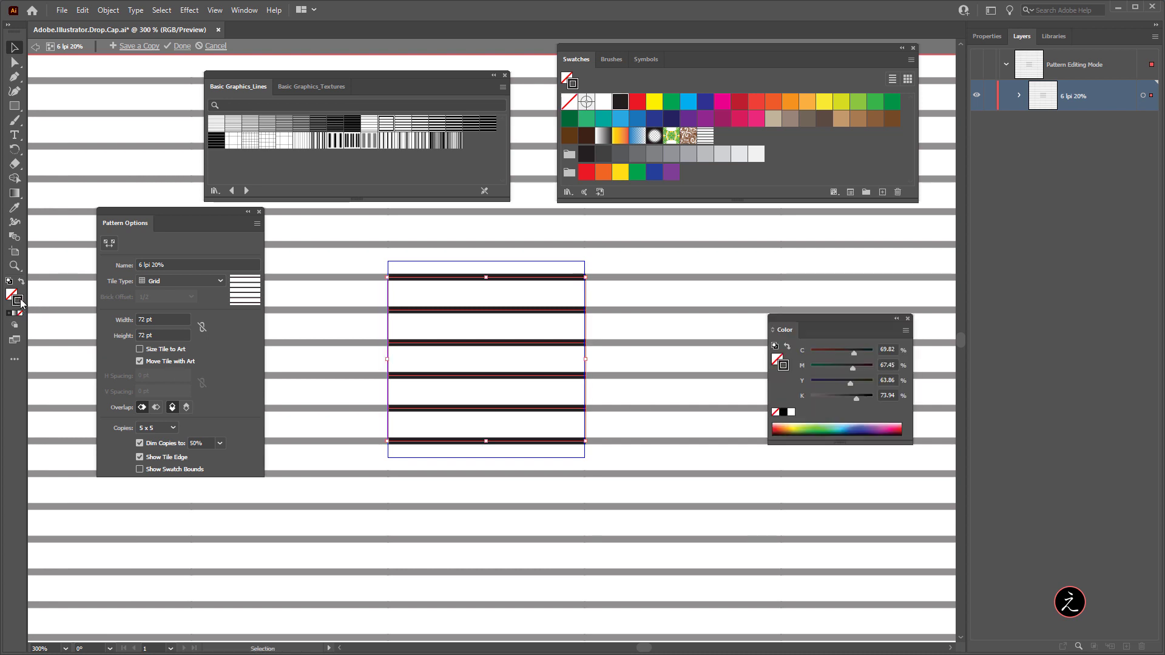
{"action": "left_click", "coordinate": [1058, 37]}
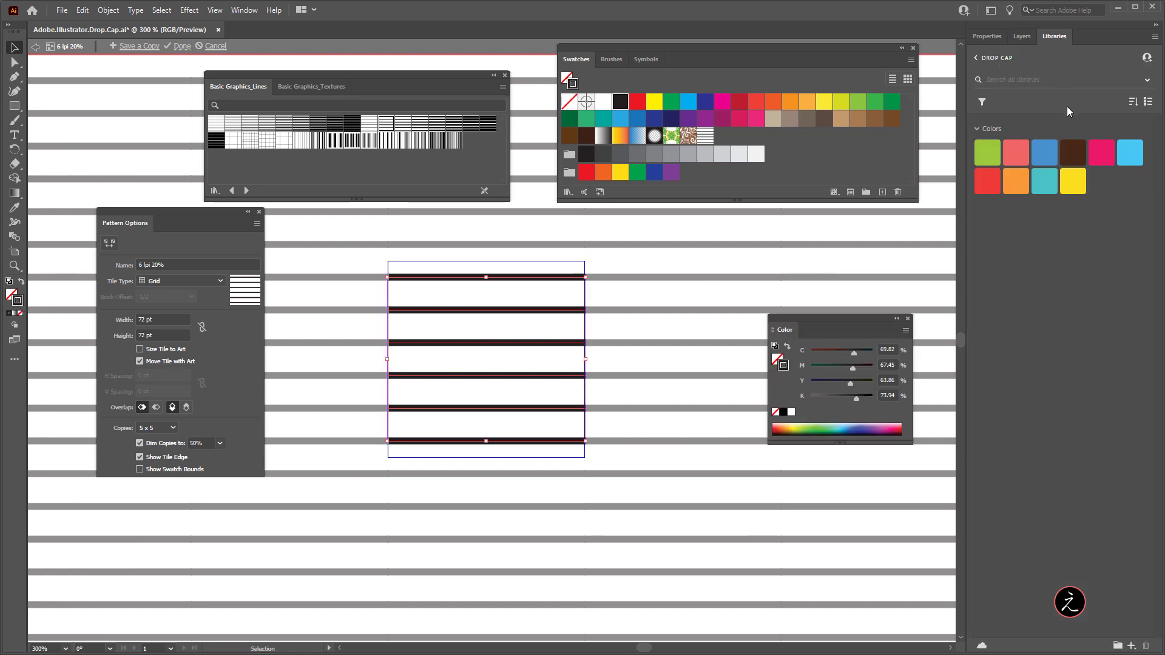
{"action": "left_click", "coordinate": [1073, 183]}
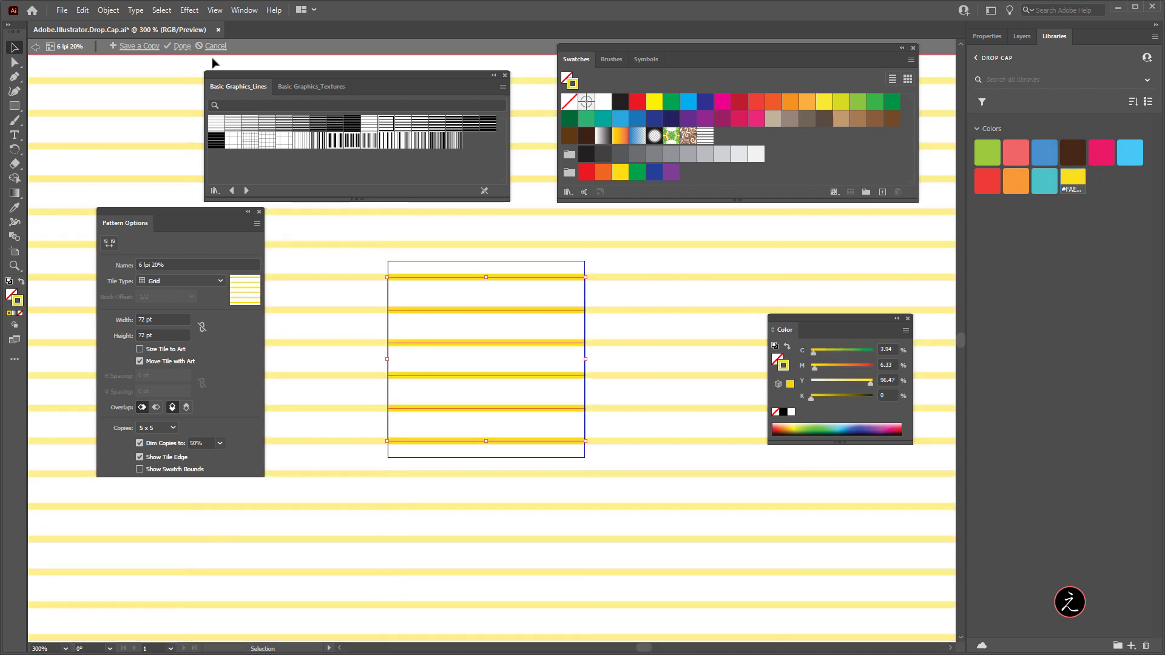
- Save a copy of the yellow line pattern to the swatches and finish editing the pattern
{"action": "left_click", "coordinate": [136, 47]}
{"action": "left_click", "coordinate": [737, 371]}
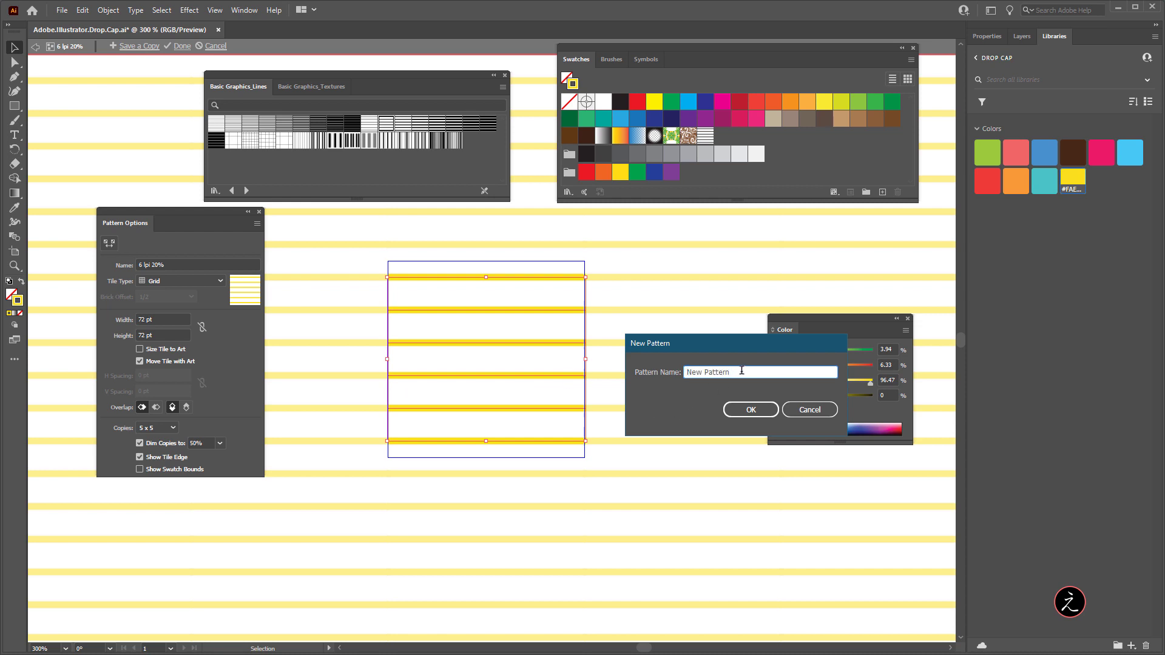
{"action": "left_click", "coordinate": [756, 412]}
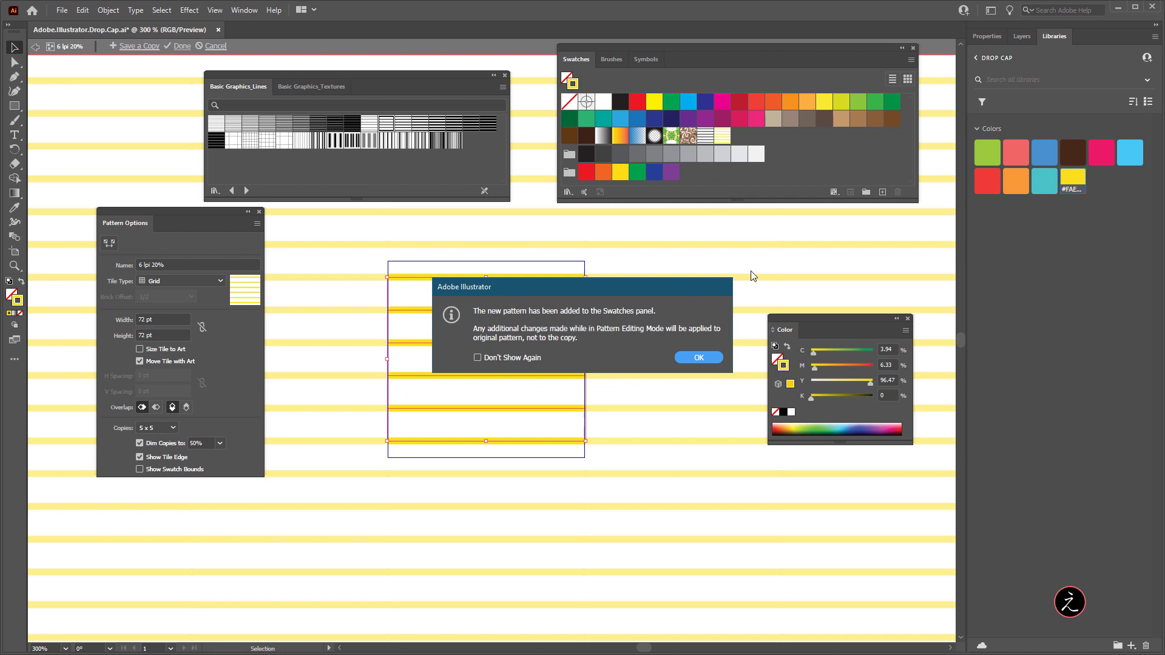
{"action": "left_click", "coordinate": [715, 359]}
{"action": "left_click", "coordinate": [181, 46]}
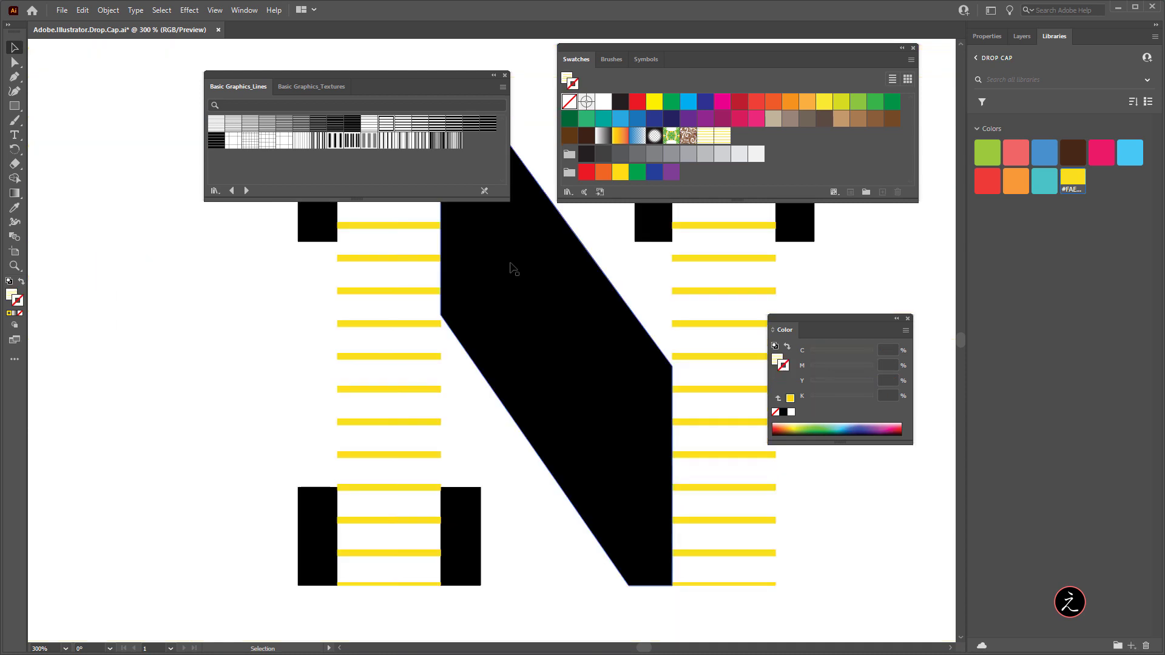
- Select the two yellow-striped stem paths and start a Transform effect on them
{"action": "scroll", "coordinate": [603, 338], "scroll_direction": "down", "scroll_amount": 1}
{"action": "left_click_drag", "start_coordinate": [603, 338], "coordinate": [516, 335]}
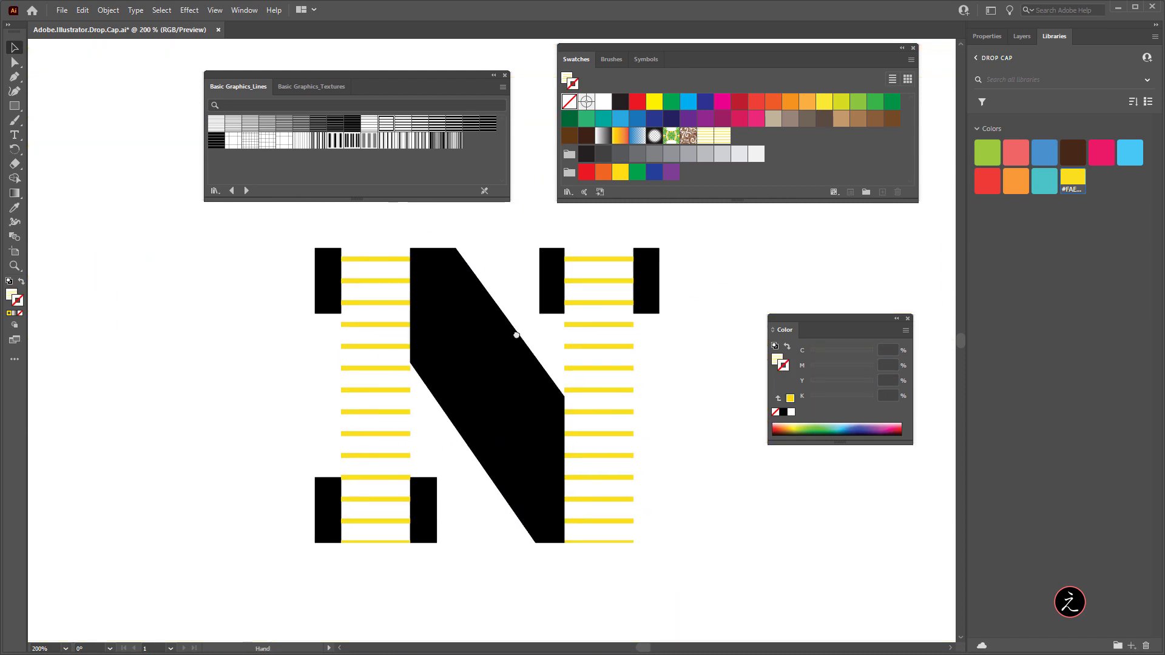
{"action": "left_click", "coordinate": [1022, 35]}
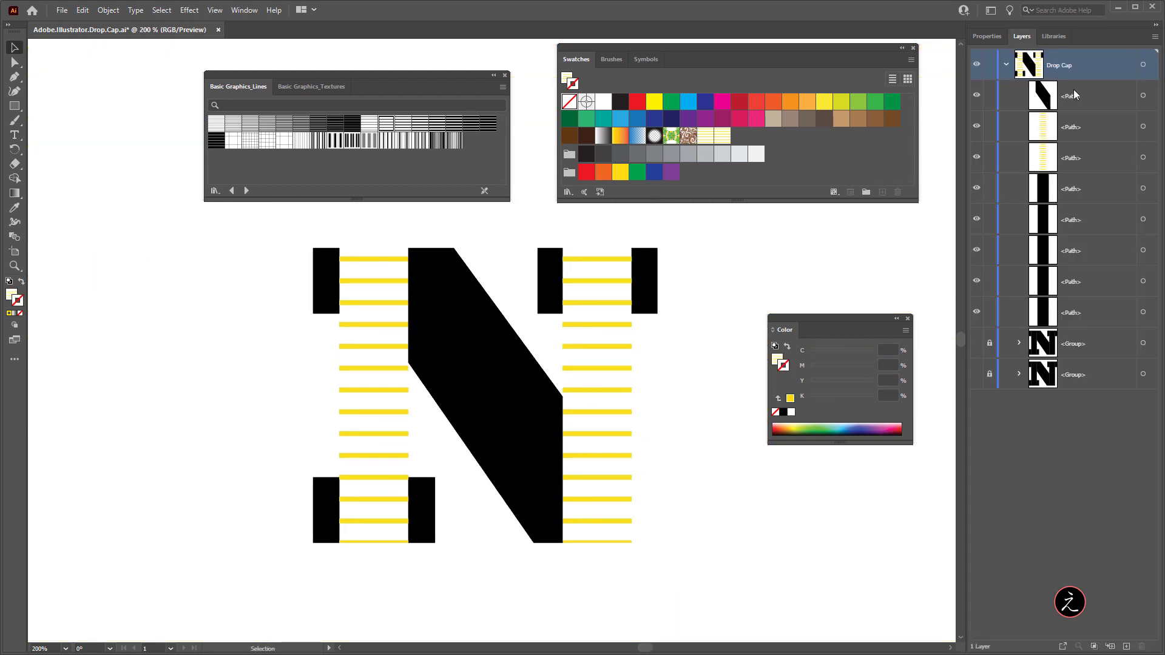
{"action": "left_click", "coordinate": [1143, 126]}
{"action": "left_click", "coordinate": [1143, 157], "text": "shift"}
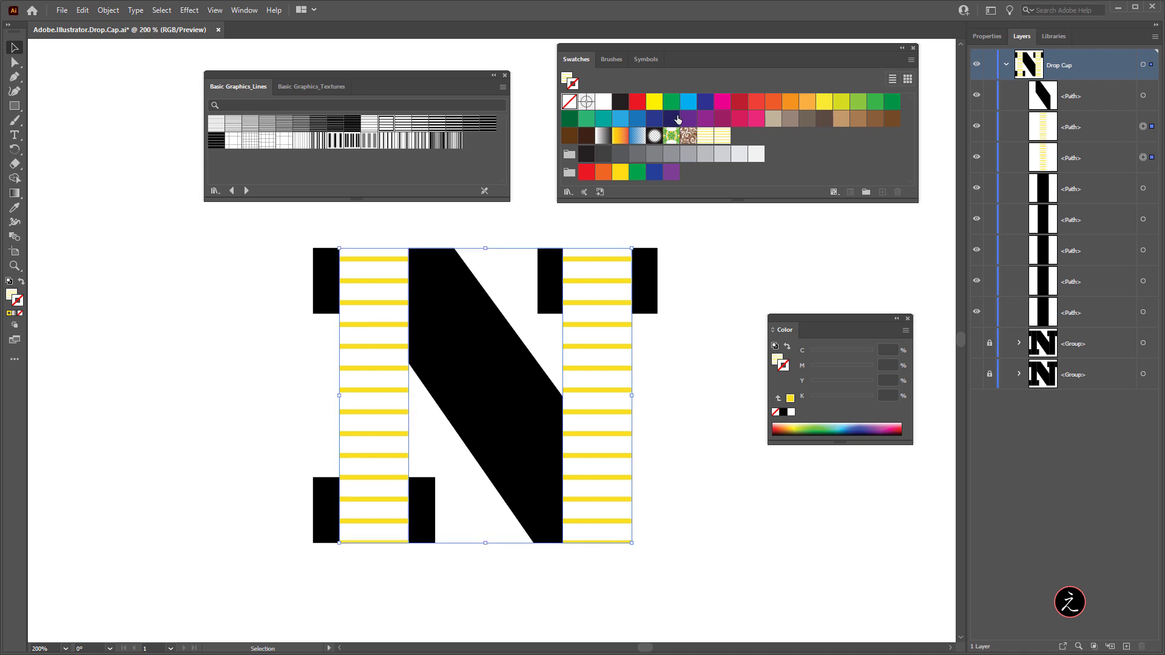
{"action": "left_click", "coordinate": [188, 11]}
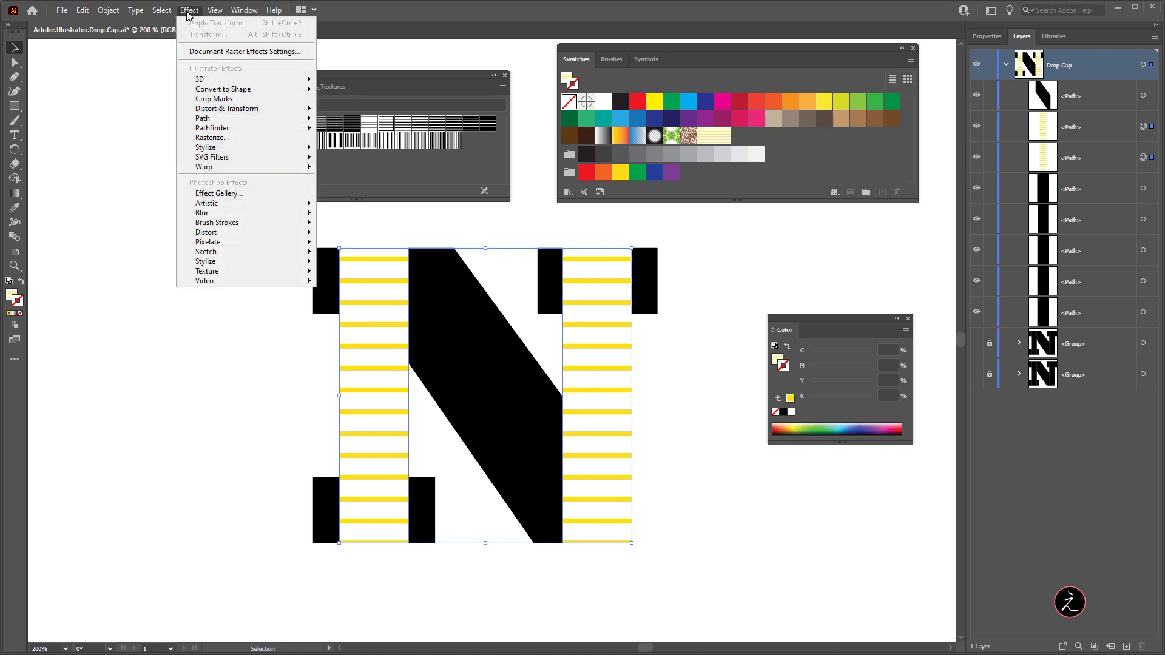
{"action": "mouse_move", "coordinate": [275, 115]}
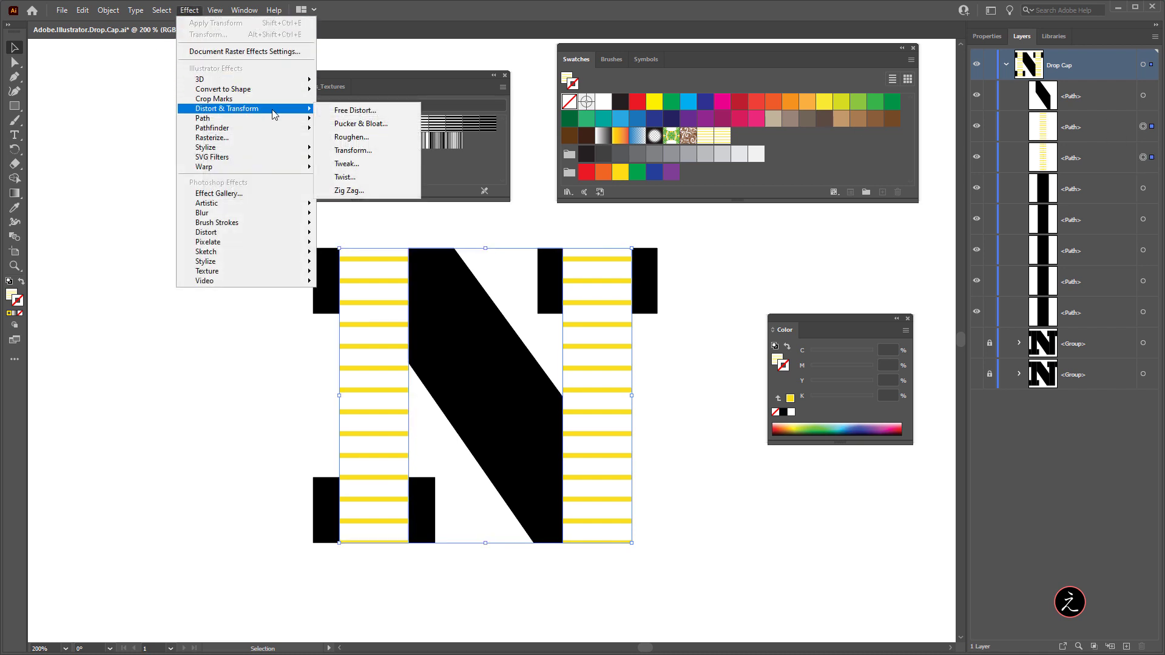
{"action": "left_click", "coordinate": [394, 150]}
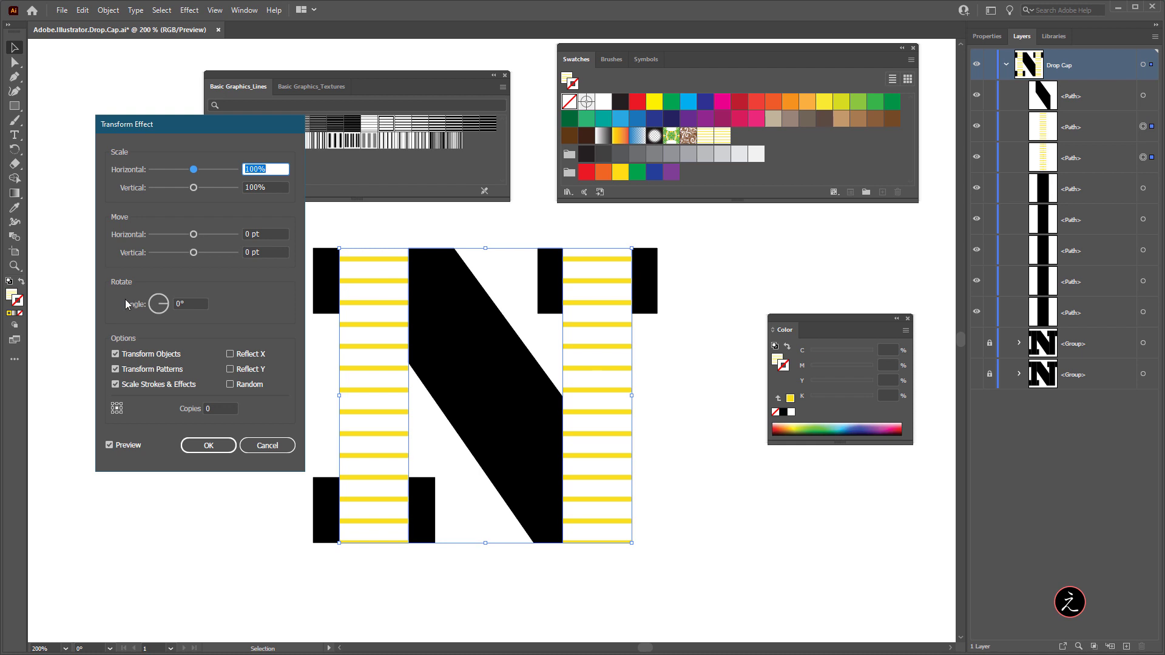
- Try rotating the stems together with their pattern to 302°, and reset the angle to 0°
{"action": "left_click", "coordinate": [169, 307]}
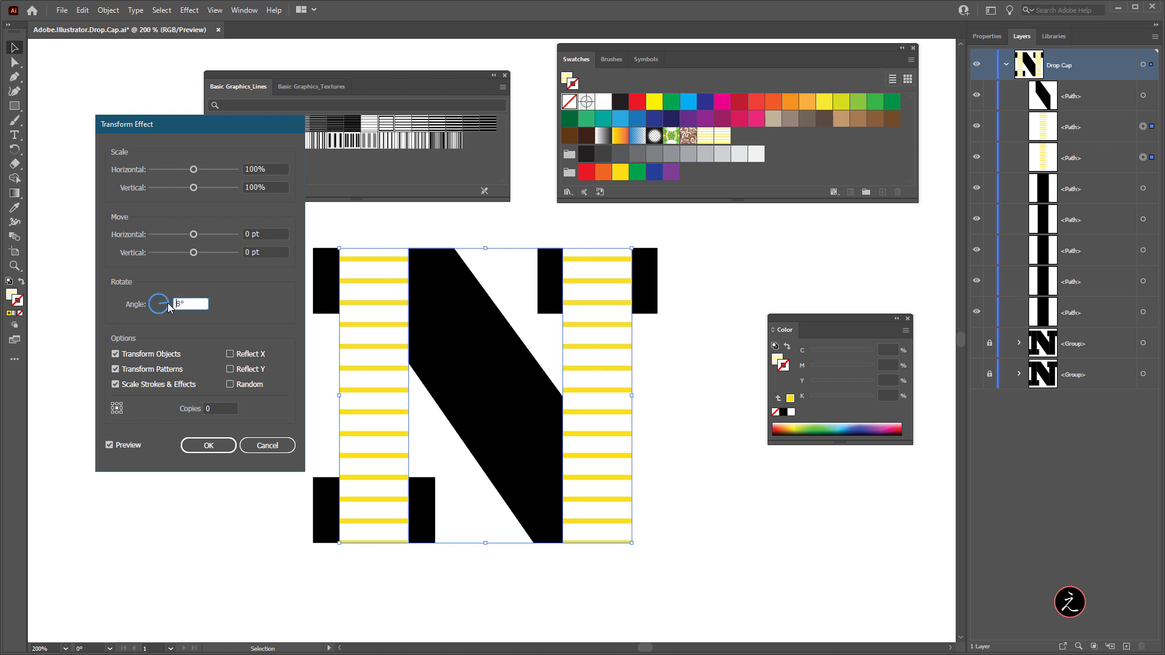
{"action": "left_click_drag", "start_coordinate": [168, 307], "coordinate": [165, 315]}
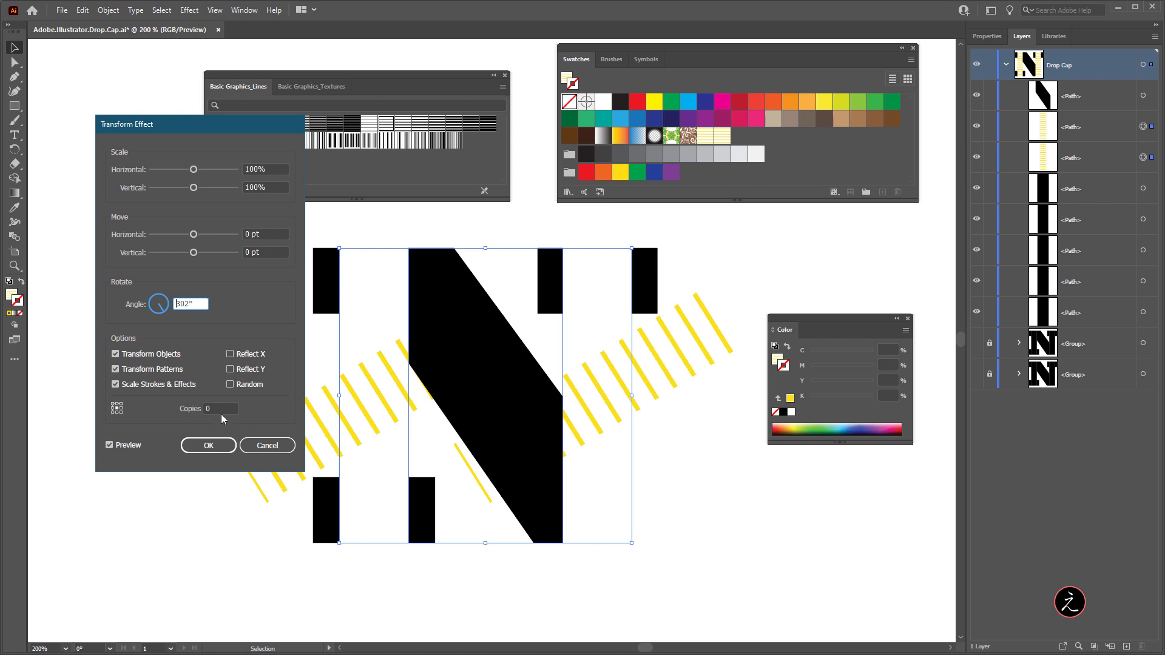
{"action": "double_click", "coordinate": [194, 301]}
{"action": "type", "text": "0"}
{"action": "key", "text": "Tab"}
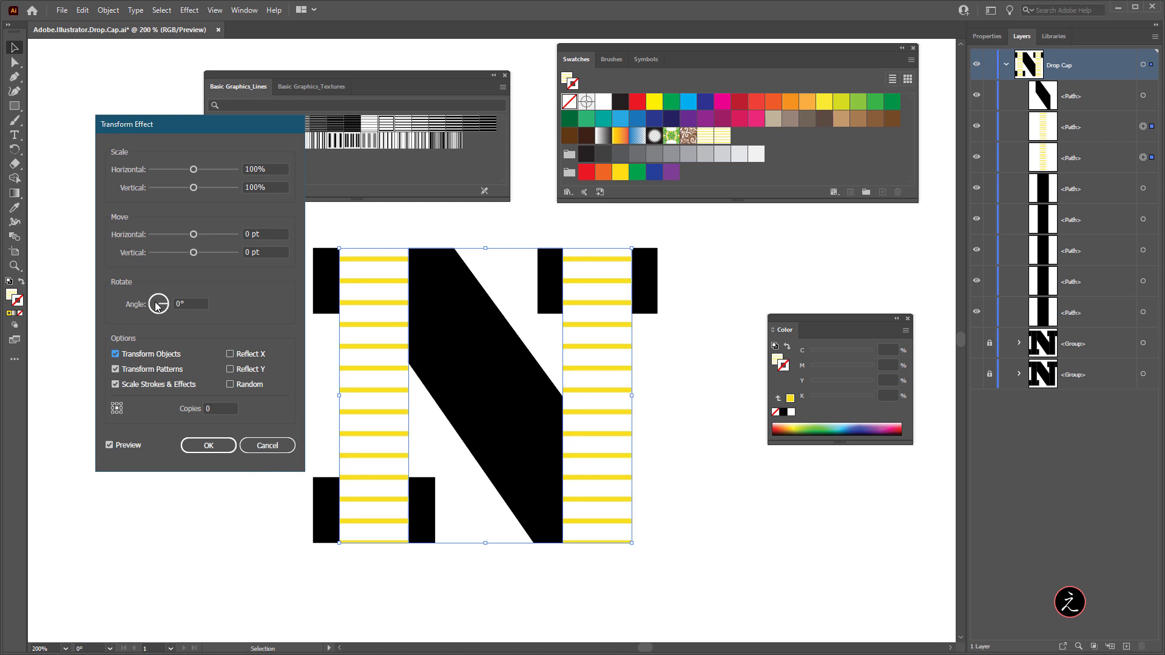
- Exclude the objects from the Transform effect and rotate only the stems' line pattern by -45°
{"action": "left_click", "coordinate": [116, 355]}
{"action": "left_click", "coordinate": [194, 304]}
{"action": "type", "text": "-45"}
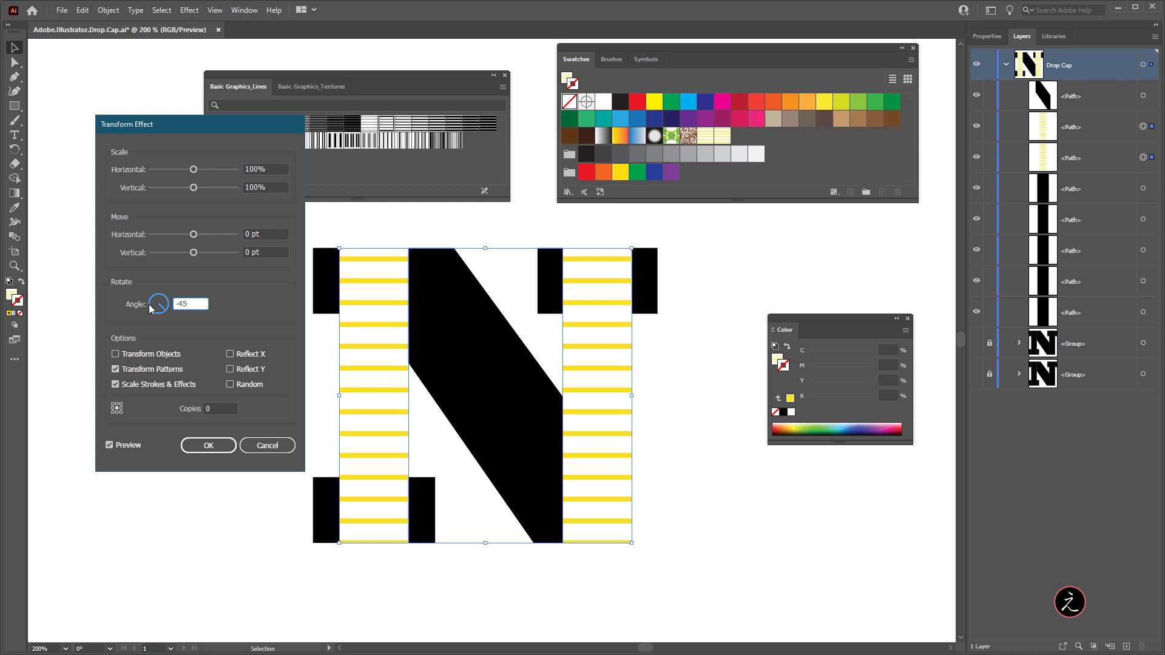
{"action": "key", "text": "Tab"}
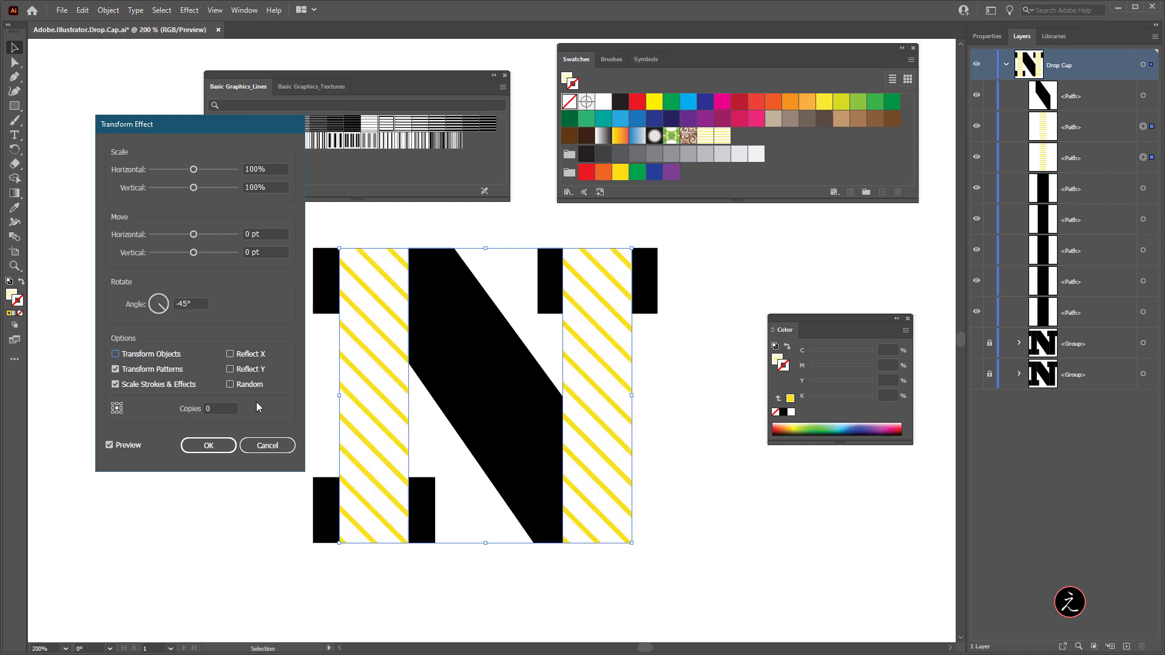
- Apply the stems' pattern rotation and select the five black serif pieces of the N
{"action": "left_click", "coordinate": [208, 446]}
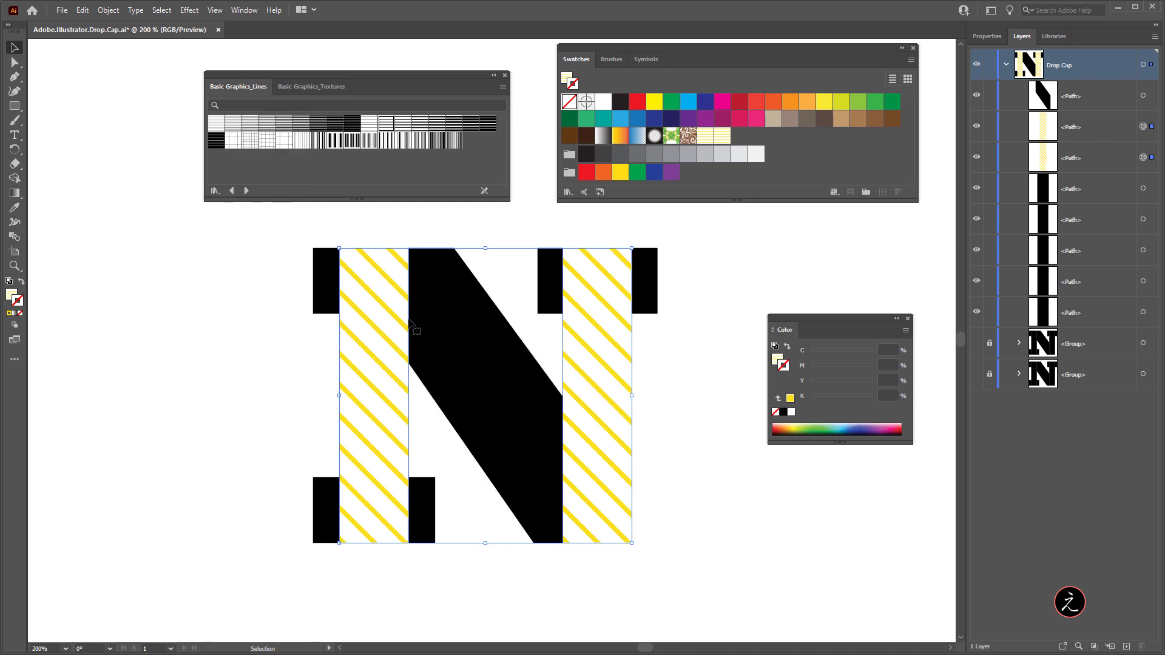
{"action": "left_click", "coordinate": [322, 288]}
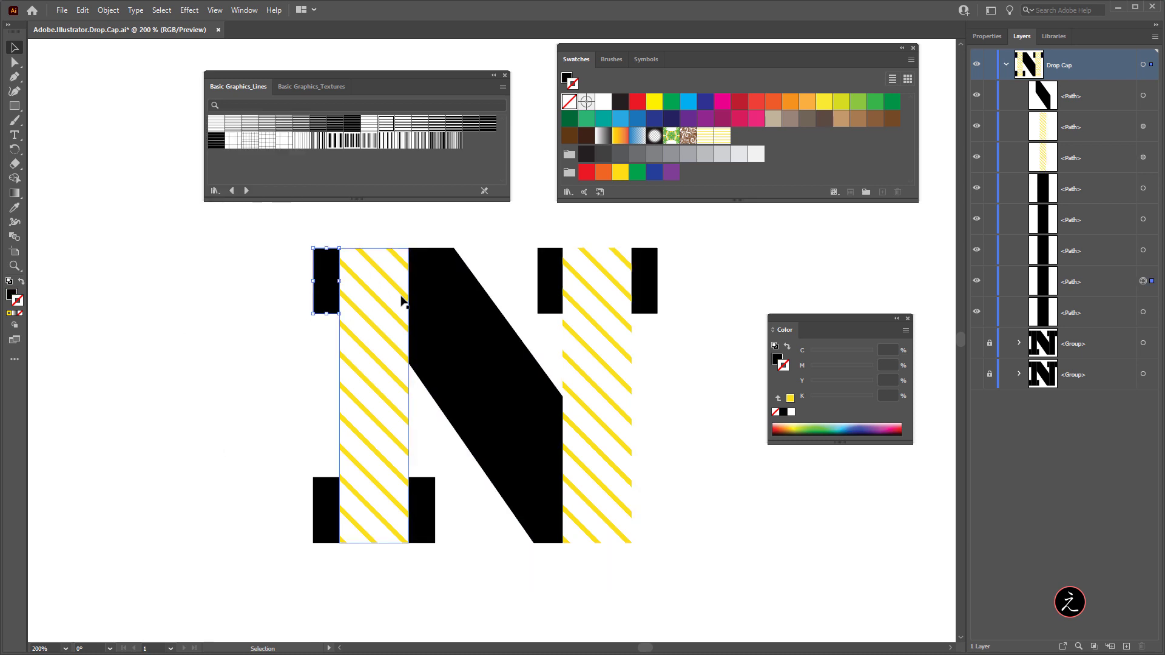
{"action": "left_click", "coordinate": [552, 287]}
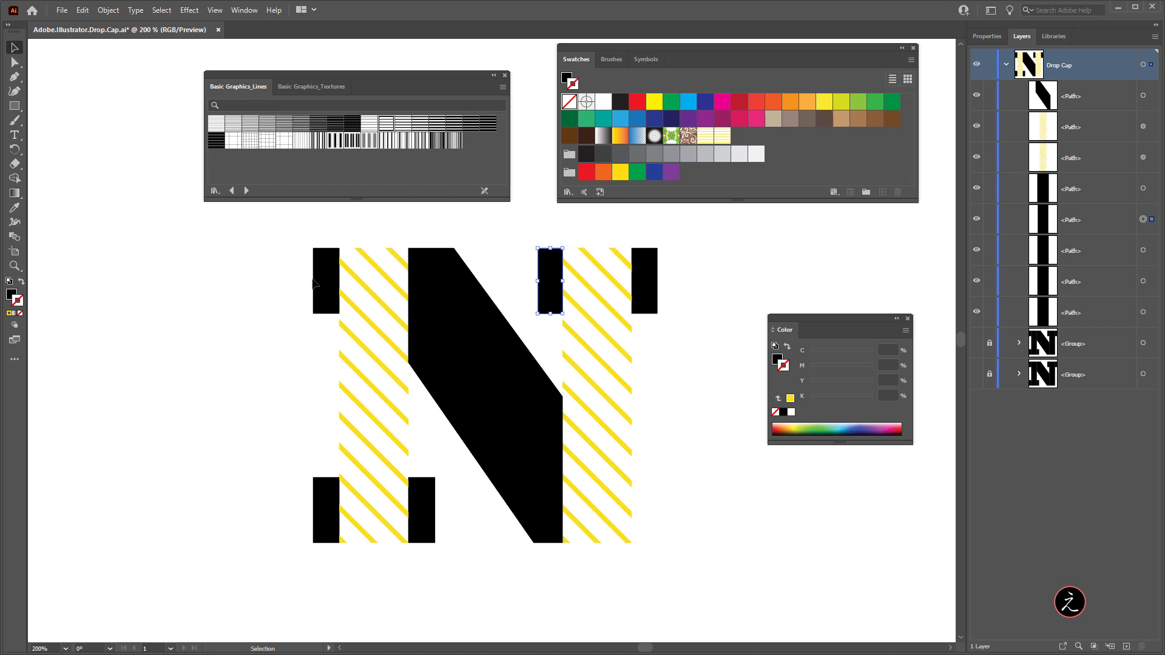
{"action": "left_click", "coordinate": [332, 282], "text": "shift"}
{"action": "left_click", "coordinate": [644, 285], "text": "shift"}
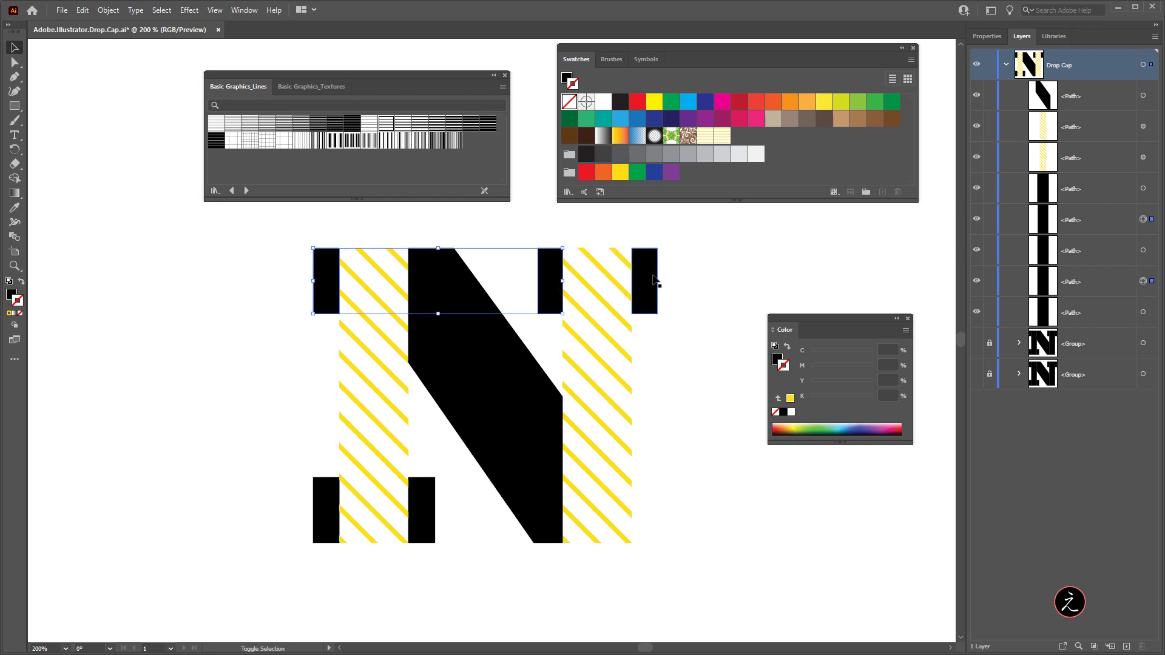
{"action": "left_click", "coordinate": [331, 492], "text": "shift"}
{"action": "left_click", "coordinate": [423, 510], "text": "shift"}
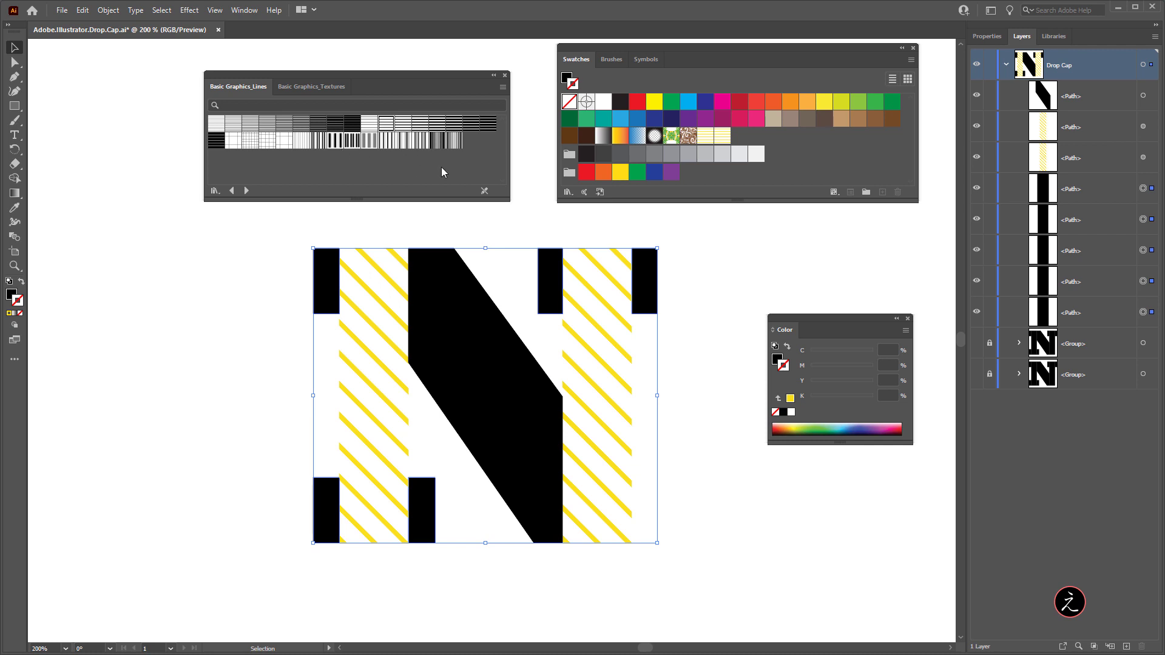
- Open the Basic Graphics_Textures pattern library
{"action": "left_click", "coordinate": [568, 194]}
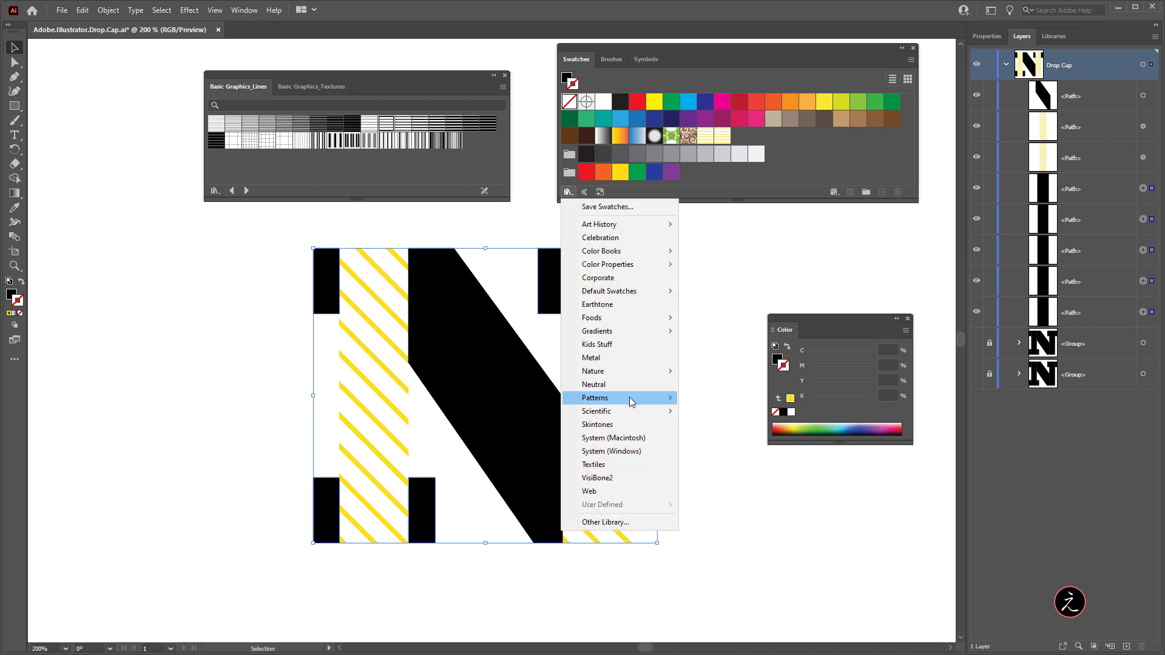
{"action": "mouse_move", "coordinate": [631, 397]}
{"action": "mouse_move", "coordinate": [754, 403]}
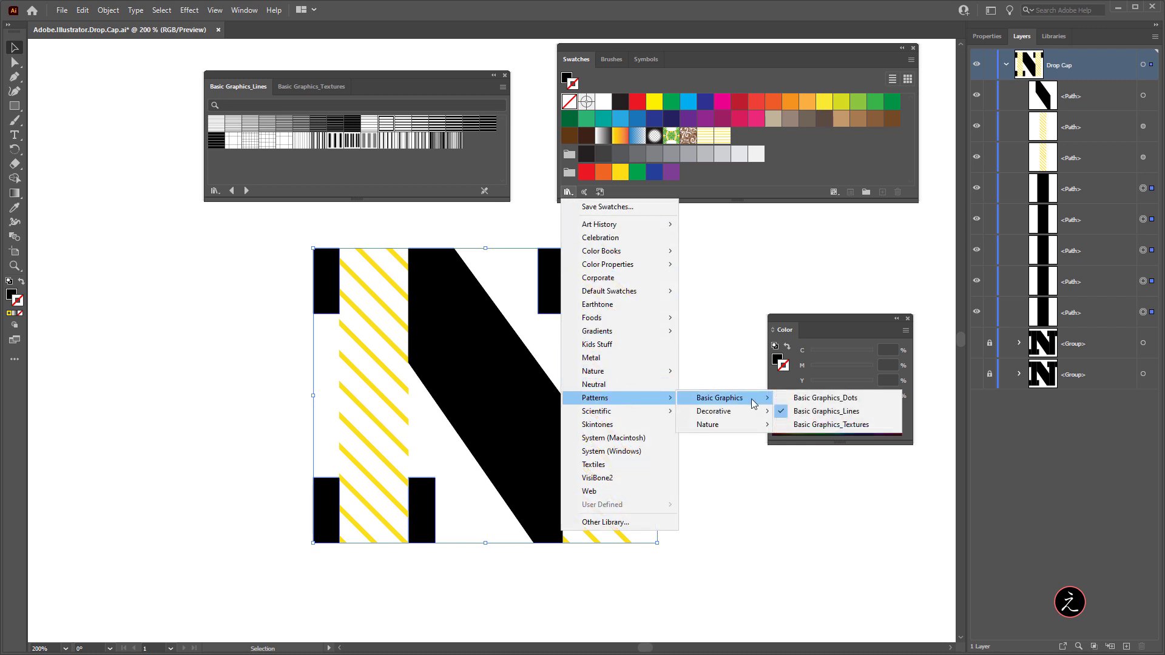
{"action": "left_click", "coordinate": [889, 424]}
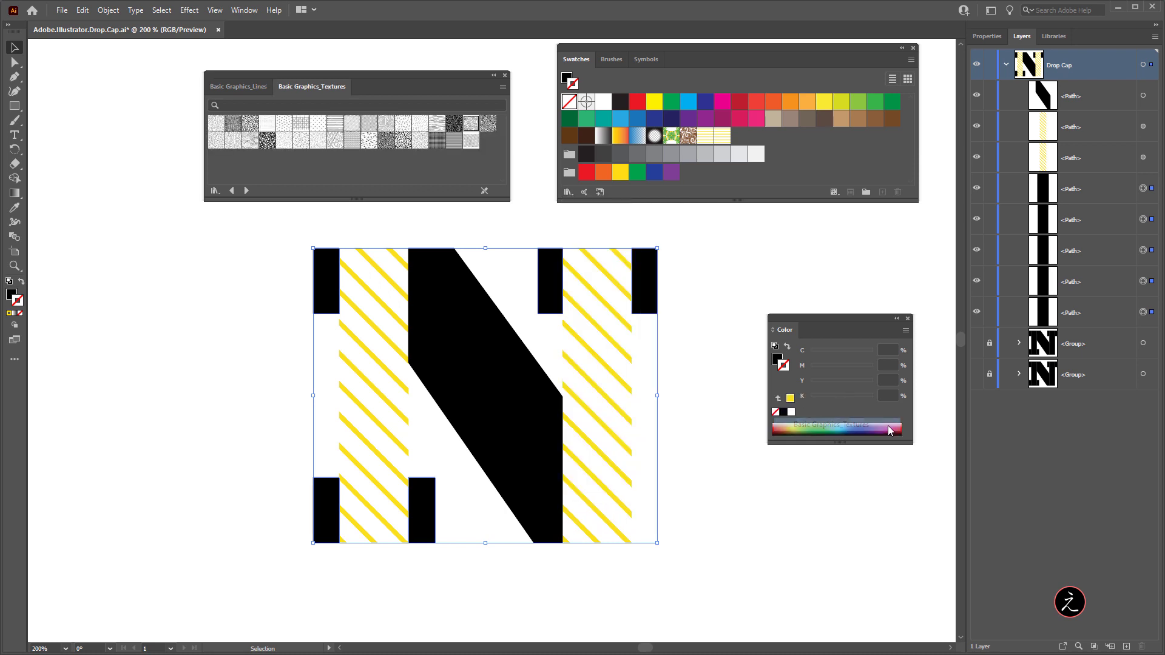
{"action": "left_click", "coordinate": [234, 146]}
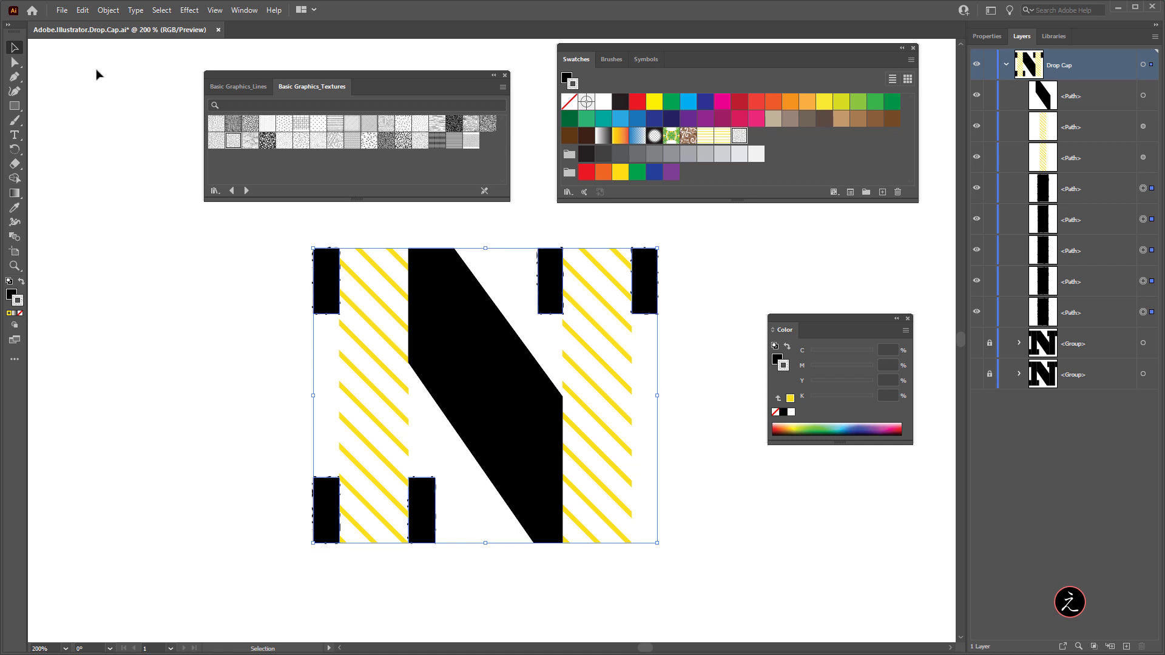
{"action": "left_click", "coordinate": [83, 10]}
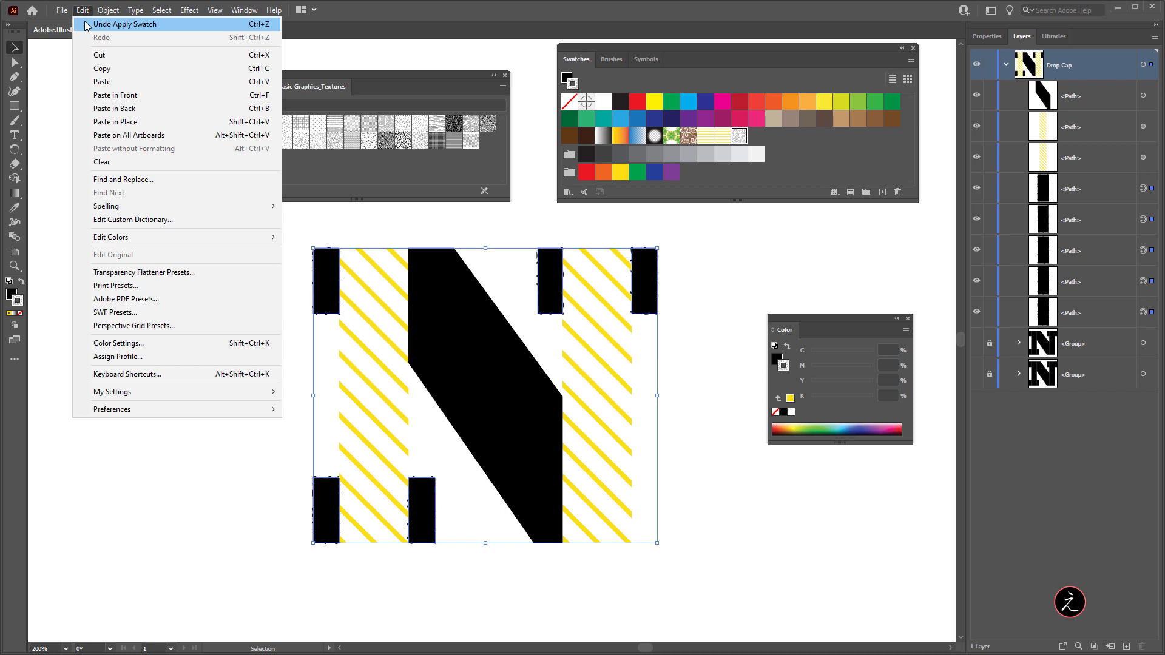
{"action": "left_click", "coordinate": [125, 24]}
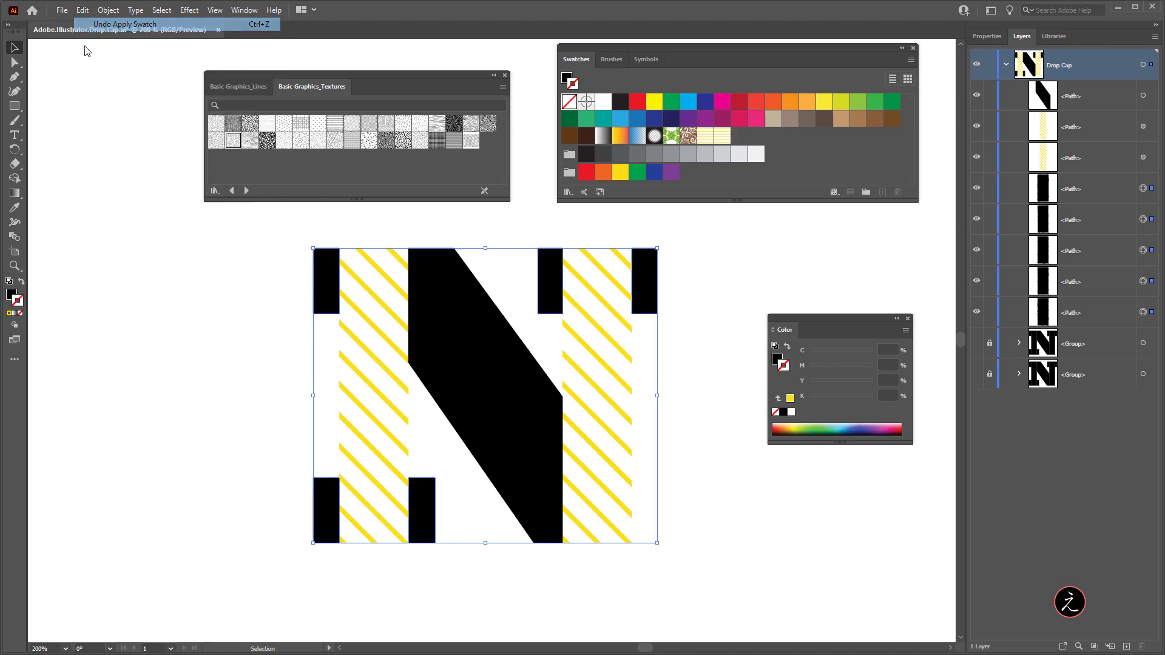
- Fill the five serif pieces with the Ripple texture pattern
{"action": "left_click", "coordinate": [13, 297]}
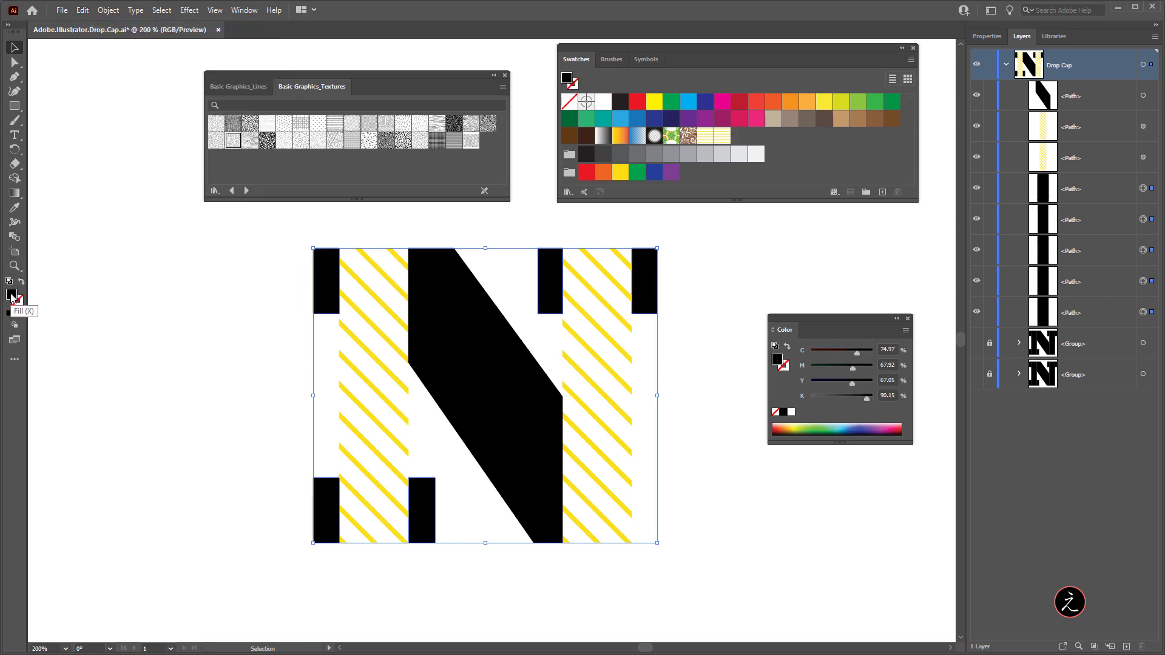
{"action": "left_click", "coordinate": [232, 141]}
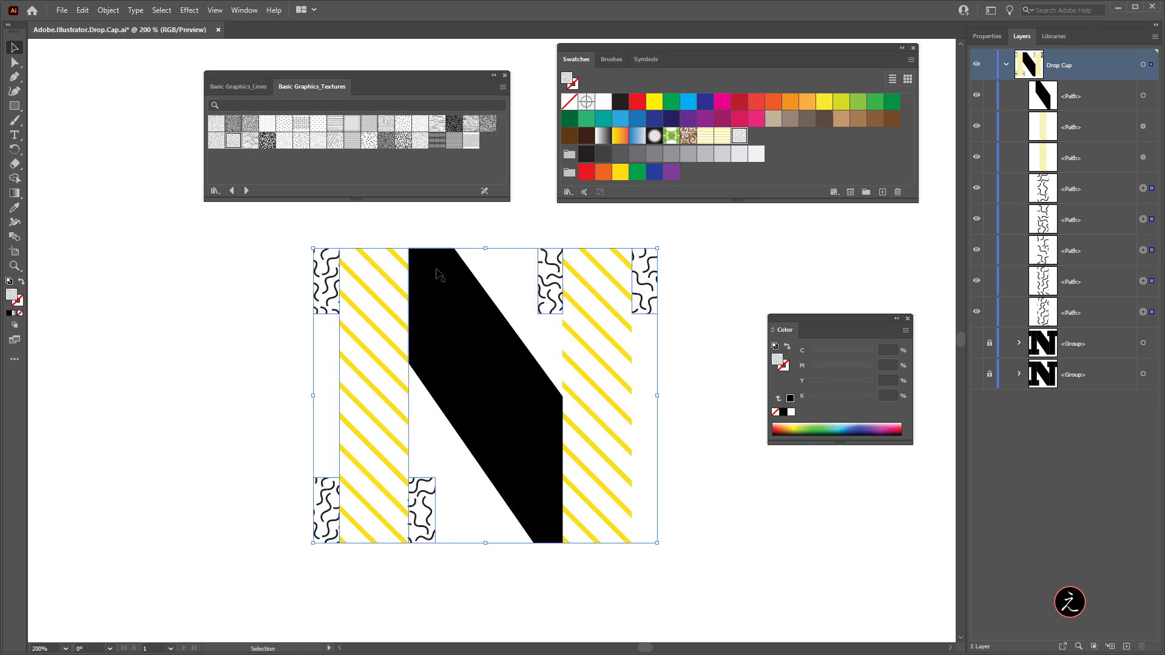
- Edit the Ripple pattern and recolor the stroke of all its wavy lines with the red from the Drop Cap library
{"action": "double_click", "coordinate": [739, 136]}
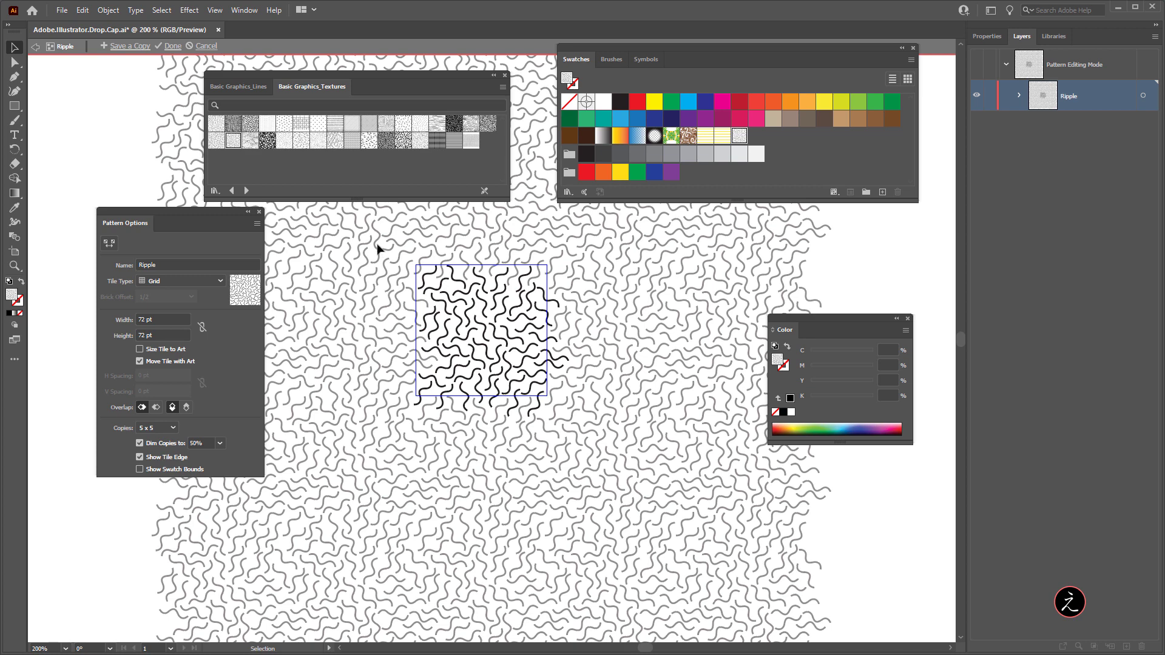
{"action": "mouse_move", "coordinate": [371, 237]}
{"action": "left_mouse_down"}
{"action": "mouse_move", "coordinate": [609, 423]}
{"action": "mouse_move", "coordinate": [575, 426]}
{"action": "left_mouse_up"}
{"action": "left_click", "coordinate": [17, 302]}
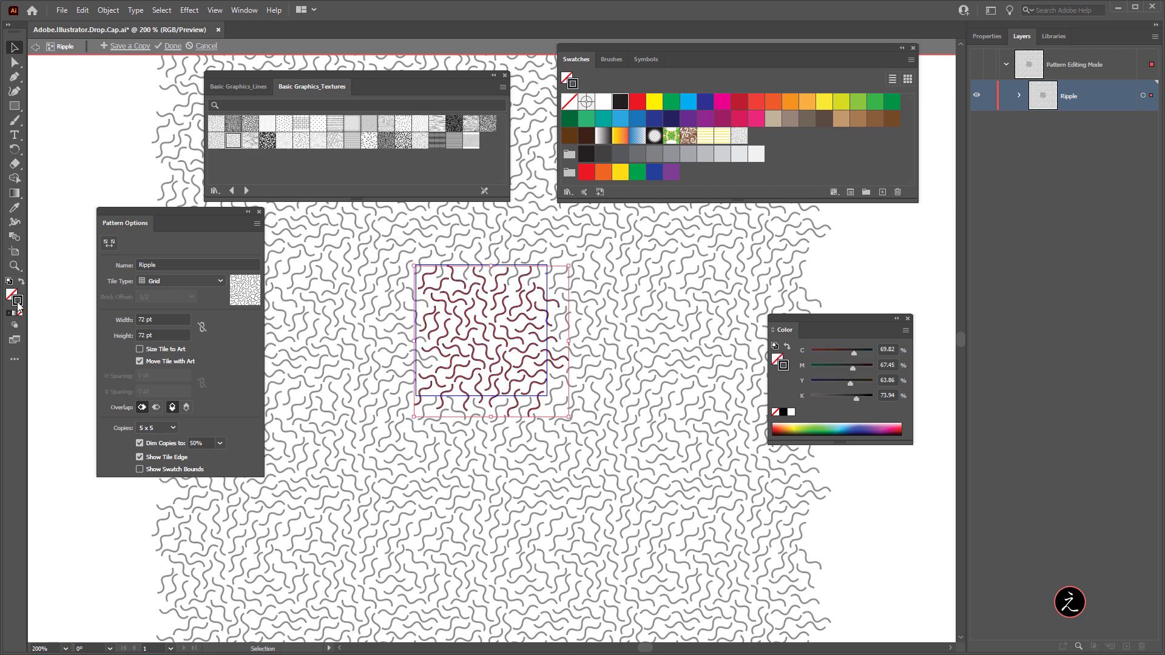
{"action": "left_click", "coordinate": [1053, 37]}
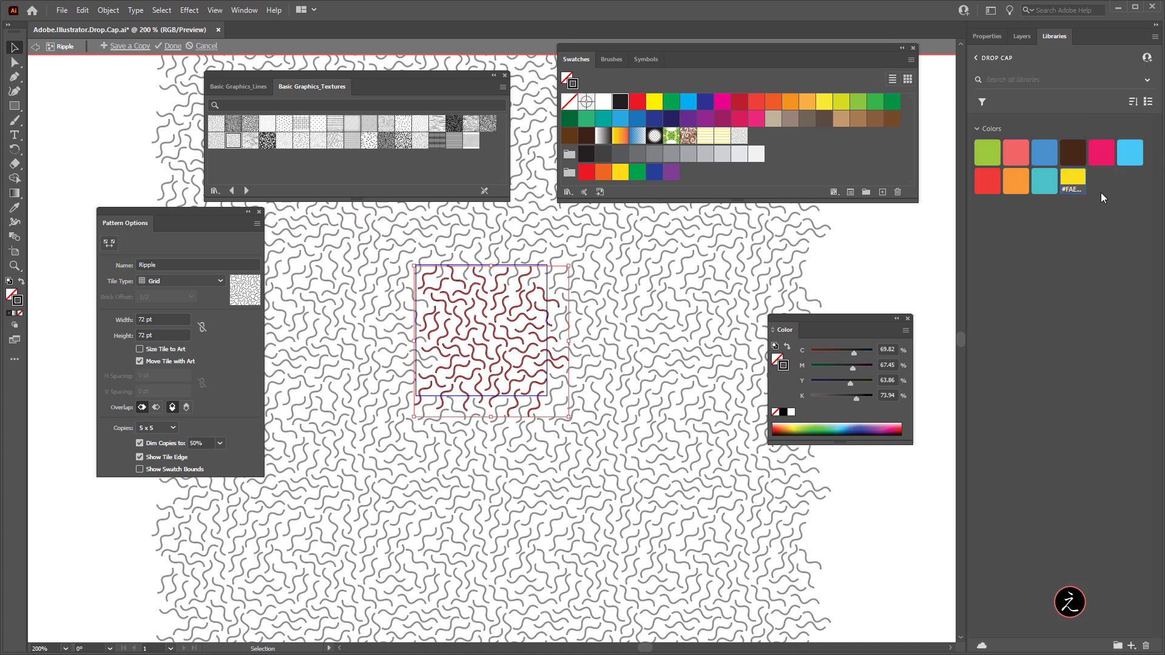
{"action": "left_click", "coordinate": [984, 180]}
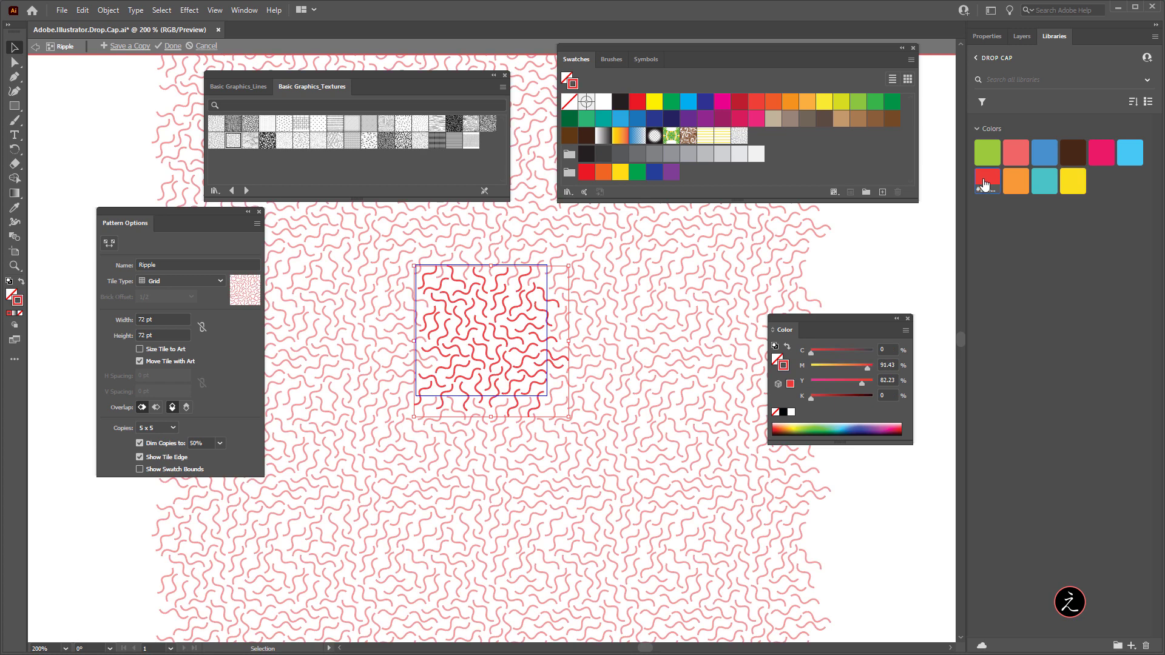
- Save a copy of the red Ripple pattern as New Pattern and finish editing the pattern
{"action": "left_click", "coordinate": [130, 46]}
{"action": "left_click", "coordinate": [737, 370]}
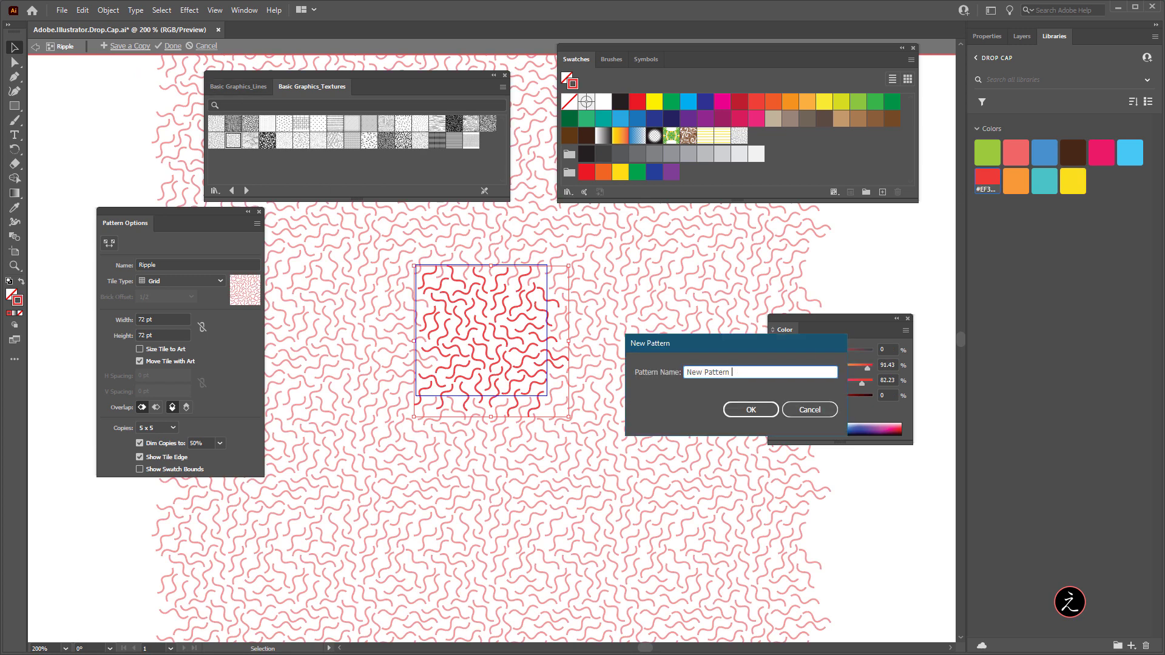
{"action": "left_click", "coordinate": [759, 412]}
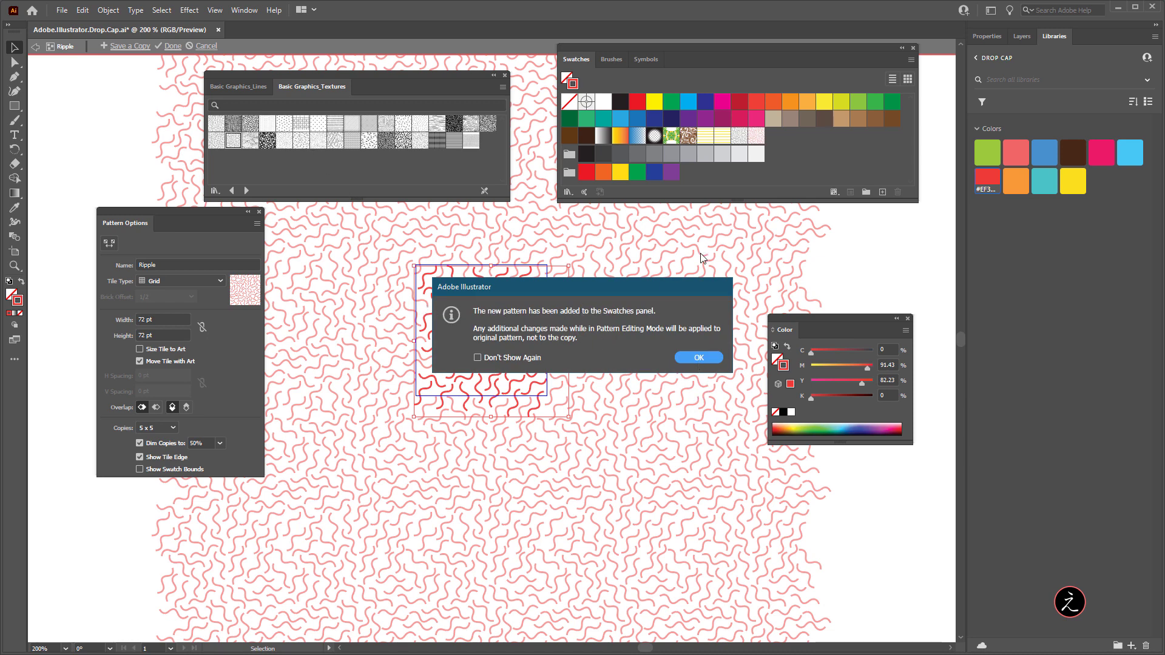
{"action": "left_click", "coordinate": [698, 357]}
{"action": "left_click", "coordinate": [172, 46]}
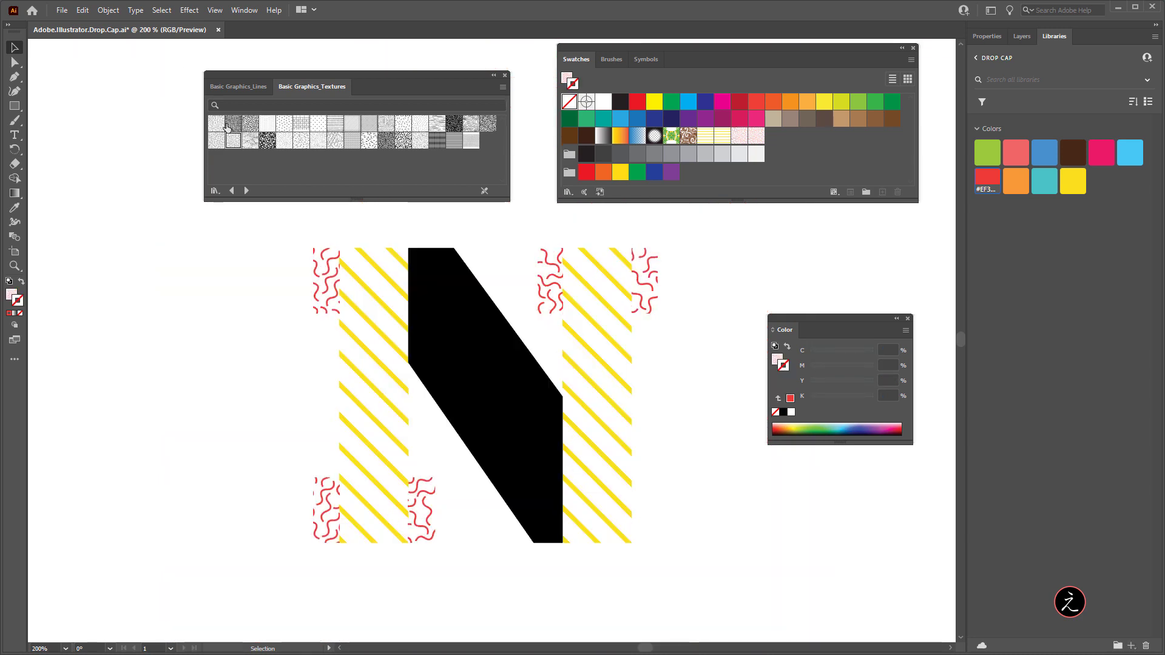
- Select all five red-patterned serif paths in the Drop Cap layer
{"action": "left_click", "coordinate": [1020, 36]}
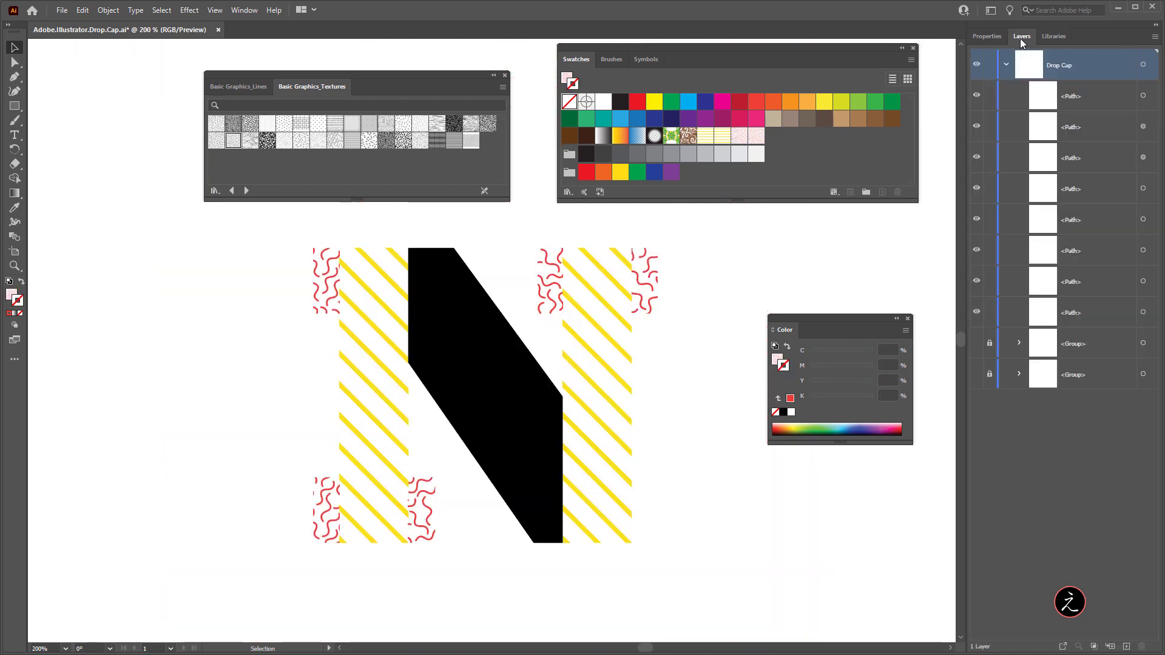
{"action": "left_click", "coordinate": [1088, 189]}
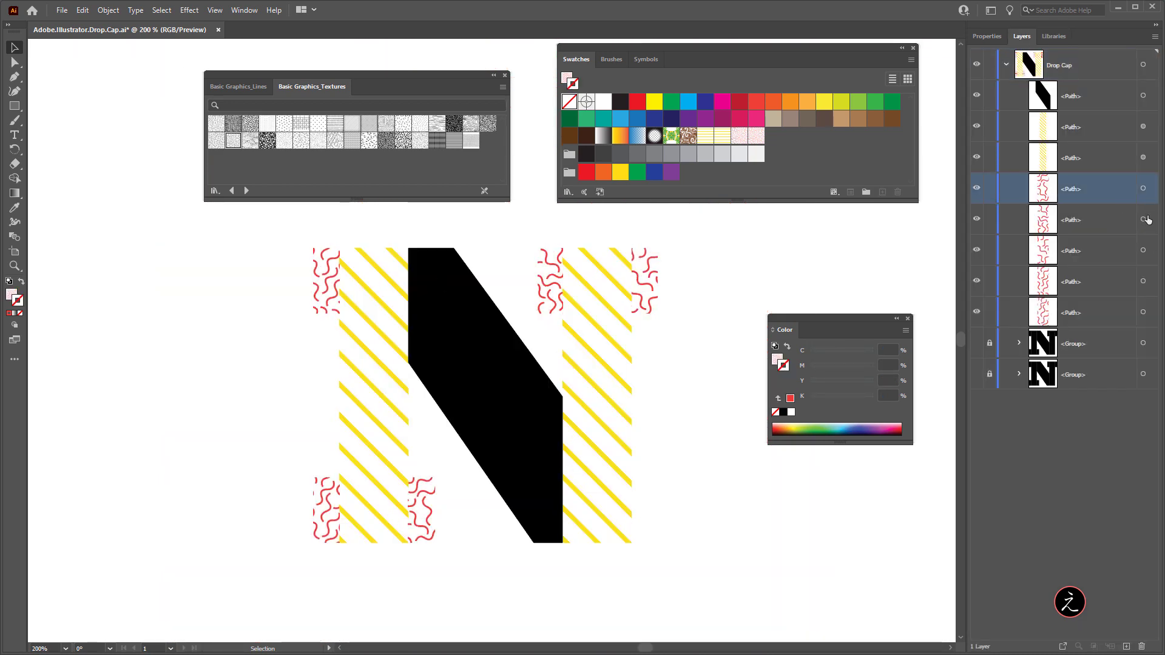
{"action": "left_click", "coordinate": [1143, 189]}
{"action": "left_click", "coordinate": [1142, 220], "text": "shift"}
{"action": "left_click", "coordinate": [1142, 250], "text": "shift"}
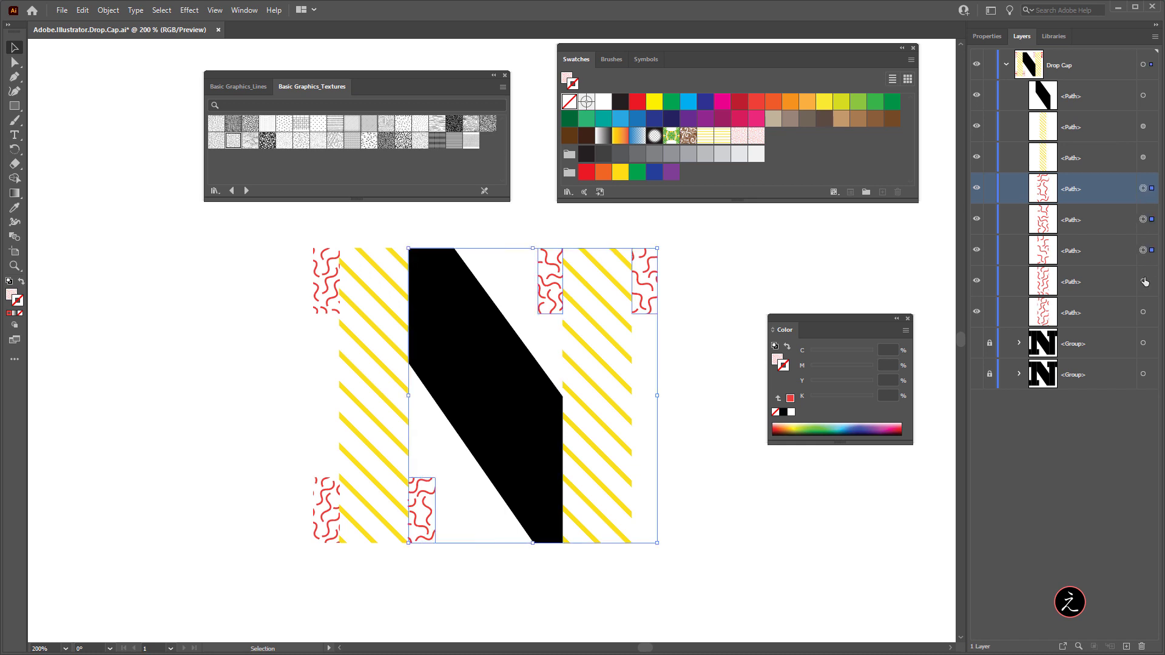
{"action": "left_click", "coordinate": [1144, 280], "text": "shift"}
{"action": "left_click", "coordinate": [1144, 313], "text": "shift"}
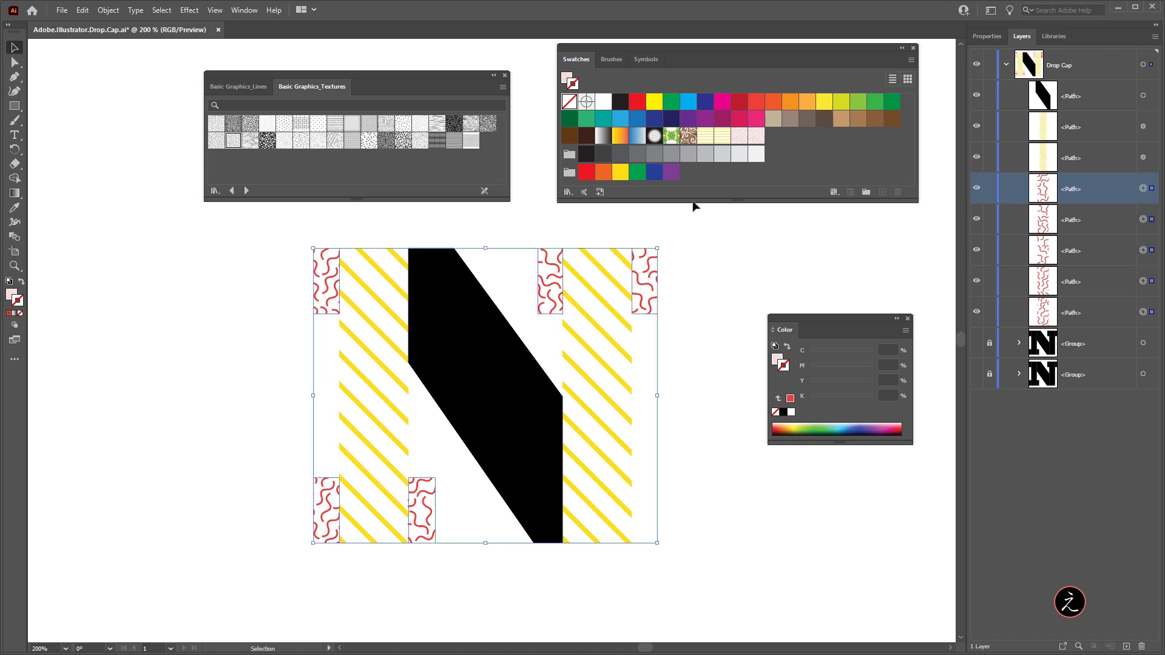
- Apply a Transform effect that excludes the objects and rotates only the serifs' pattern by 45°
{"action": "left_click", "coordinate": [189, 10]}
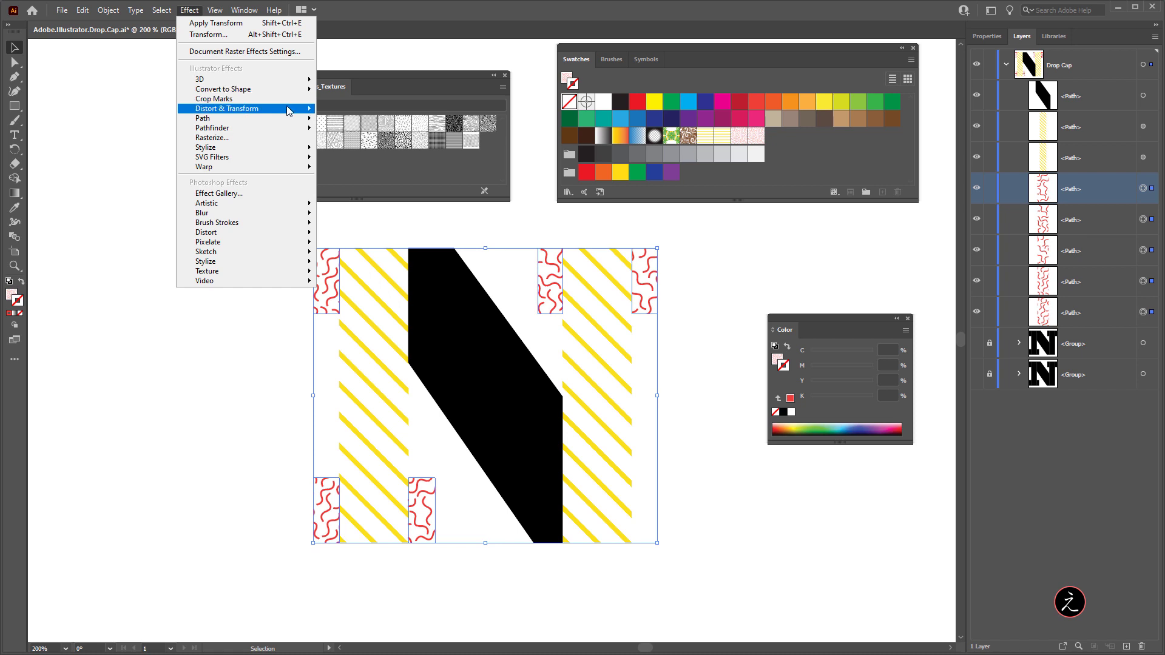
{"action": "mouse_move", "coordinate": [287, 107]}
{"action": "left_click", "coordinate": [392, 150]}
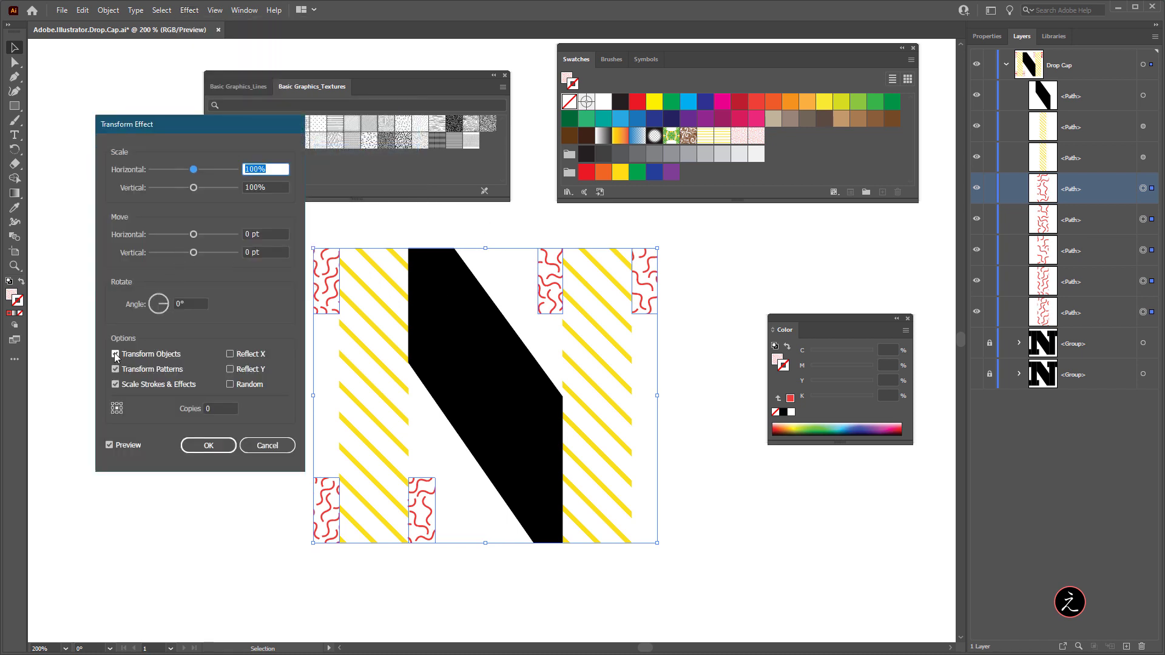
{"action": "left_click", "coordinate": [115, 353]}
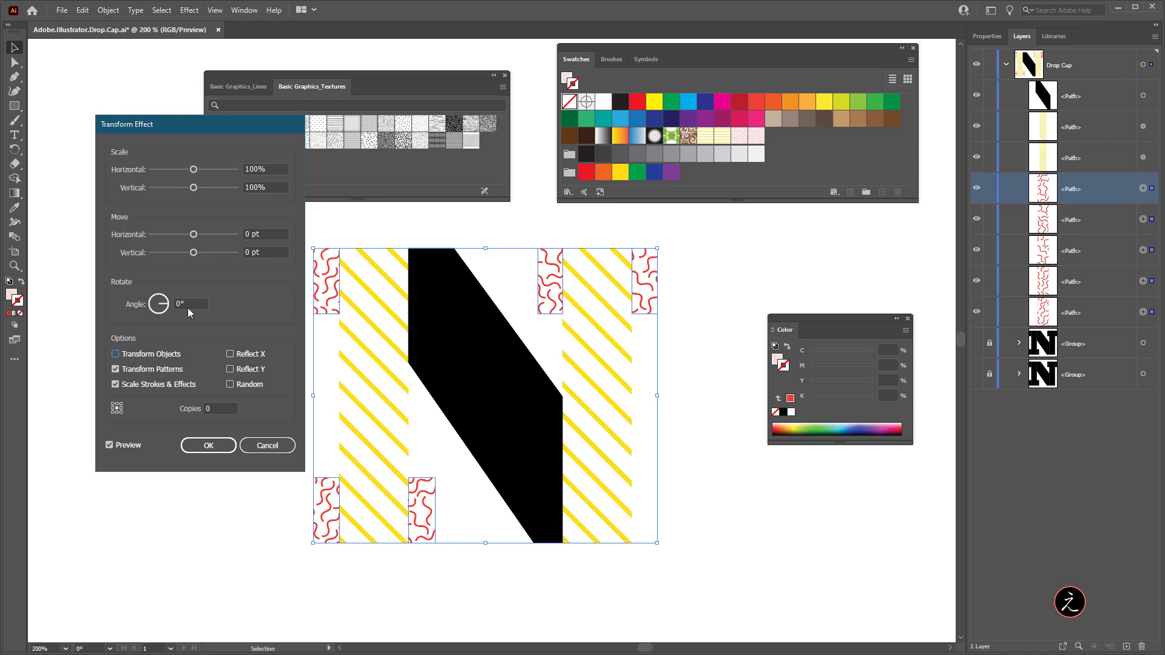
{"action": "left_click", "coordinate": [188, 306]}
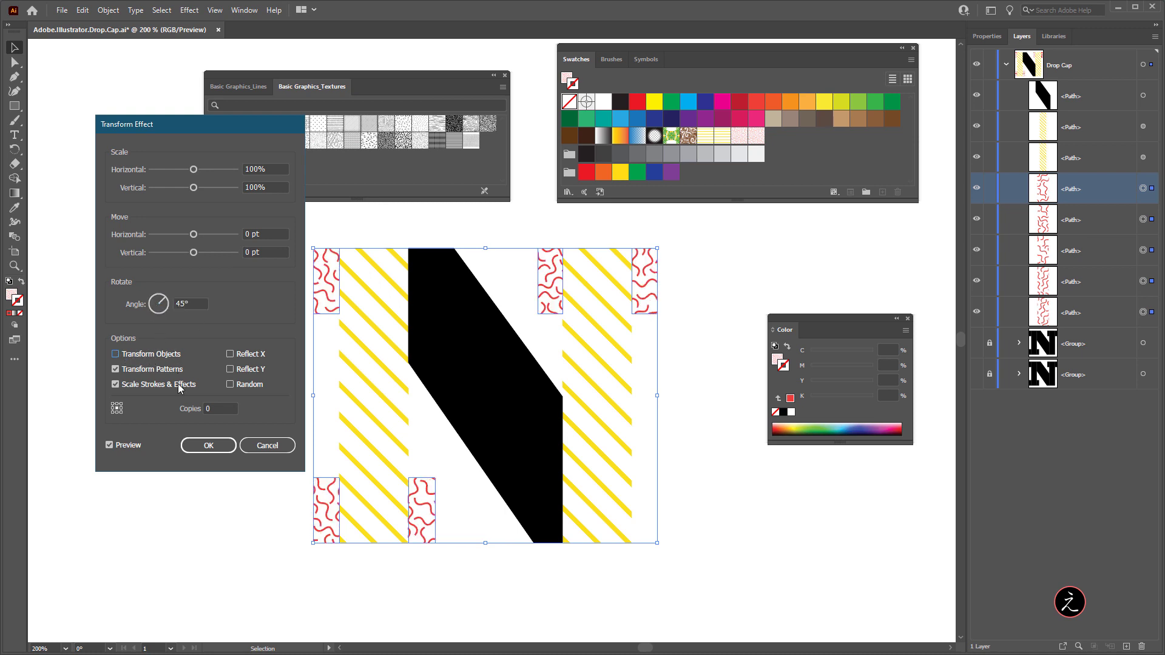
{"action": "left_click", "coordinate": [207, 444]}
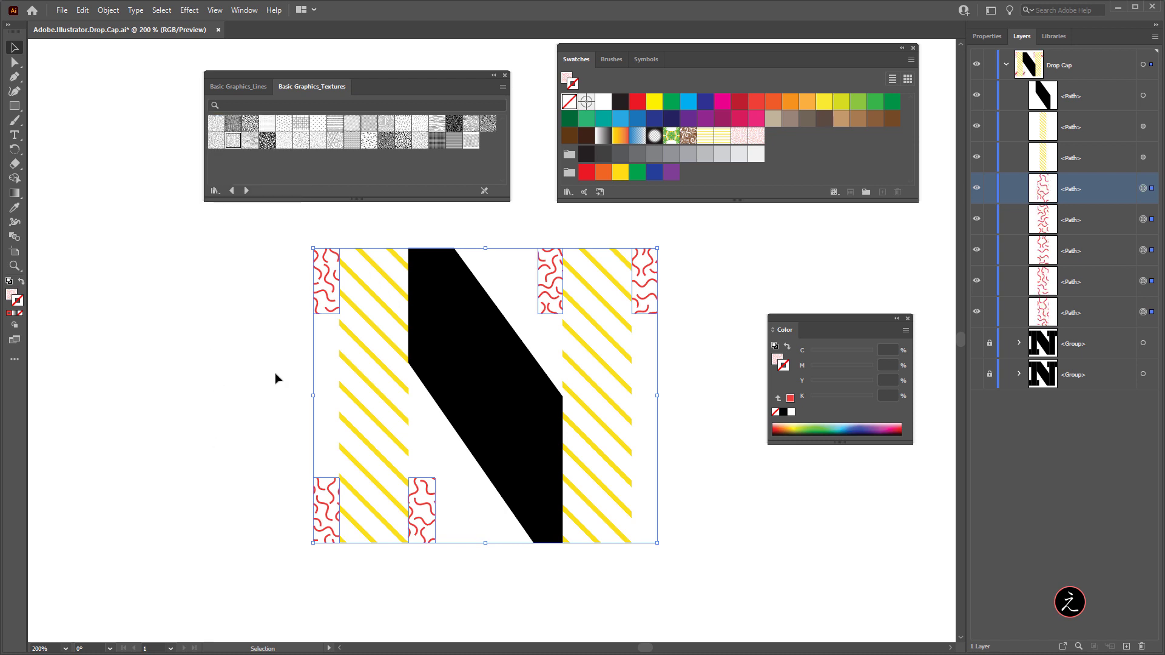
- Fill the black diagonal of the N with the Mezzotint Irregular texture pattern
{"action": "left_click", "coordinate": [484, 350]}
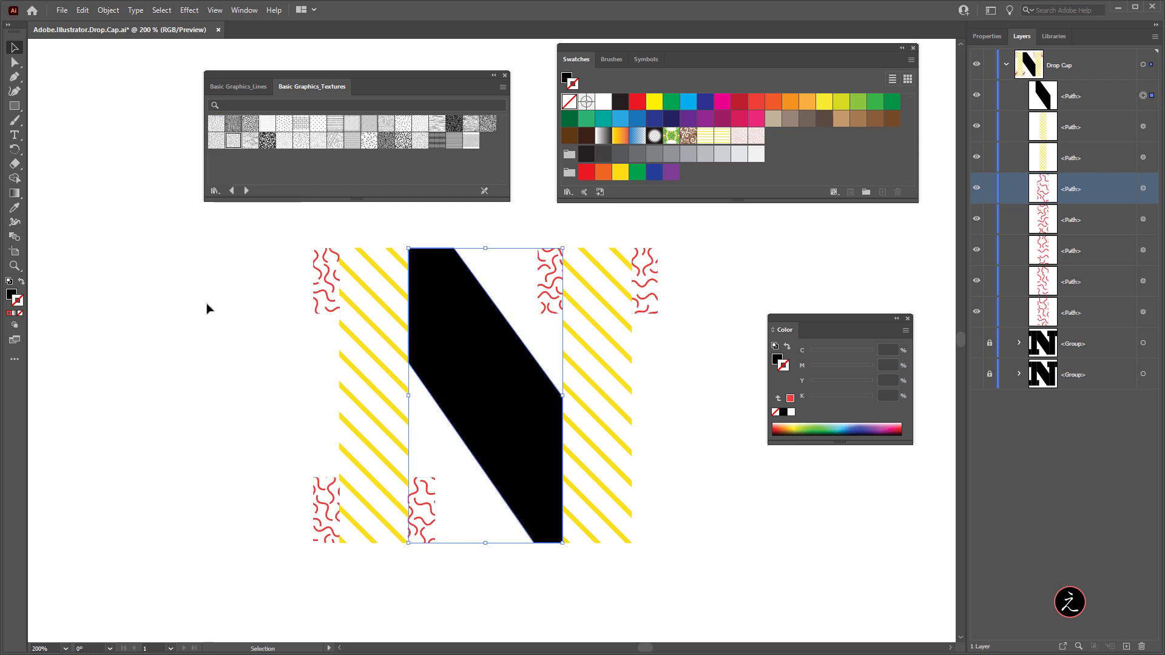
{"action": "left_click", "coordinate": [12, 296]}
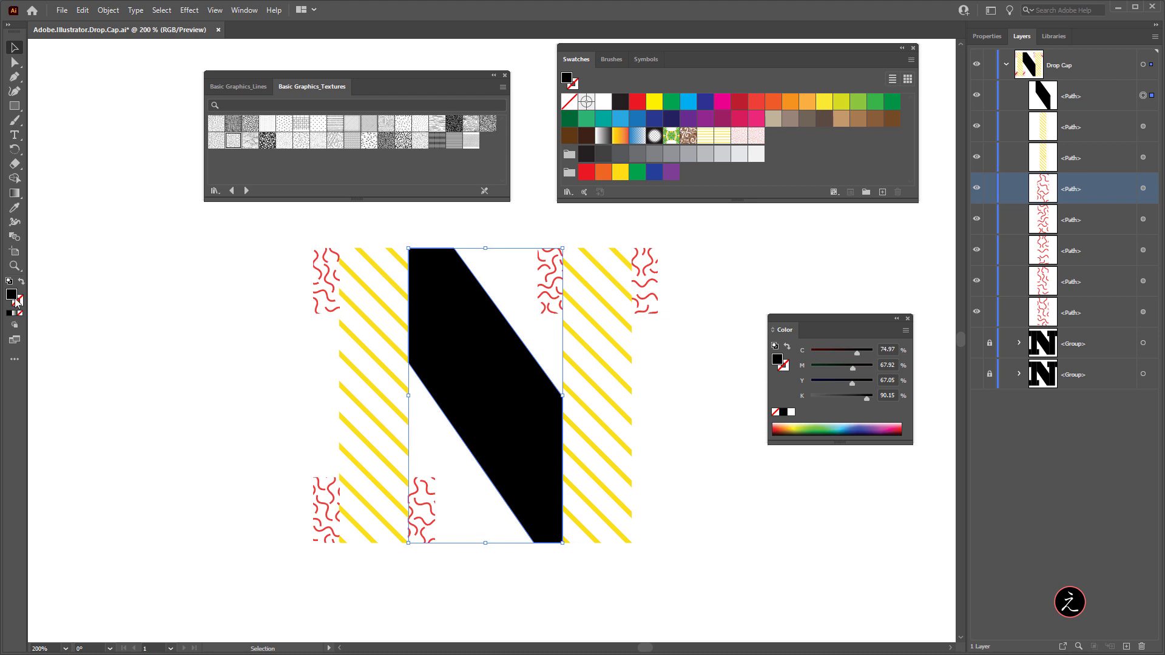
{"action": "left_click", "coordinate": [473, 127]}
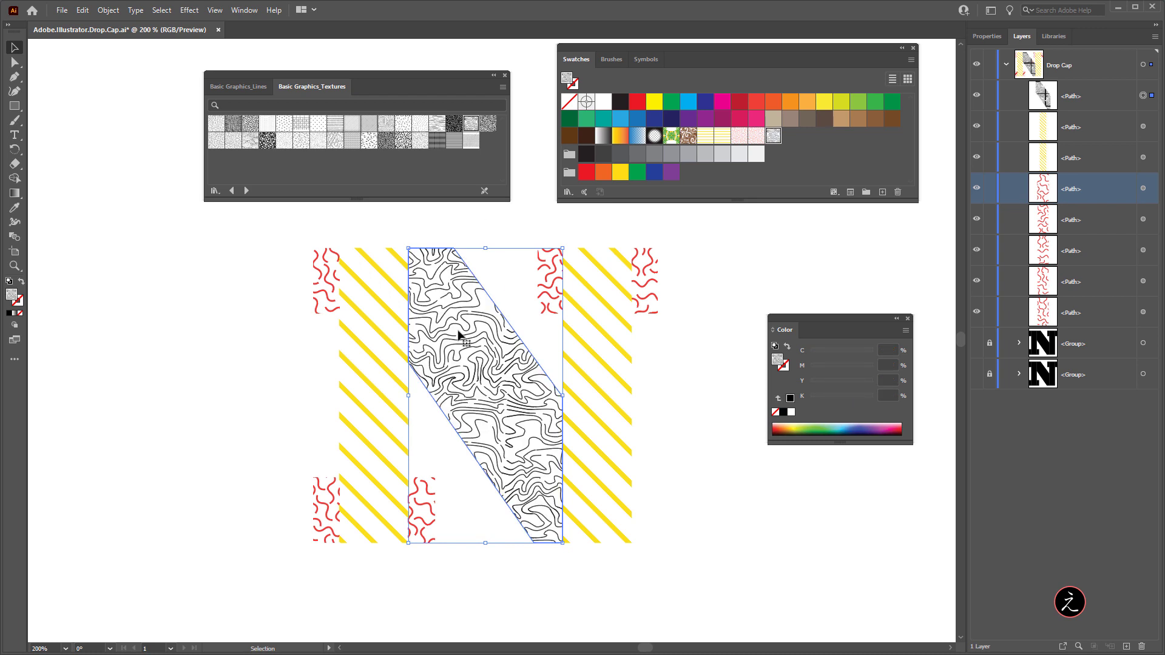
- Open the Mezzotint Irregular pattern for editing and recolor the strokes of all its tile artwork white
{"action": "double_click", "coordinate": [774, 136]}
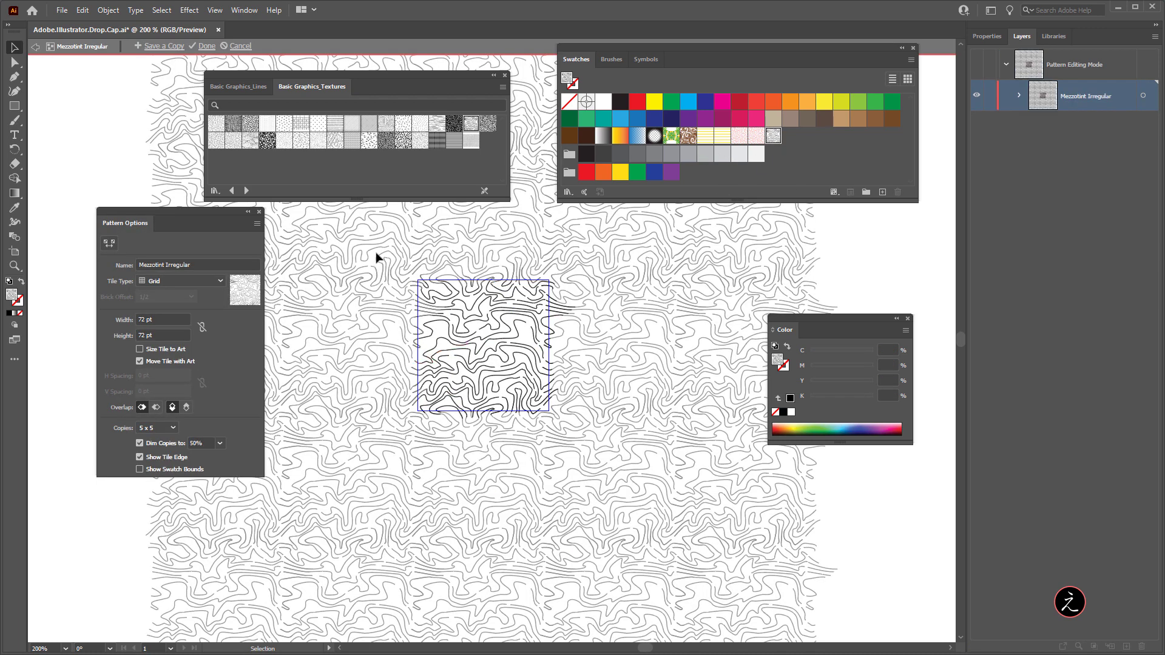
{"action": "key", "text": "ctrl+a"}
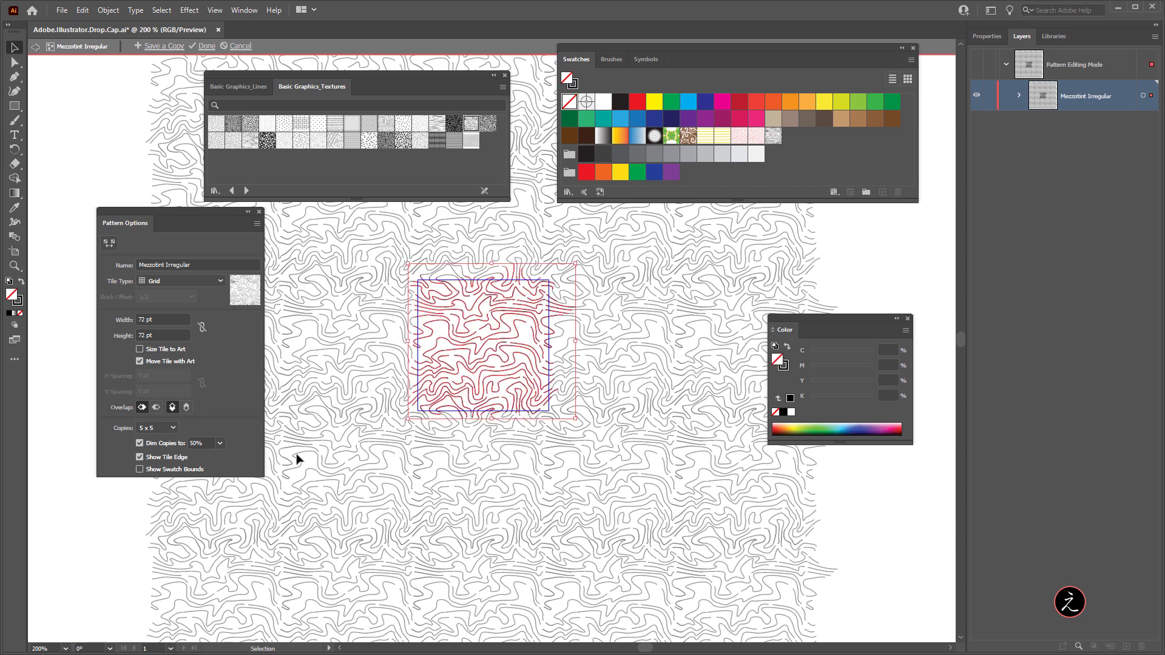
{"action": "left_click", "coordinate": [18, 301]}
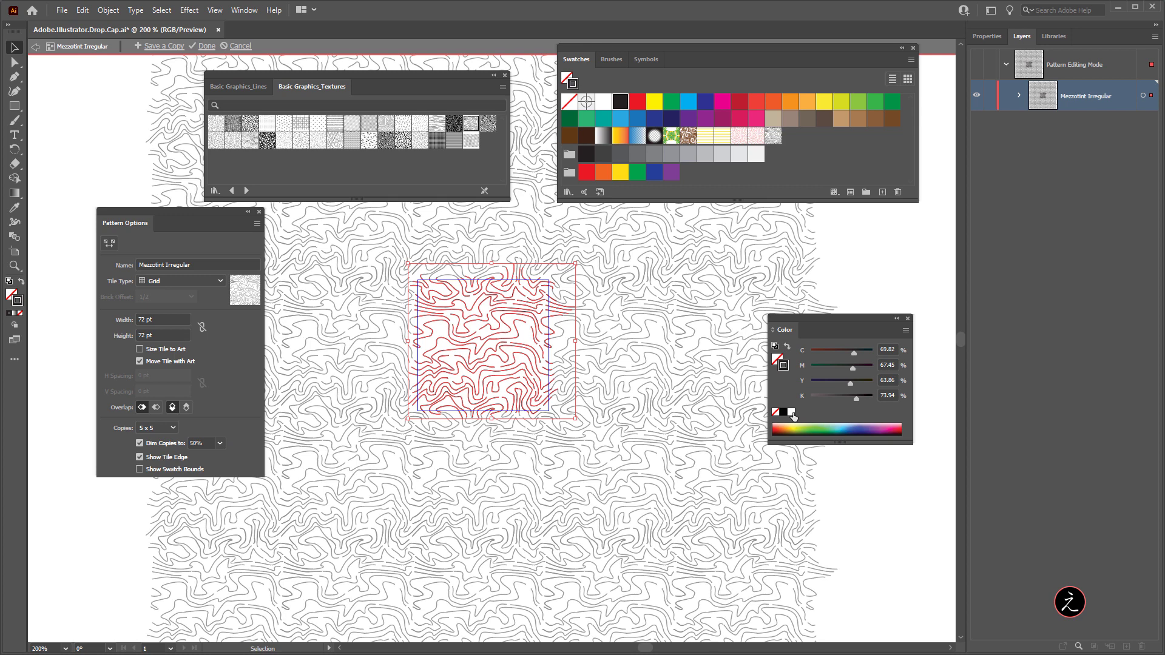
{"action": "left_click", "coordinate": [792, 413]}
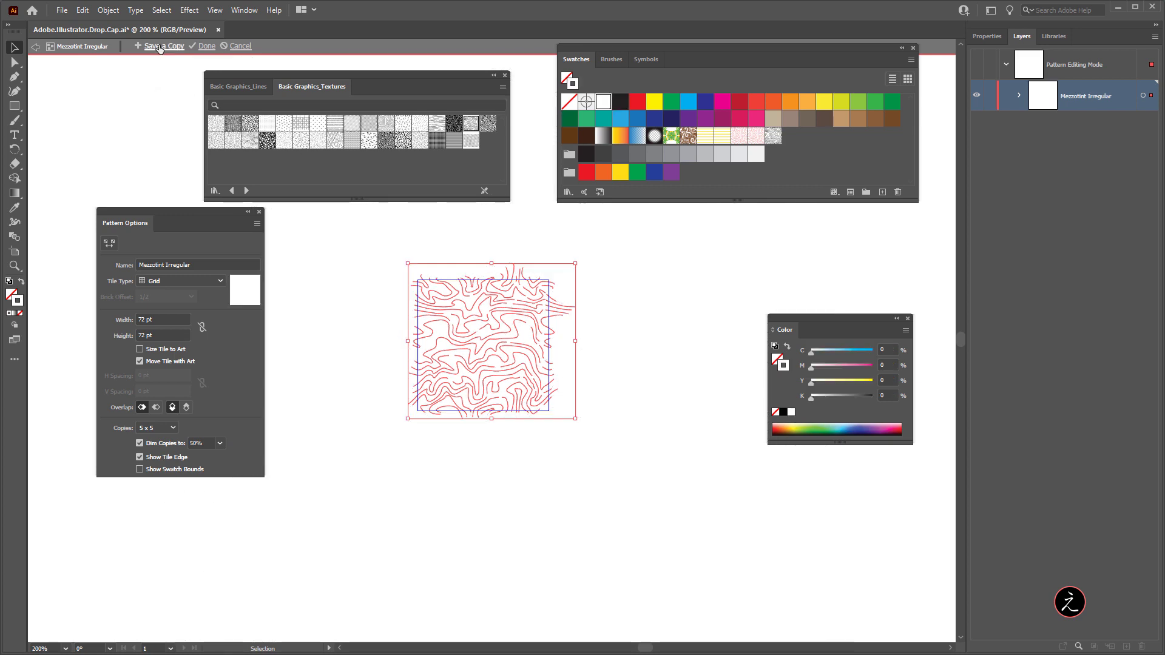
- Save a copy of the white Mezzotint Irregular pattern as New Pattern and finish editing the pattern
{"action": "left_click", "coordinate": [162, 46]}
{"action": "left_click", "coordinate": [773, 371]}
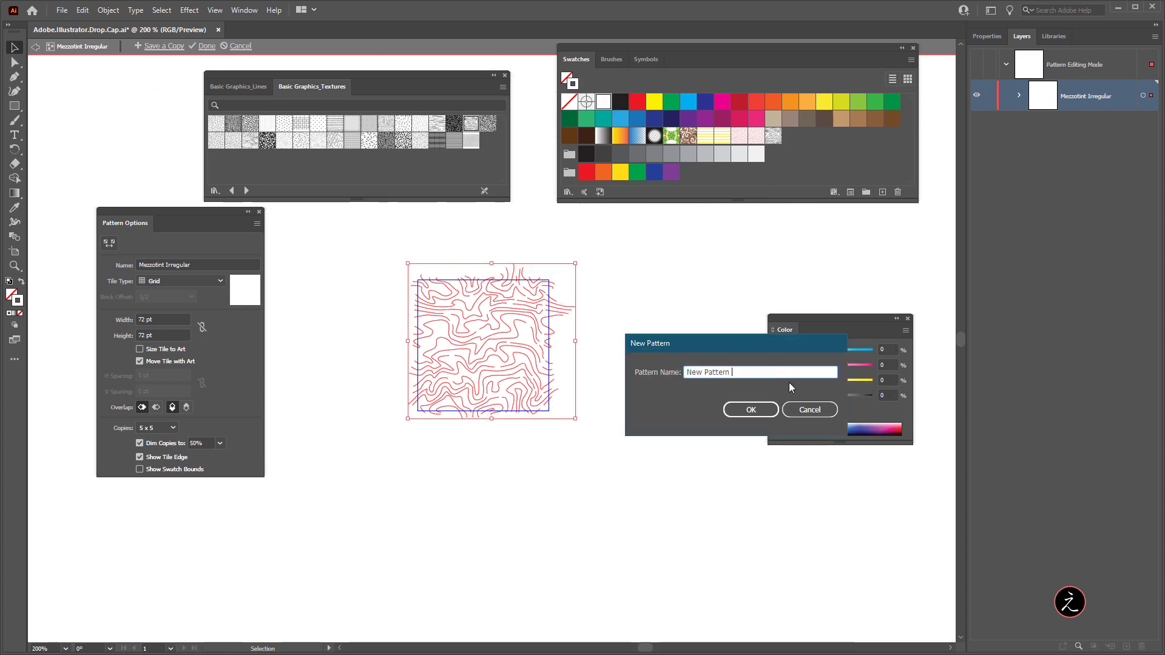
{"action": "left_click", "coordinate": [750, 410]}
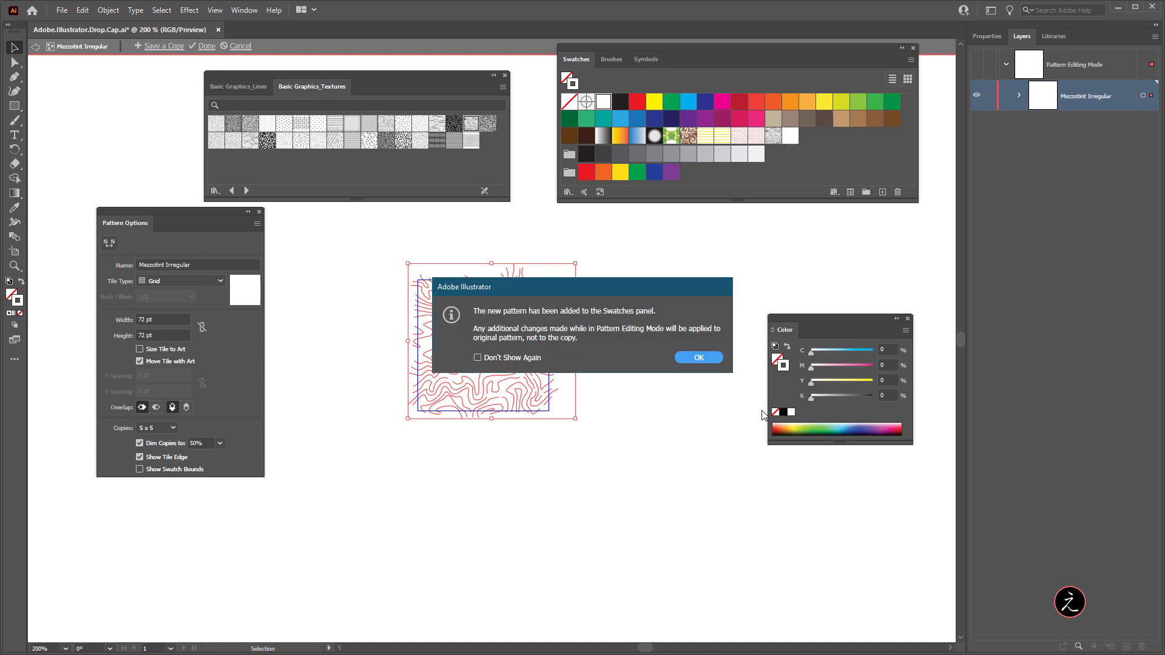
{"action": "left_click", "coordinate": [696, 358]}
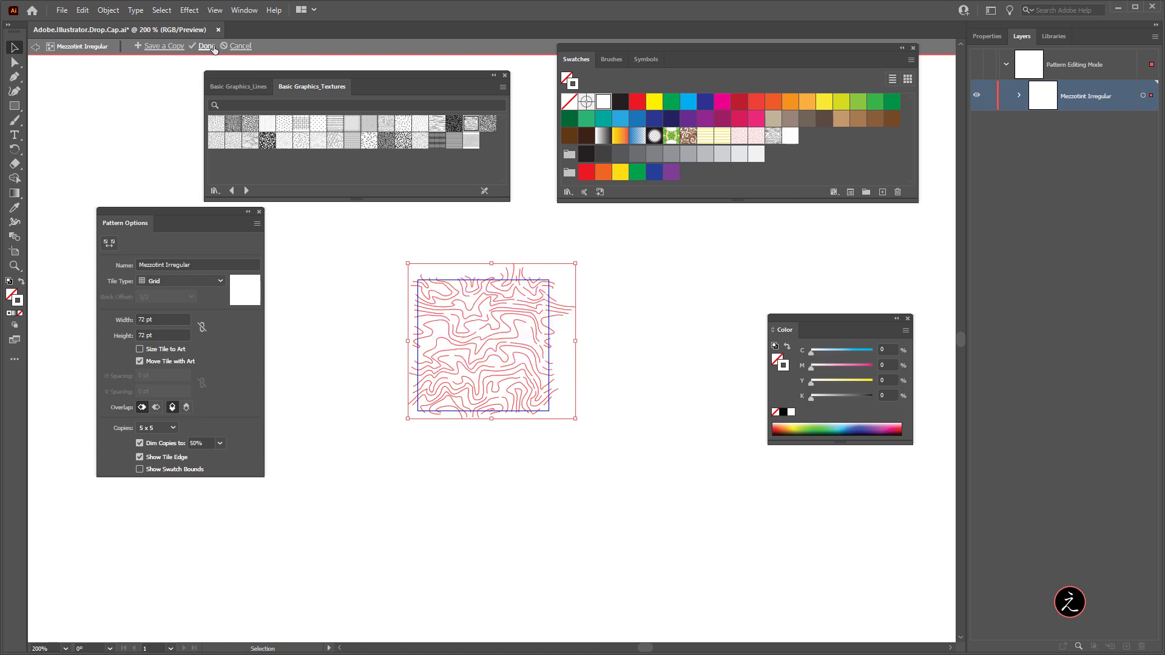
{"action": "left_click", "coordinate": [206, 46]}
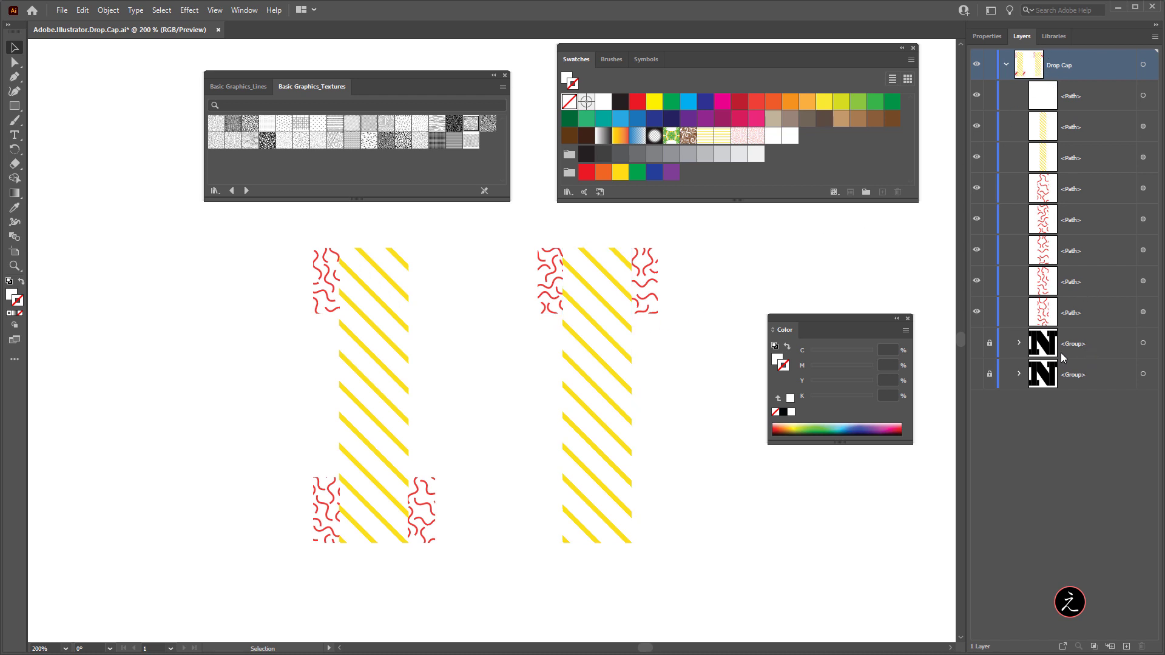
- Show and unlock the upper black N group beneath the patterned paths and expand it to list its paths
{"action": "left_click", "coordinate": [976, 343]}
{"action": "left_click", "coordinate": [989, 343]}
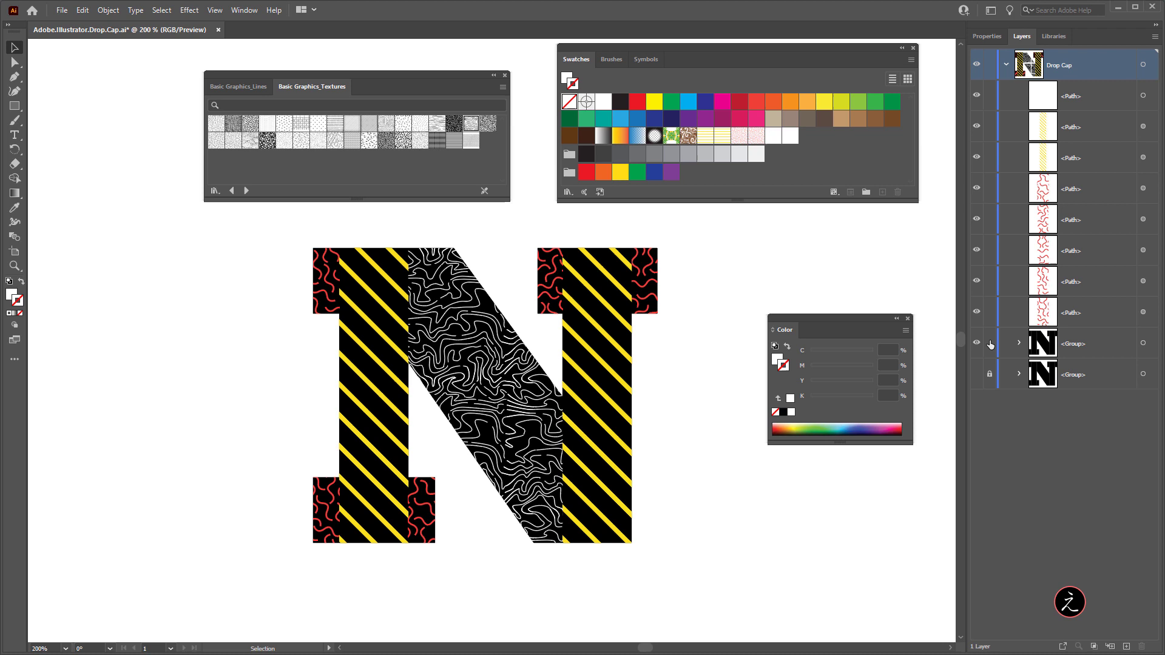
{"action": "left_click", "coordinate": [1142, 344]}
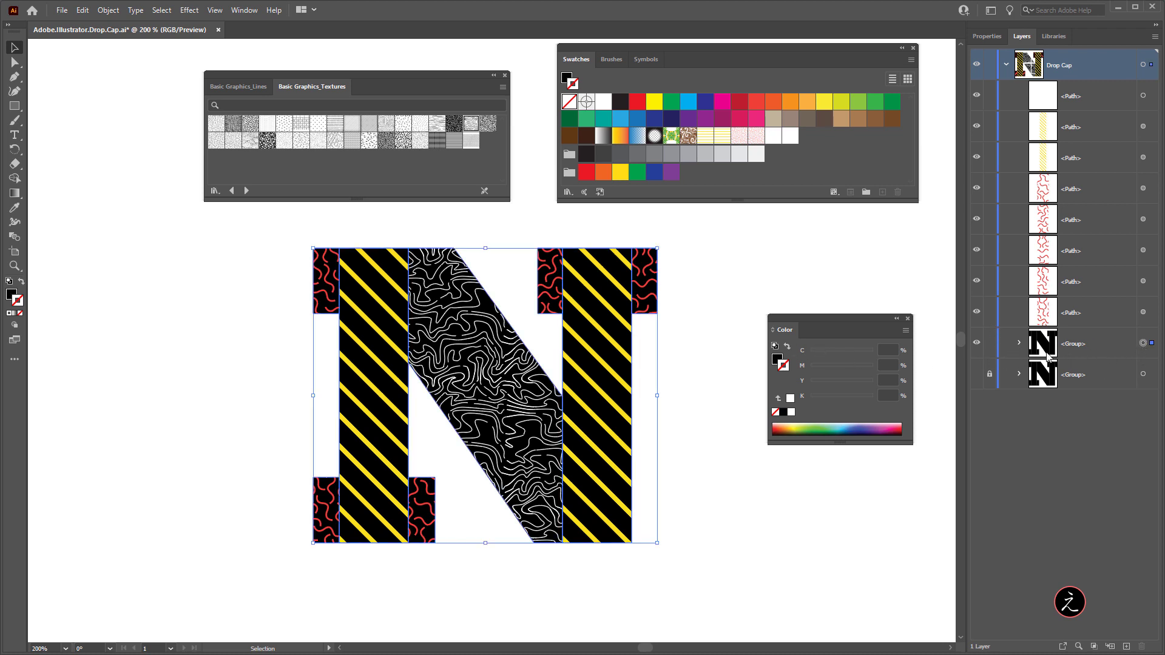
{"action": "left_click", "coordinate": [1019, 345]}
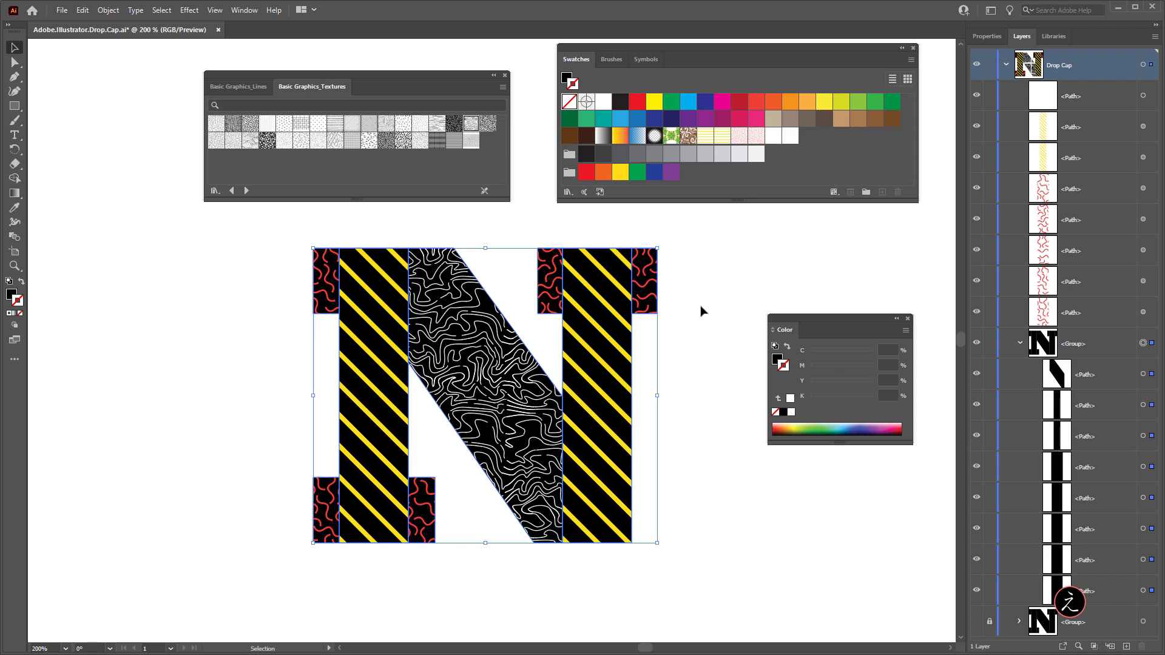
{"action": "left_click", "coordinate": [651, 298]}
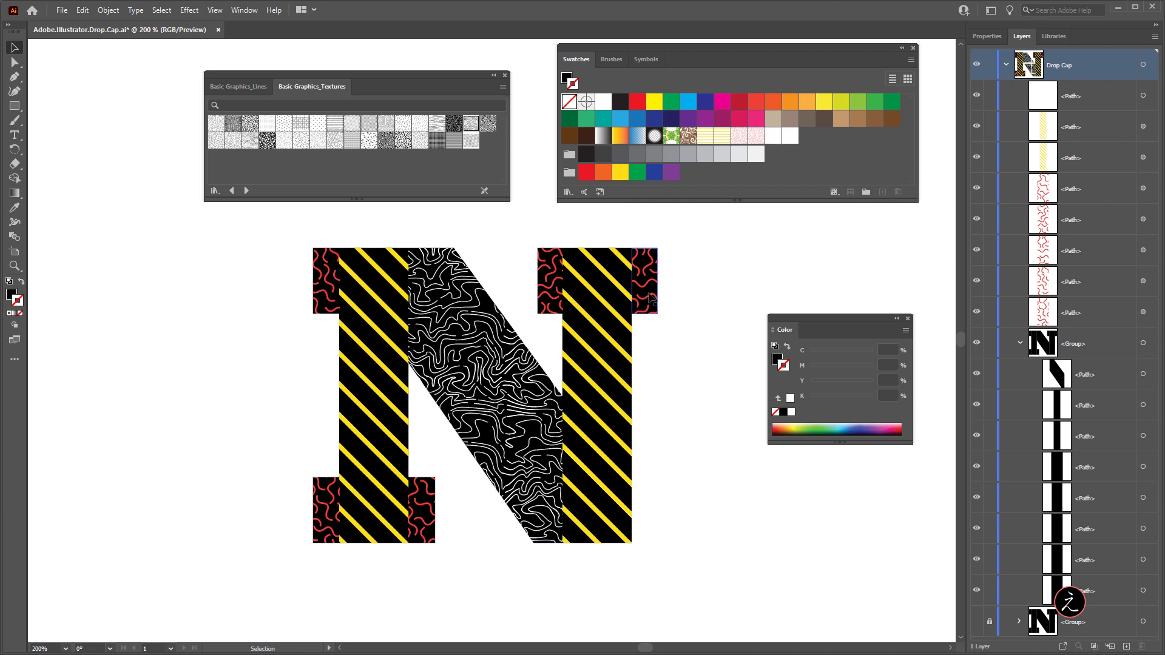
- Select the five serif paths in the upper N group and fill them with the yellow from the Drop Cap library
{"action": "left_click", "coordinate": [1144, 467]}
{"action": "left_click", "coordinate": [1144, 498], "text": "shift"}
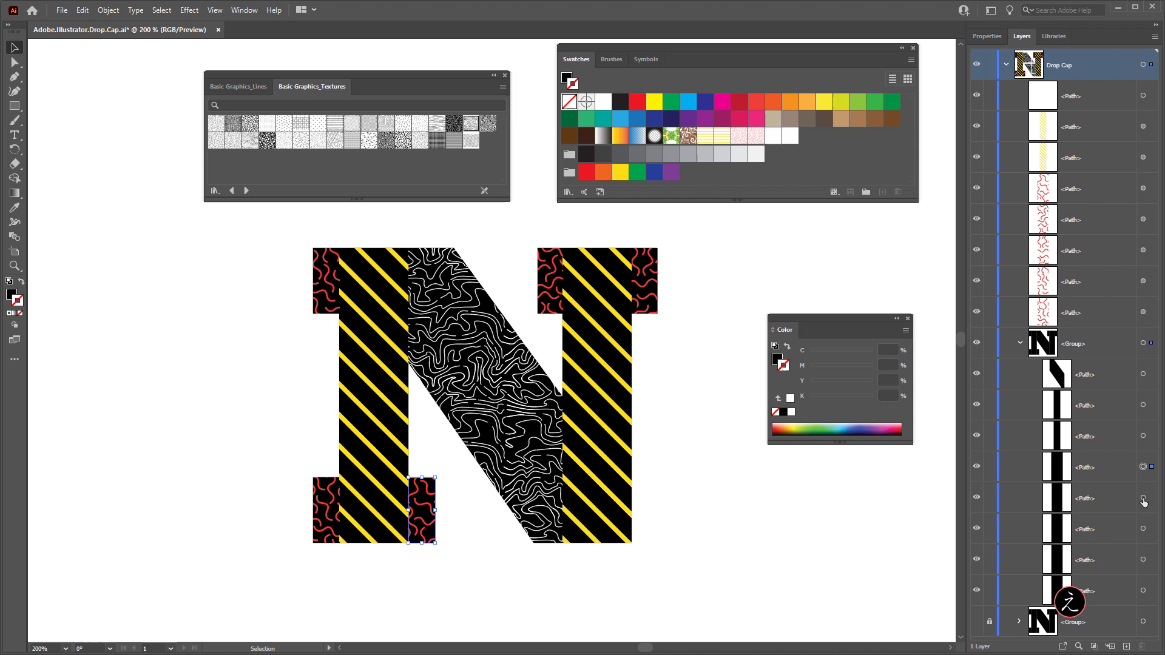
{"action": "left_click", "coordinate": [1144, 529], "text": "shift"}
{"action": "left_click", "coordinate": [1144, 560], "text": "shift"}
{"action": "left_click", "coordinate": [1144, 591], "text": "shift"}
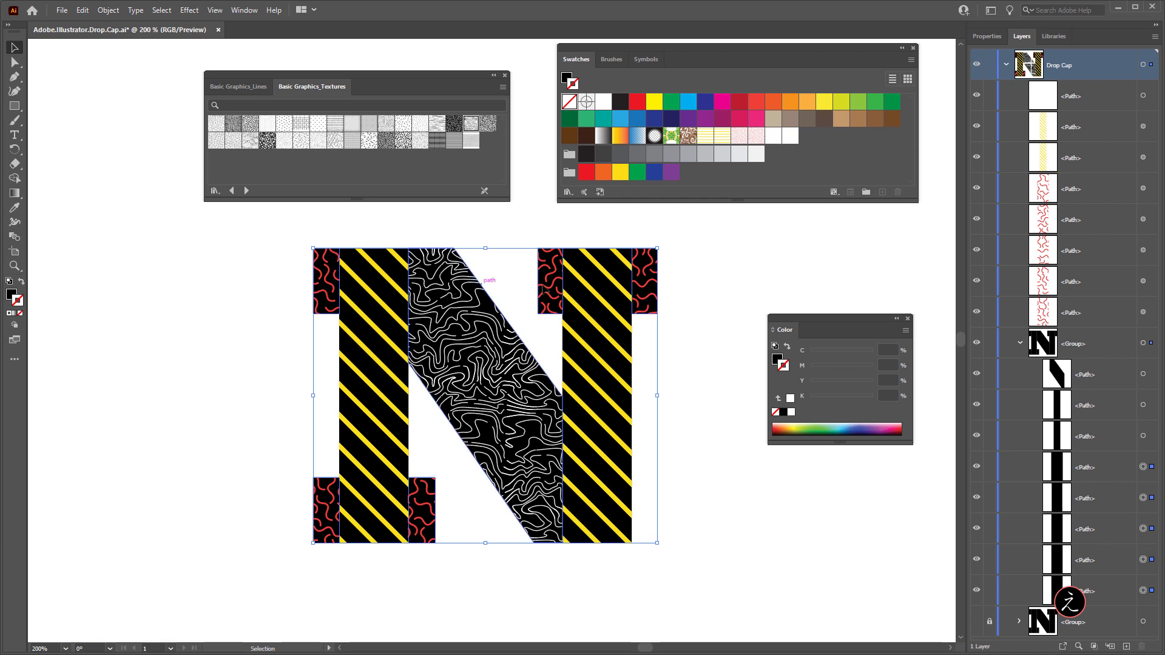
{"action": "left_click", "coordinate": [1054, 36]}
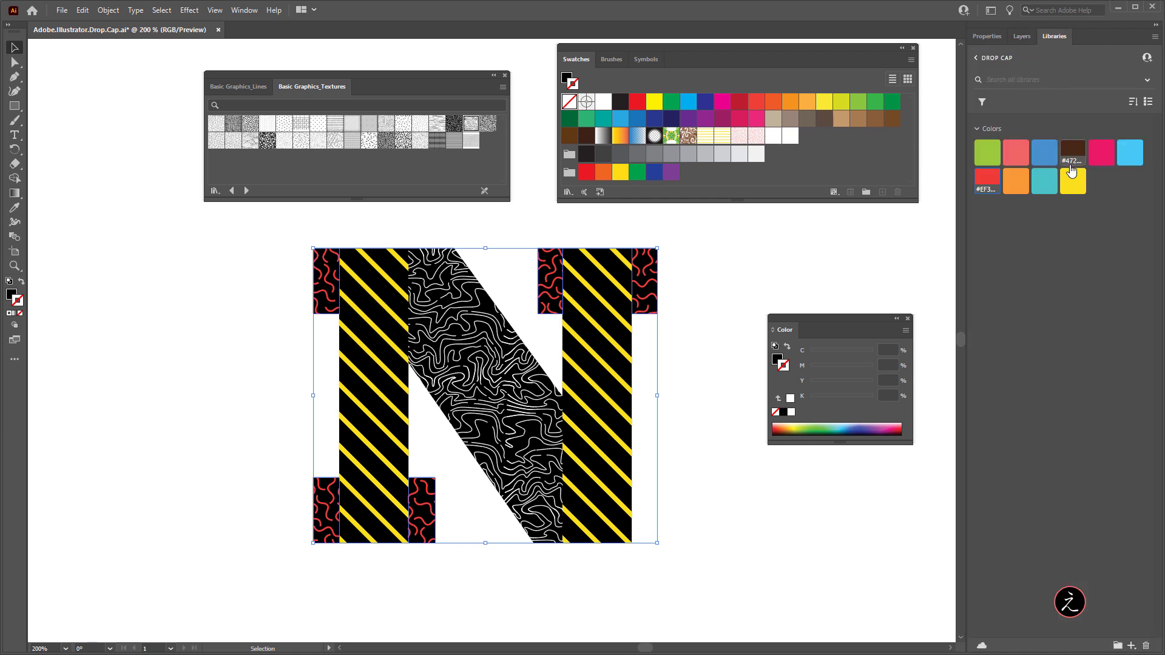
{"action": "left_click", "coordinate": [12, 298]}
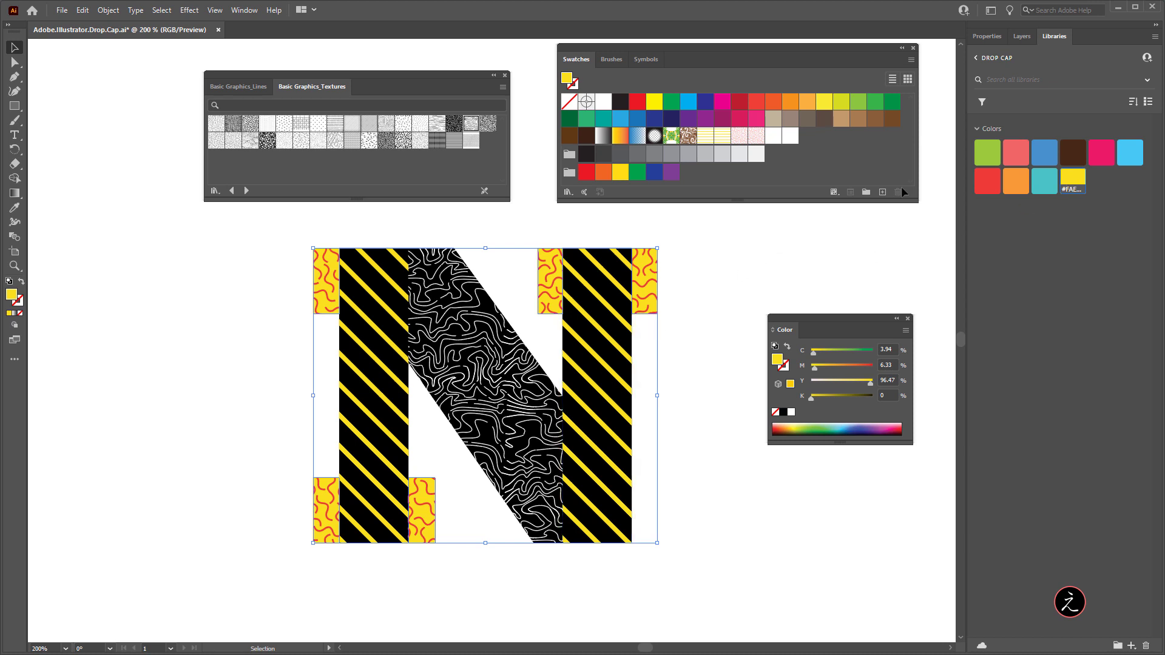
- Select both stem paths in the upper N group and fill them with the Drop Cap library's pink
{"action": "left_click", "coordinate": [1021, 36]}
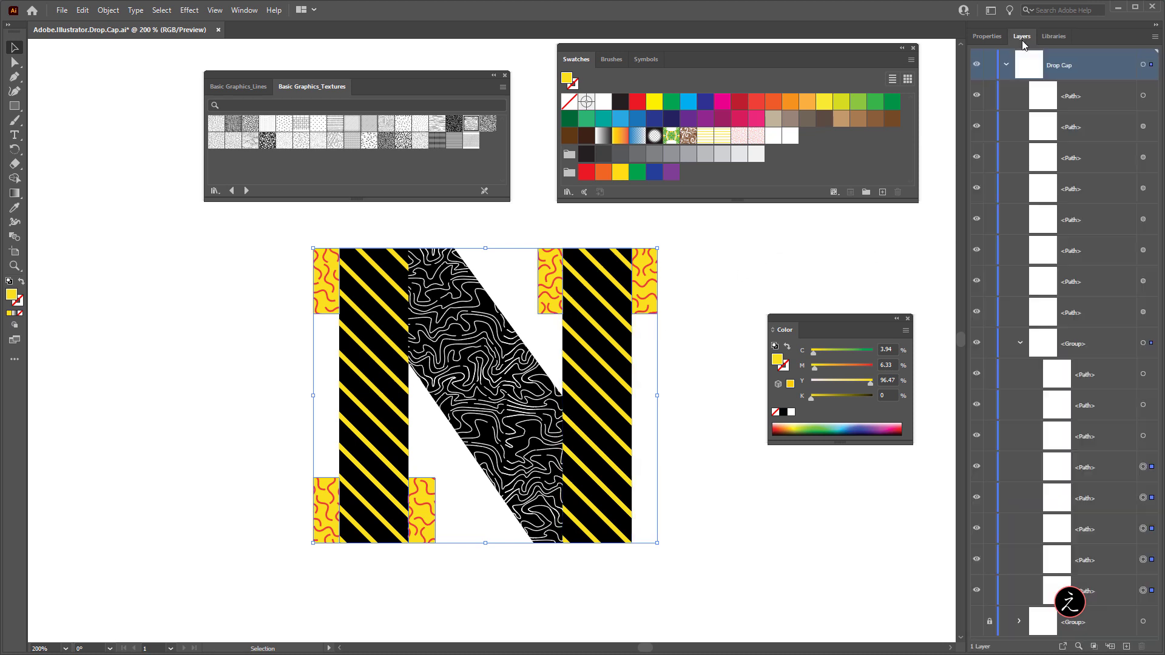
{"action": "left_click", "coordinate": [1143, 405]}
{"action": "left_click", "coordinate": [1143, 436], "text": "shift"}
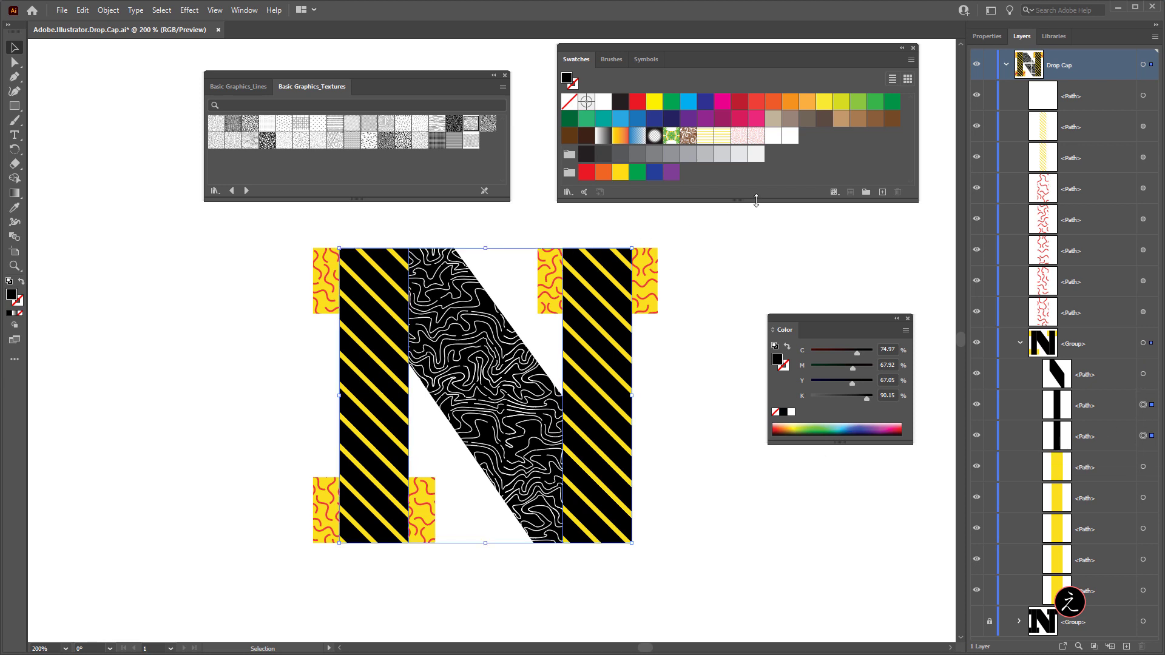
{"action": "left_click", "coordinate": [1054, 36]}
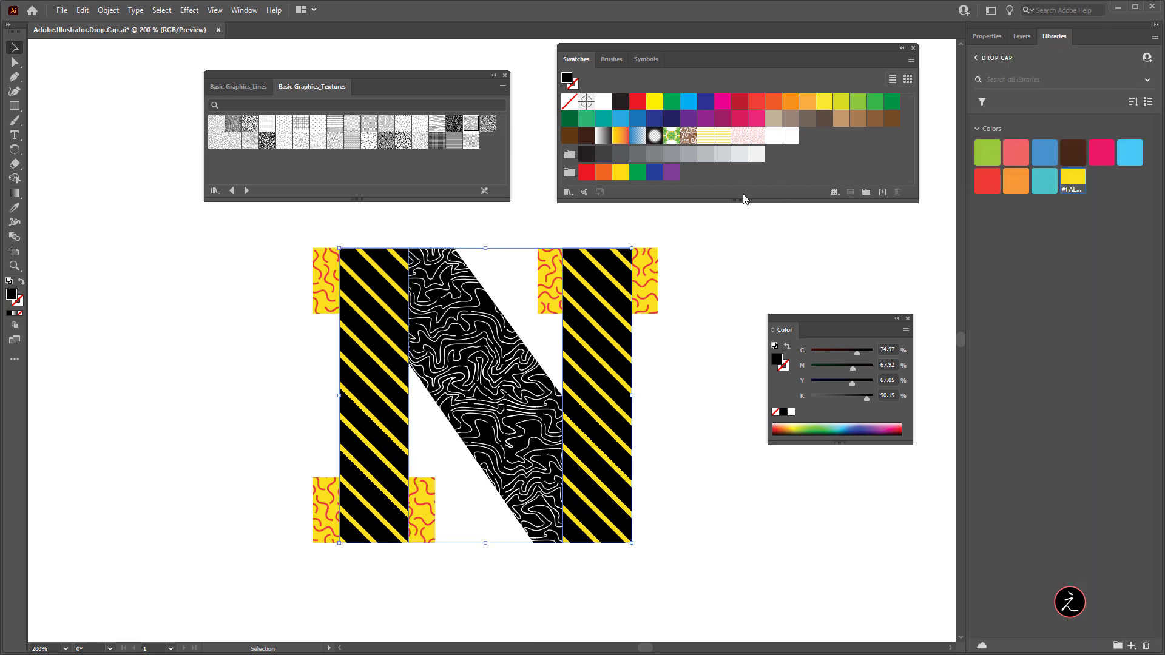
{"action": "left_click", "coordinate": [1099, 155]}
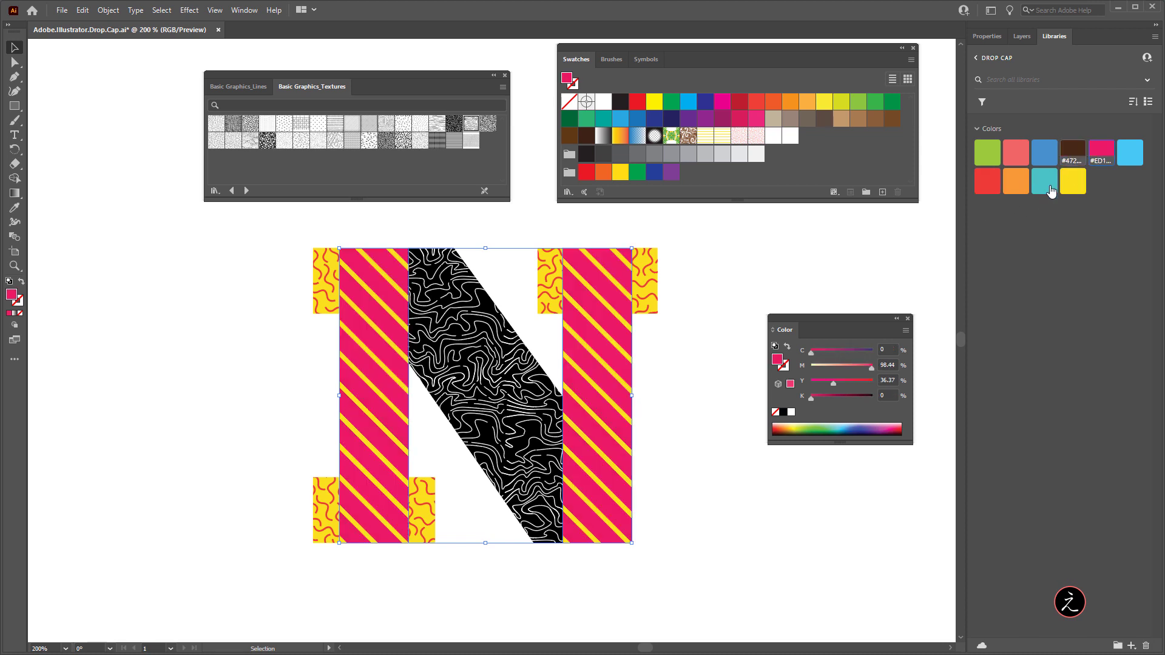
- Fill the diagonal path in the upper N group with the Drop Cap library's light blue, and deselect it
{"action": "left_click", "coordinate": [1022, 36]}
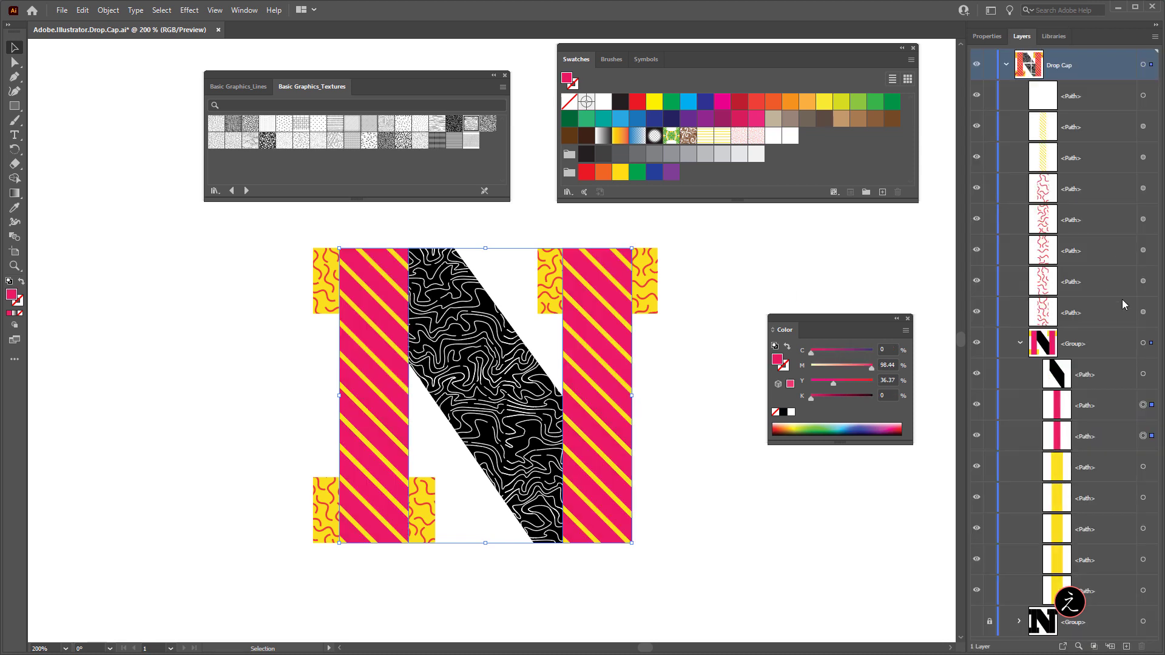
{"action": "left_click", "coordinate": [1123, 374]}
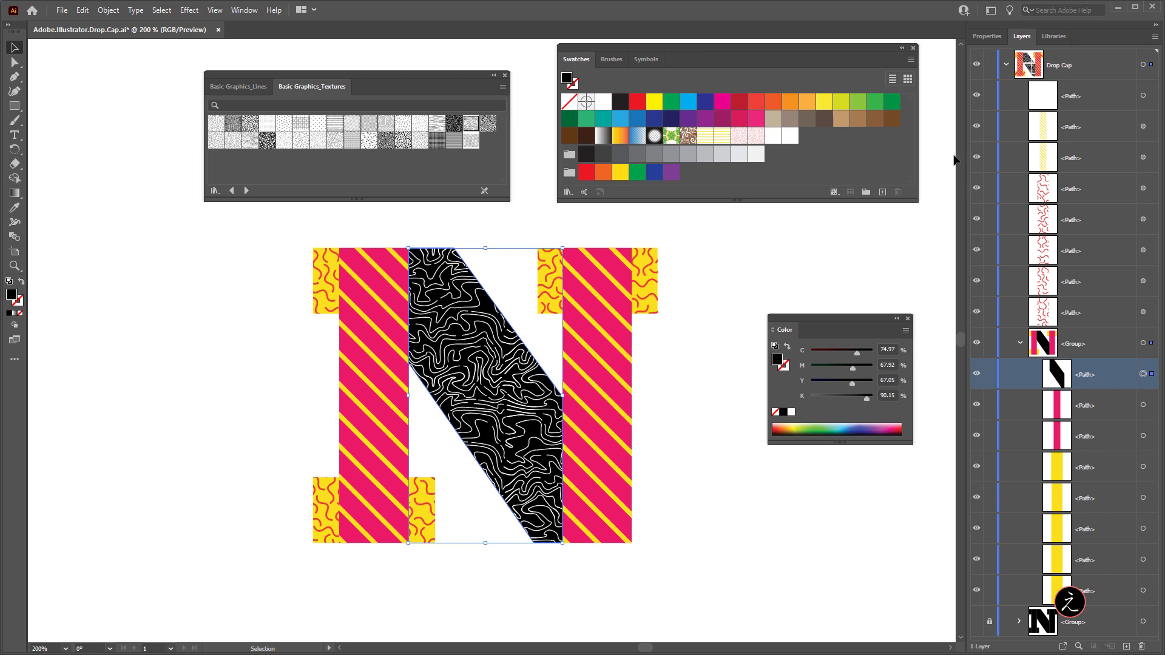
{"action": "left_click", "coordinate": [1054, 36]}
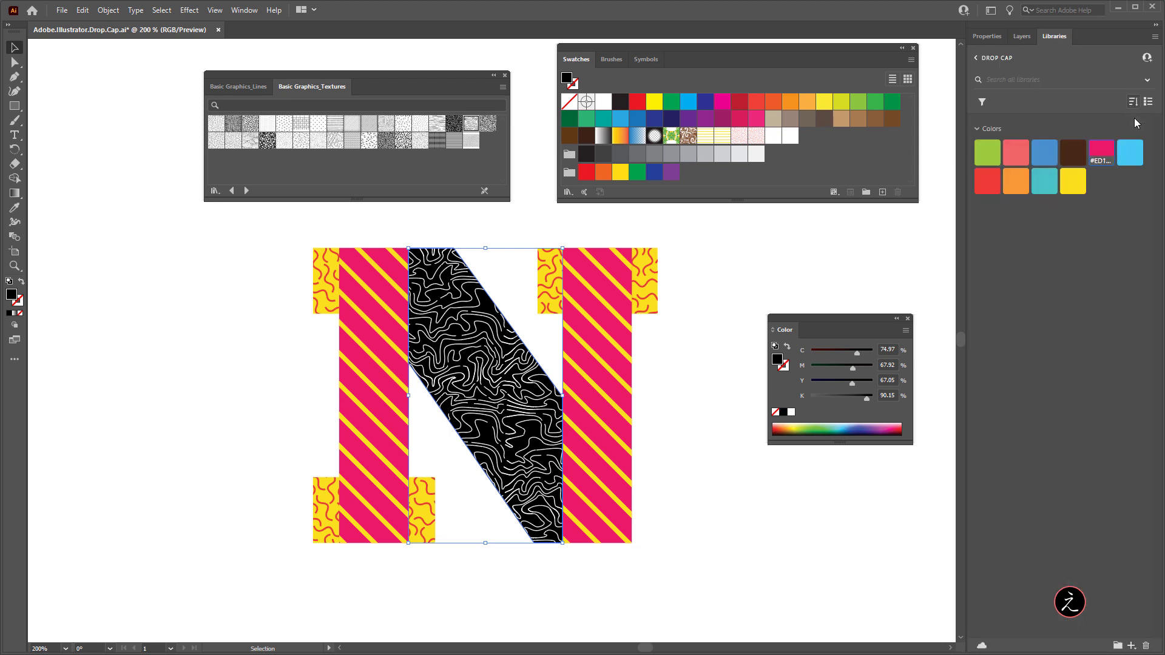
{"action": "left_click", "coordinate": [1129, 149]}
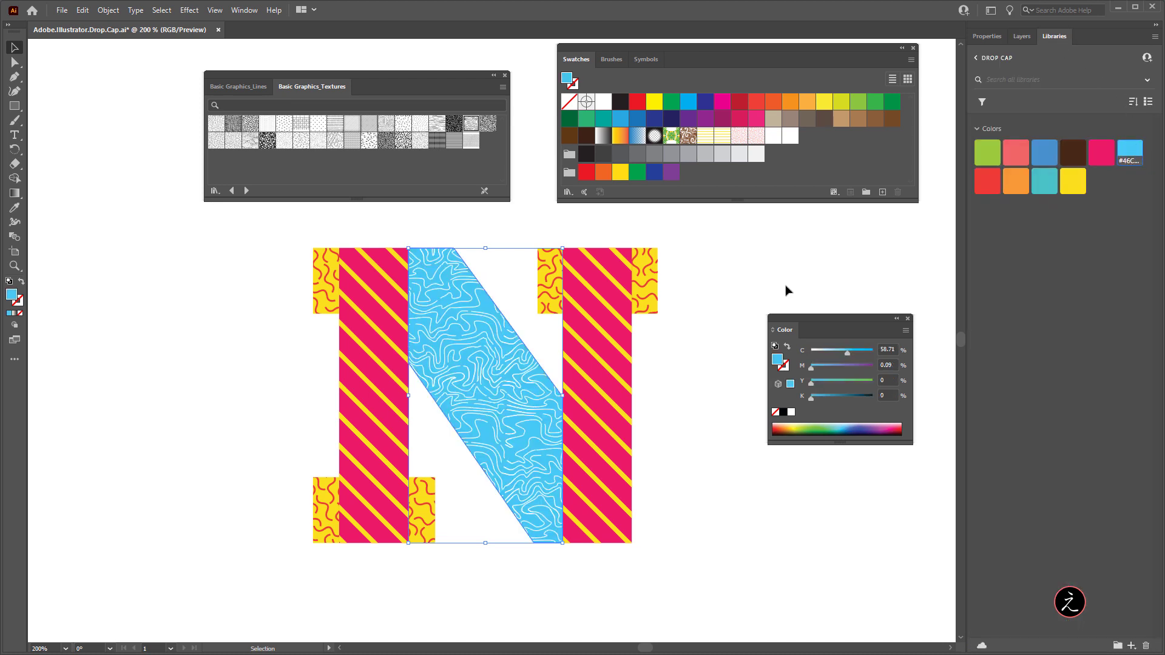
{"action": "left_click", "coordinate": [699, 286]}
- Collapse the colored N group, and show and unlock the black N group at the bottom of the layer
{"action": "left_click", "coordinate": [1022, 36]}
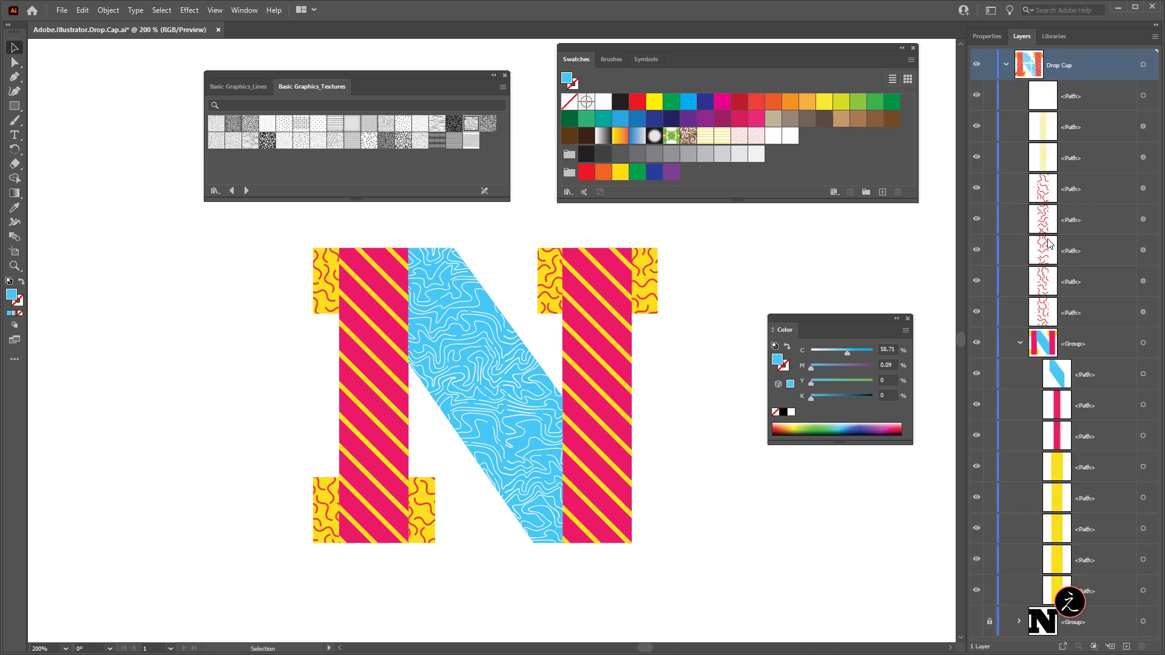
{"action": "left_click", "coordinate": [1021, 343]}
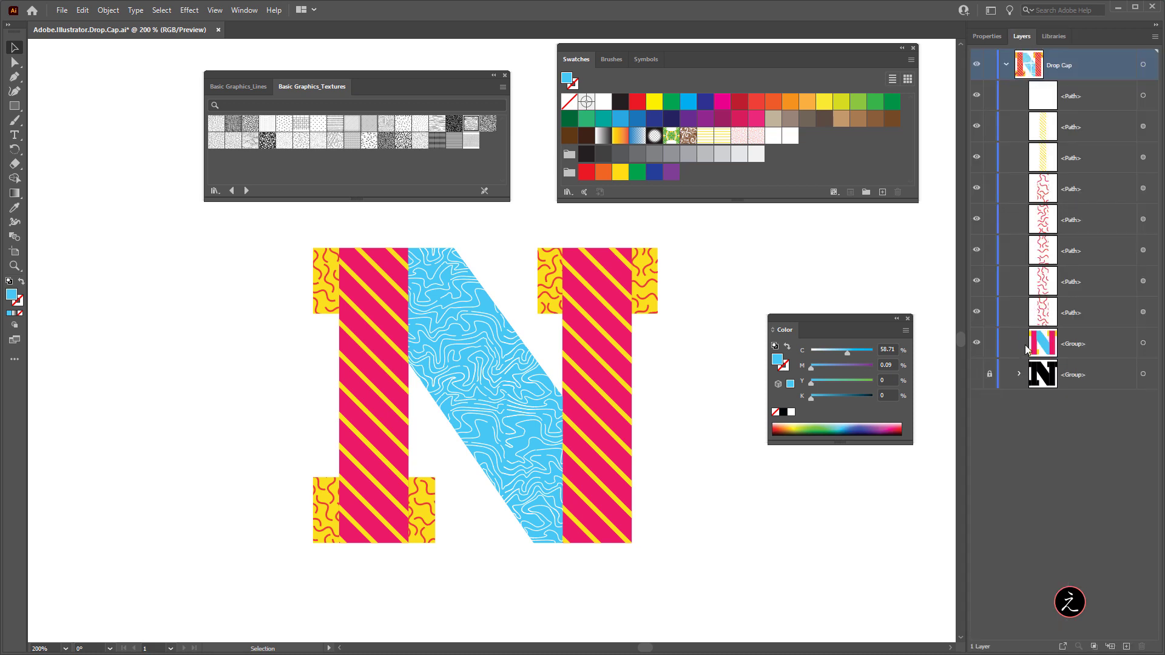
{"action": "left_click", "coordinate": [976, 374]}
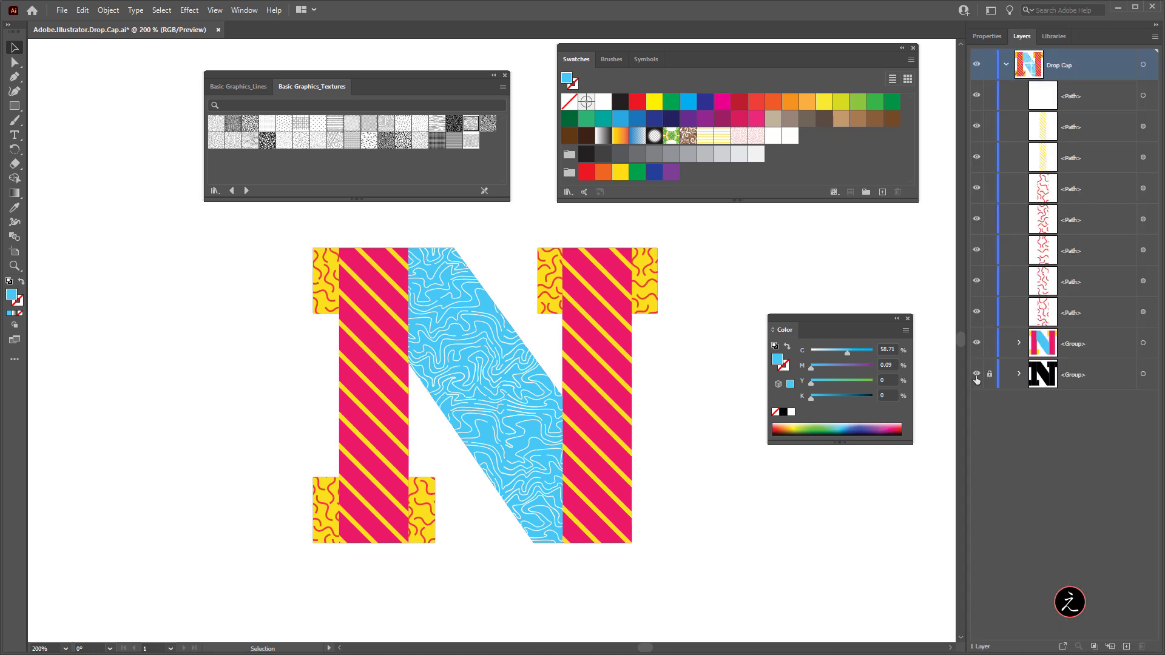
{"action": "left_click", "coordinate": [988, 375]}
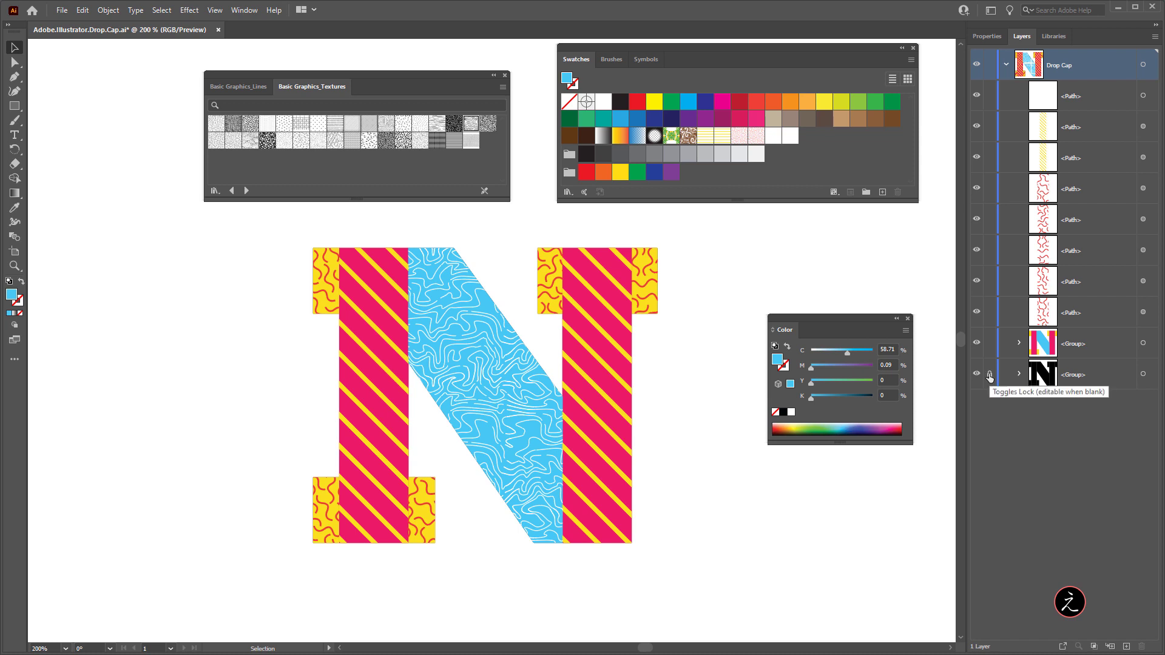
- Offset the bottom black N group to the right and half as far down behind the colored N as a drop shadow
{"action": "left_click", "coordinate": [1143, 375]}
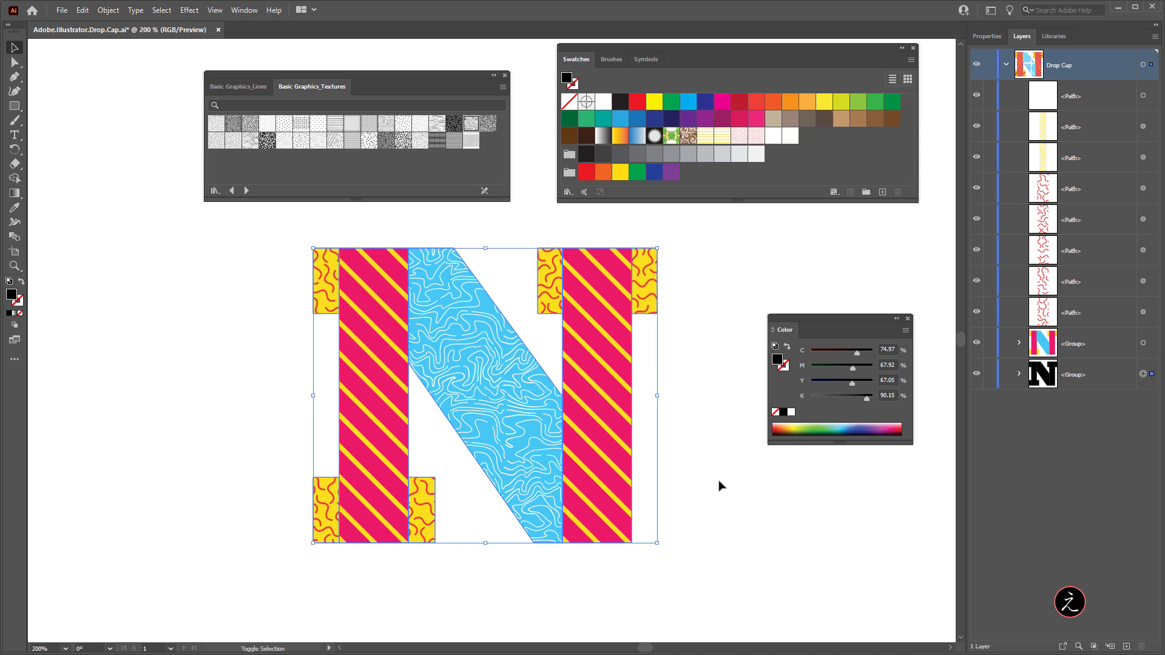
{"action": "key", "text": "shift+Down"}
{"action": "key", "text": "shift+Right"}
{"action": "key", "text": "shift+Up"}
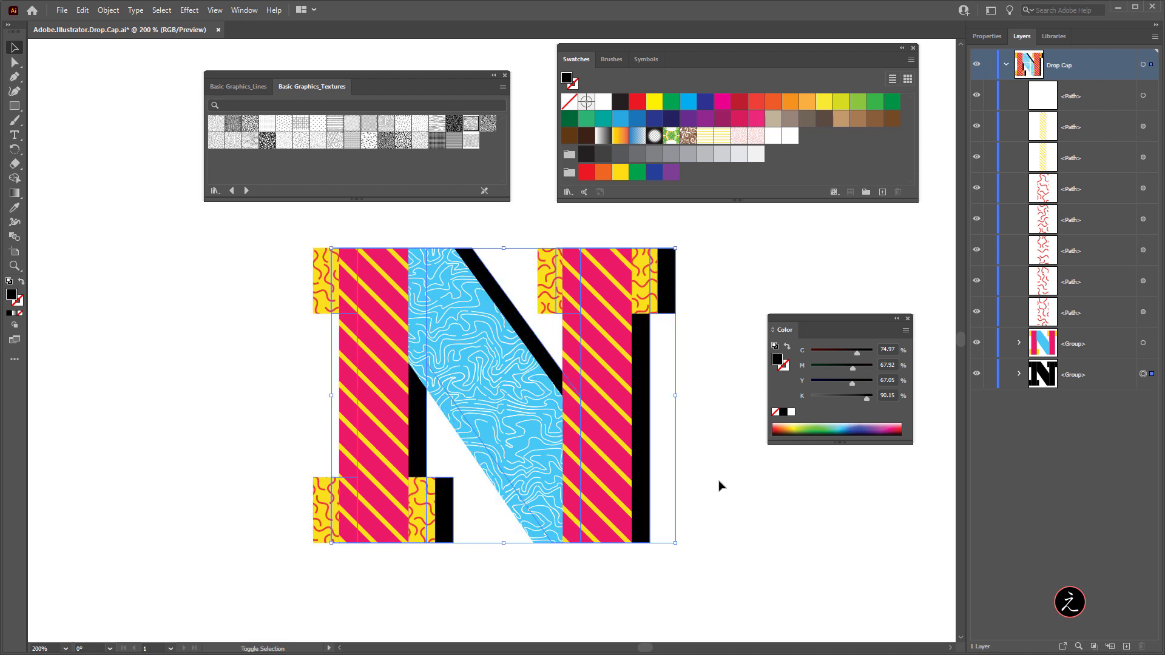
{"action": "key", "text": "shift+Right"}
{"action": "key", "text": "shift+Down"}
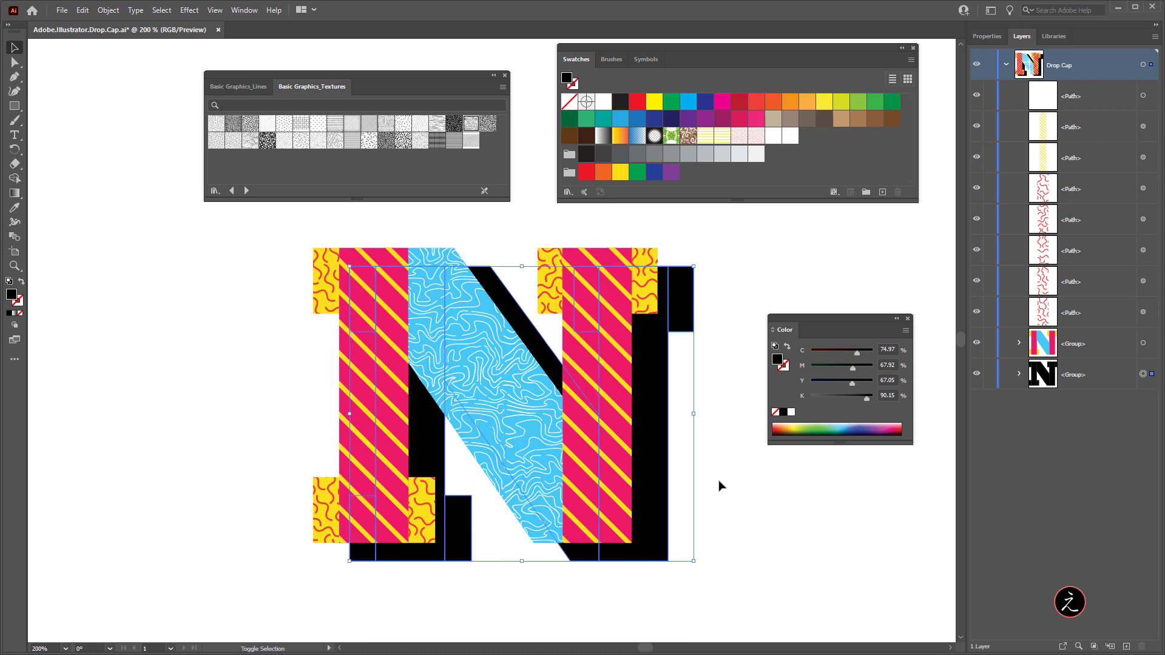
{"action": "left_click", "coordinate": [721, 485]}
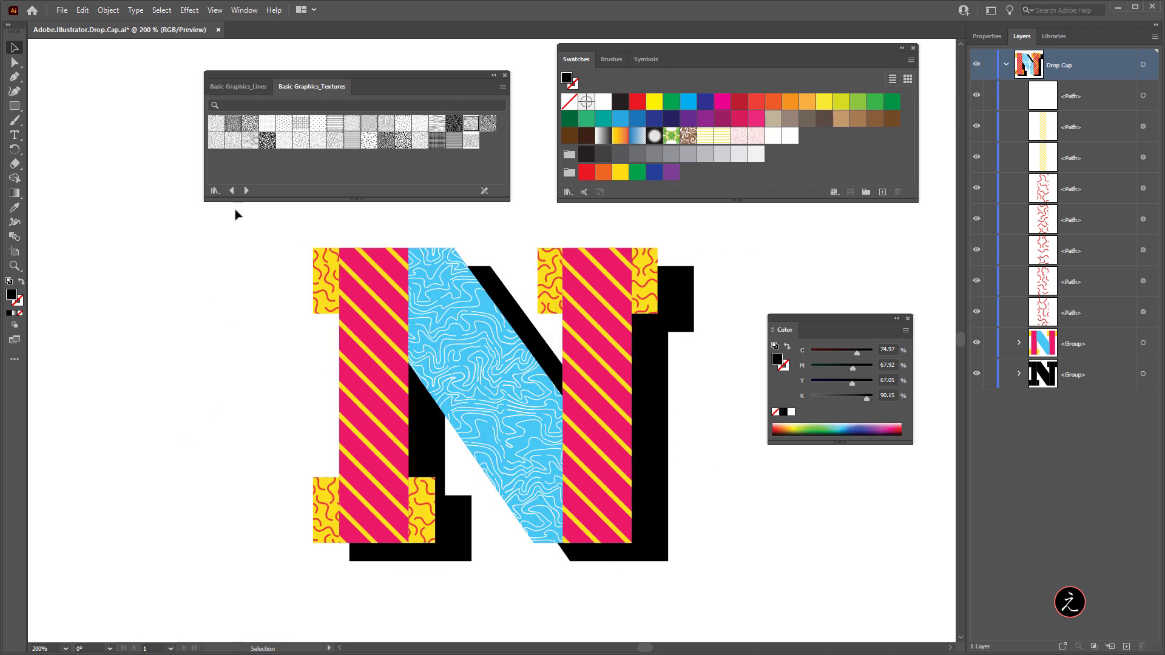
- Save the document and select all the drop cap artwork, including the patterned paths and both N groups
{"action": "key", "text": "a"}
{"action": "key", "text": "ctrl+s"}
{"action": "left_click", "coordinate": [1049, 35]}
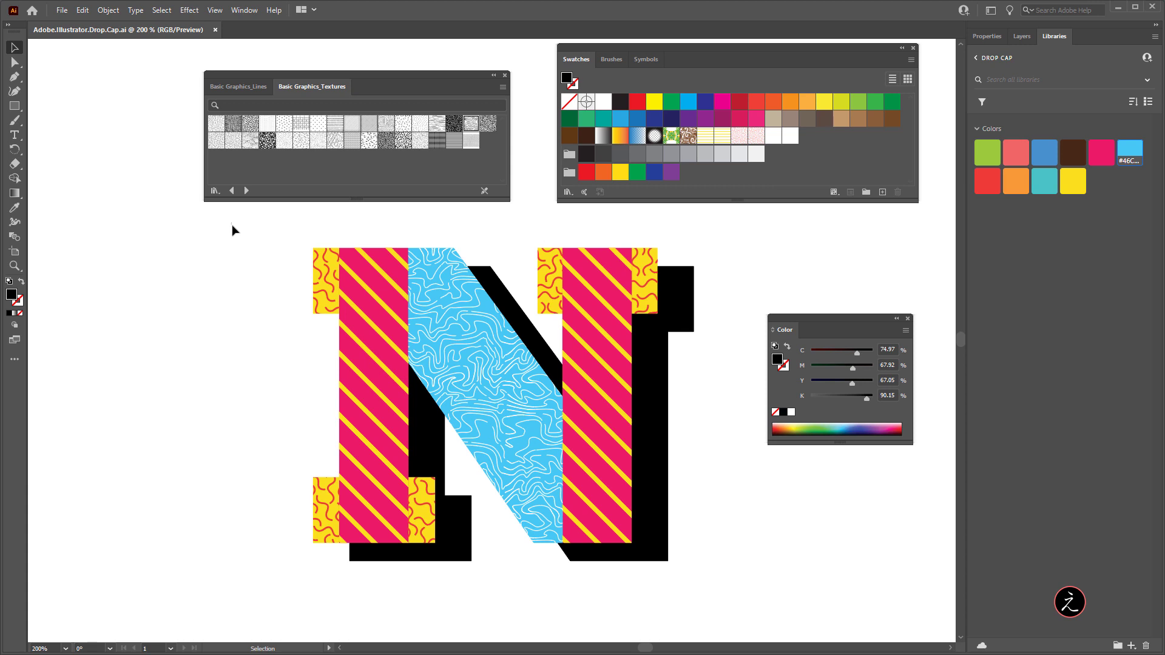
{"action": "left_click_drag", "start_coordinate": [231, 223], "coordinate": [746, 613]}
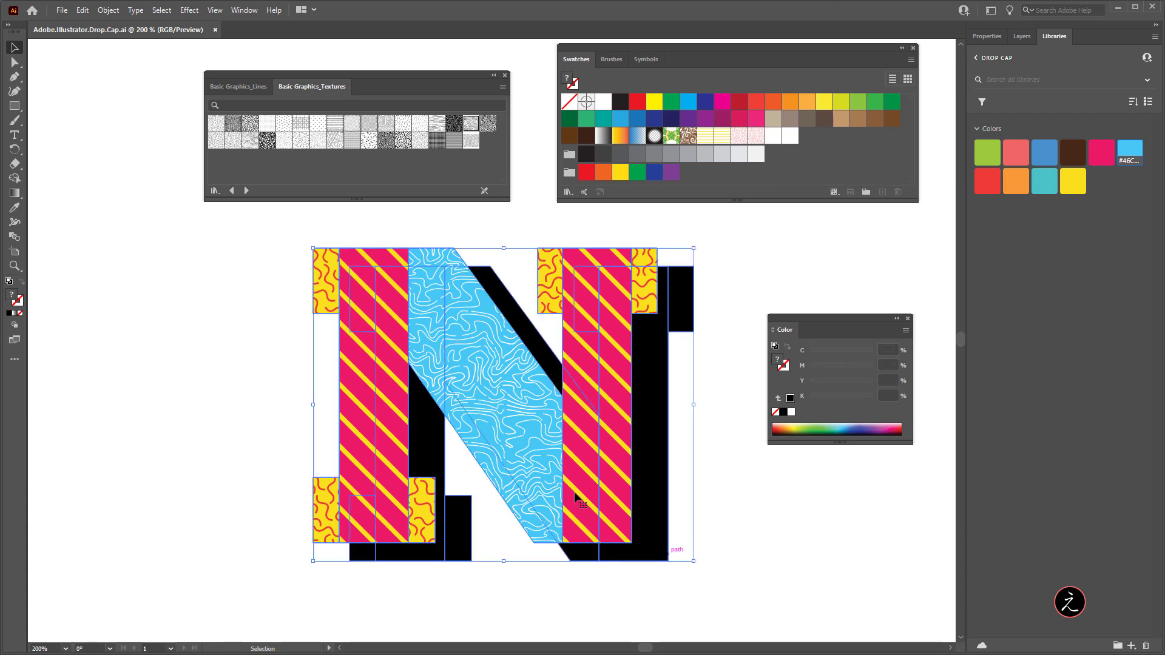
{"action": "left_click", "coordinate": [1020, 39]}
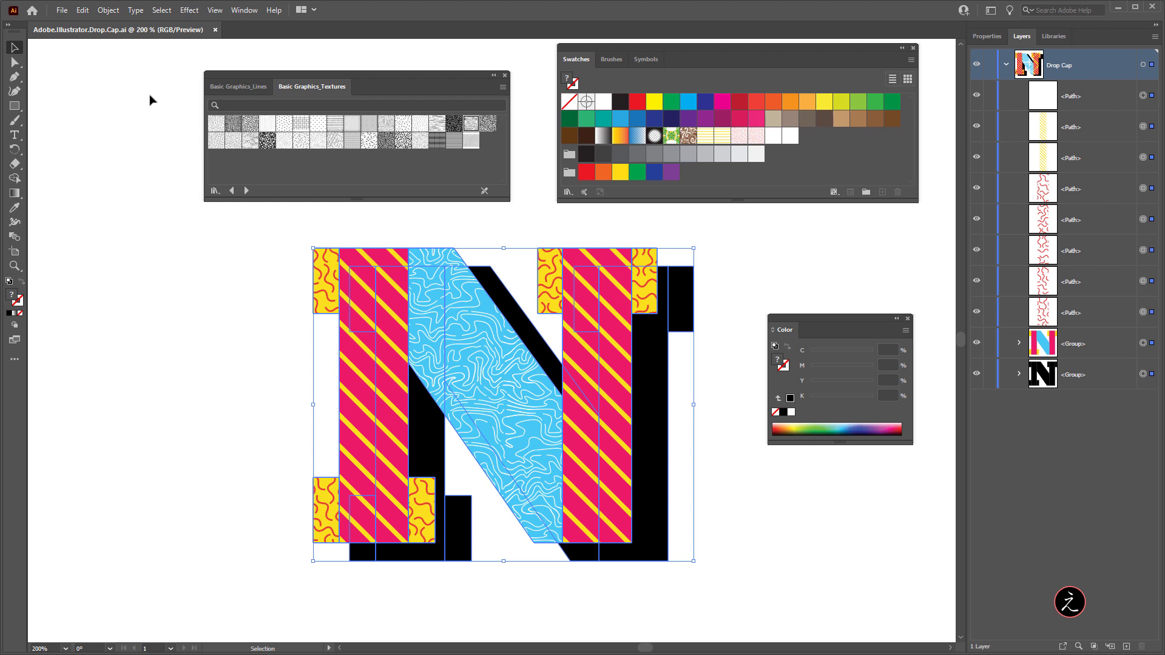
- Expand the appearance of all selected drop cap artwork, and expand its pattern fills with only the Fill option enabled
{"action": "left_click", "coordinate": [109, 10]}
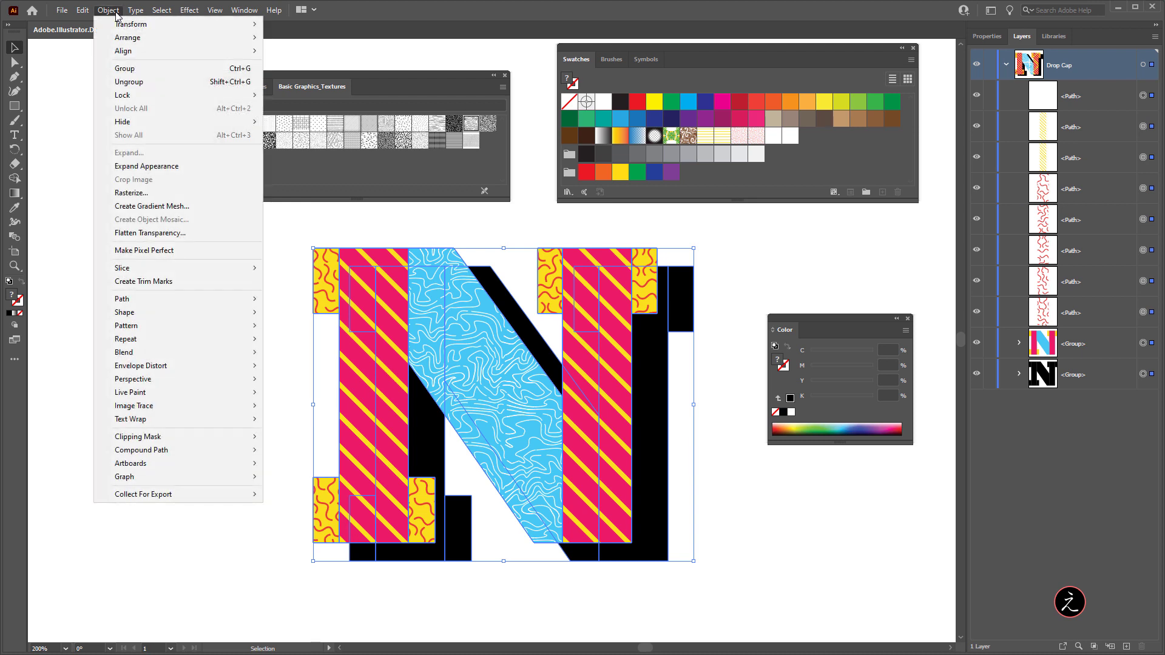
{"action": "left_click", "coordinate": [216, 165]}
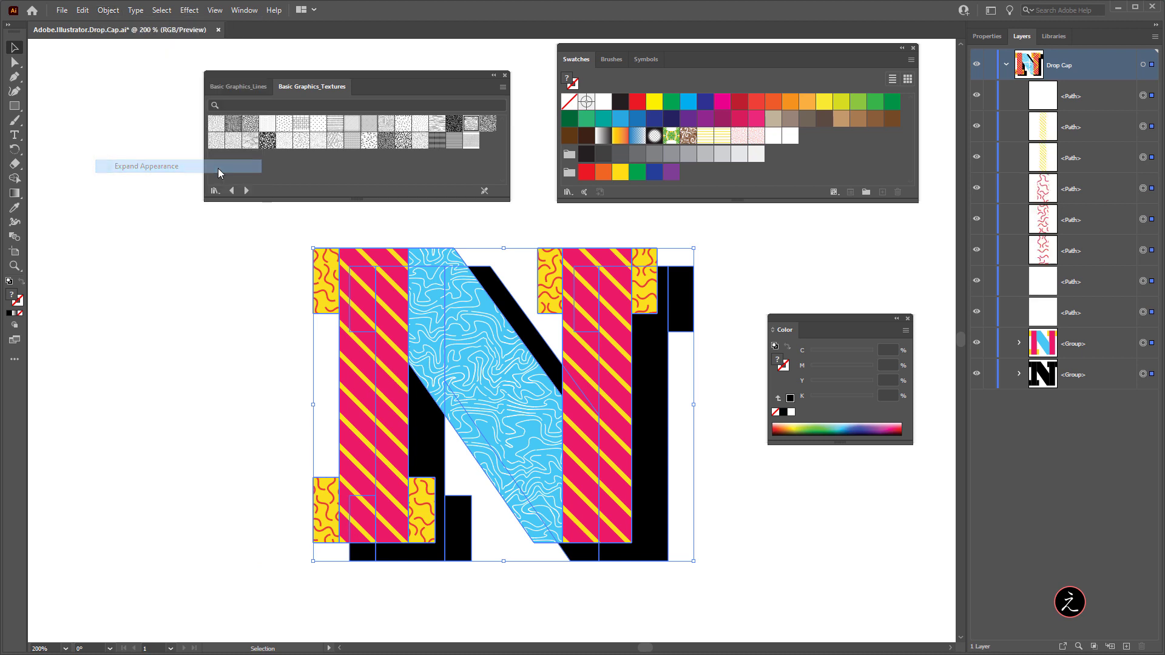
{"action": "left_click", "coordinate": [116, 12]}
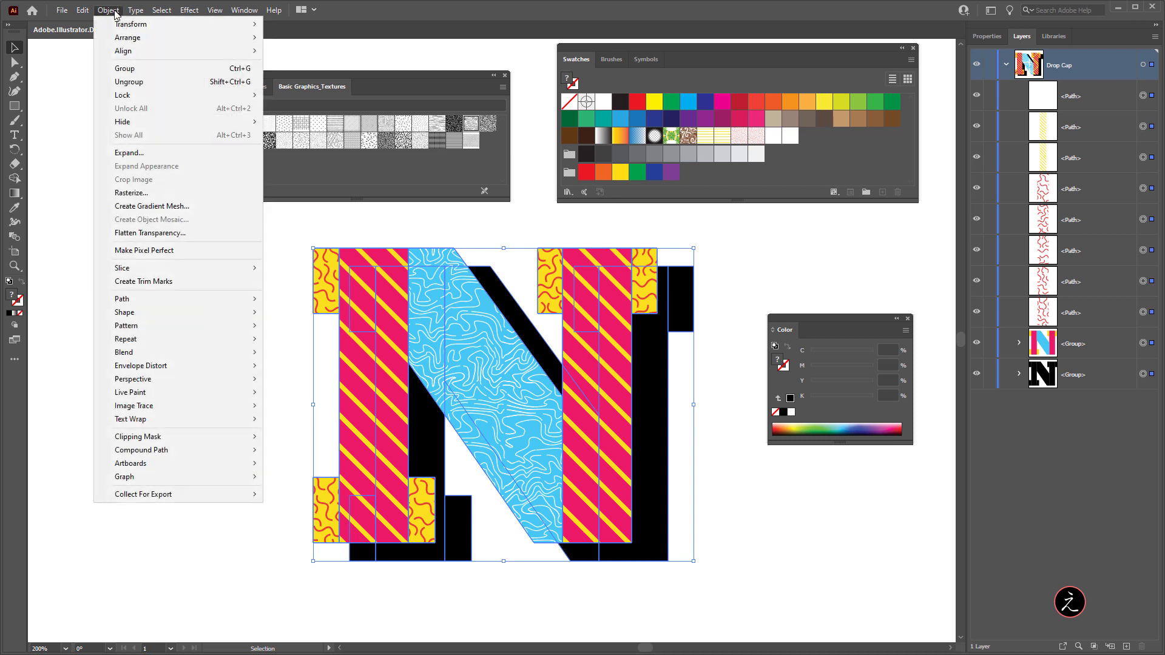
{"action": "left_click", "coordinate": [189, 153]}
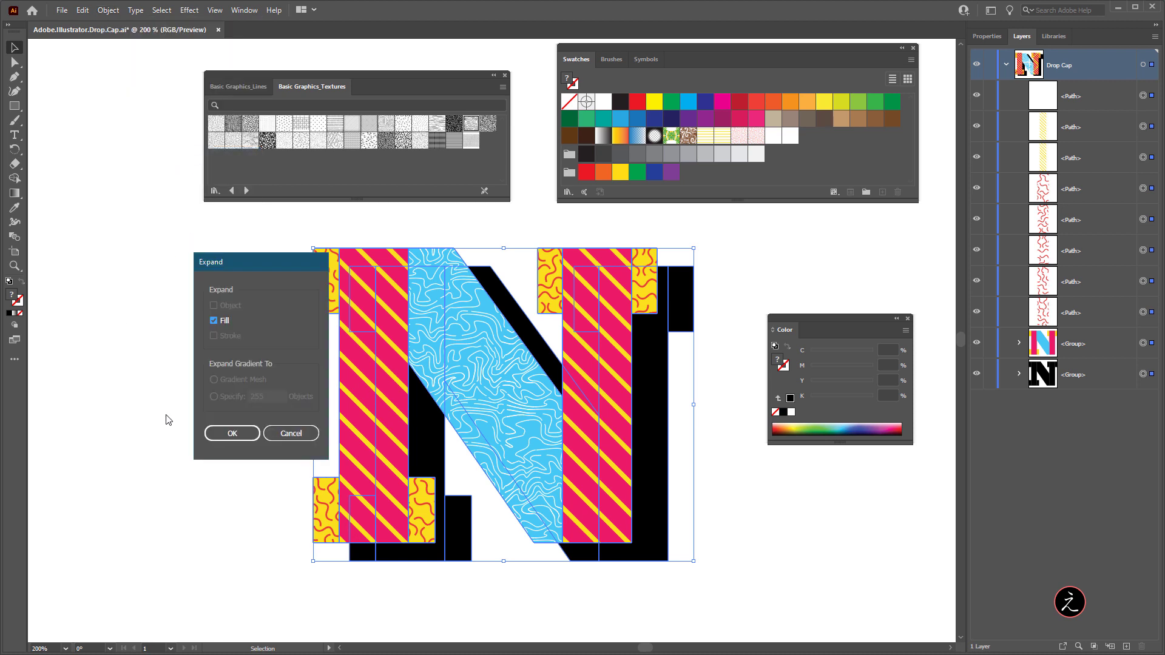
{"action": "left_click_drag", "start_coordinate": [261, 264], "coordinate": [197, 242]}
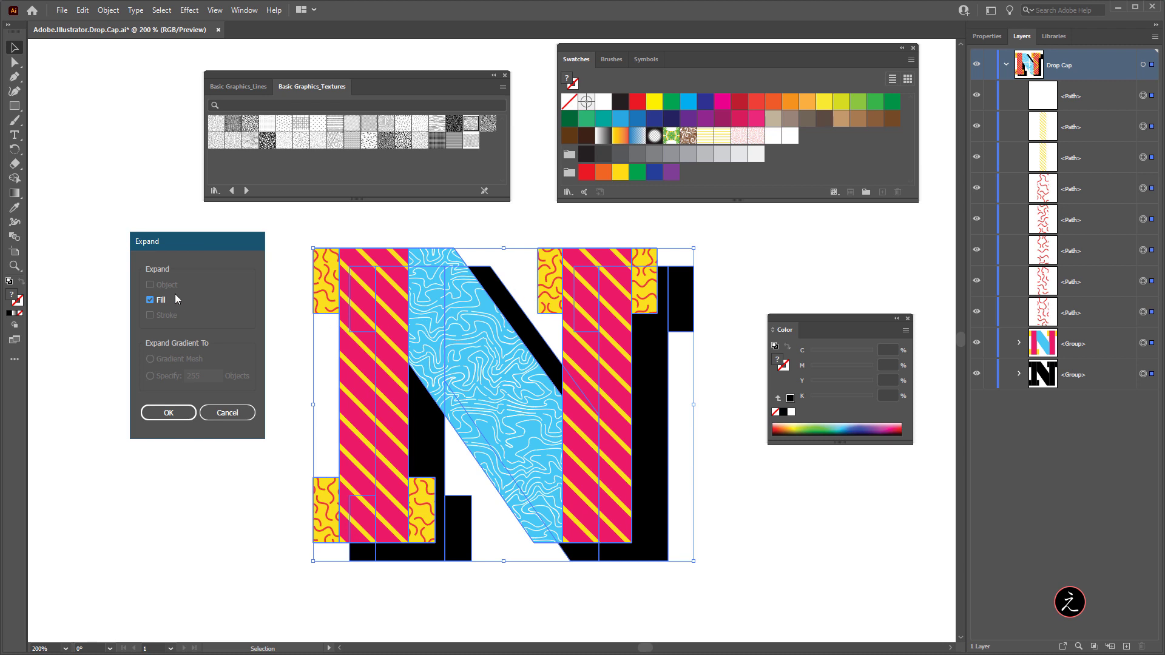
{"action": "left_click", "coordinate": [149, 415]}
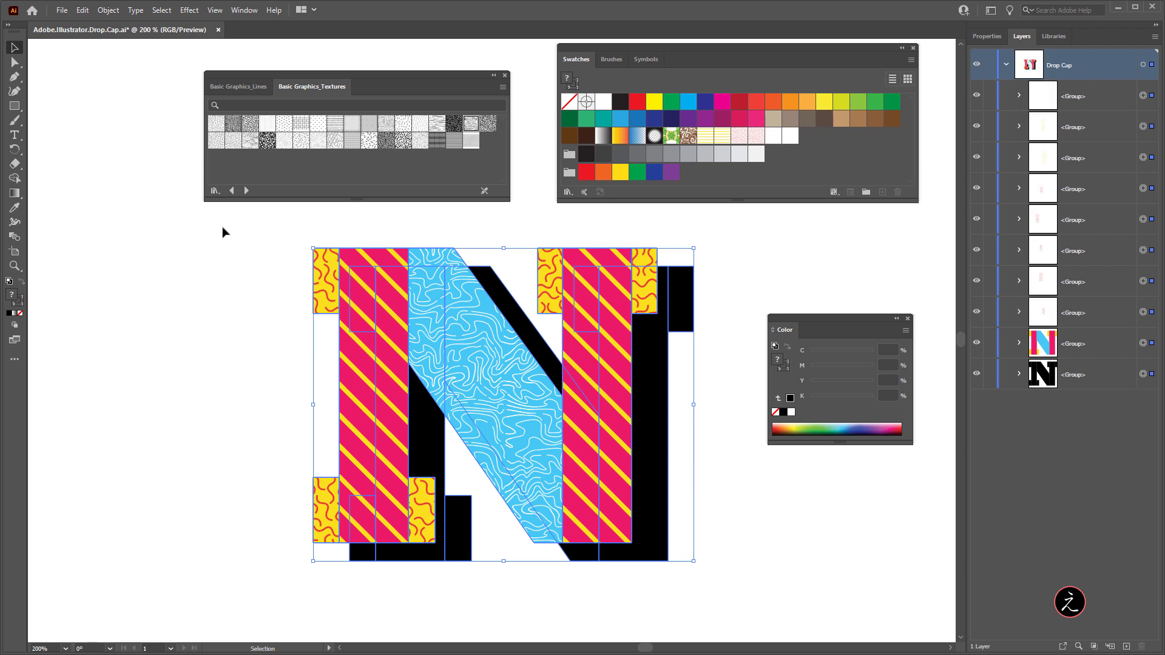
- Add the expanded drop cap artwork to the Drop Cap library as a graphic named "Drop Cap"
{"action": "left_click", "coordinate": [1050, 37]}
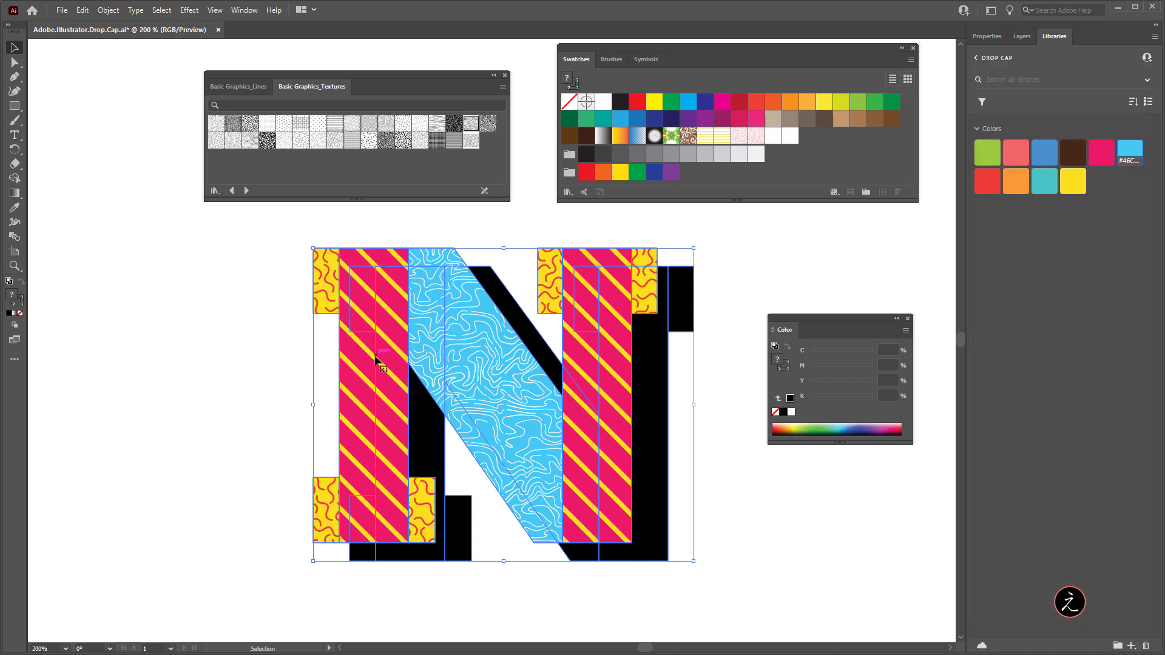
{"action": "left_click_drag", "start_coordinate": [360, 362], "coordinate": [1041, 293]}
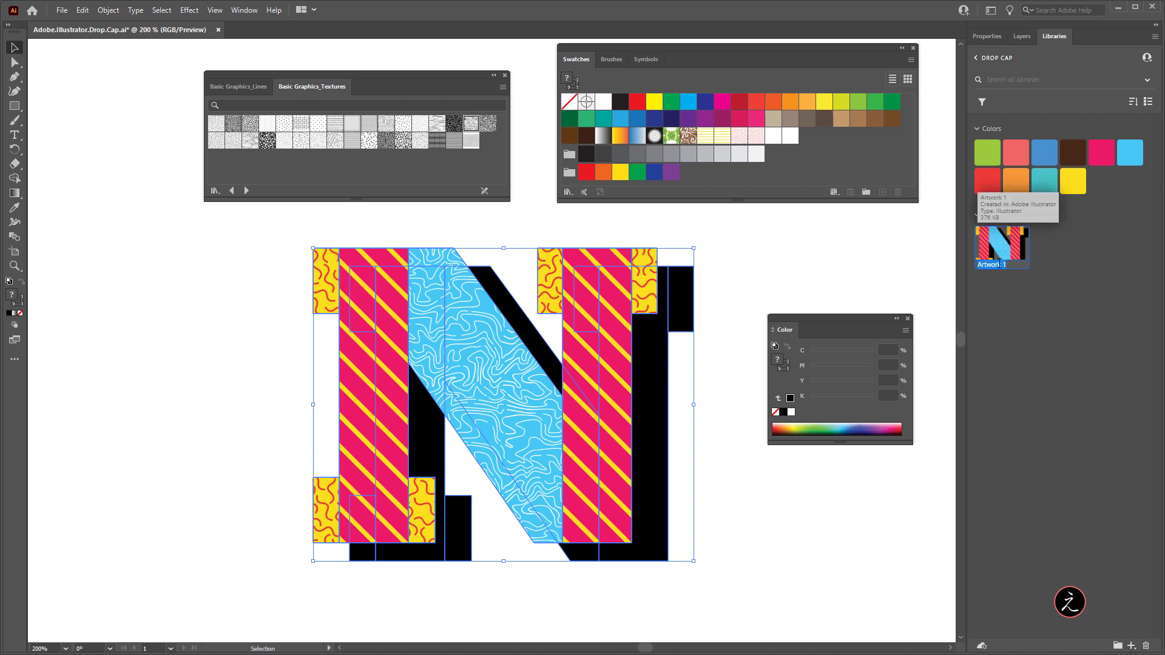
{"action": "type", "text": "Drop Cap"}
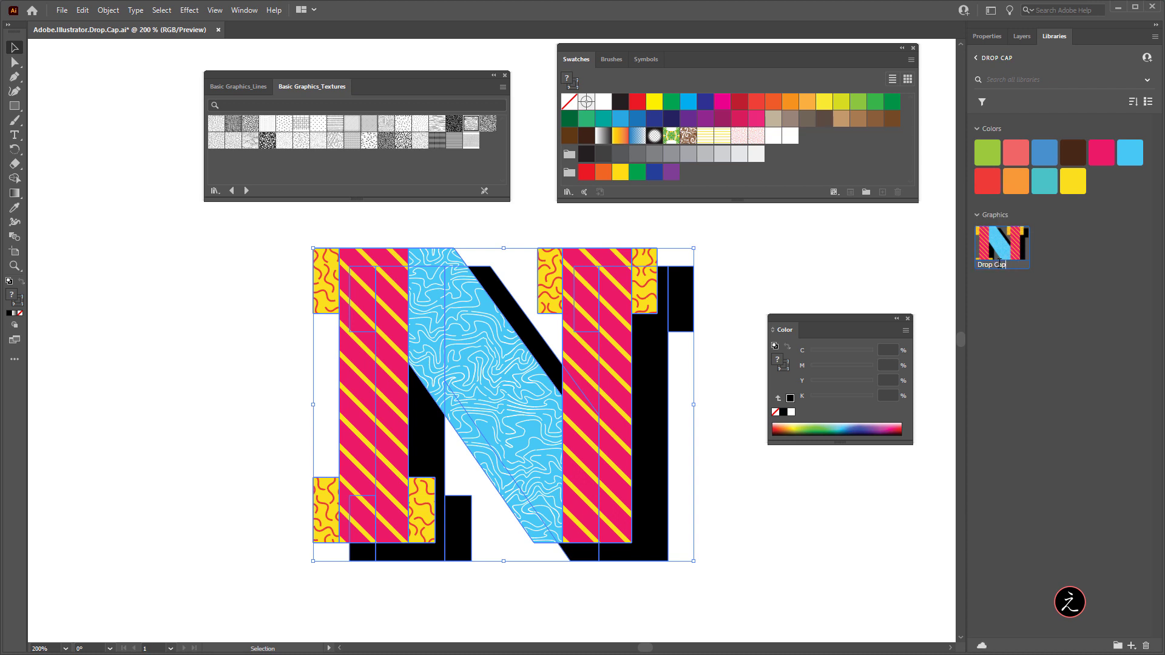
{"action": "key", "text": "Return"}
- Revert Adobe.Illustrator.Drop.Cap.ai to its saved version, discarding the expanded artwork
{"action": "left_click", "coordinate": [62, 10]}
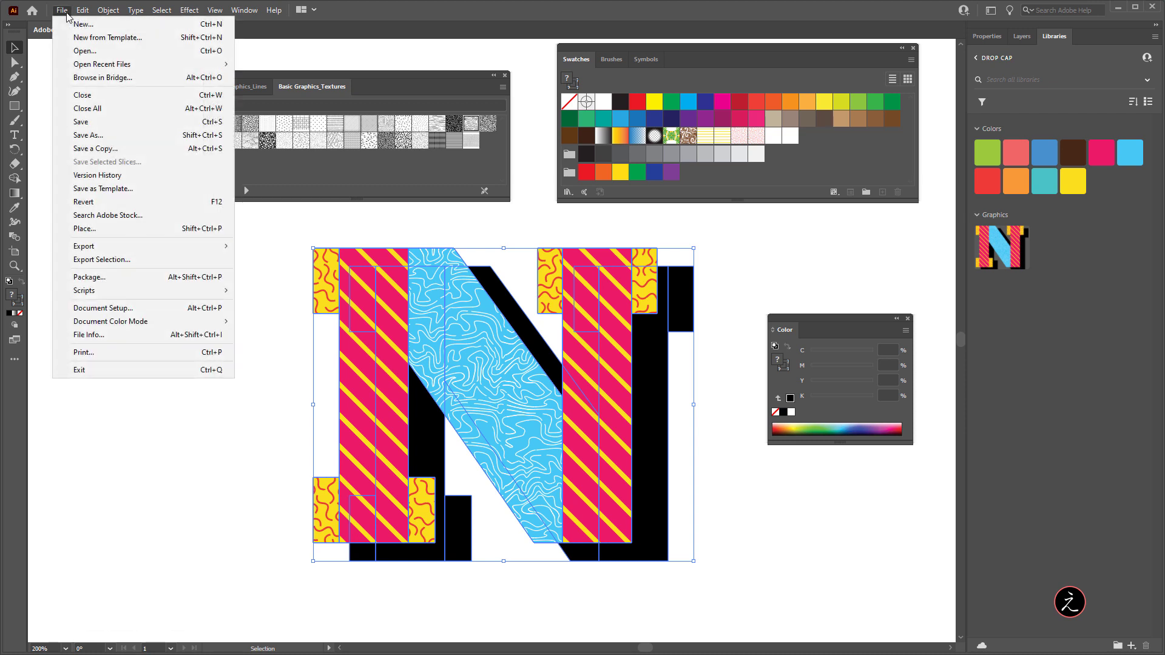
{"action": "left_click", "coordinate": [154, 202]}
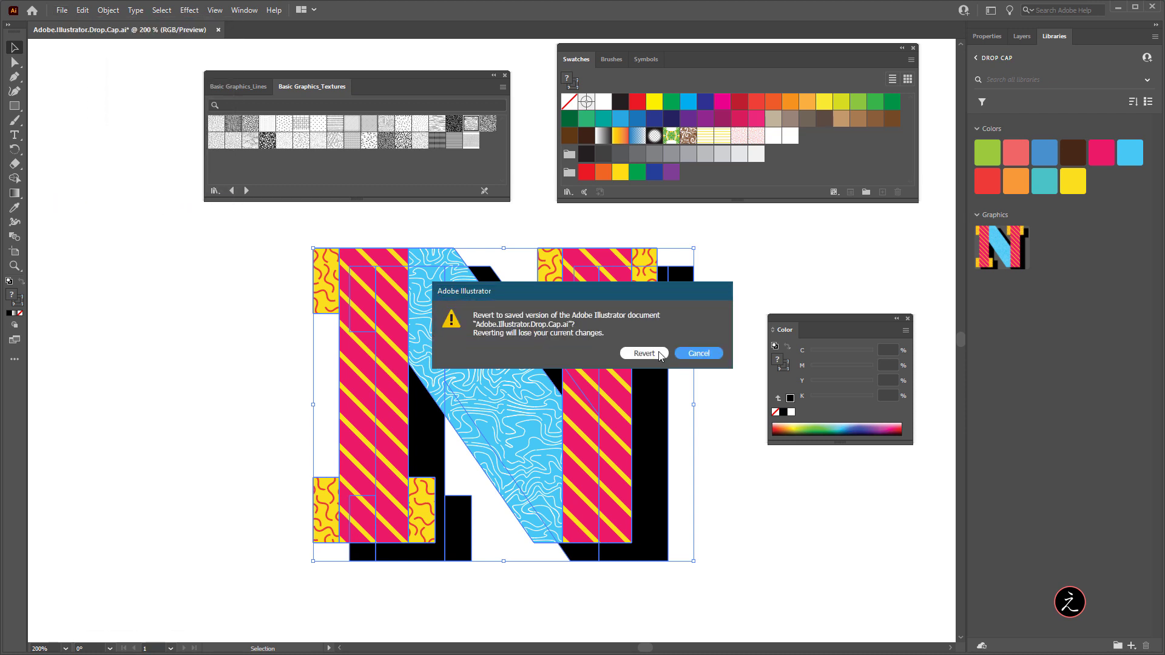
{"action": "left_click", "coordinate": [659, 353]}
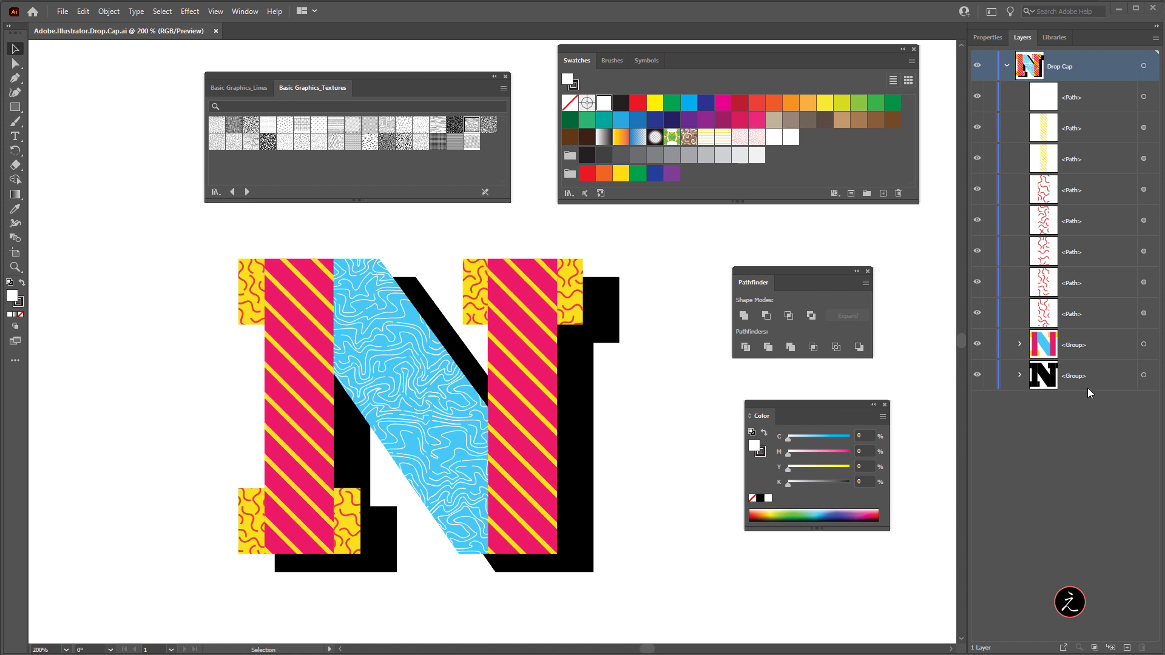
- Select the black N group at the bottom of the layer and unite its paths into a single shape
{"action": "left_click", "coordinate": [1135, 386]}
{"action": "left_click", "coordinate": [1143, 375]}
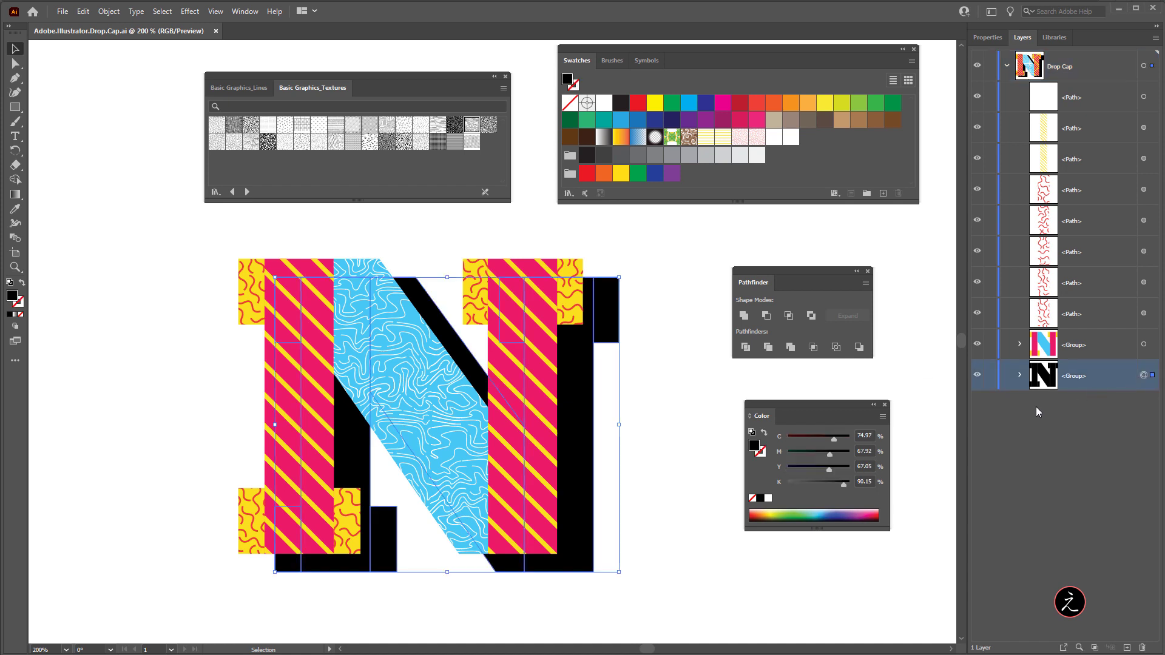
{"action": "left_click", "coordinate": [1019, 375]}
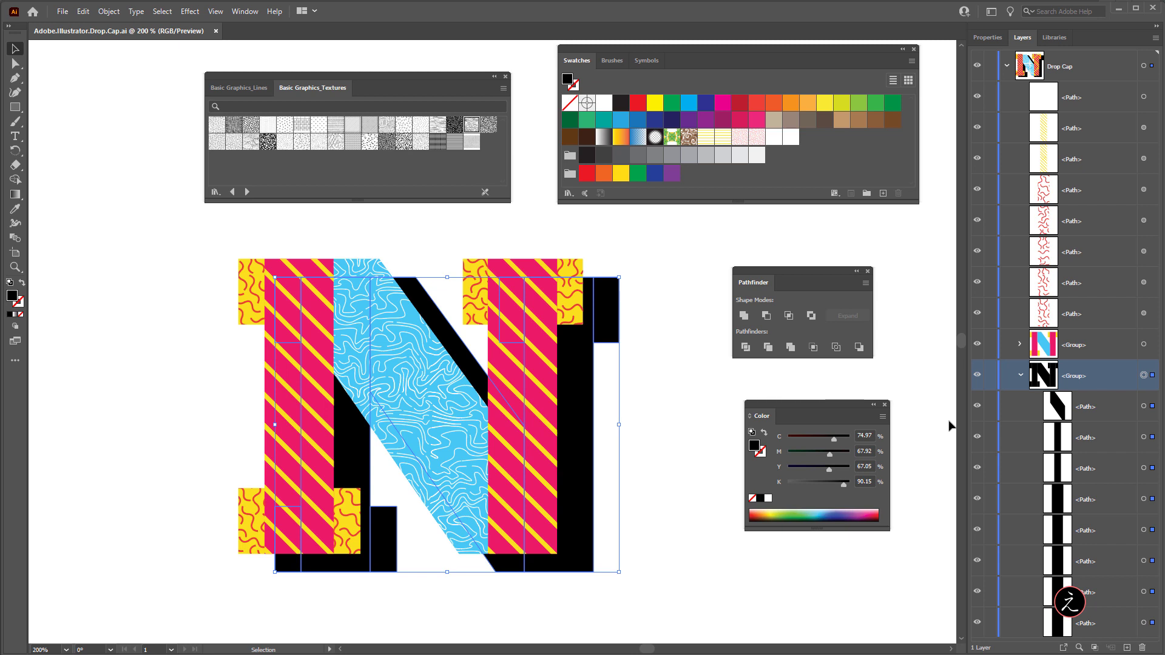
{"action": "left_click", "coordinate": [1019, 375]}
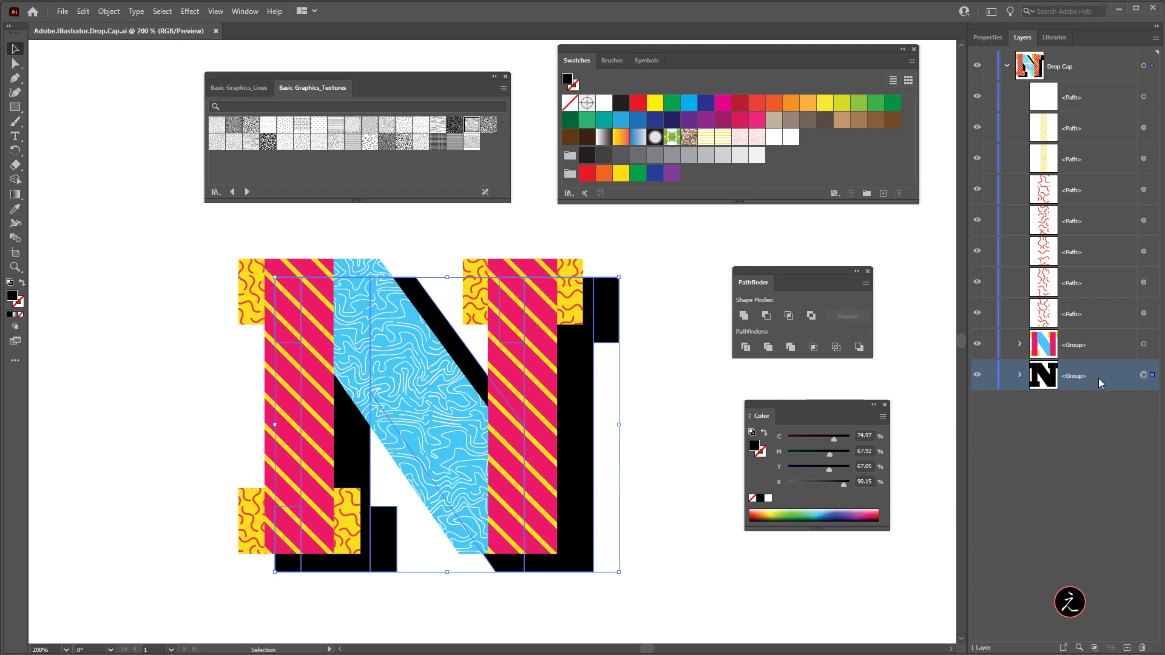
{"action": "left_click", "coordinate": [743, 315]}
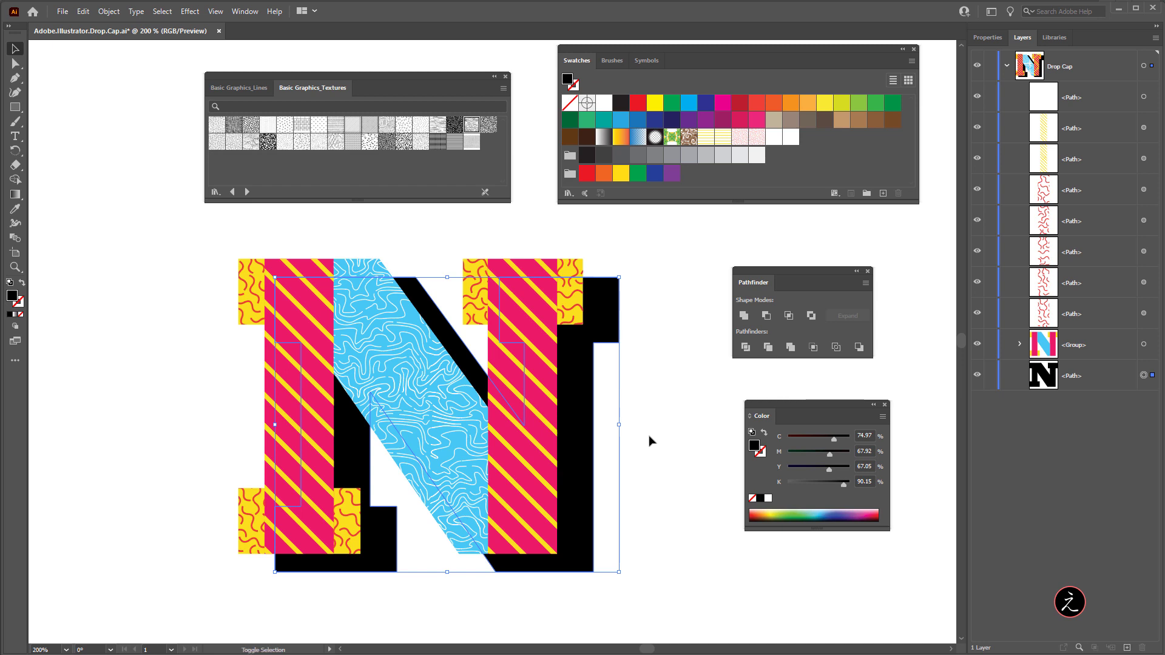
- Shift the united black N shadow further down and to the right by equal amounts, and deselect it
{"action": "key", "text": "shift+Down"}
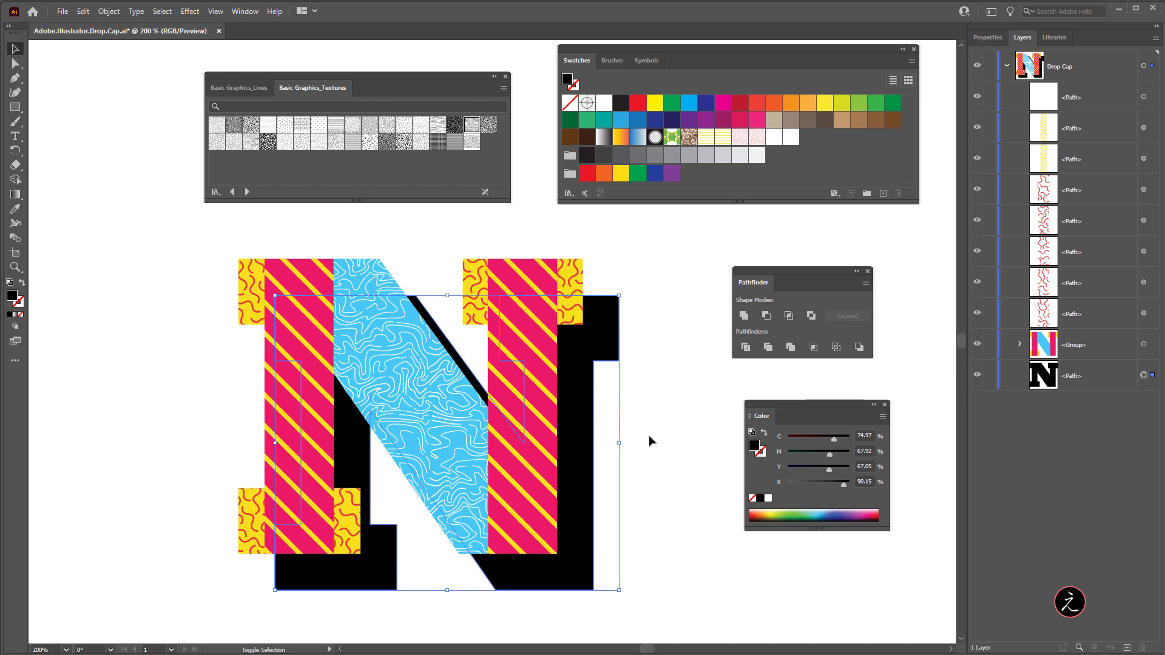
{"action": "key", "text": "shift+Right"}
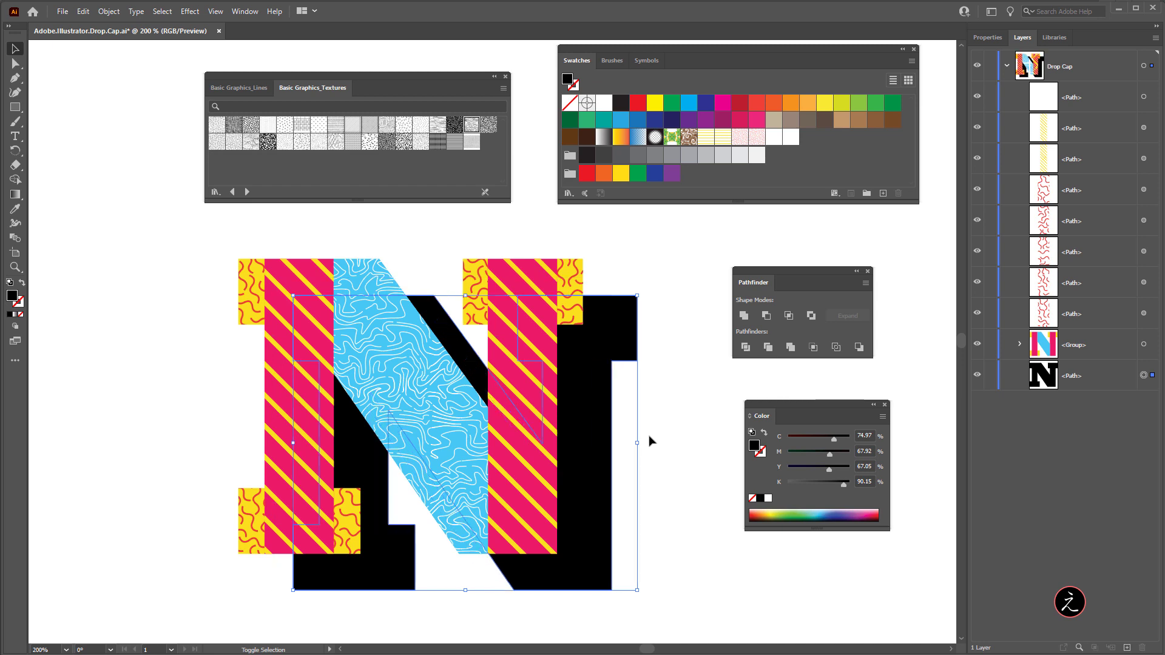
{"action": "left_click", "coordinate": [667, 397]}
{"action": "left_click_drag", "start_coordinate": [665, 395], "coordinate": [590, 366]}
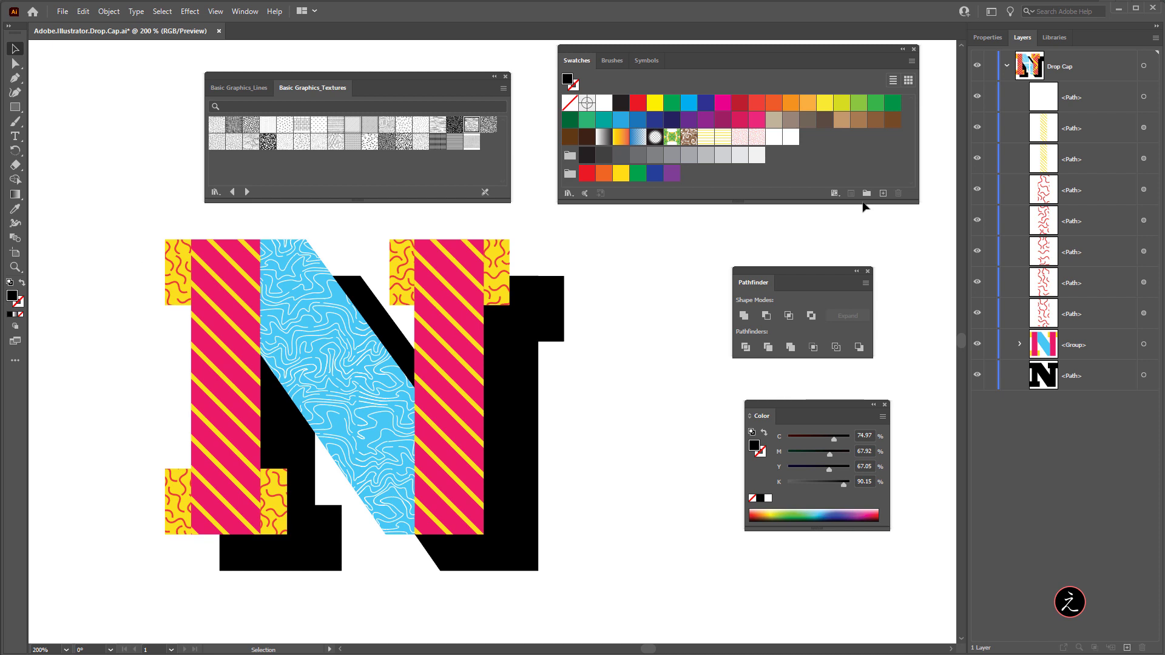
- Delete the "Drop Cap" graphic from the Drop Cap library
{"action": "left_click", "coordinate": [1061, 37]}
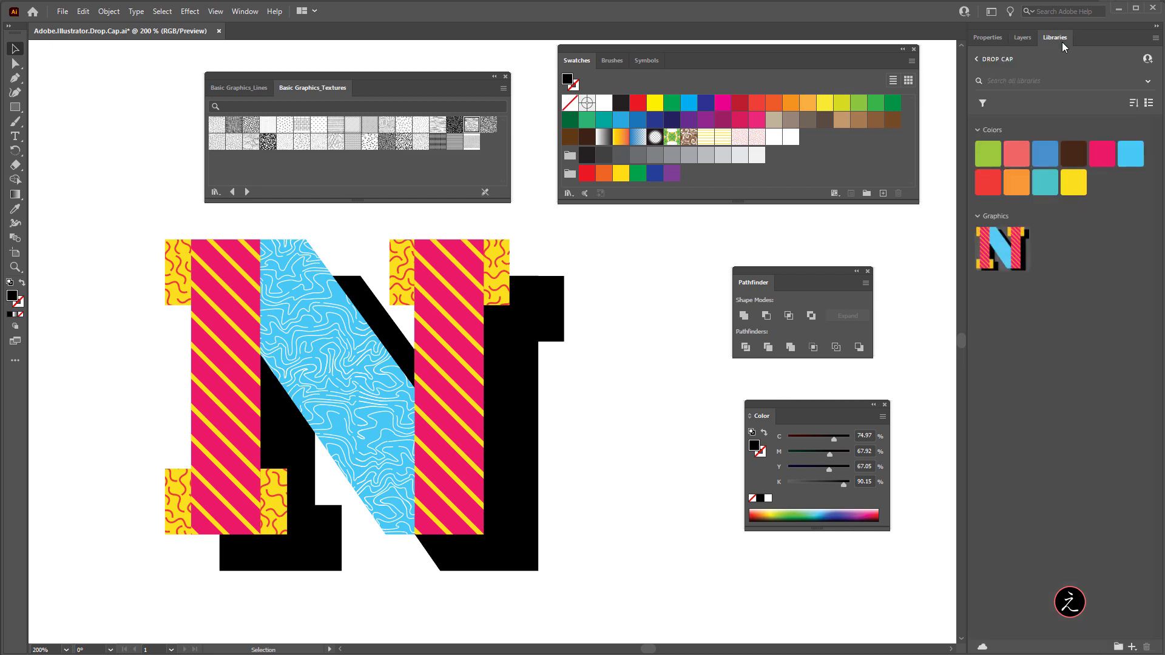
{"action": "right_click", "coordinate": [1008, 240]}
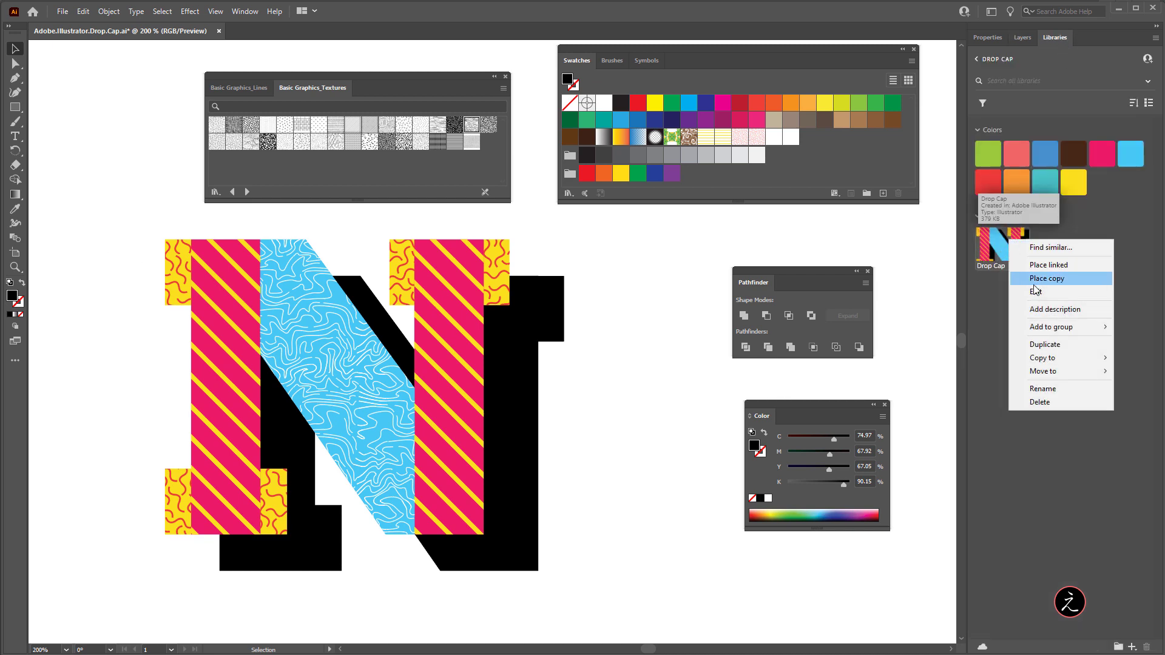
{"action": "left_click", "coordinate": [1068, 402]}
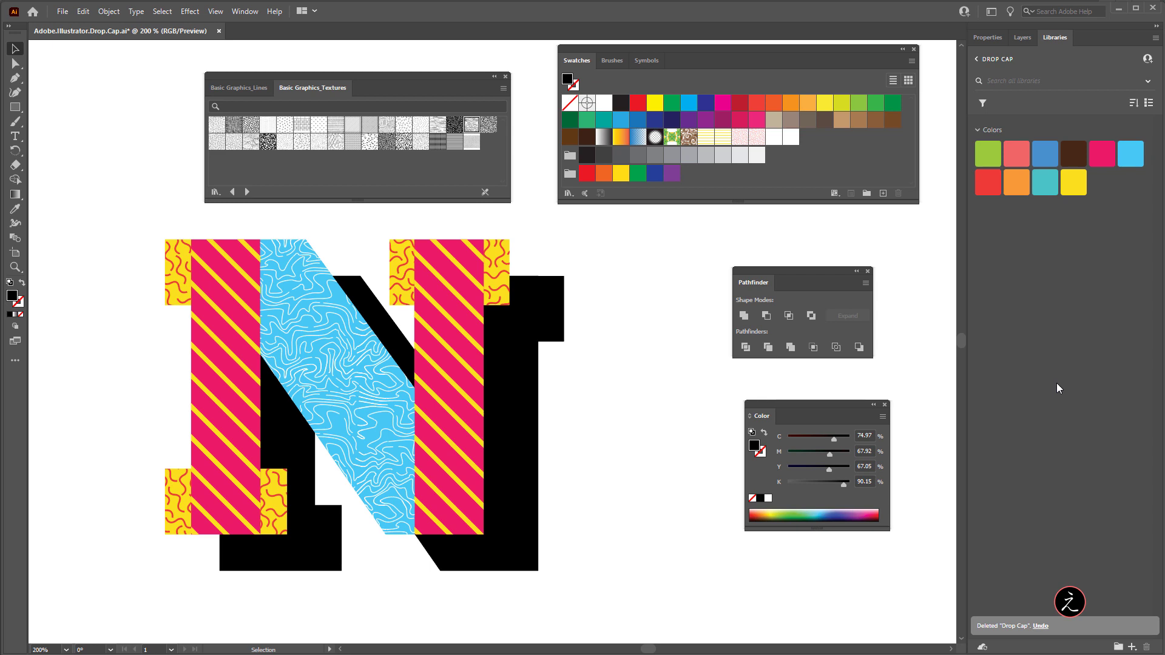
- Select the entire drop cap artwork, expand its appearance, and expand its pattern fills with only the Fill option enabled
{"action": "left_click_drag", "start_coordinate": [83, 211], "coordinate": [628, 629]}
{"action": "left_click", "coordinate": [109, 12]}
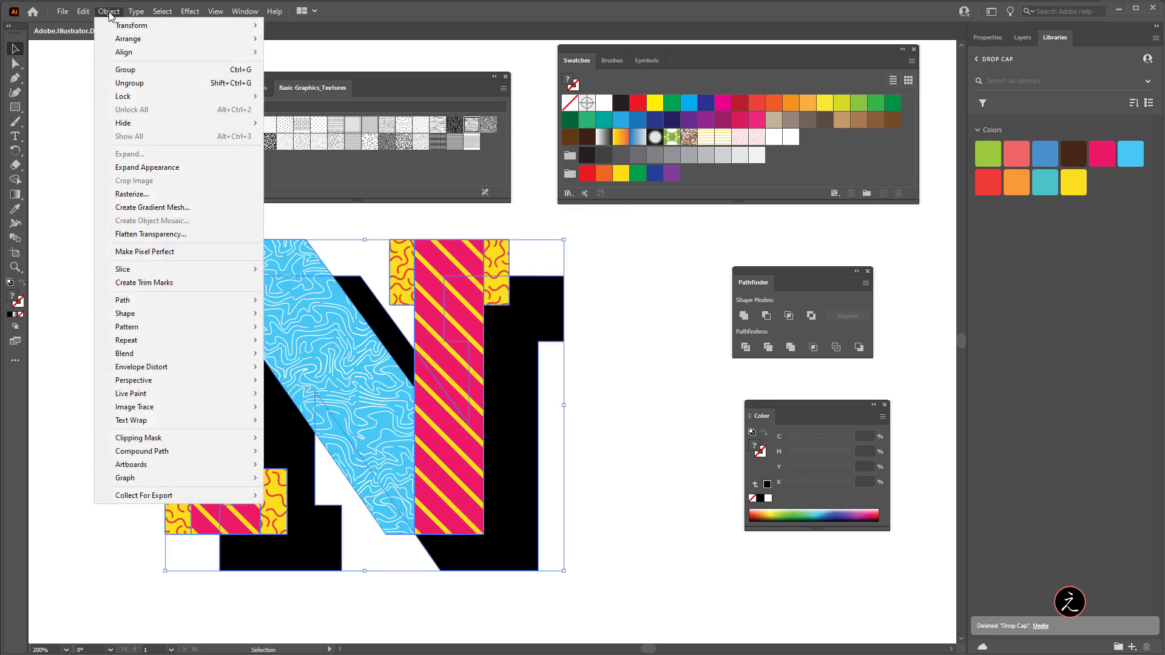
{"action": "left_click", "coordinate": [210, 166]}
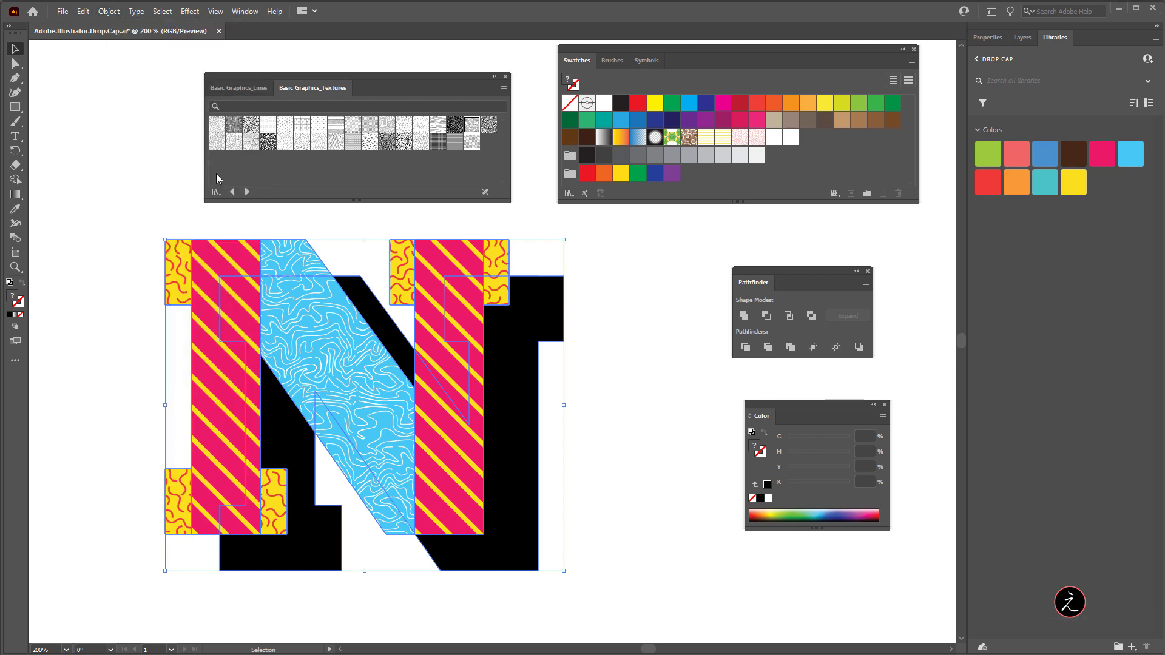
{"action": "left_click", "coordinate": [109, 12]}
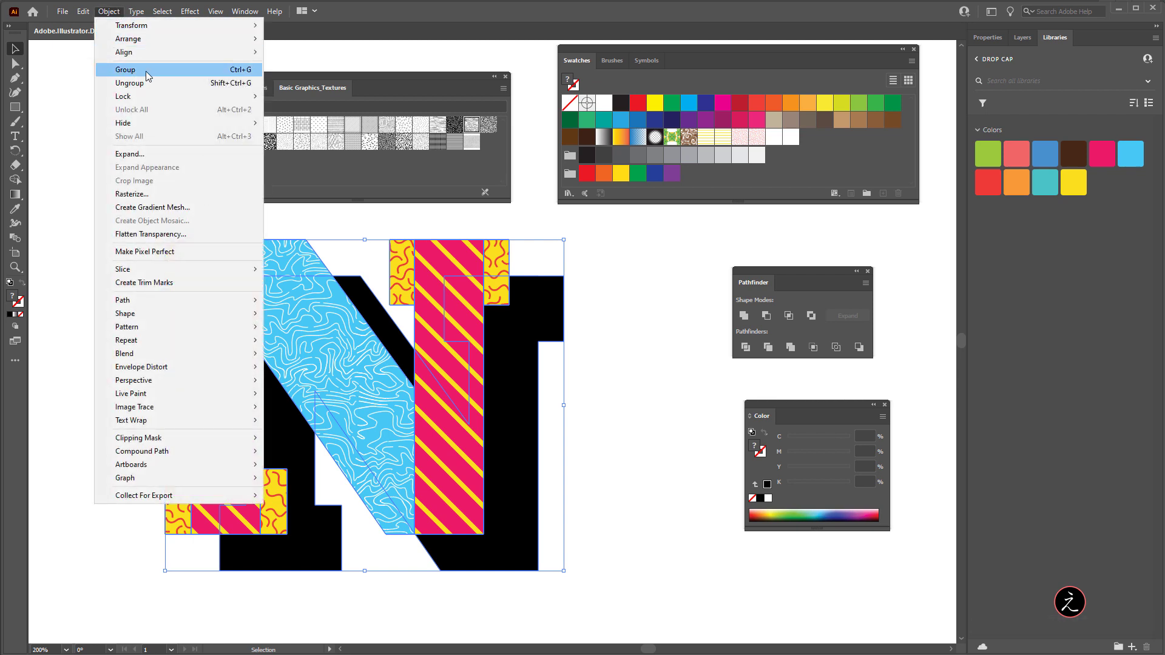
{"action": "left_click", "coordinate": [201, 154]}
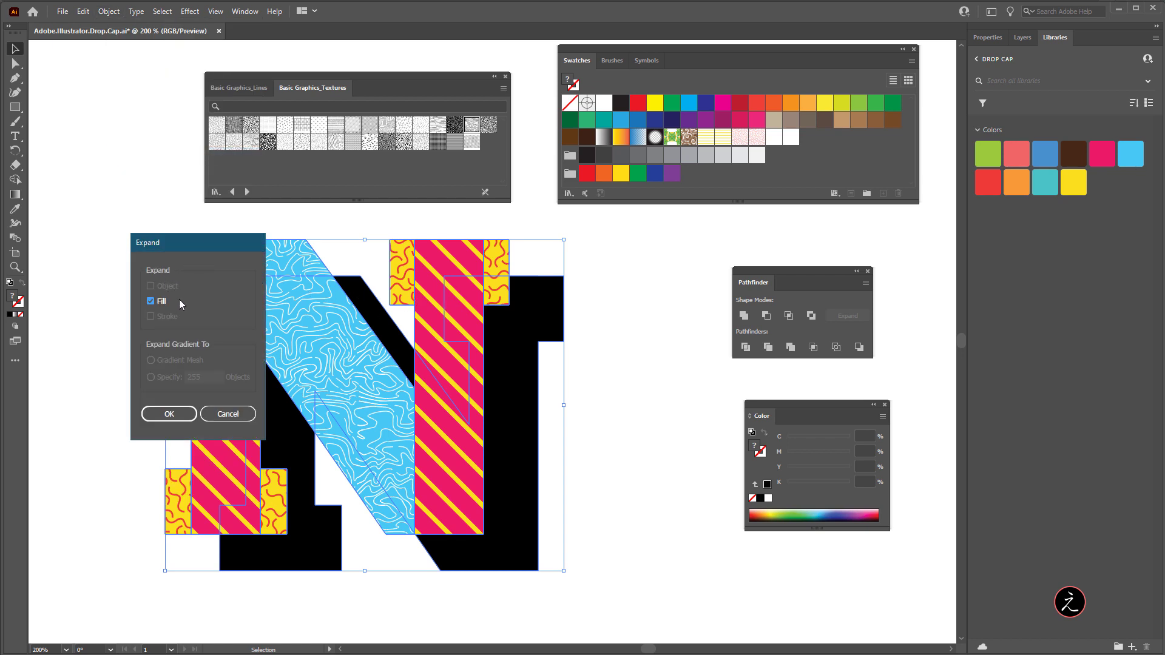
{"action": "left_click", "coordinate": [165, 415]}
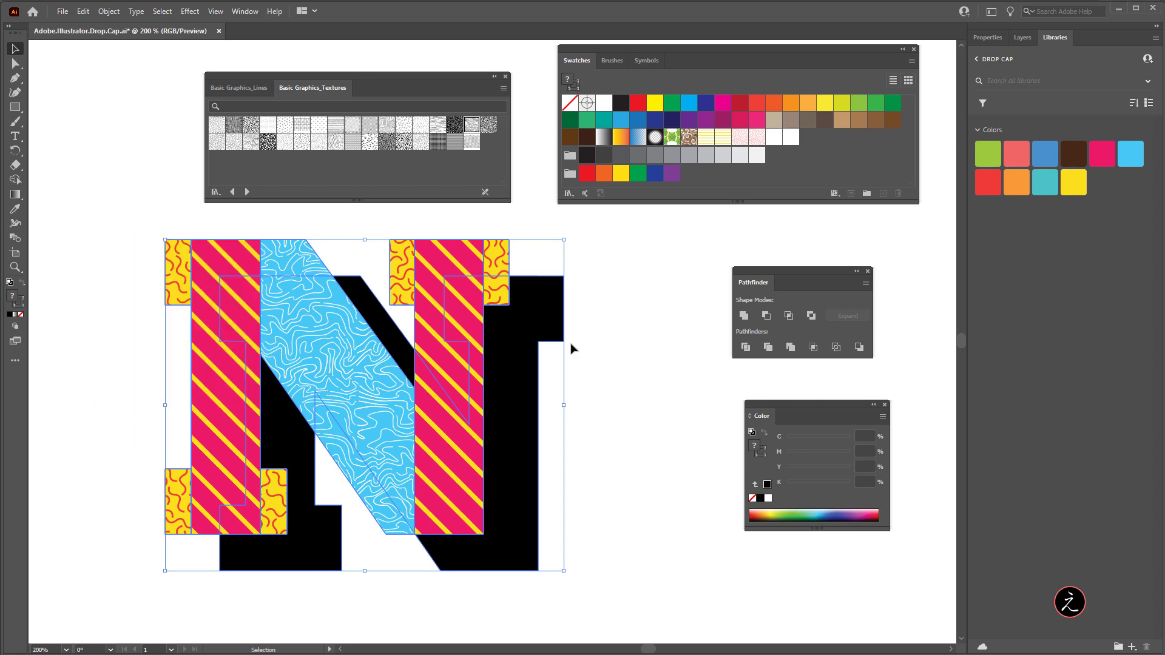
- Add the expanded N with its larger shadow to the Drop Cap library as a graphic named "Drop Cap"
{"action": "left_click_drag", "start_coordinate": [304, 366], "coordinate": [1054, 267]}
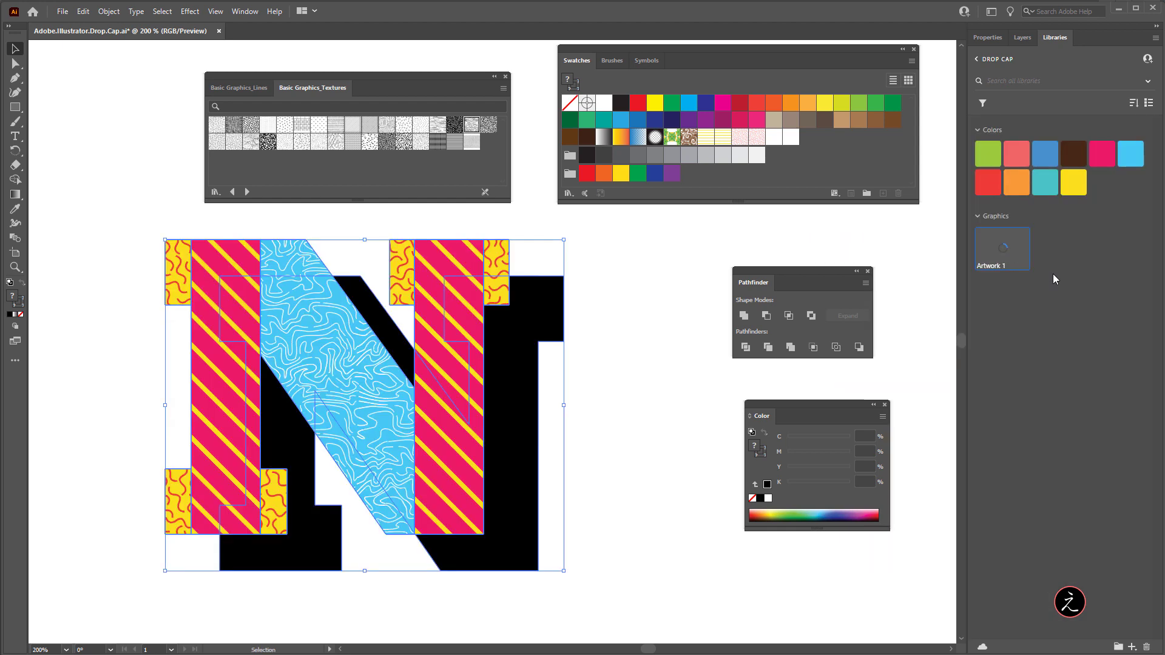
{"action": "double_click", "coordinate": [1001, 266]}
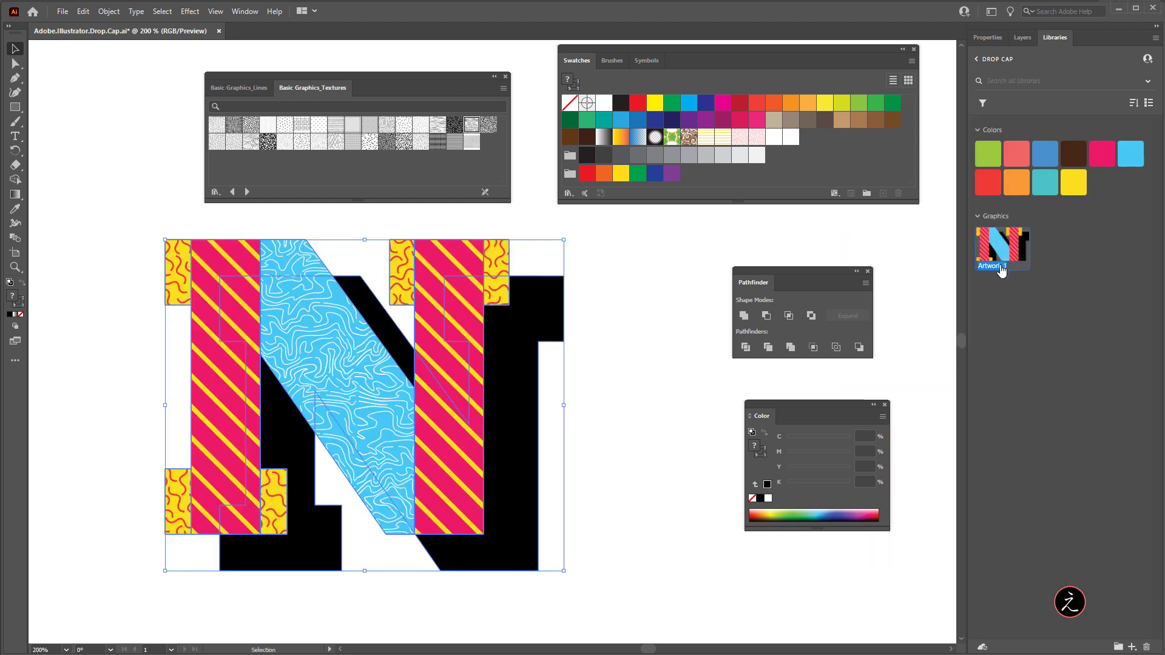
{"action": "type", "text": "Drop "}
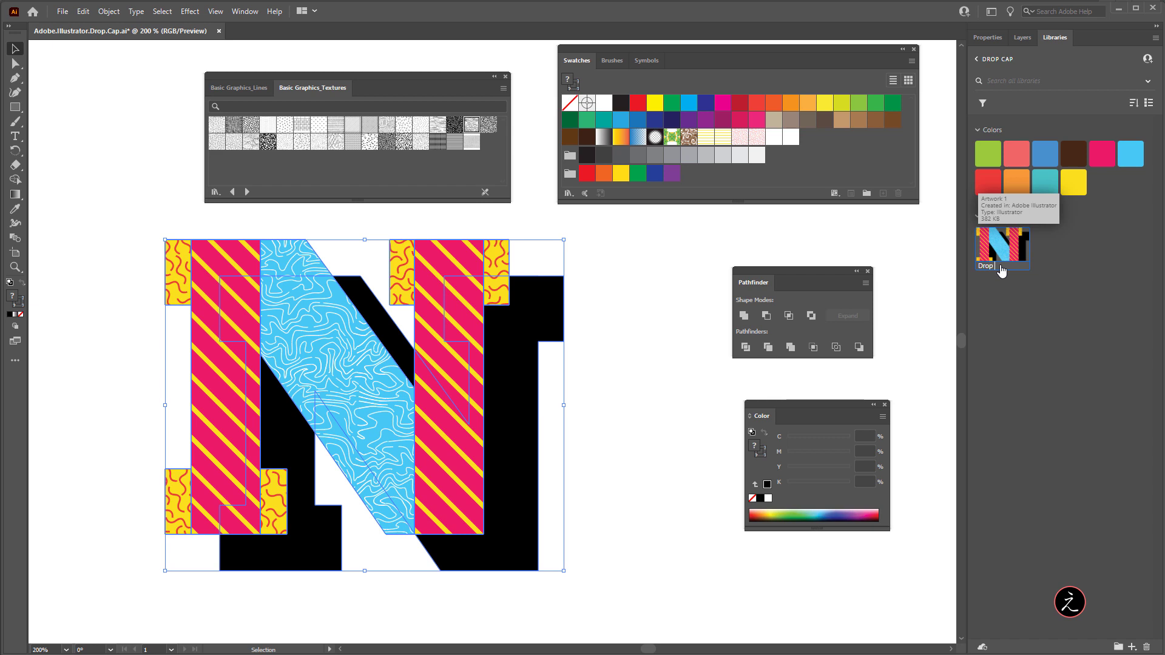
{"action": "type", "text": "D"}
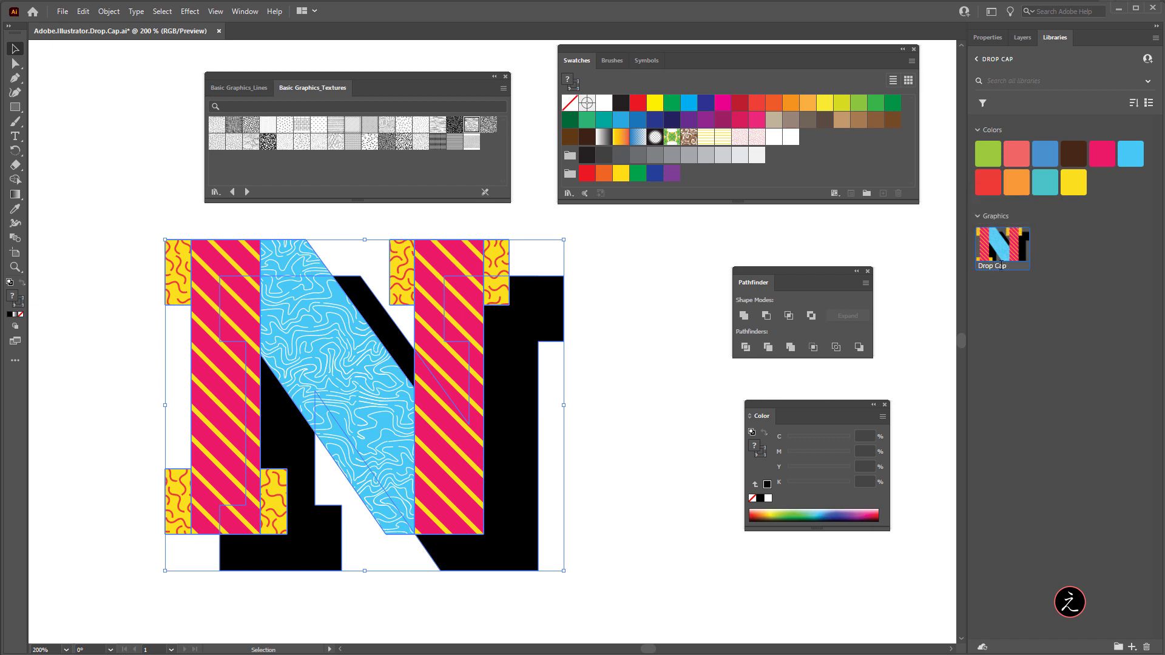
{"action": "left_click", "coordinate": [1073, 245]}
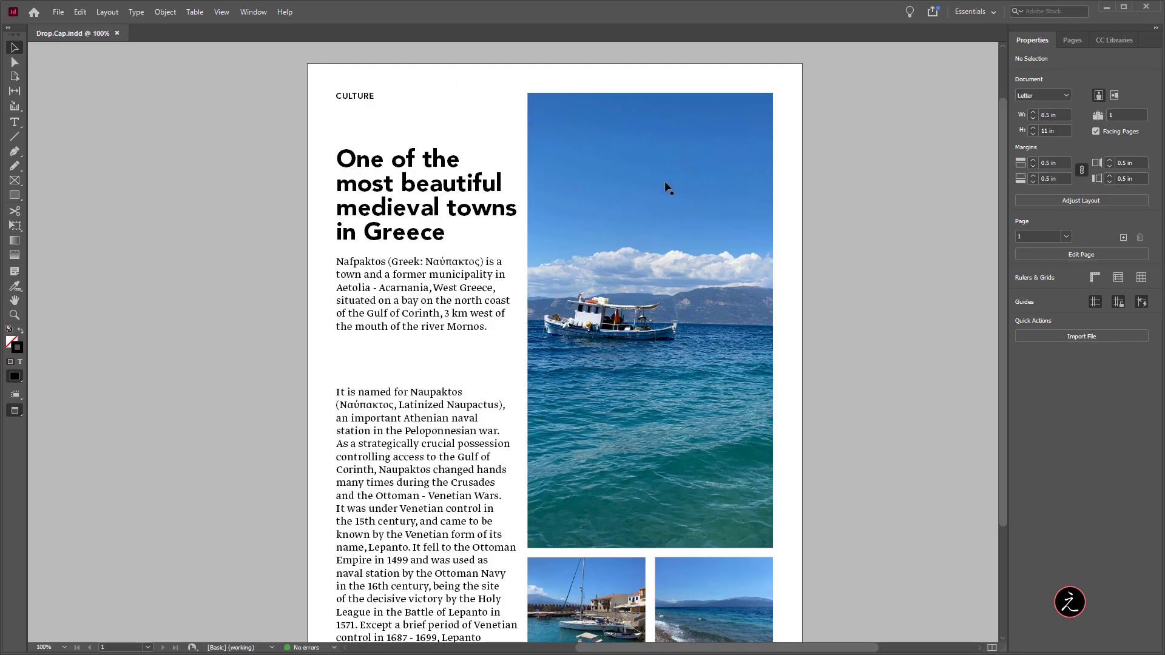
- Cut the initial letter N from "Nafpaktos" at the start of the article's opening paragraph
{"action": "left_click", "coordinate": [1114, 40]}
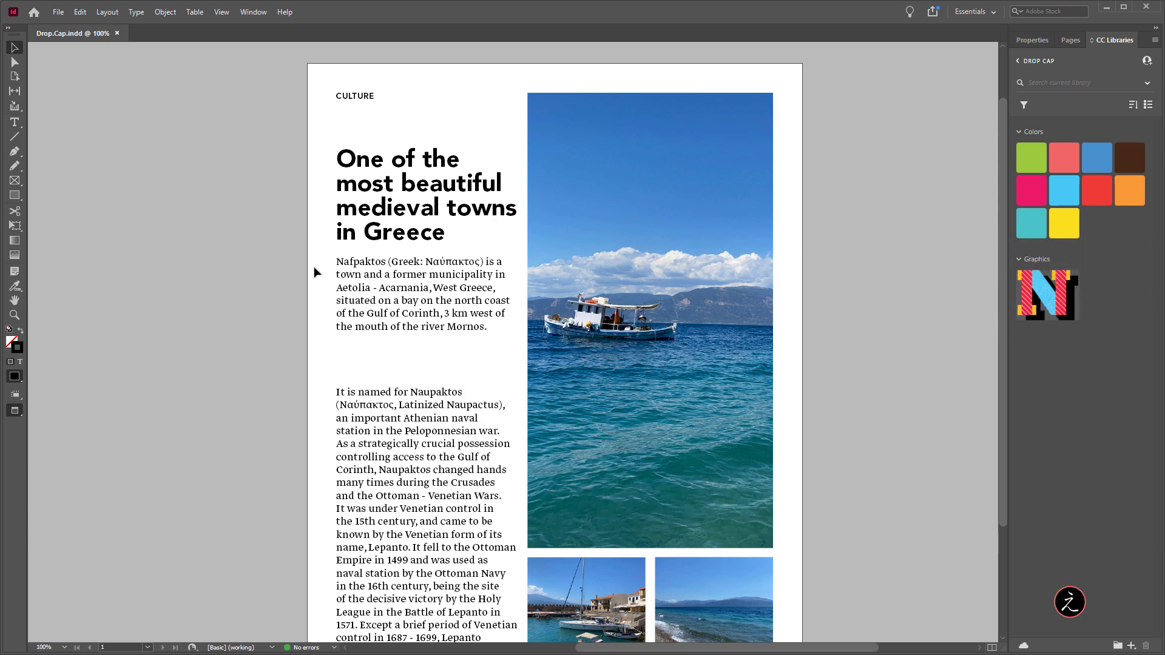
{"action": "scroll", "coordinate": [344, 276], "scroll_direction": "up", "scroll_amount": 6}
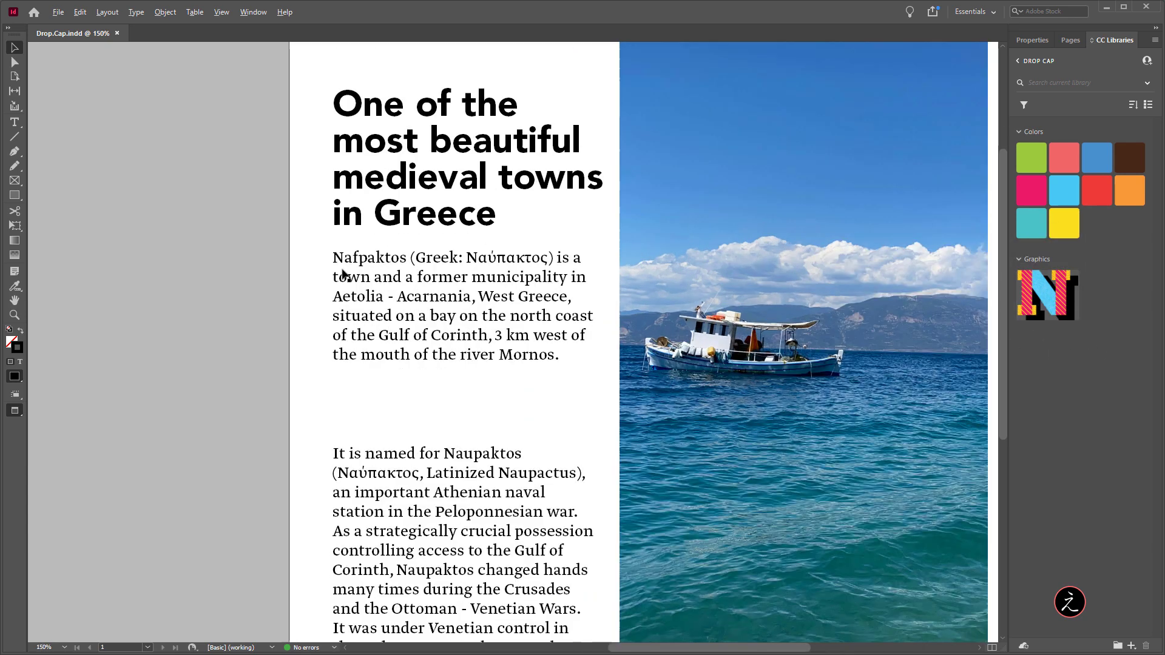
{"action": "scroll", "coordinate": [340, 273], "scroll_direction": "up", "scroll_amount": 2}
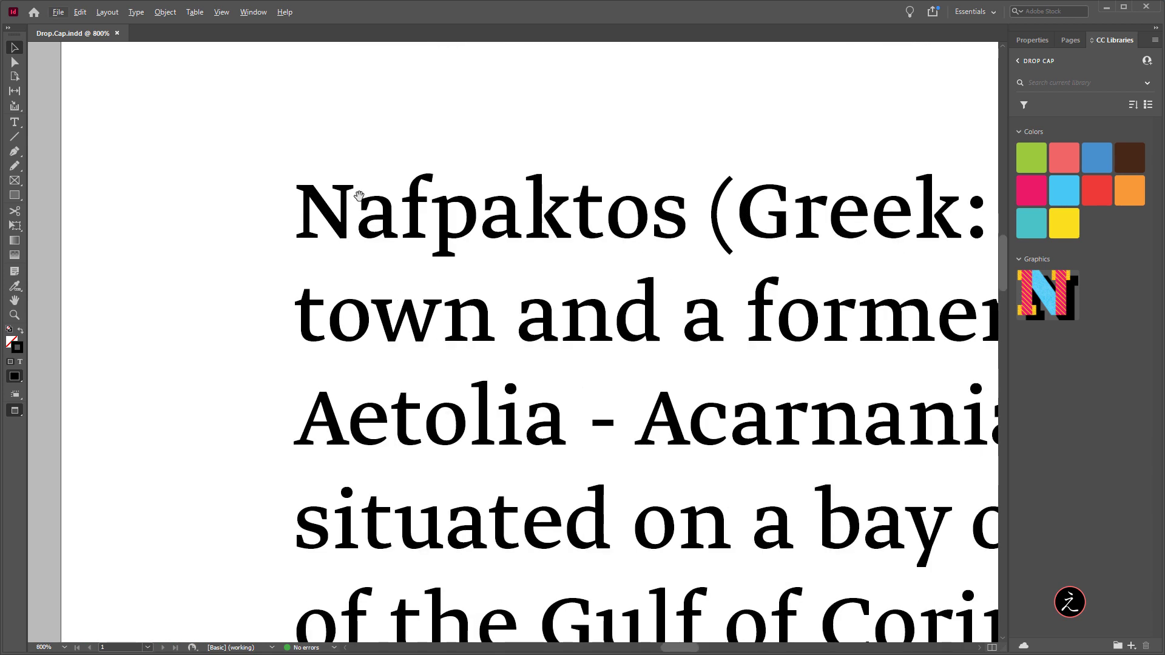
{"action": "scroll", "coordinate": [340, 273], "scroll_direction": "up", "scroll_amount": 1}
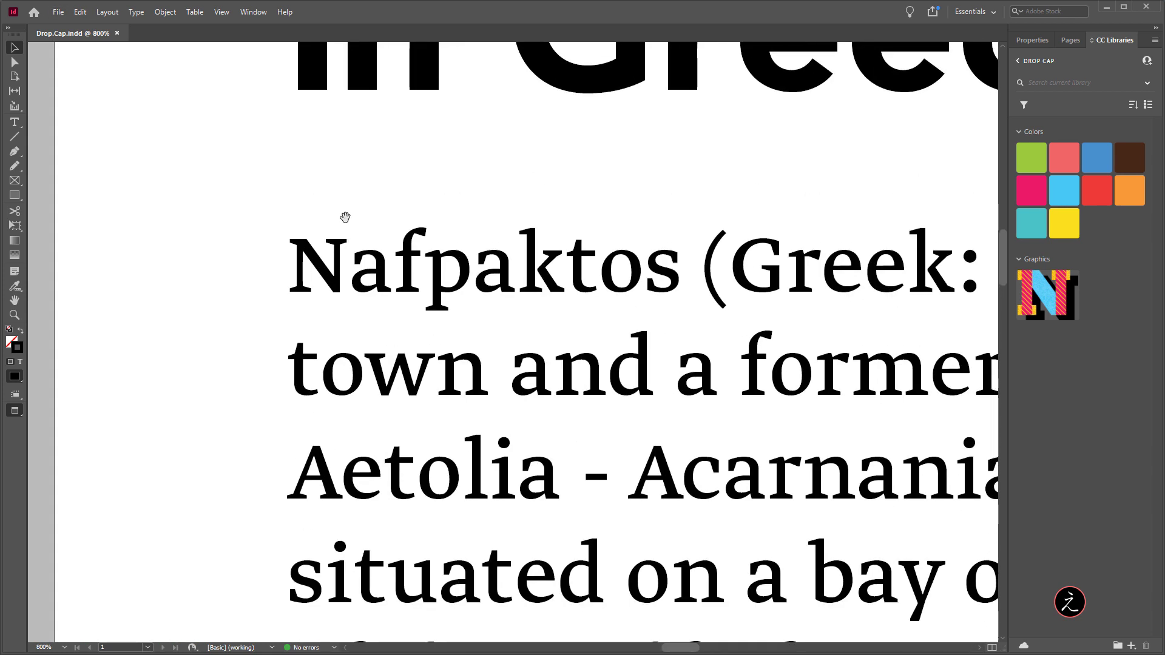
{"action": "double_click", "coordinate": [330, 280]}
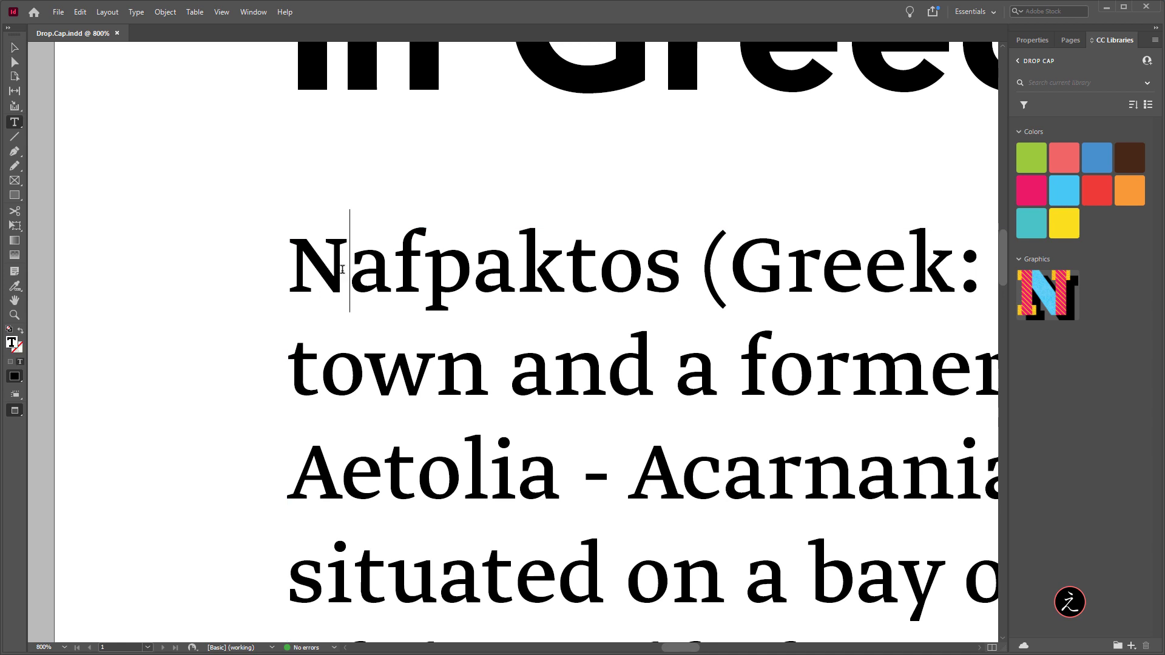
{"action": "left_click_drag", "start_coordinate": [342, 270], "coordinate": [293, 272]}
{"action": "key", "text": "ctrl+x"}
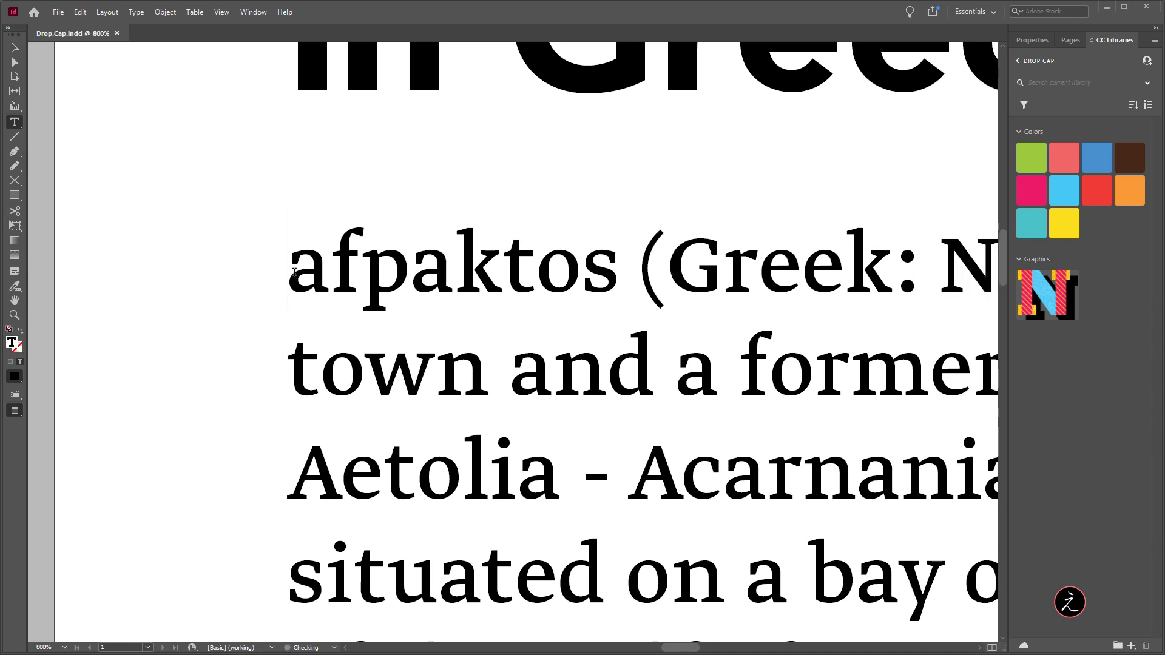
{"action": "left_click", "coordinate": [15, 48]}
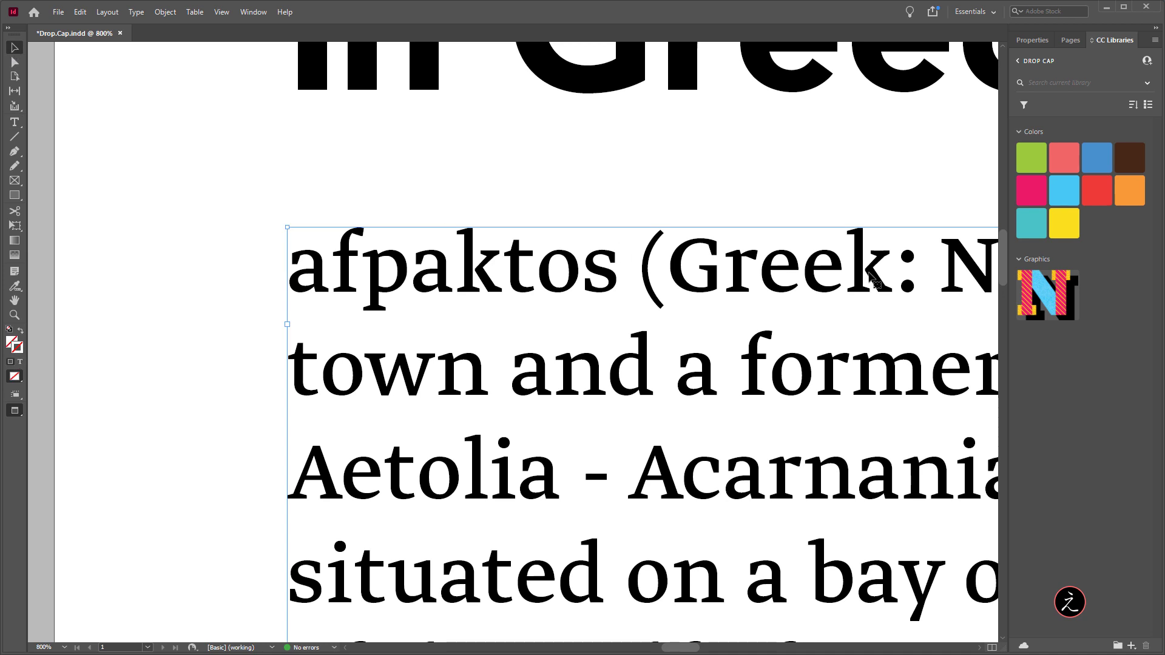
- Place the "Drop Cap" graphic from the library on the page at its original size, over the opening paragraph
{"action": "left_click_drag", "start_coordinate": [1039, 297], "coordinate": [65, 227]}
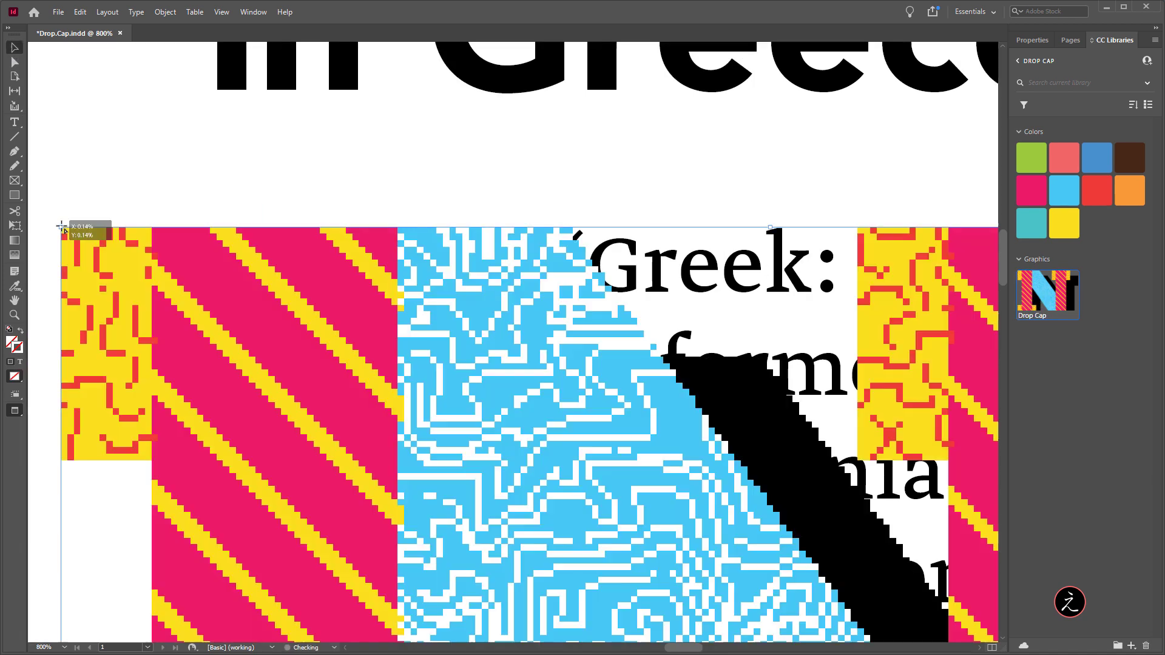
{"action": "key", "text": "ctrl+minus"}
{"action": "key", "text": "ctrl+minus"}
{"action": "key", "text": "ctrl+minus"}
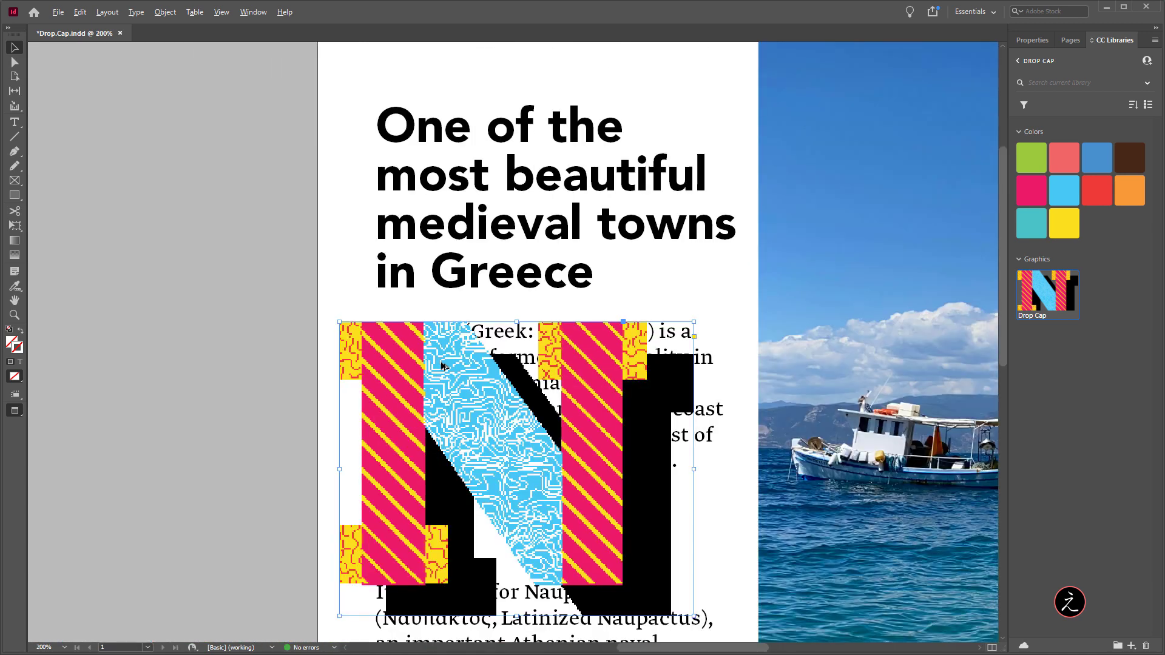
- Set the placed N graphic's display performance to High Quality Display
{"action": "scroll", "coordinate": [427, 348], "scroll_direction": "down", "scroll_amount": 3}
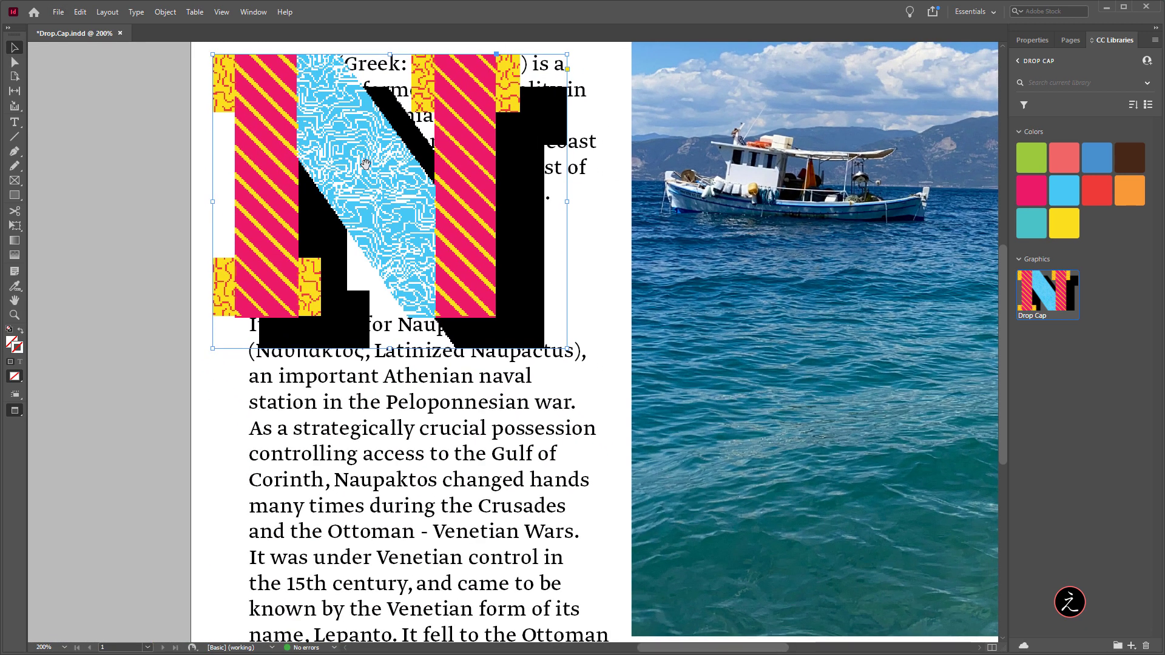
{"action": "right_click", "coordinate": [325, 112]}
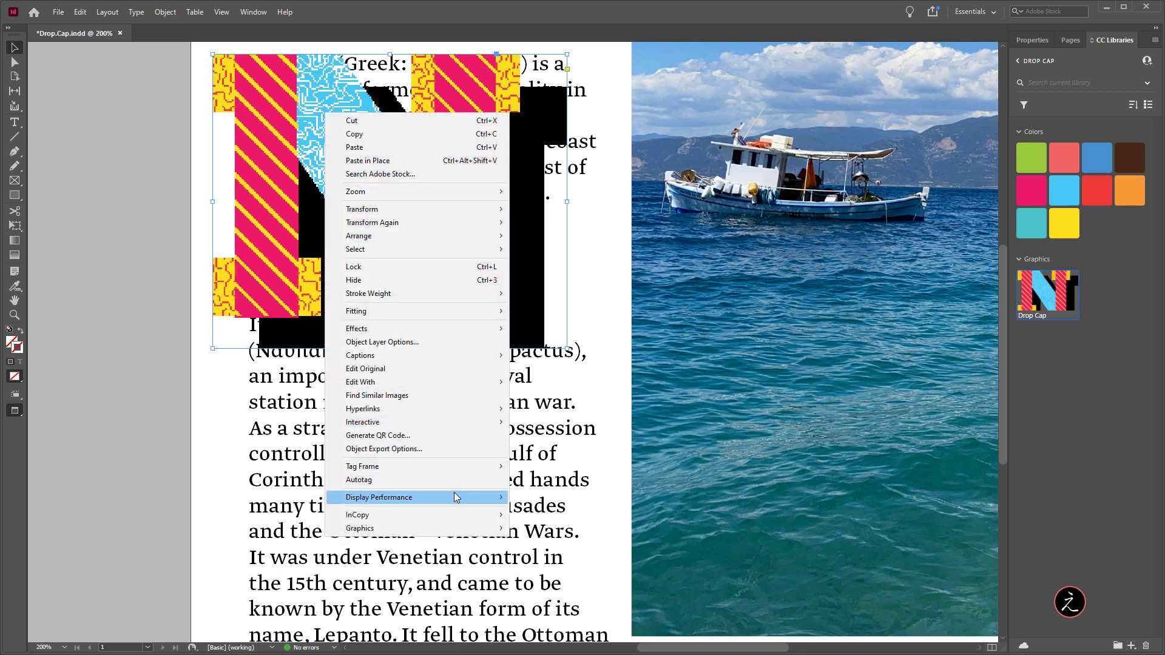
{"action": "mouse_move", "coordinate": [457, 496]}
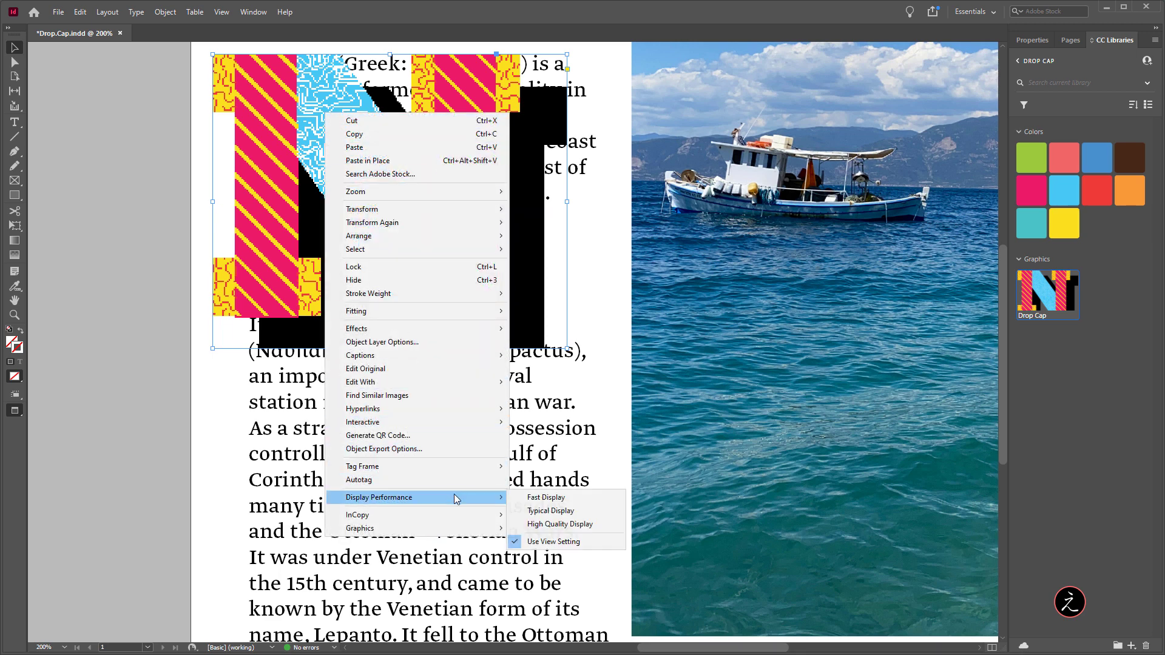
{"action": "left_click", "coordinate": [605, 525]}
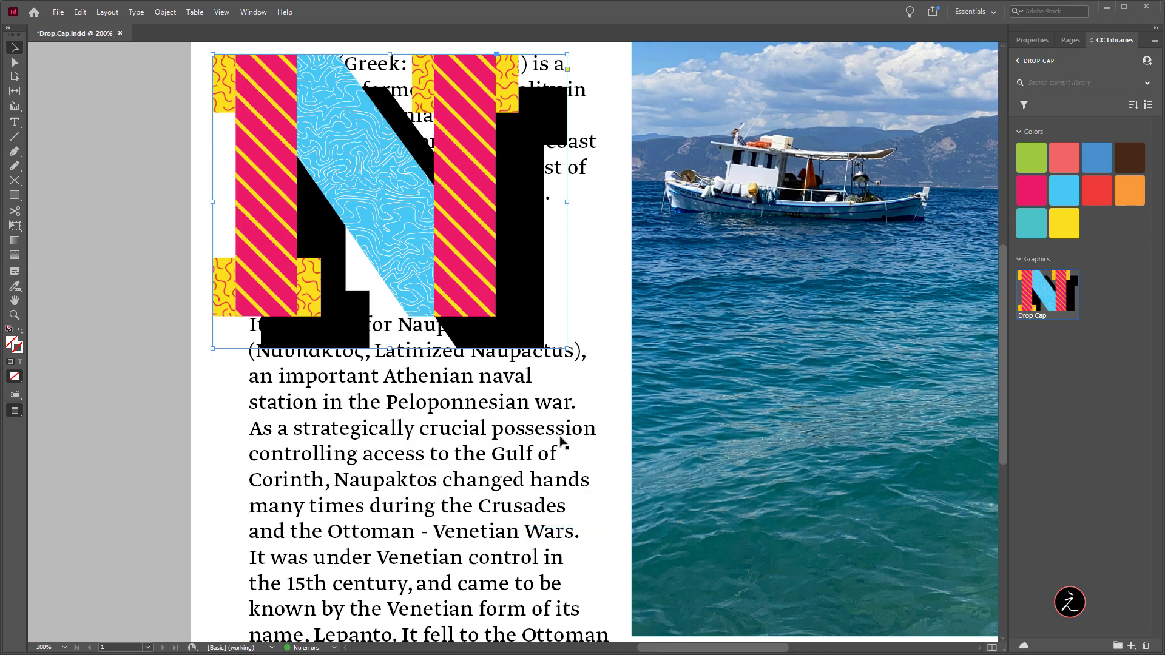
{"action": "scroll", "coordinate": [708, 299], "scroll_direction": "up", "scroll_amount": 2}
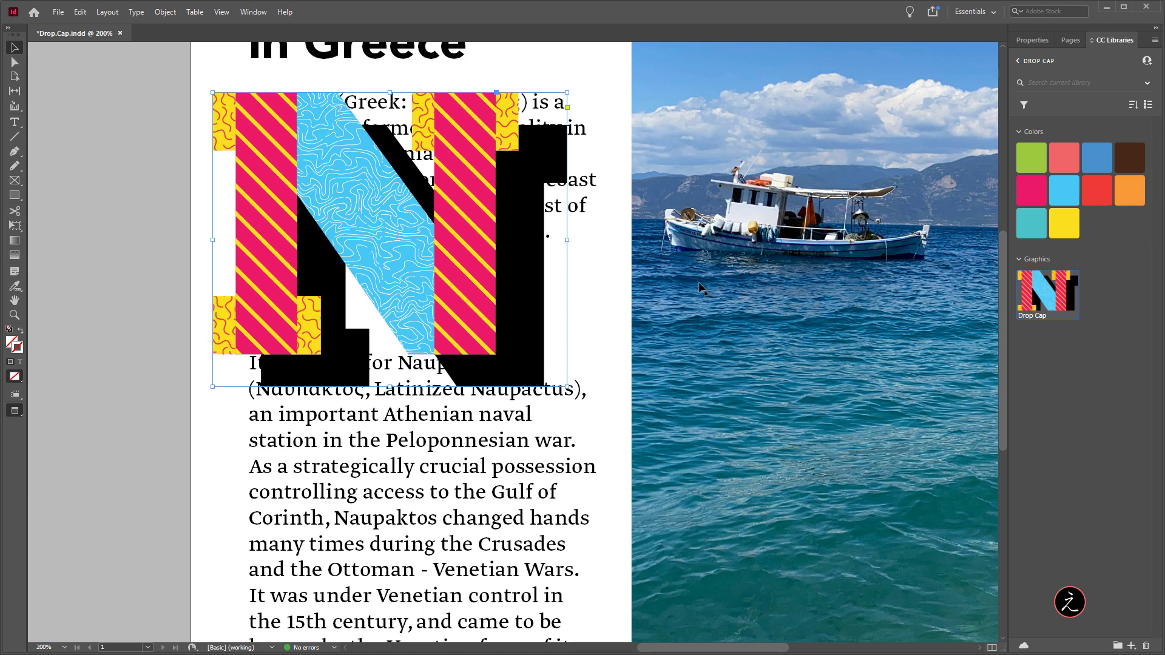
- Enable Auto-Fit for the N graphic and scale it proportionally from its center to about 1.15 by 0.96 in
{"action": "left_click", "coordinate": [1031, 41]}
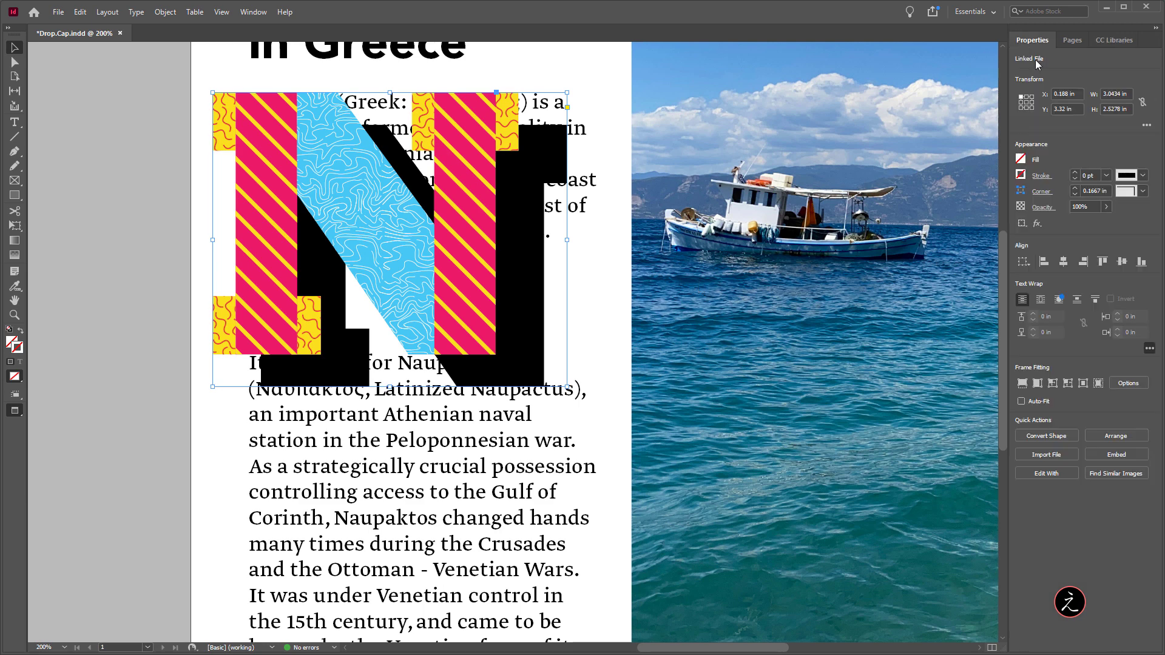
{"action": "left_click", "coordinate": [1021, 402]}
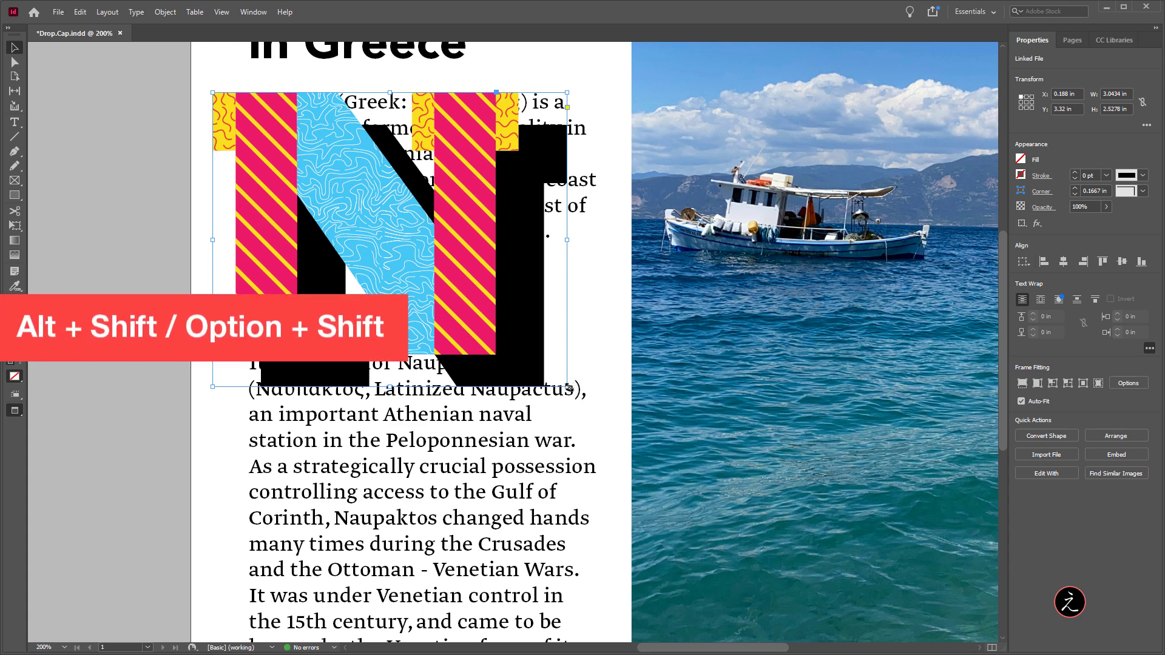
{"action": "left_click_drag", "start_coordinate": [568, 387], "coordinate": [456, 295]}
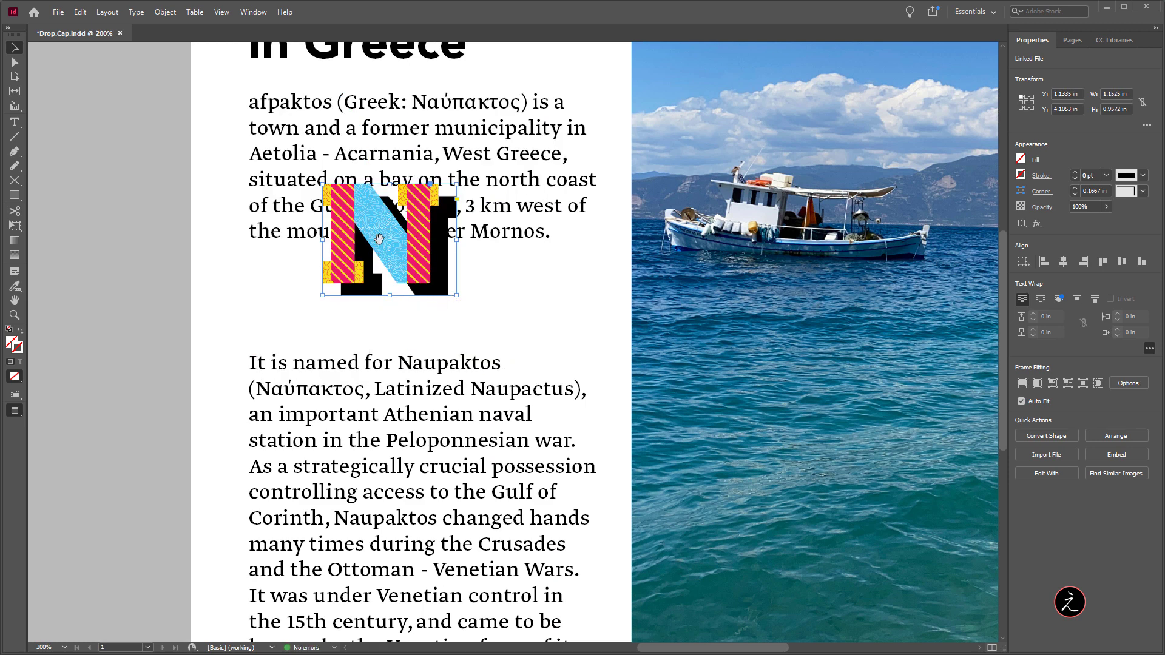
- Move the N graphic beside the opening paragraph, overlapping the page's outer edge, with its top aligned to the paragraph's text frame
{"action": "left_click_drag", "start_coordinate": [381, 243], "coordinate": [169, 153]}
{"action": "left_click", "coordinate": [451, 297]}
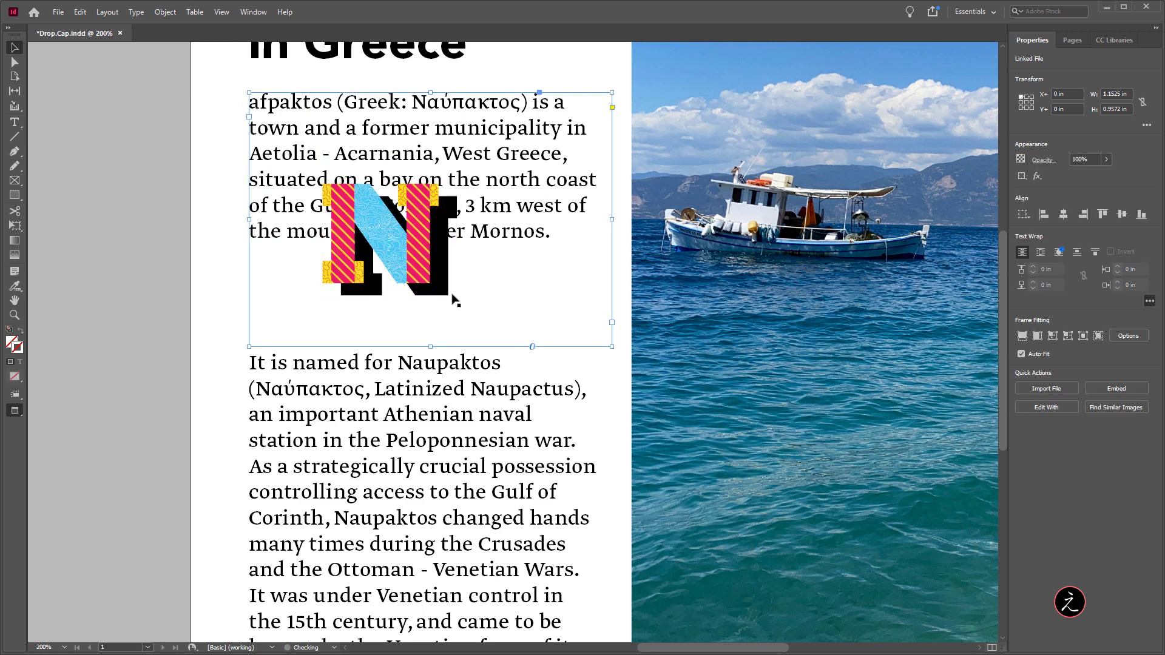
{"action": "left_click_drag", "start_coordinate": [427, 272], "coordinate": [211, 181]}
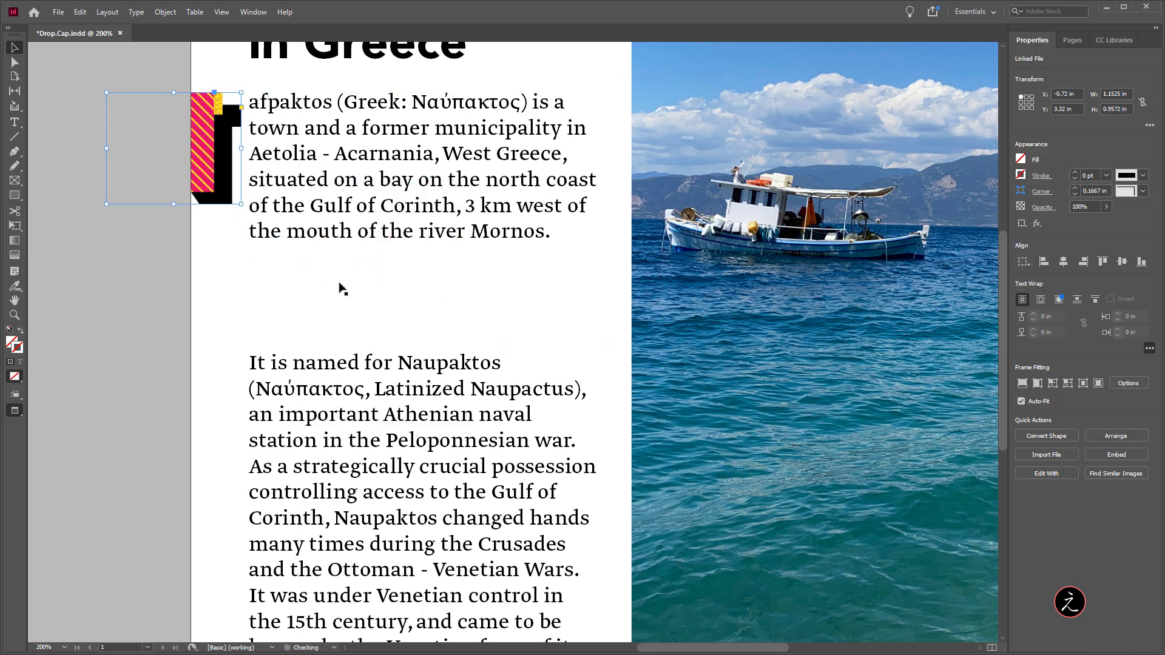
{"action": "left_click_drag", "start_coordinate": [287, 165], "coordinate": [424, 331]}
- Anchor the N graphic inline in the text, directly before "afpaktos" in the opening paragraph
{"action": "scroll", "coordinate": [397, 295], "scroll_direction": "up", "scroll_amount": 4}
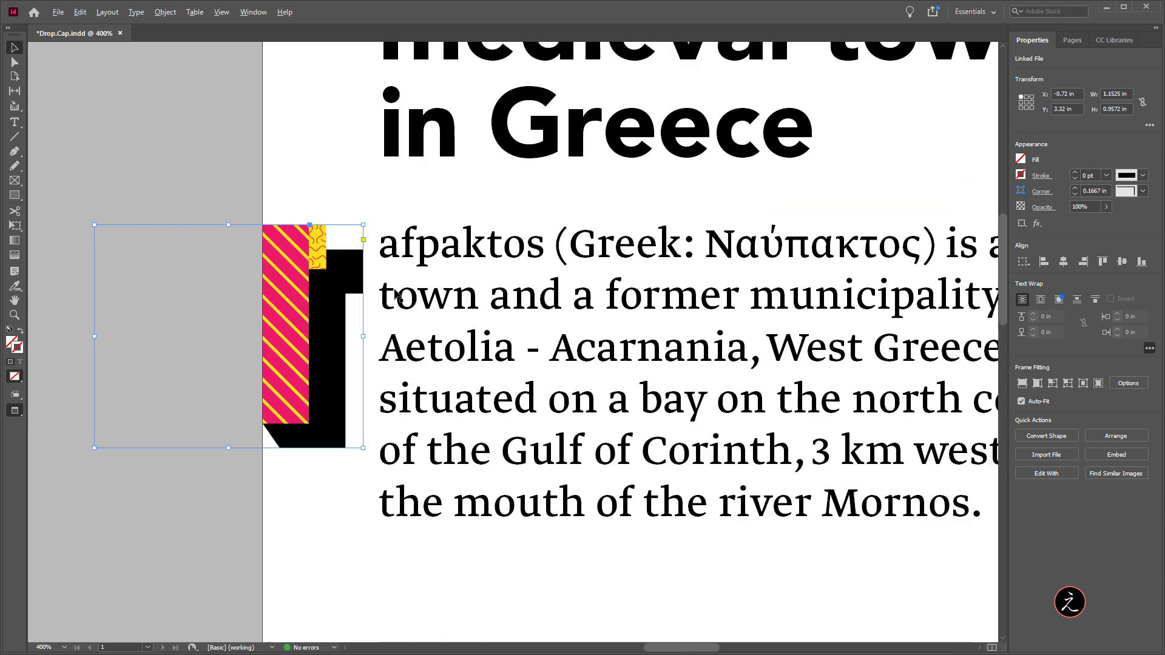
{"action": "left_click_drag", "start_coordinate": [486, 315], "coordinate": [512, 288]}
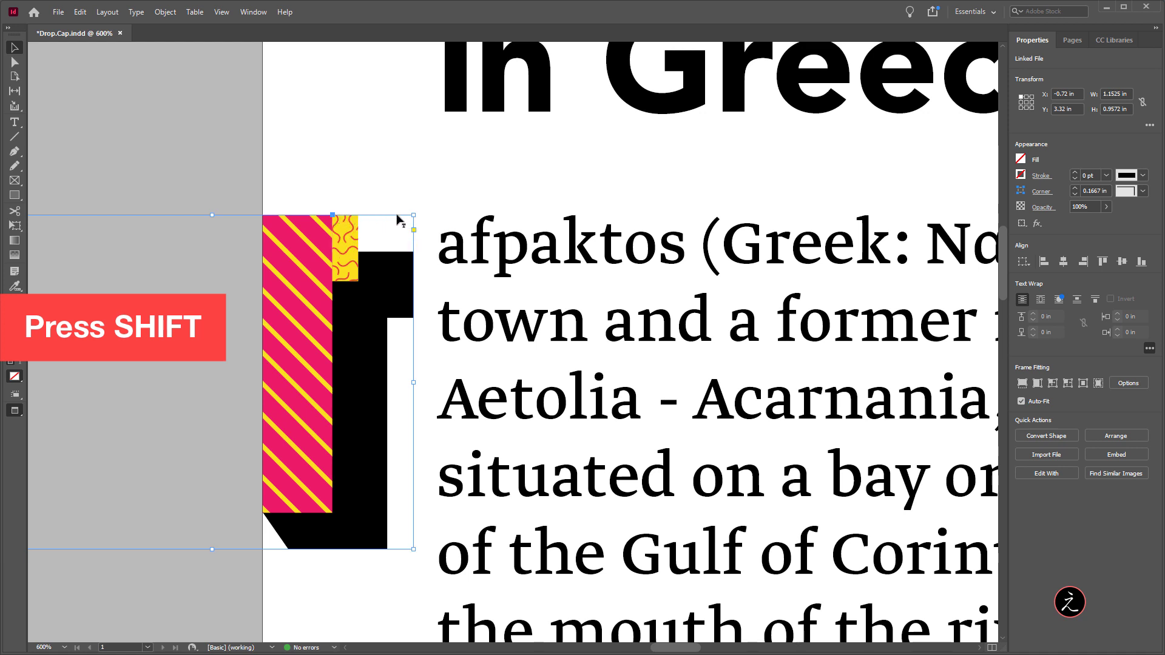
{"action": "left_click_drag", "start_coordinate": [425, 218], "coordinate": [442, 219]}
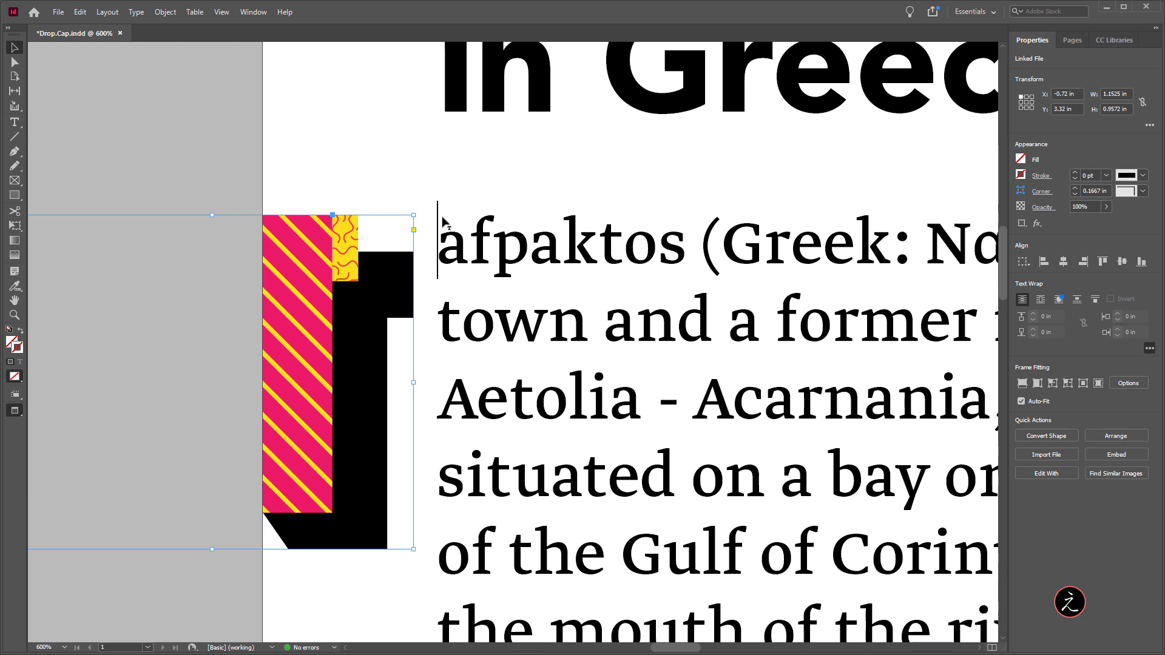
{"action": "left_click_drag", "start_coordinate": [442, 219], "coordinate": [442, 219]}
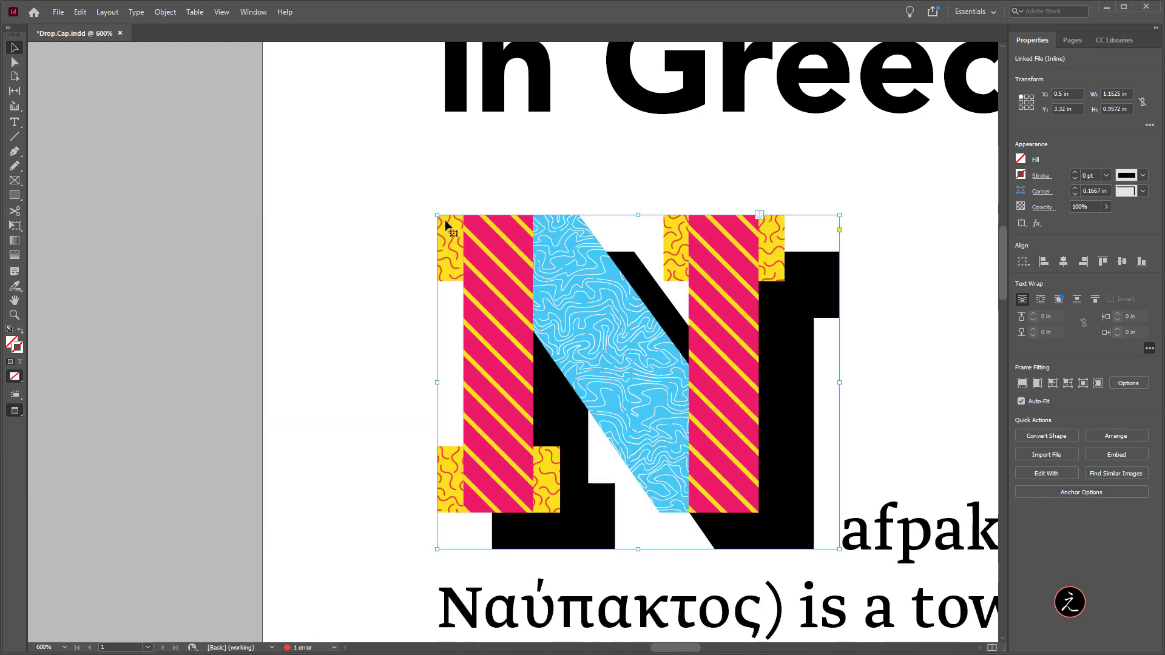
- Examine the N graphic's Anchored Object Options and close them without changing anything
{"action": "left_click_drag", "start_coordinate": [683, 376], "coordinate": [537, 298]}
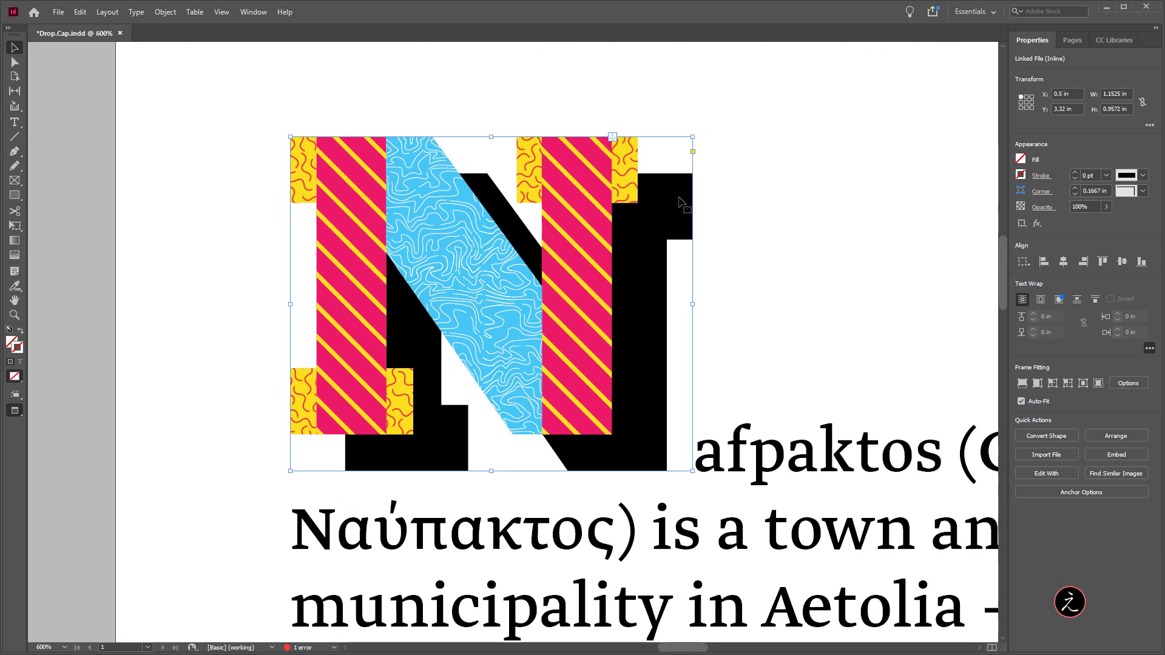
{"action": "key", "text": "alt"}
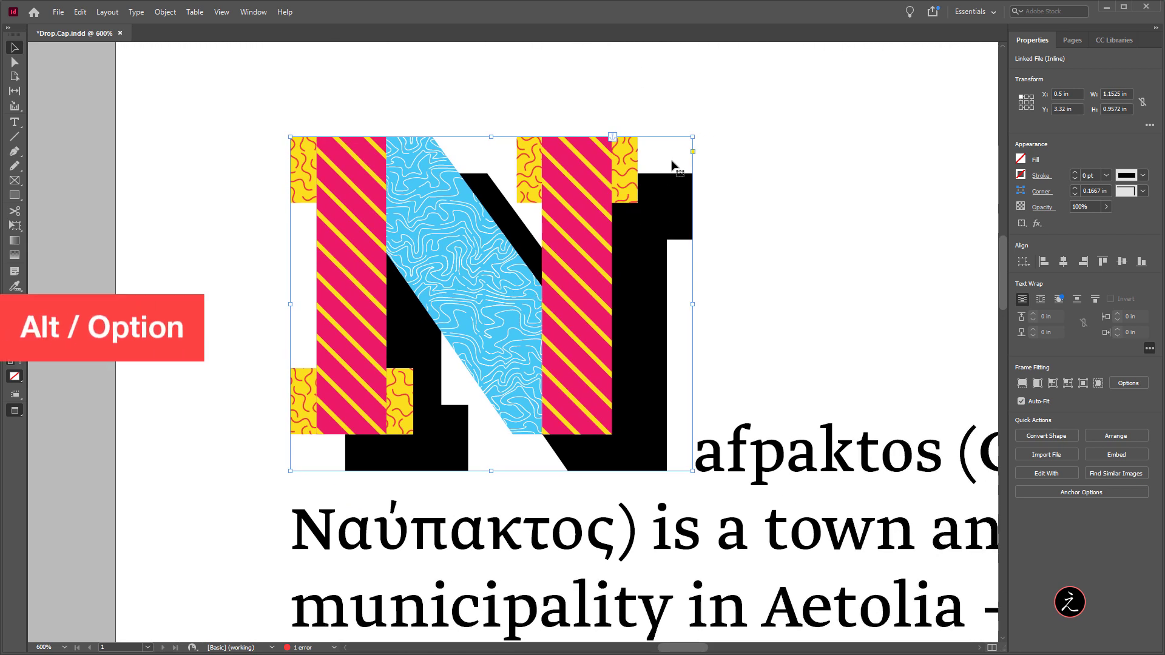
{"action": "left_click", "coordinate": [613, 137], "text": "alt"}
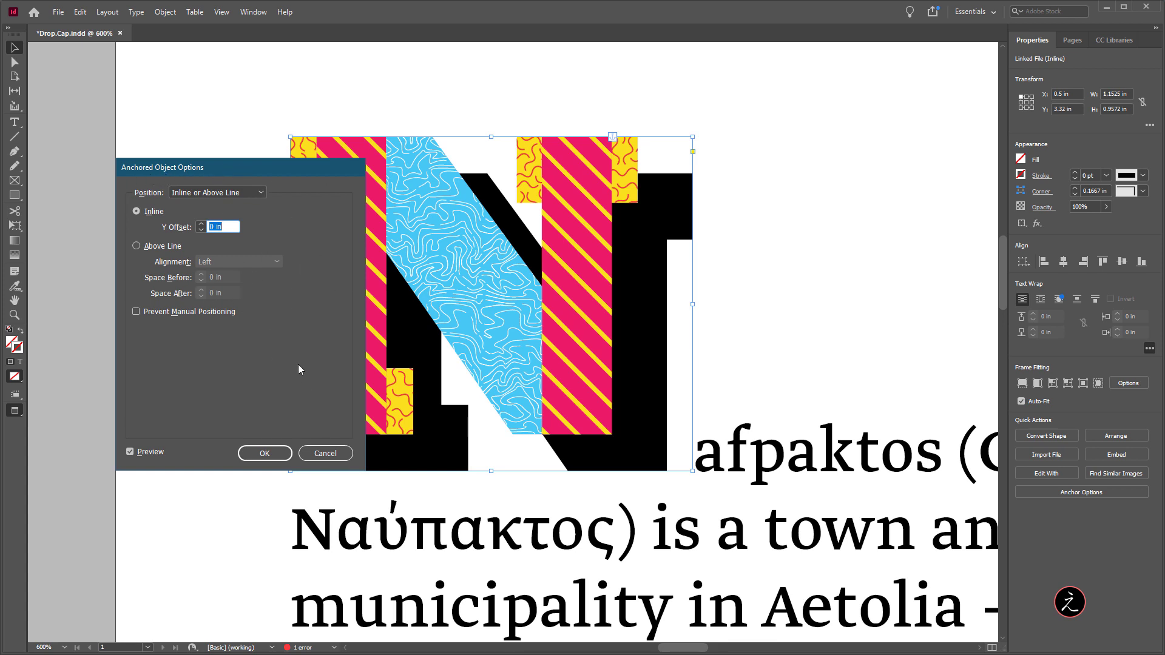
{"action": "left_click", "coordinate": [347, 453]}
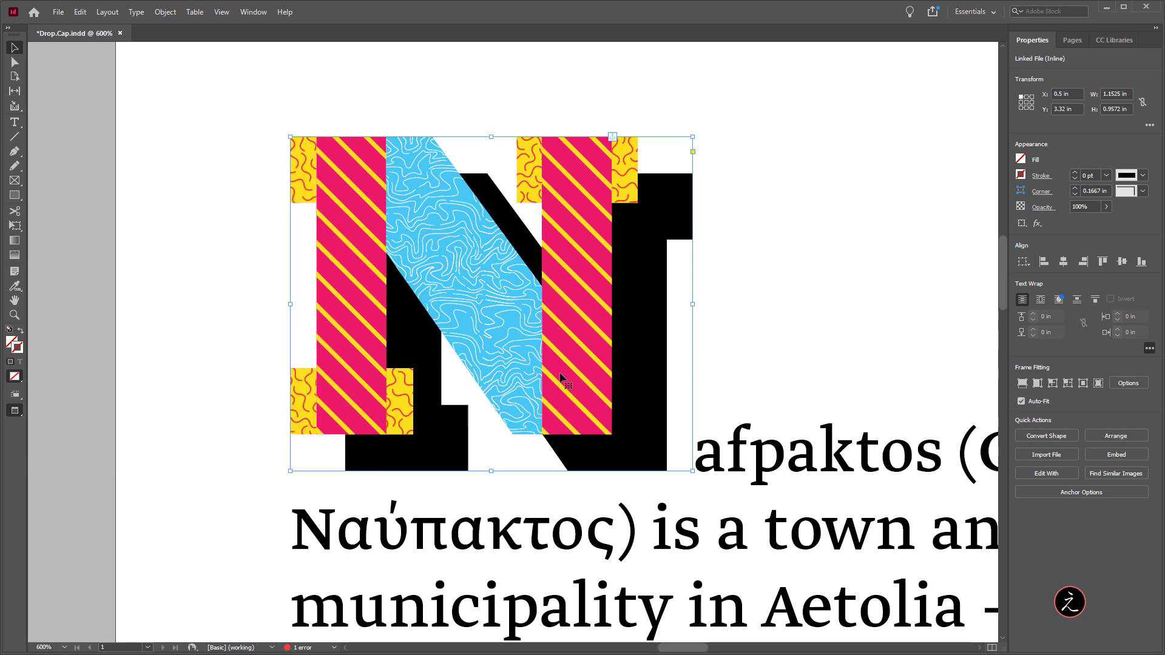
- Move the inline N graphic down within the paragraph until its top lines up with the first line of text
{"action": "left_click_drag", "start_coordinate": [559, 374], "coordinate": [510, 289]}
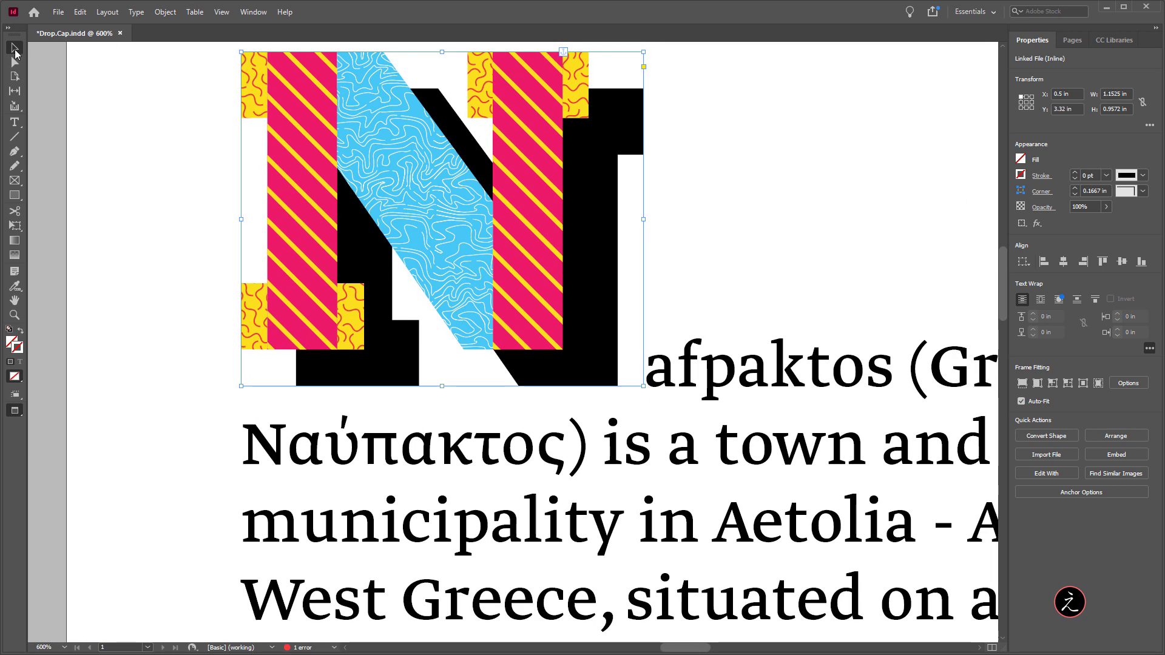
{"action": "left_click", "coordinate": [15, 49]}
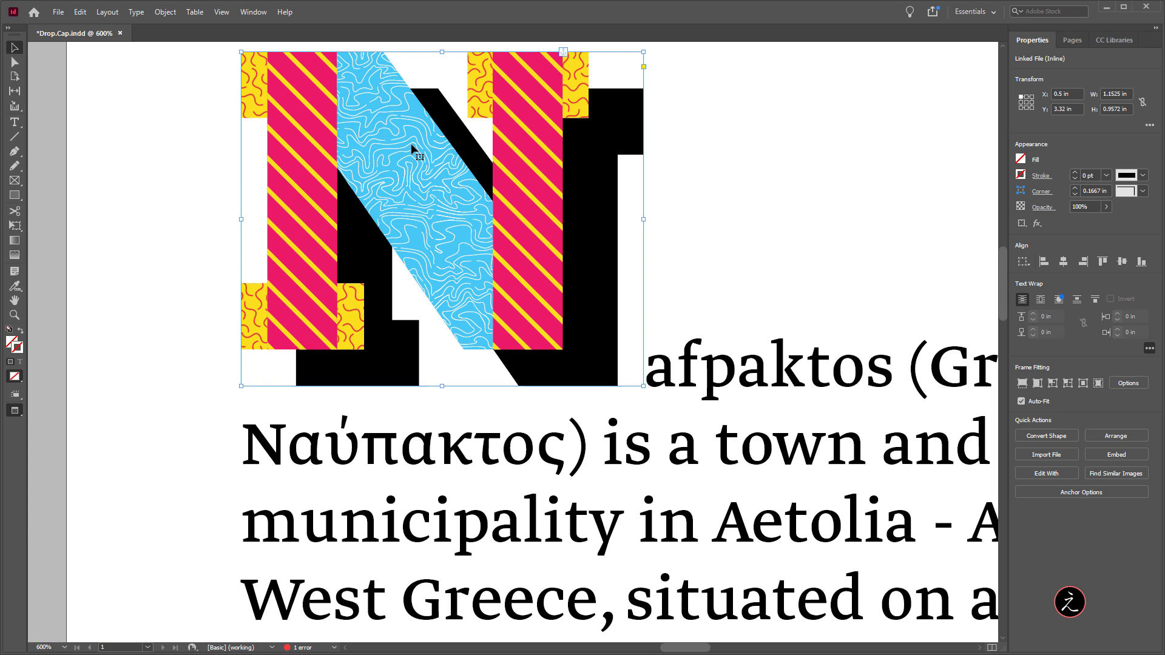
{"action": "left_click_drag", "start_coordinate": [413, 148], "coordinate": [400, 432]}
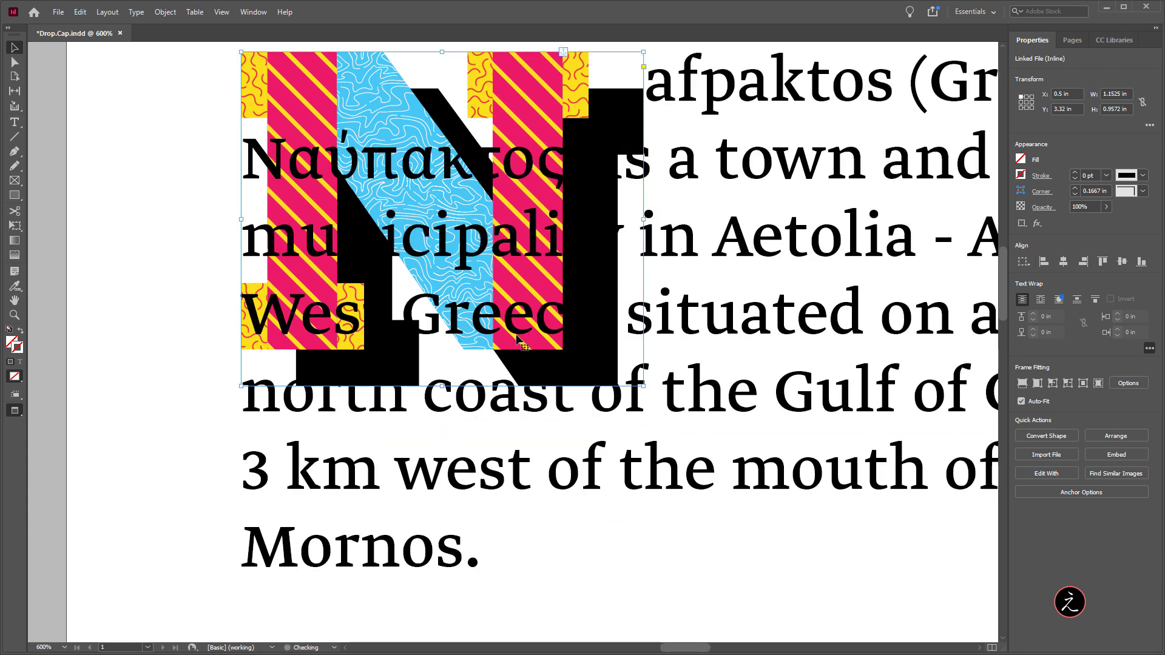
- Wrap the paragraph text around the bounding box of the inline N graphic
{"action": "left_click_drag", "start_coordinate": [609, 265], "coordinate": [551, 335]}
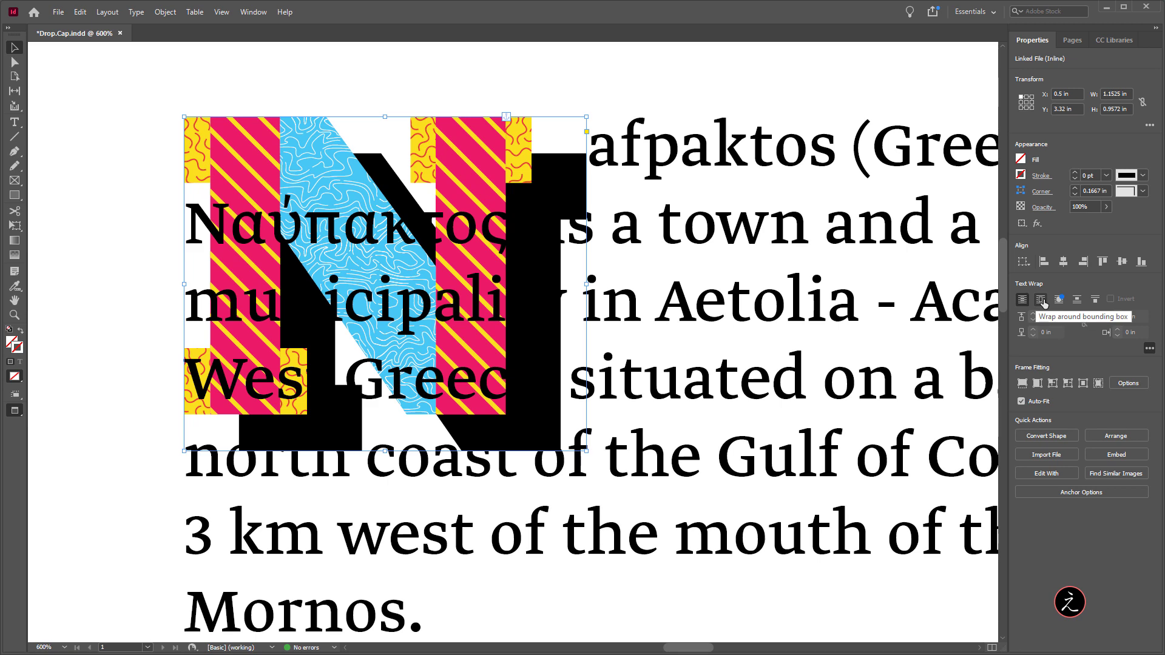
{"action": "left_click", "coordinate": [1043, 300]}
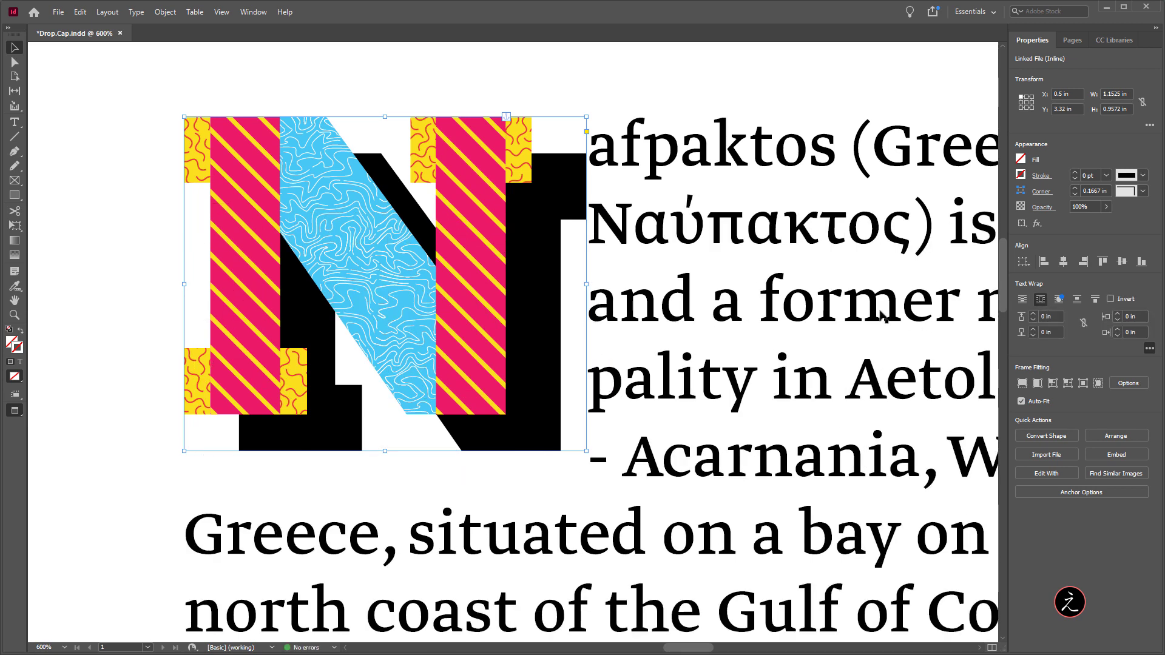
{"action": "scroll", "coordinate": [723, 288], "scroll_direction": "right", "scroll_amount": 3}
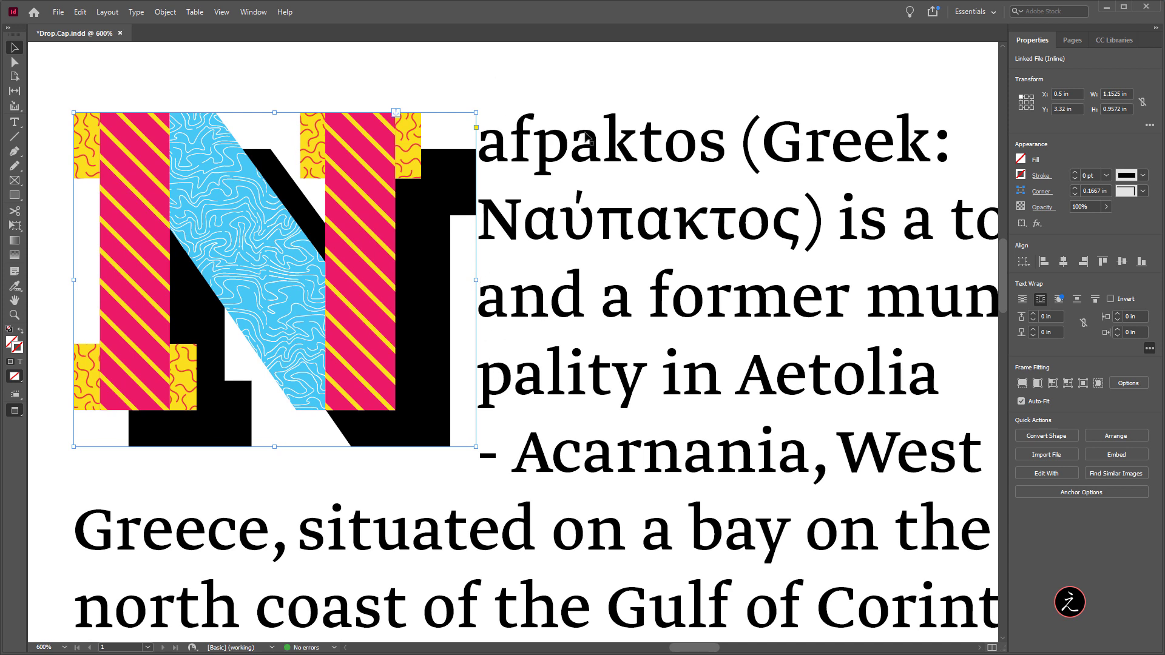
- Unlink the text wrap offsets and set only the N graphic's right offset to 0.125 in
{"action": "left_click", "coordinate": [1083, 324]}
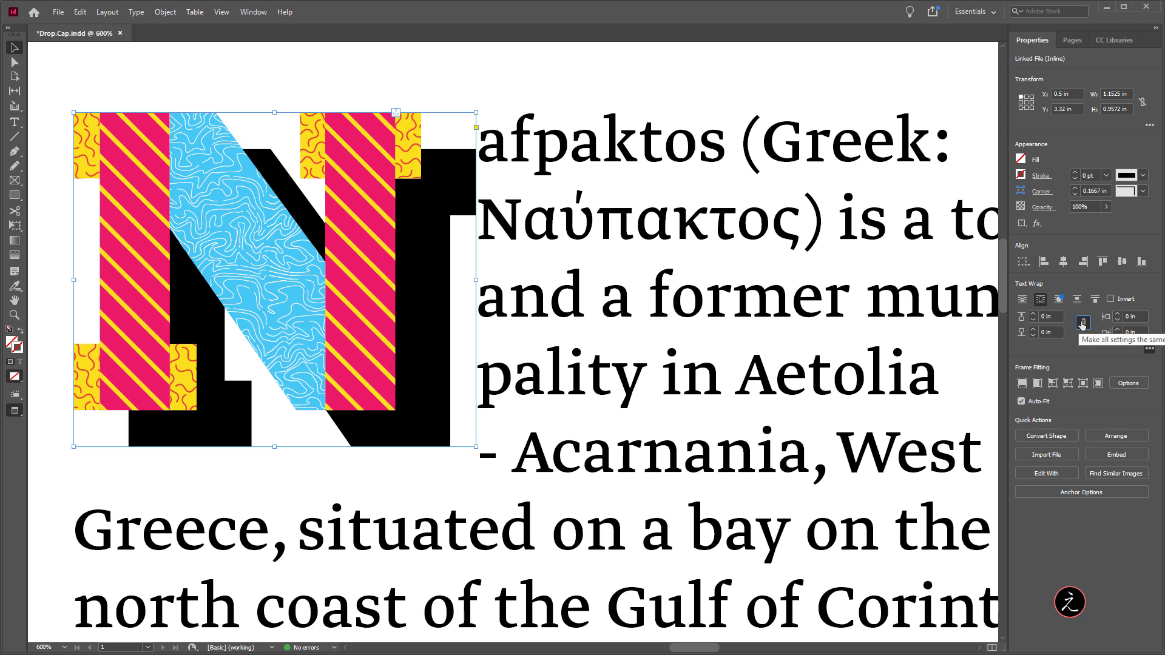
{"action": "left_click", "coordinate": [1083, 324]}
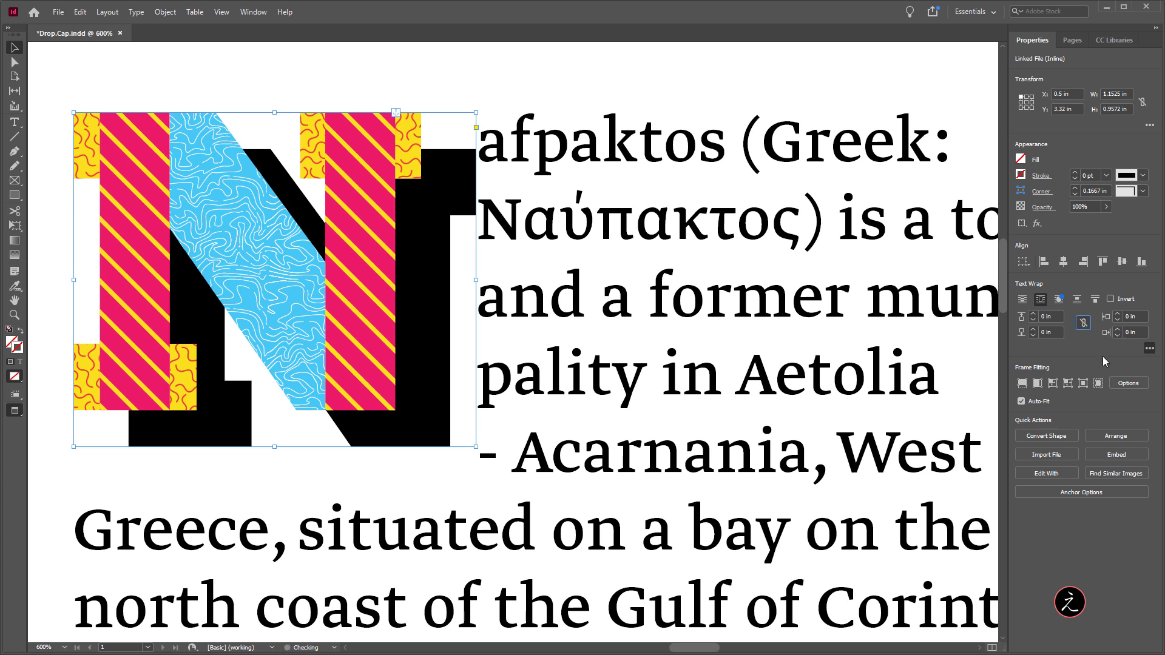
{"action": "left_click", "coordinate": [1118, 330]}
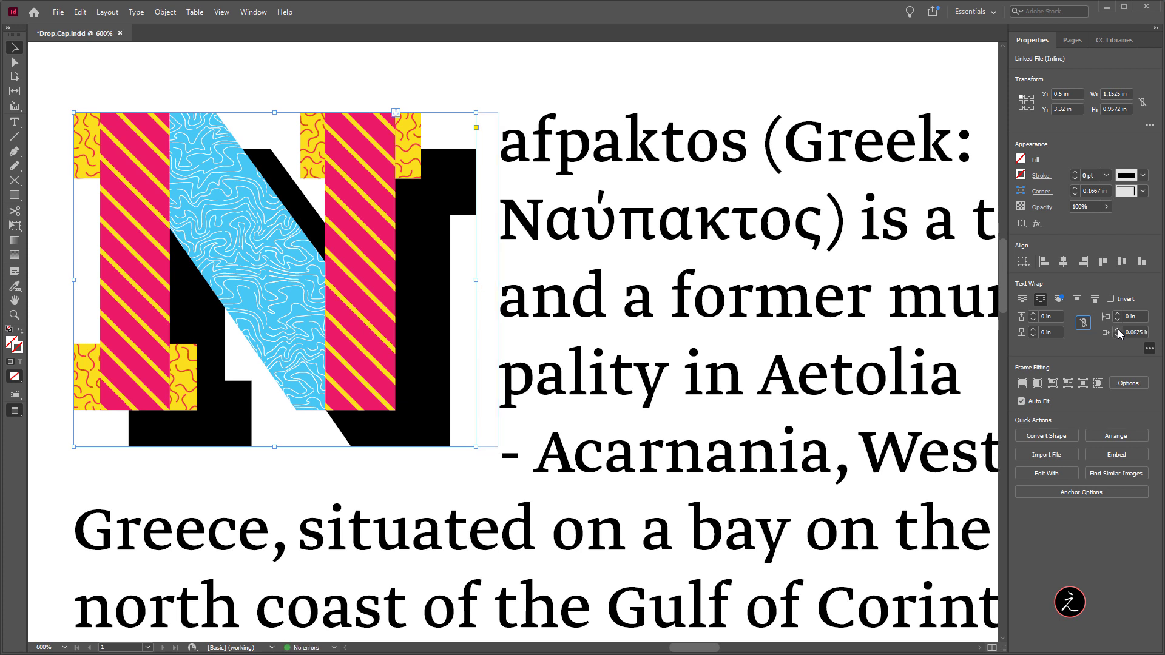
{"action": "left_click", "coordinate": [1118, 330]}
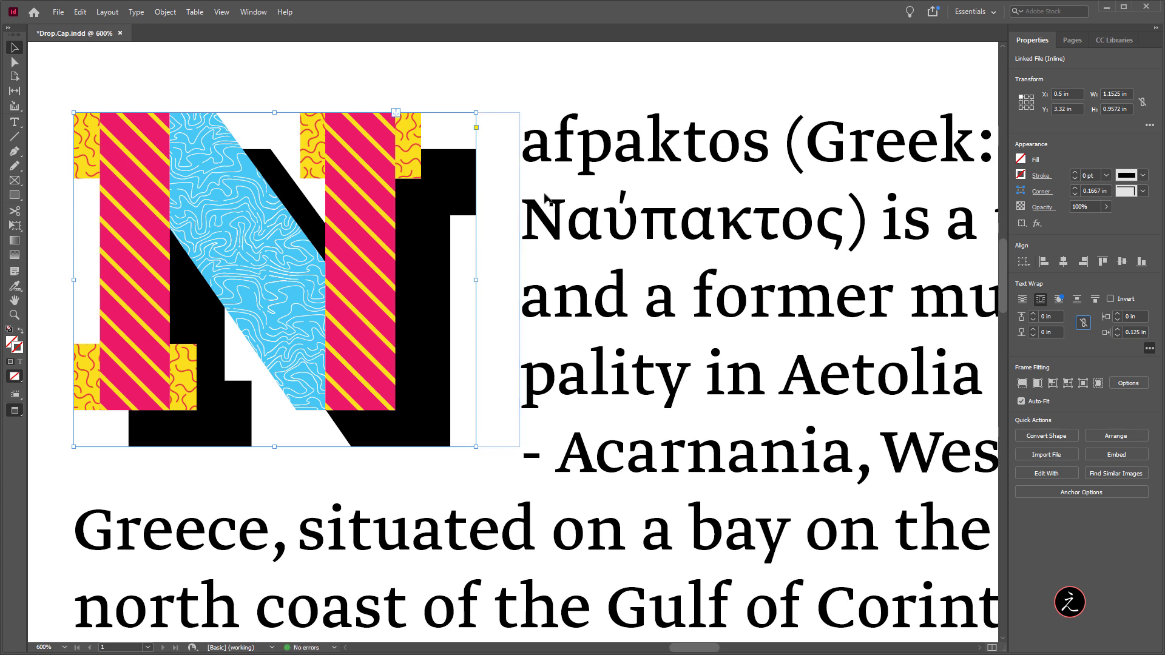
- View the article page at 100% and deselect the drop cap graphic
{"action": "left_click", "coordinate": [16, 316]}
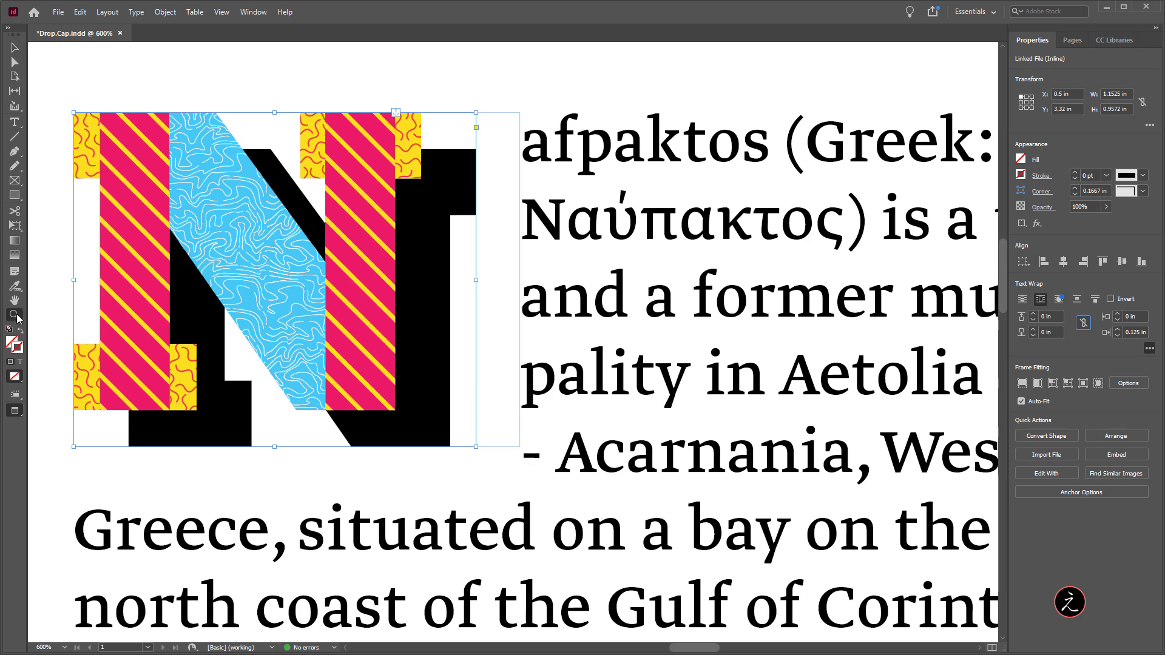
{"action": "double_click", "coordinate": [15, 315]}
{"action": "left_click", "coordinate": [15, 47]}
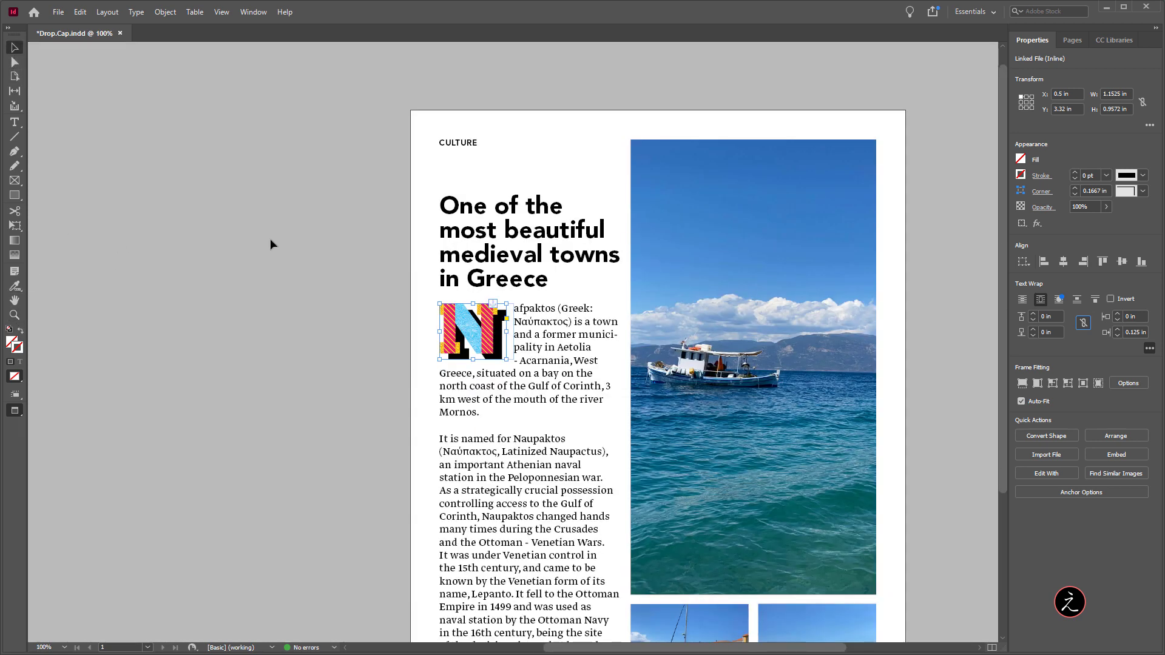
{"action": "left_click_drag", "start_coordinate": [309, 252], "coordinate": [161, 187]}
{"action": "left_click", "coordinate": [169, 225]}
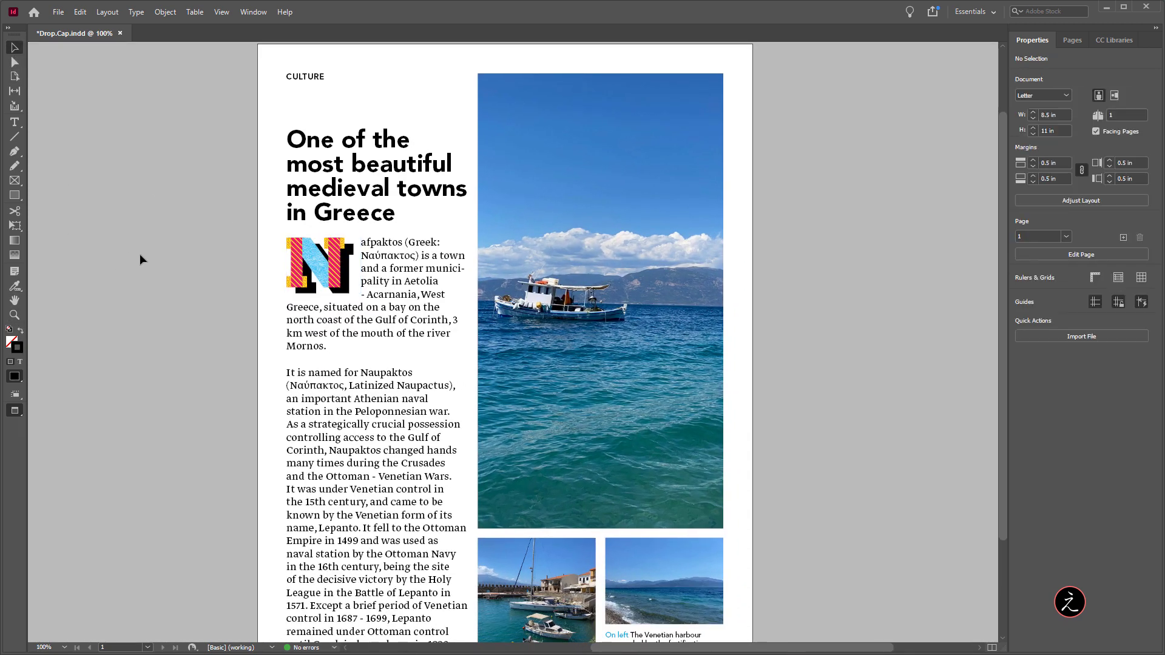